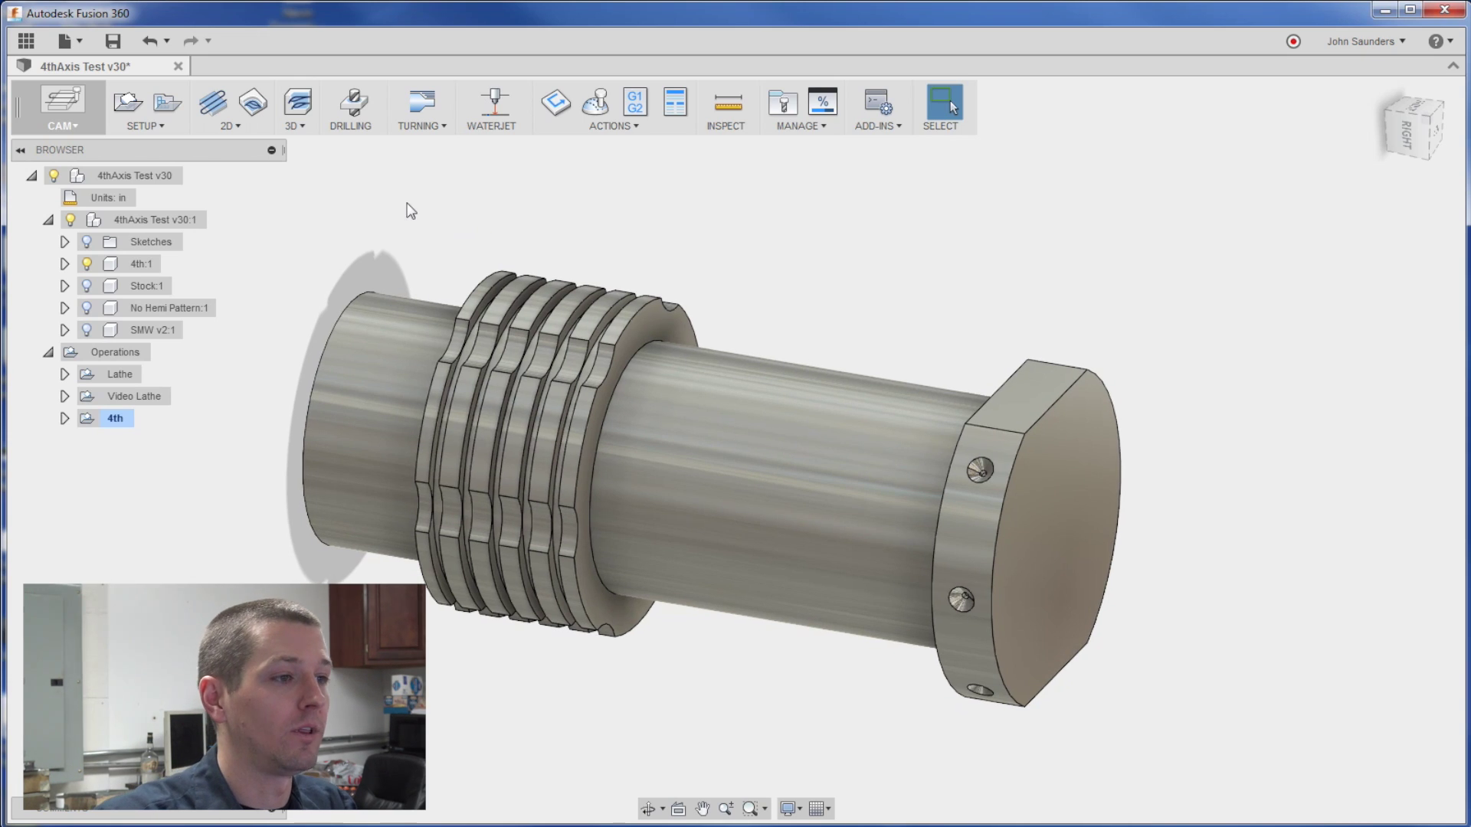
Start a new milling setup and go to its stock settings
left_click(128, 102)
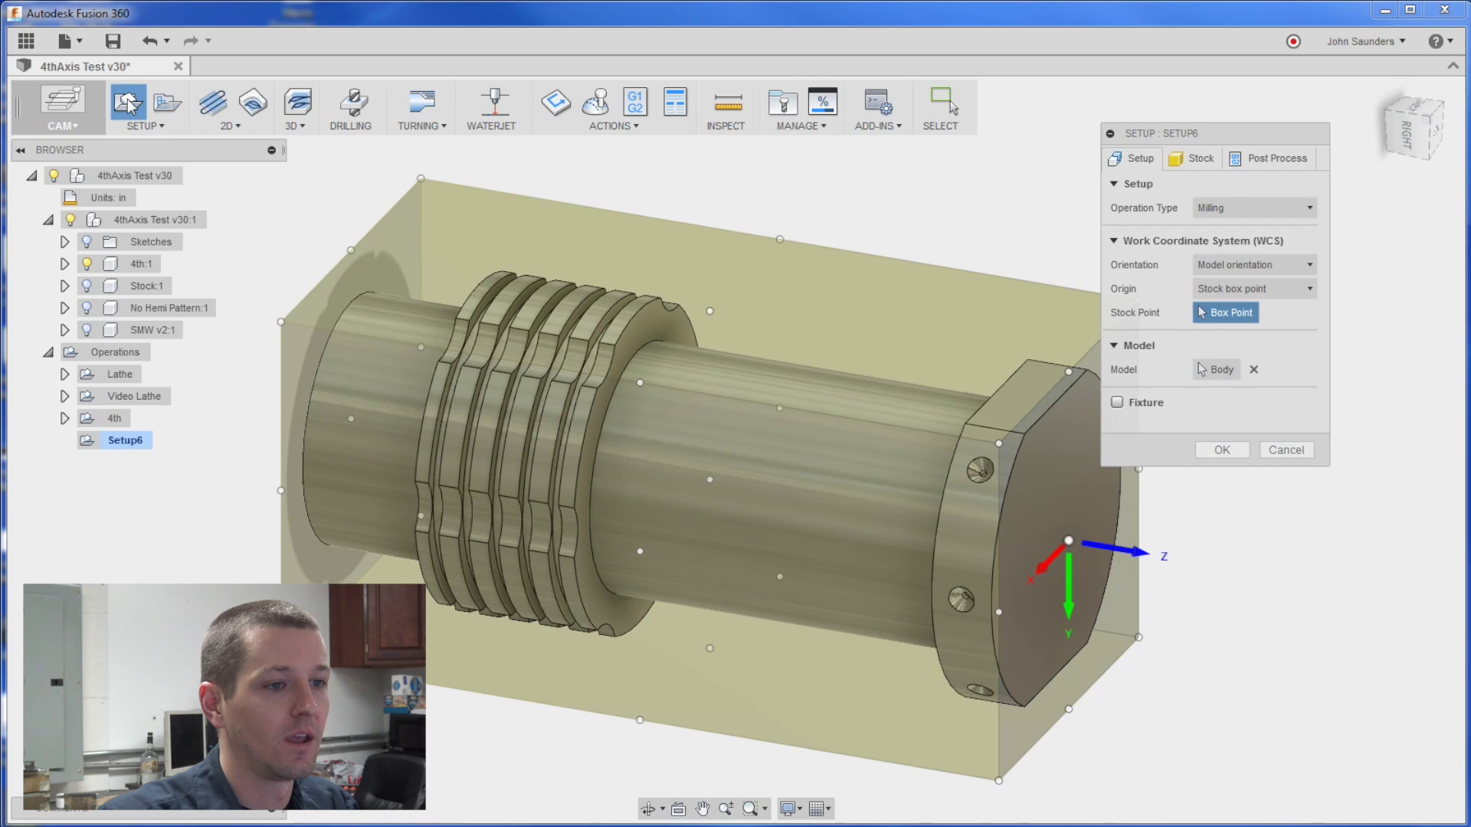
left_click(1194, 161)
left_click_drag(1257, 134, 1299, 135)
left_click(1315, 205)
left_click(1317, 206)
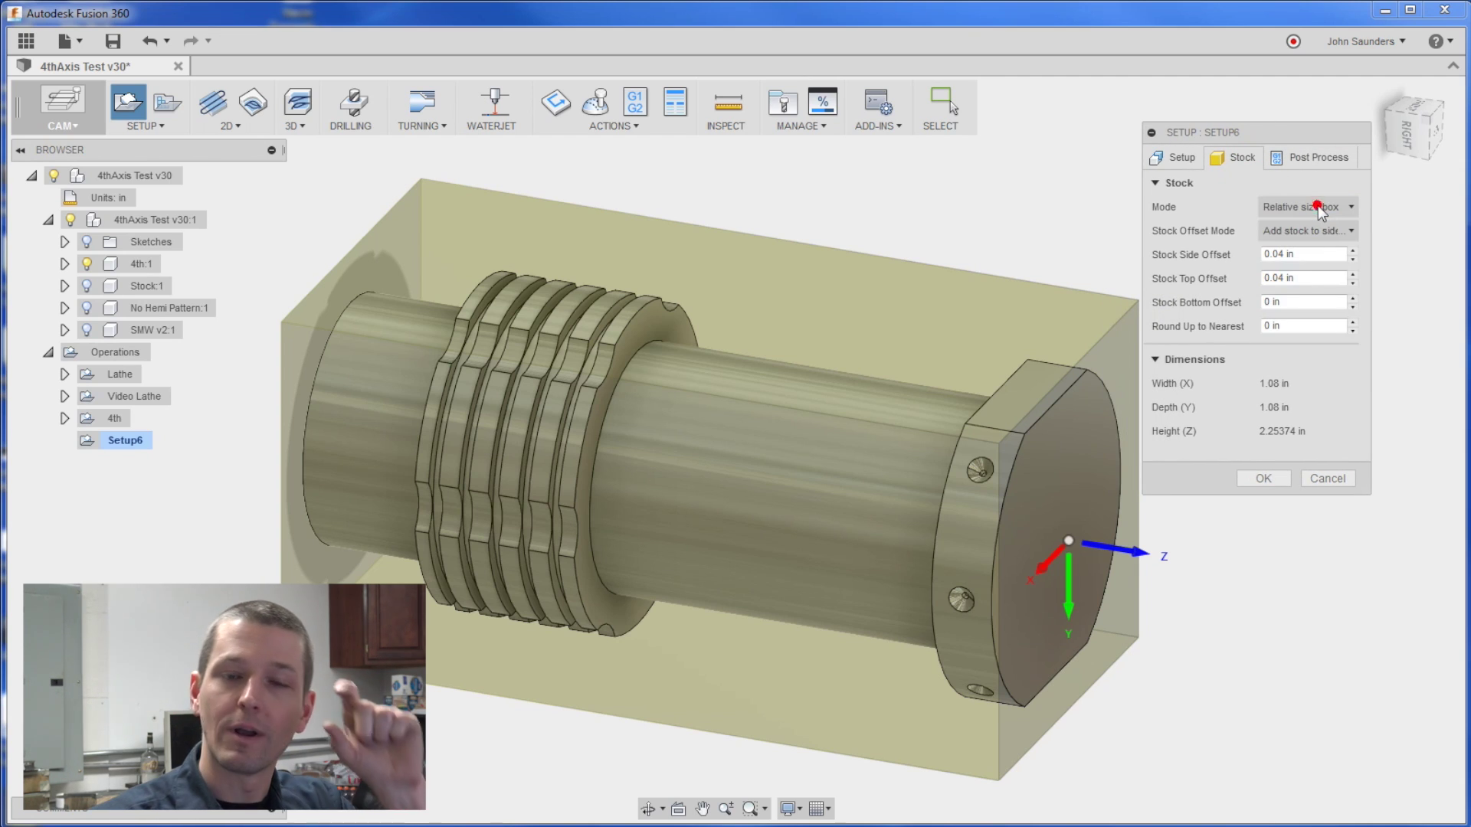
left_click(1317, 206)
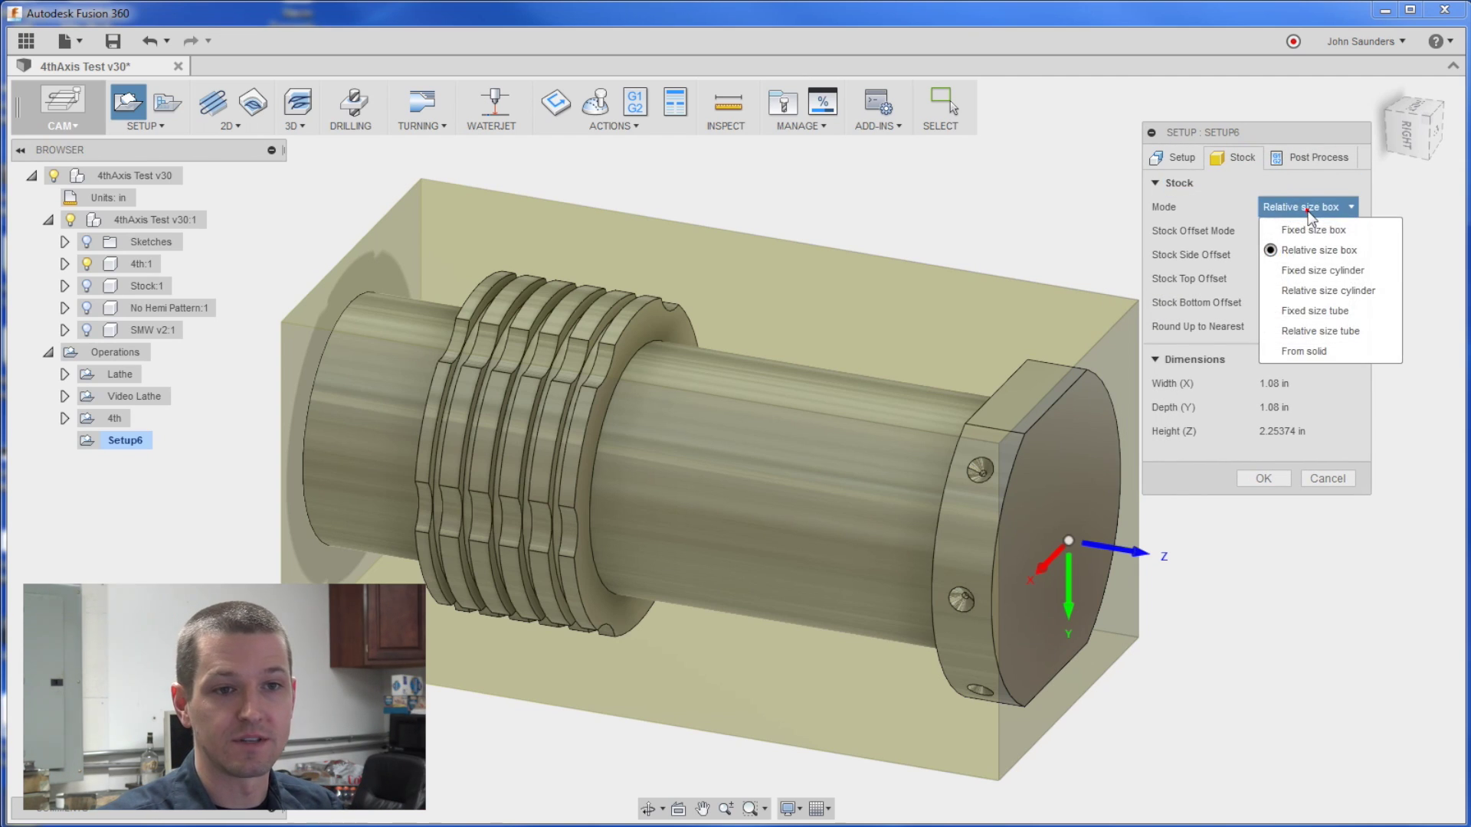
key("Escape")
Make the stock a relative-size cylinder about the hex flat face with 0 radial offset
left_click(1331, 295)
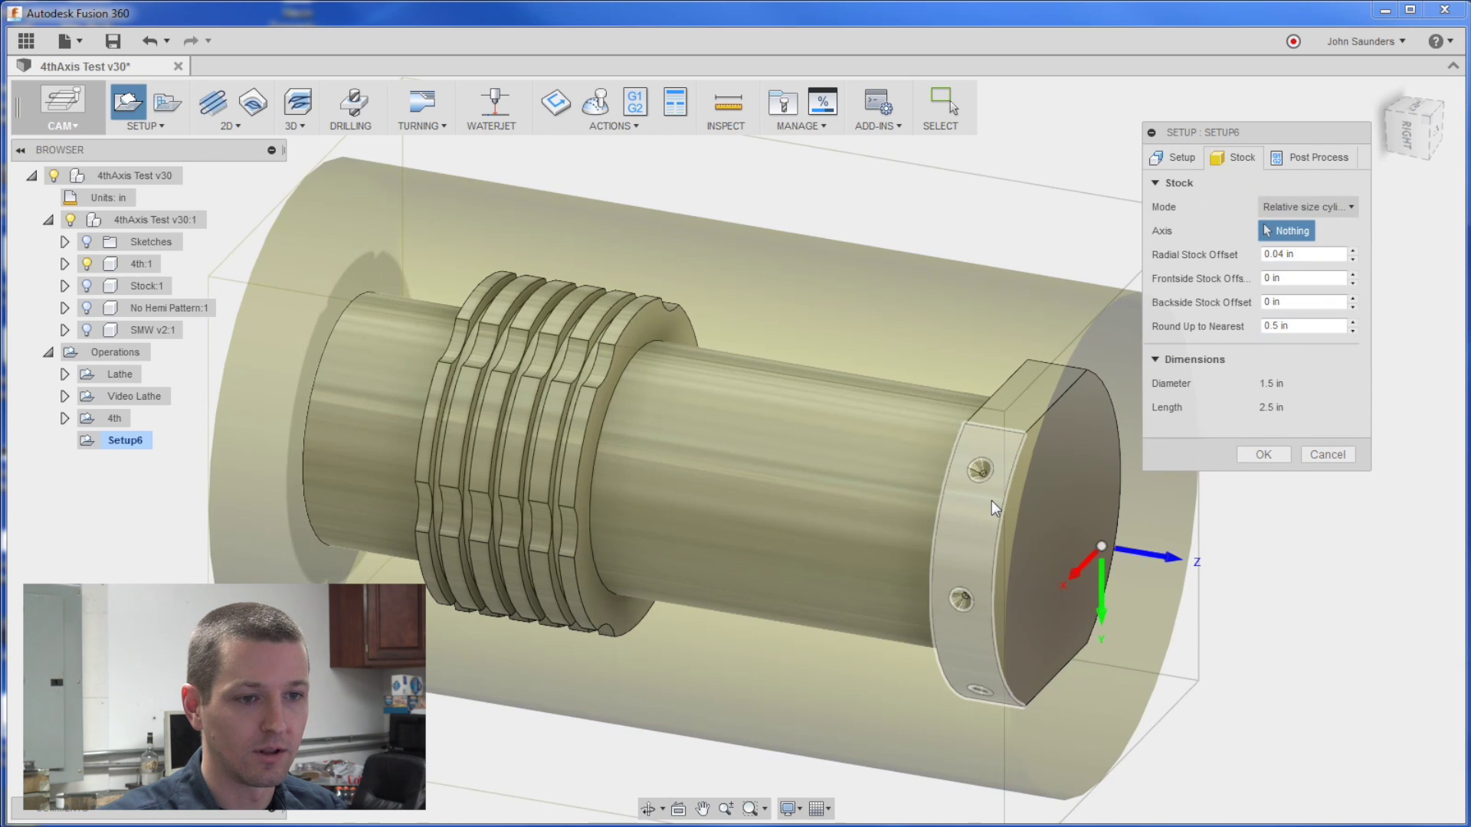
left_click(1022, 470)
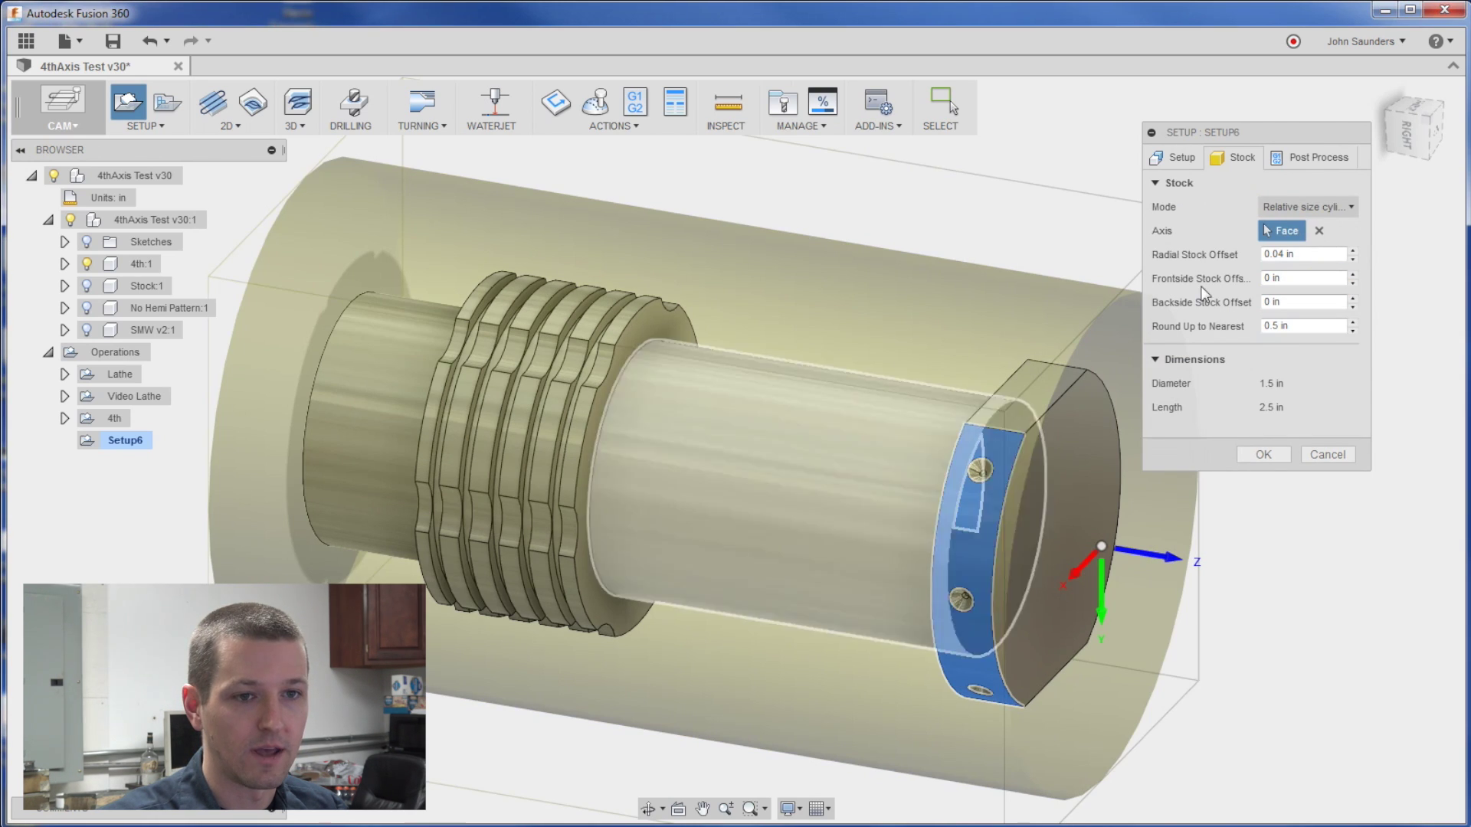
left_click(1304, 255)
type("0")
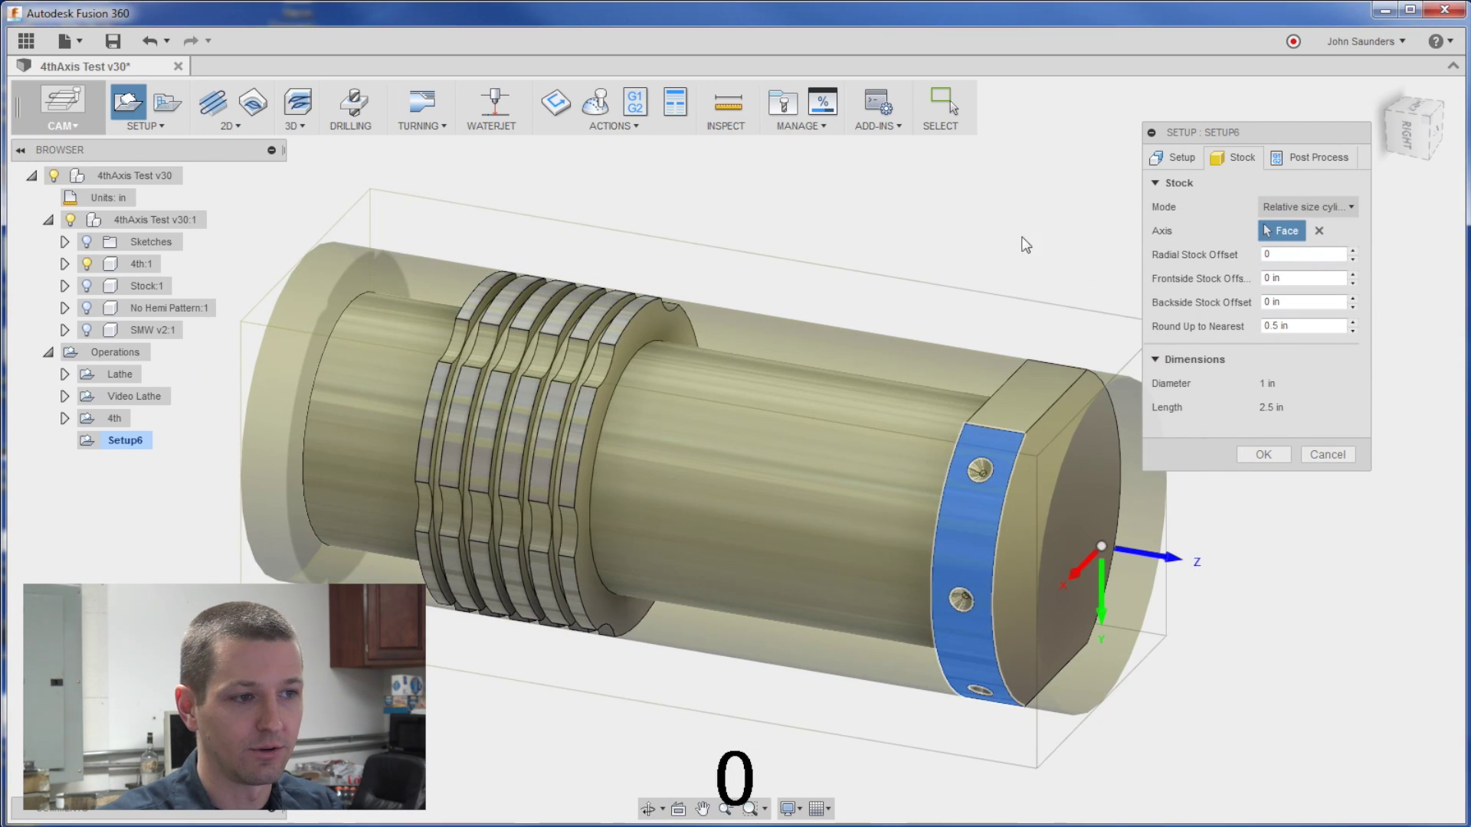
middle_click_drag(975, 220, 1001, 219, "shift")
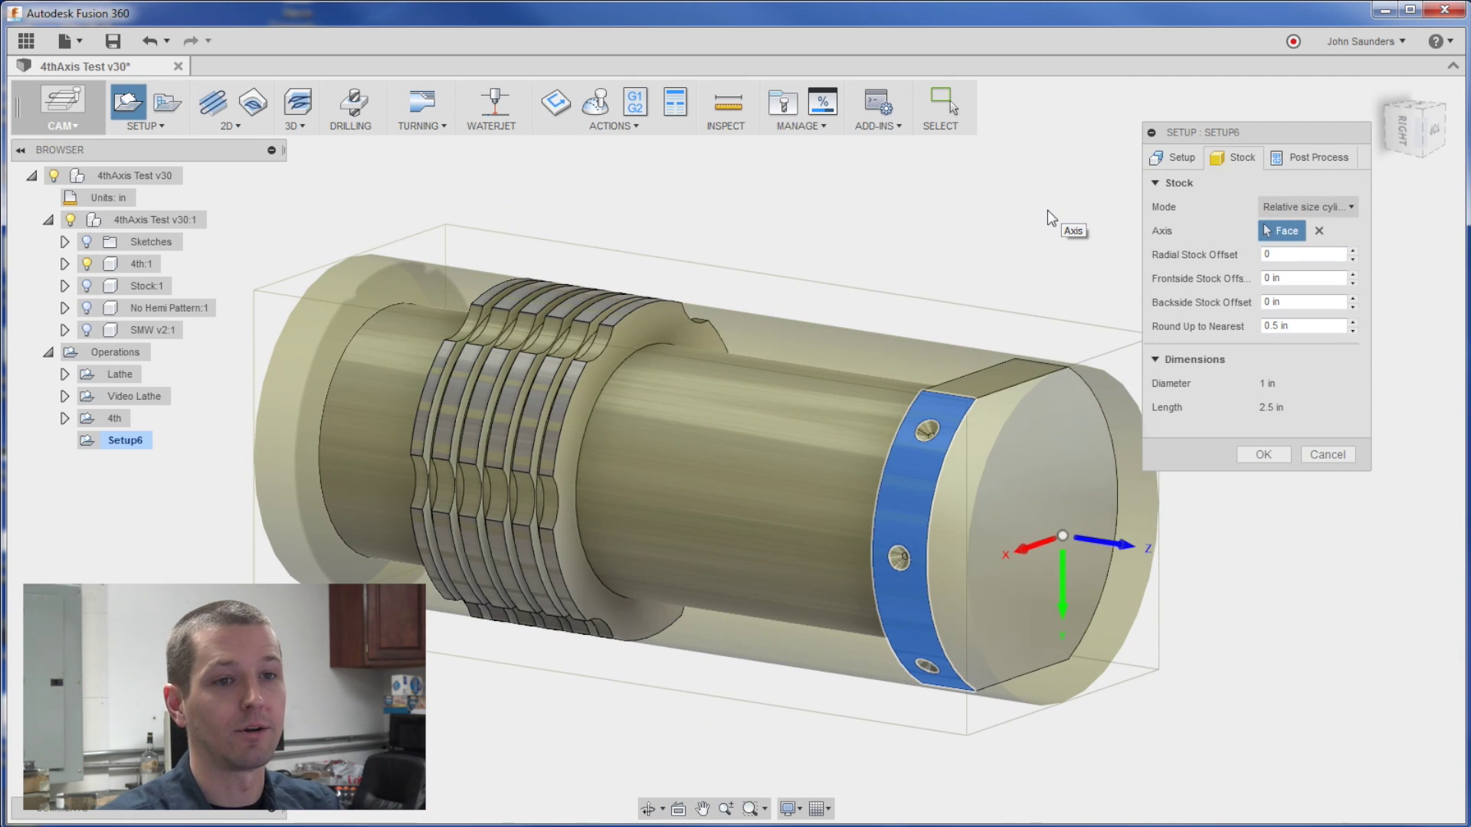
Switch the stock mode to From solid, hiding 4th:1 and showing the Stock:1 body
left_click(1291, 207)
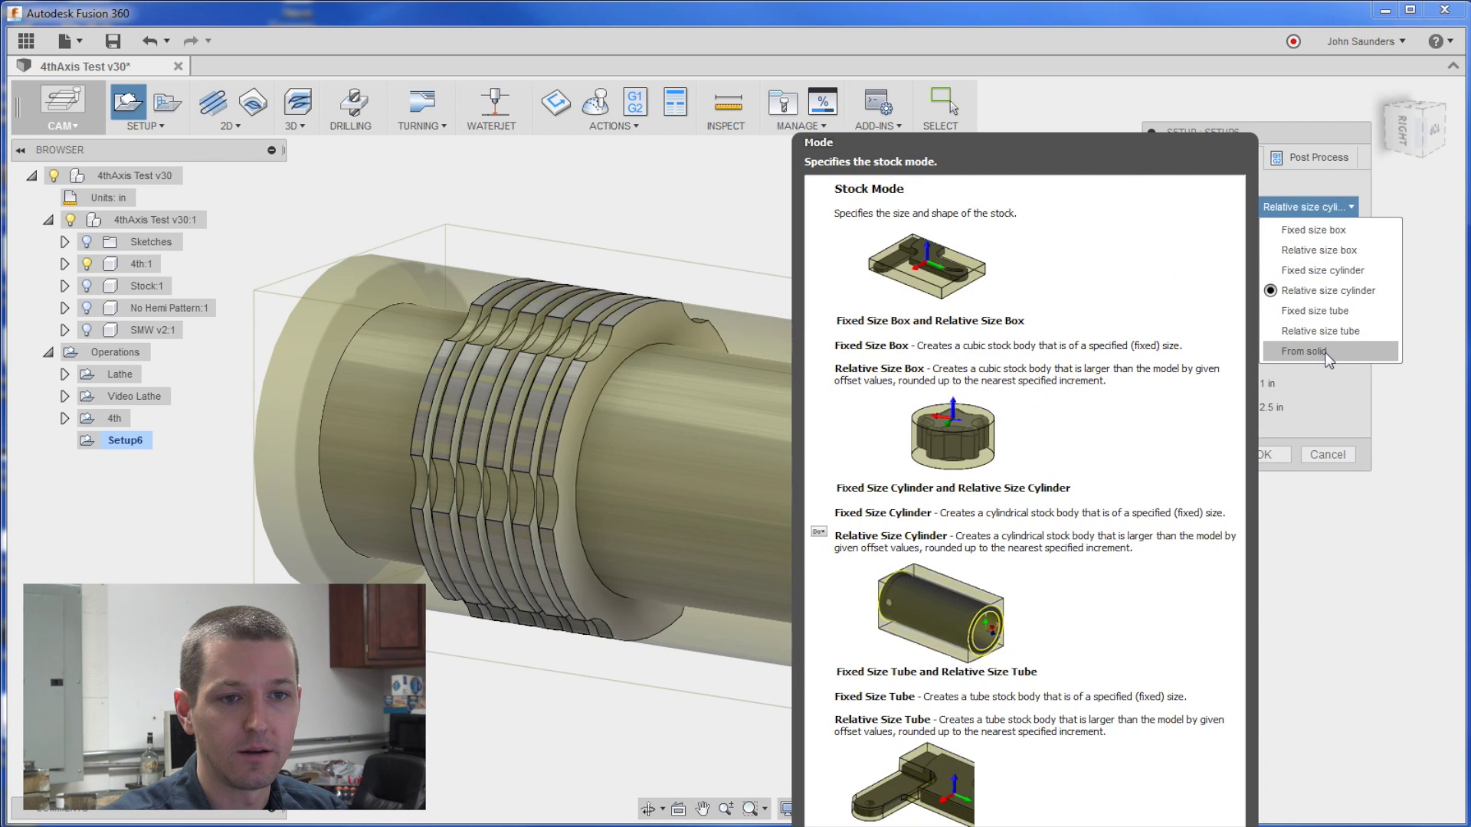
left_click(1319, 351)
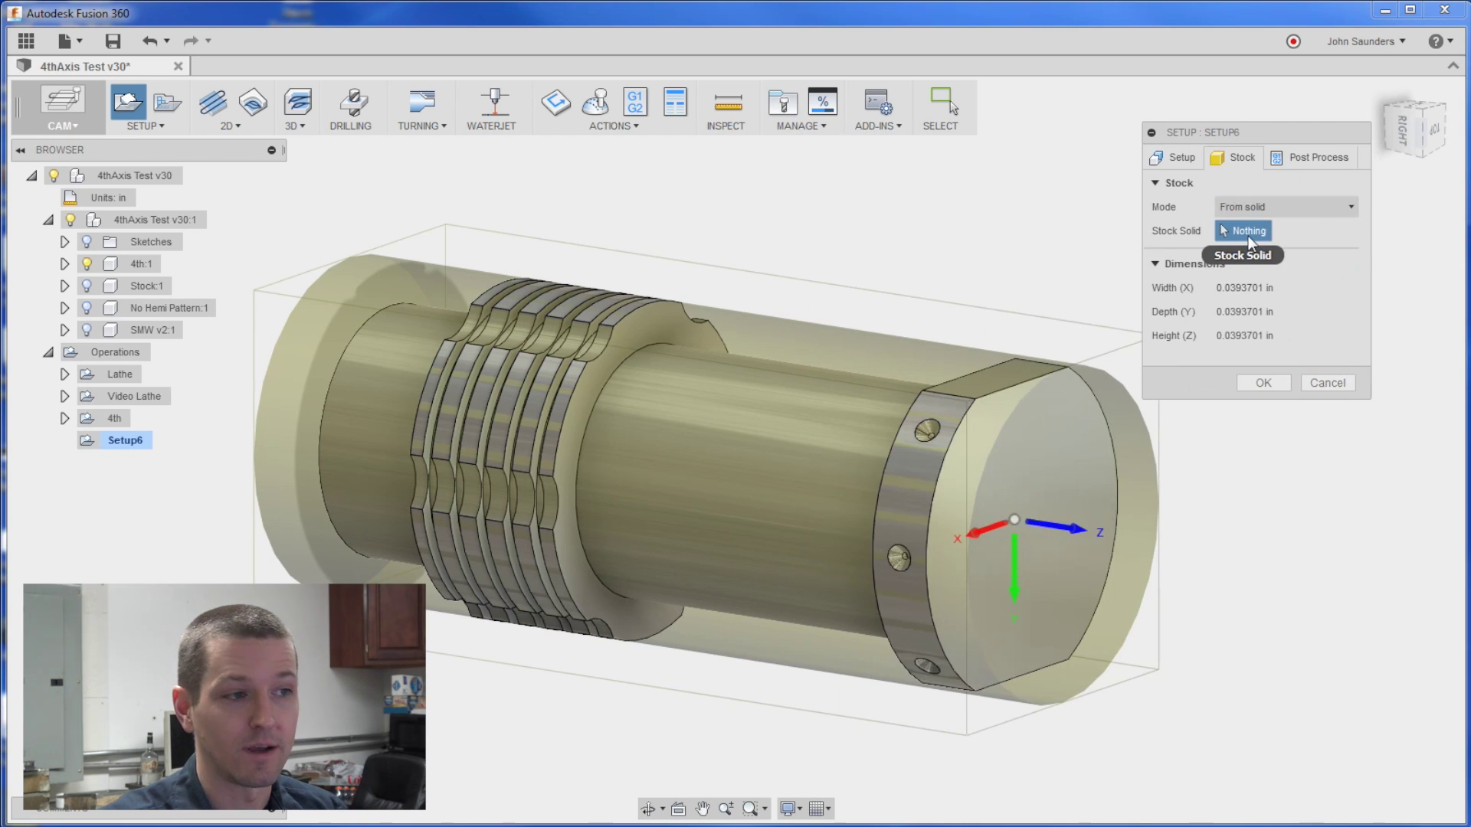
left_click(47, 220)
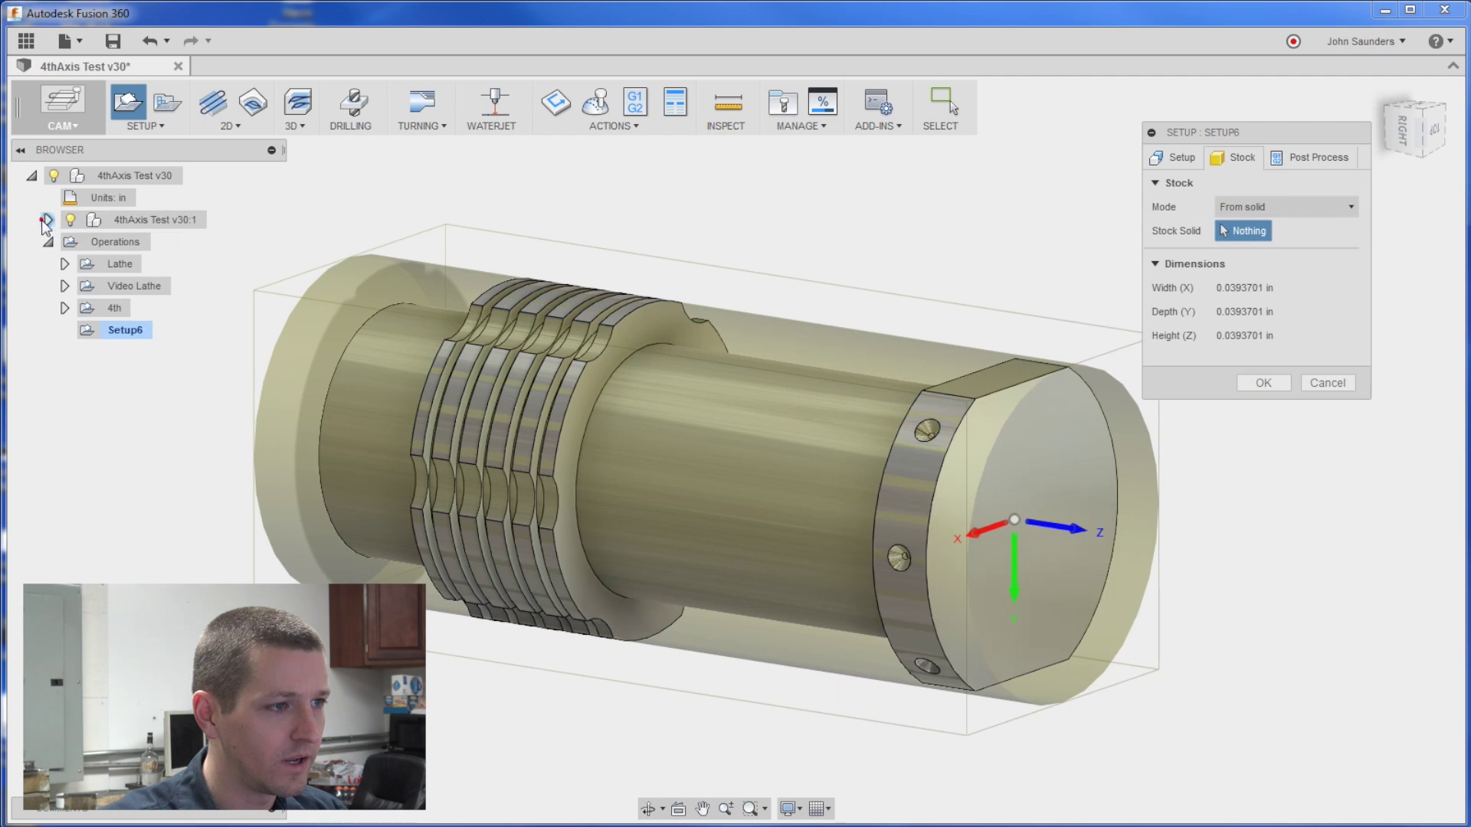
left_click(127, 222)
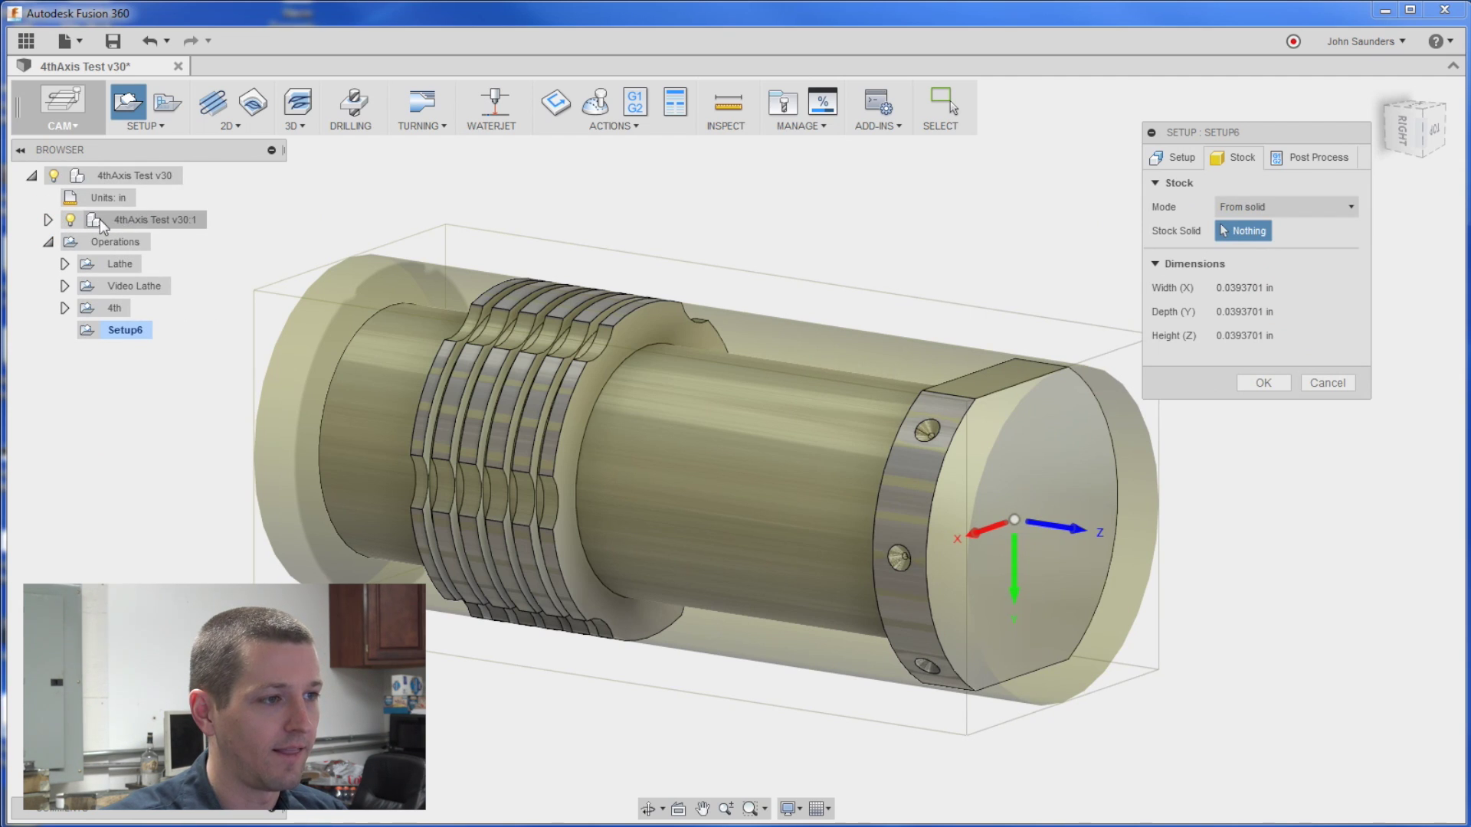
left_click(47, 220)
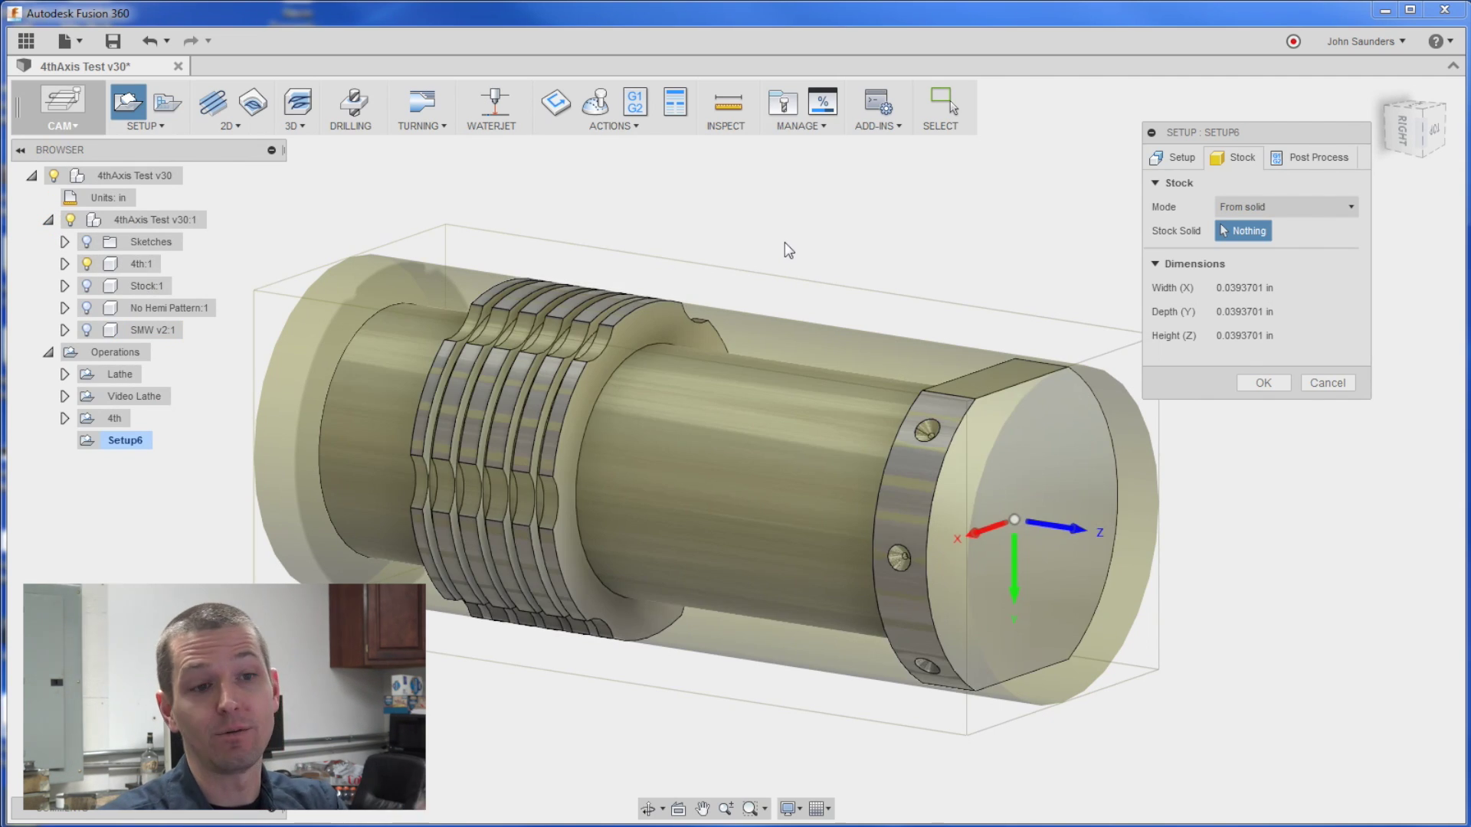
middle_click_drag(785, 242, 778, 459, "shift")
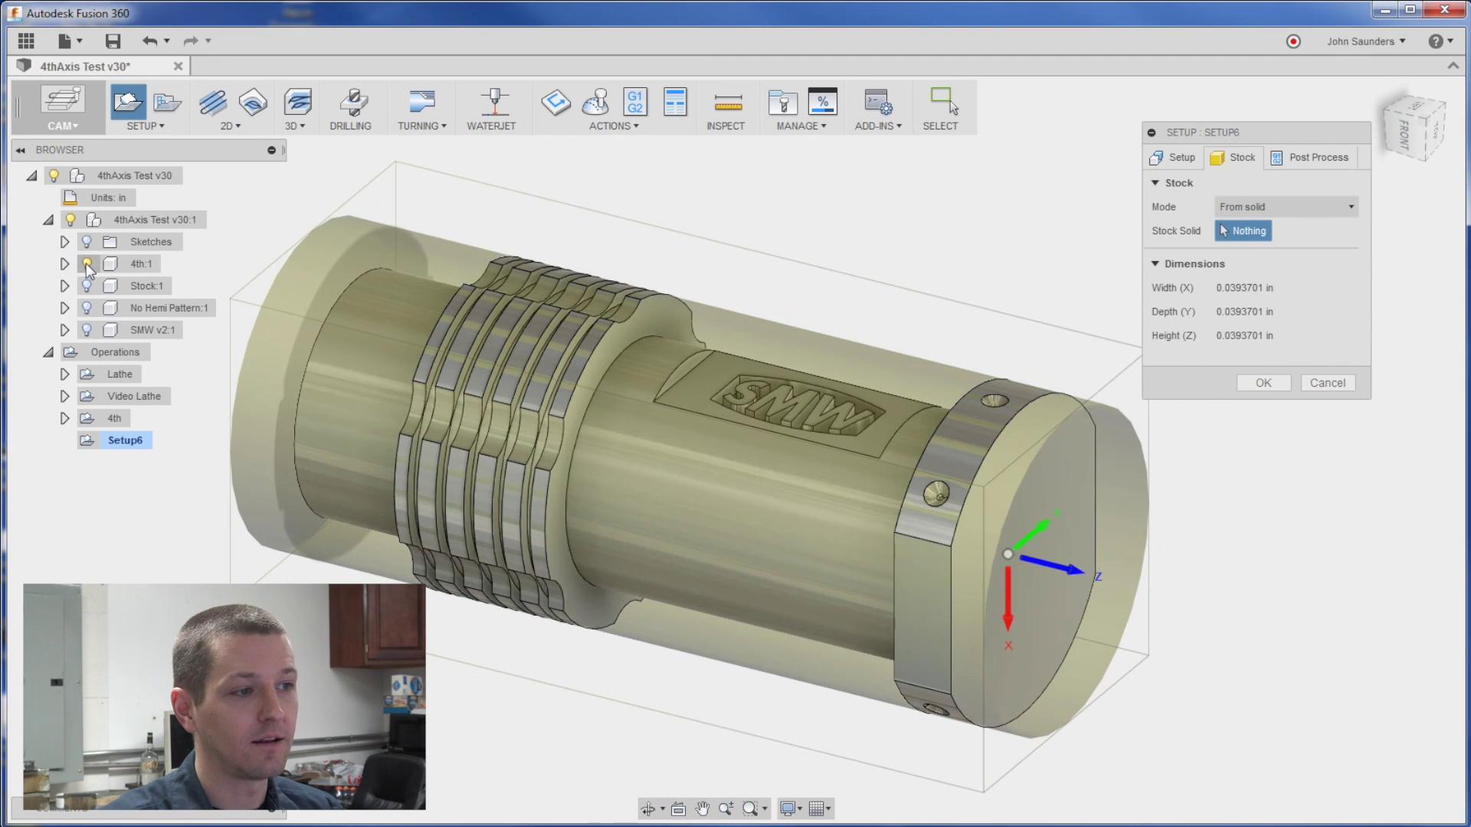
left_click(86, 264)
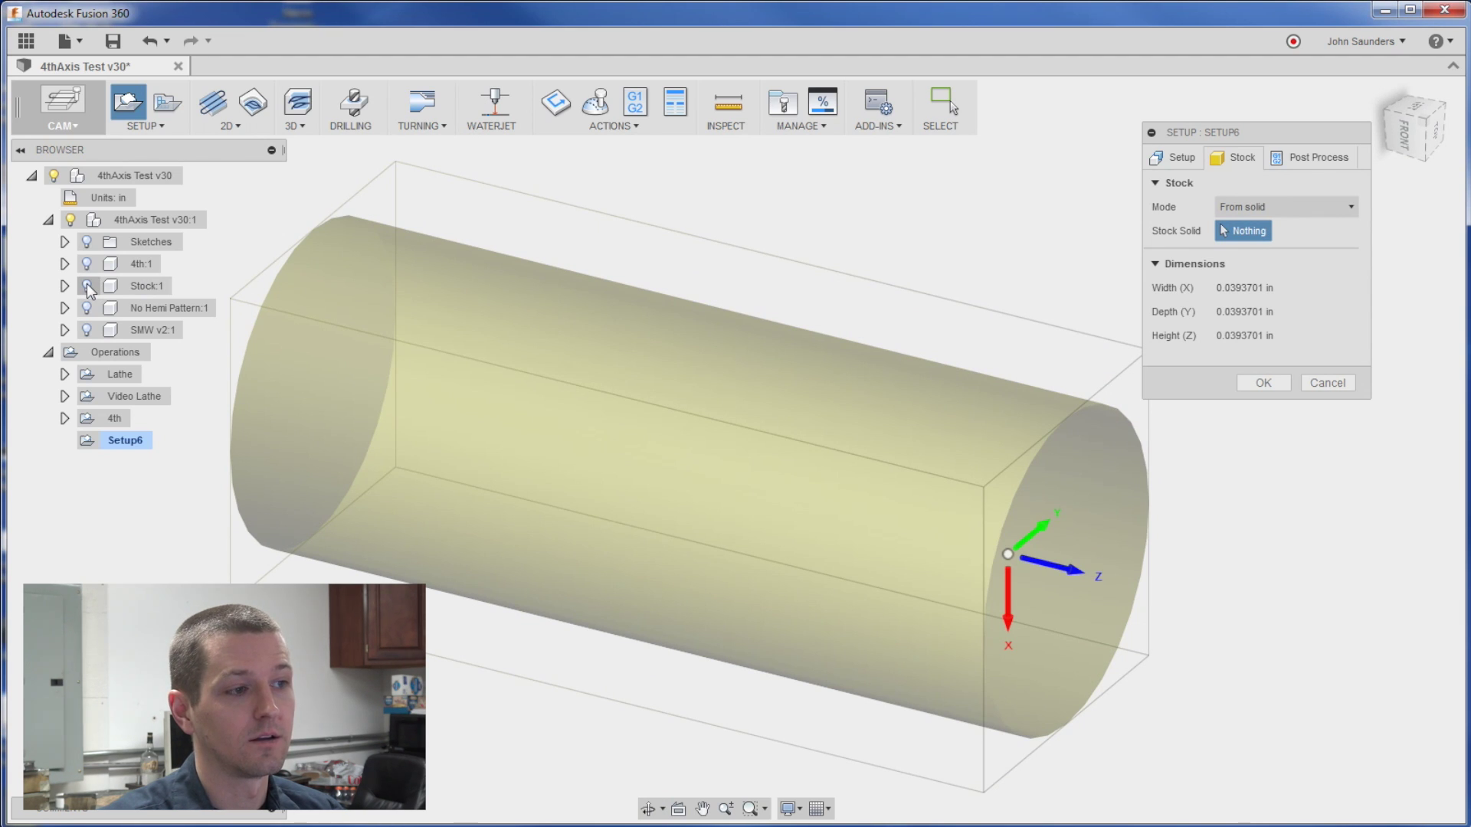
left_click(87, 288)
mouse_move(640, 246)
middle_mouse_down("shift")
mouse_move(676, 226)
mouse_move(647, 239)
middle_mouse_up("shift")
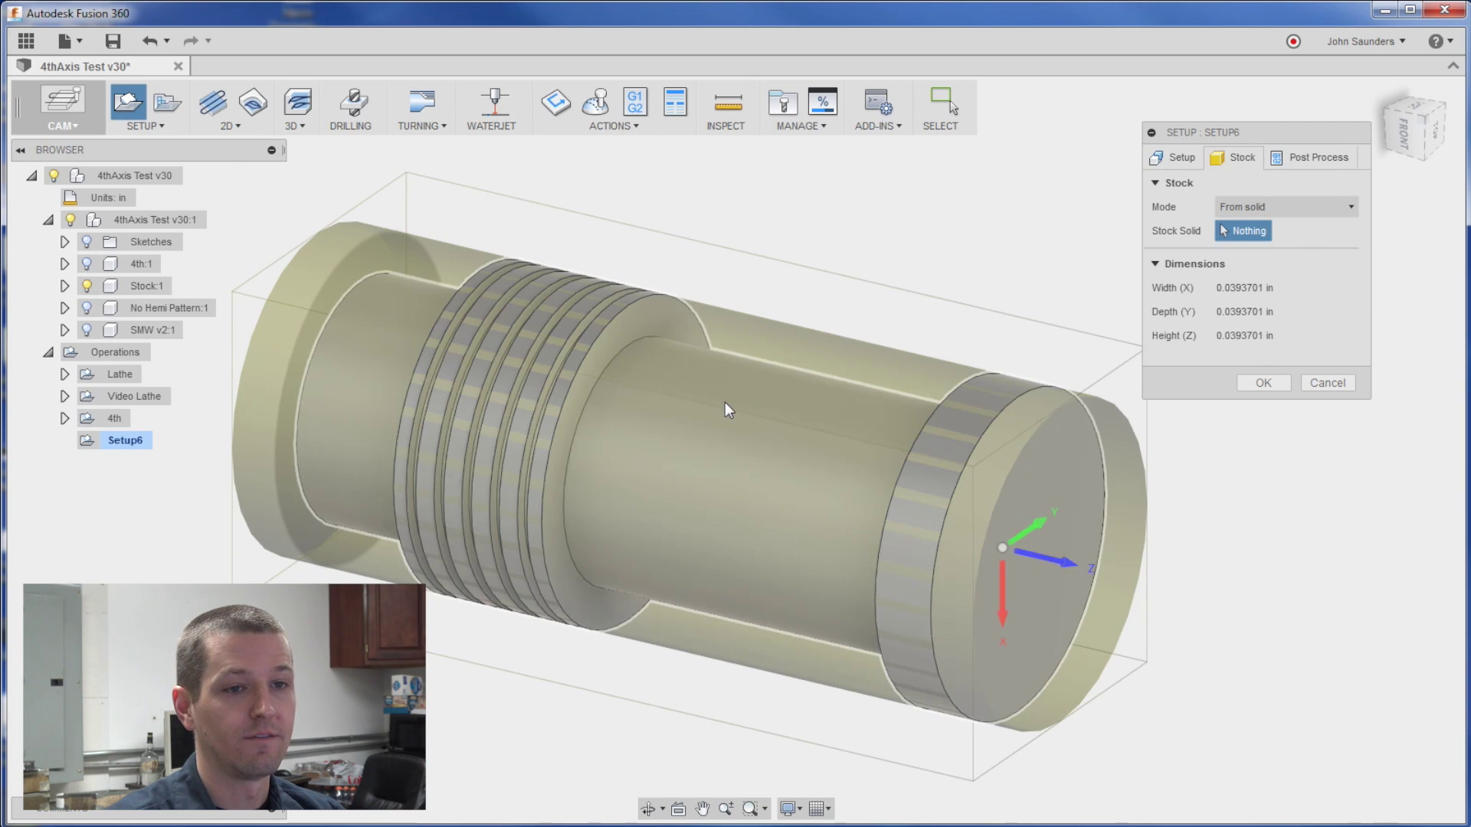
Pick Stock:1 as the stock solid, restore body visibility, and confirm the setup
left_click(724, 402)
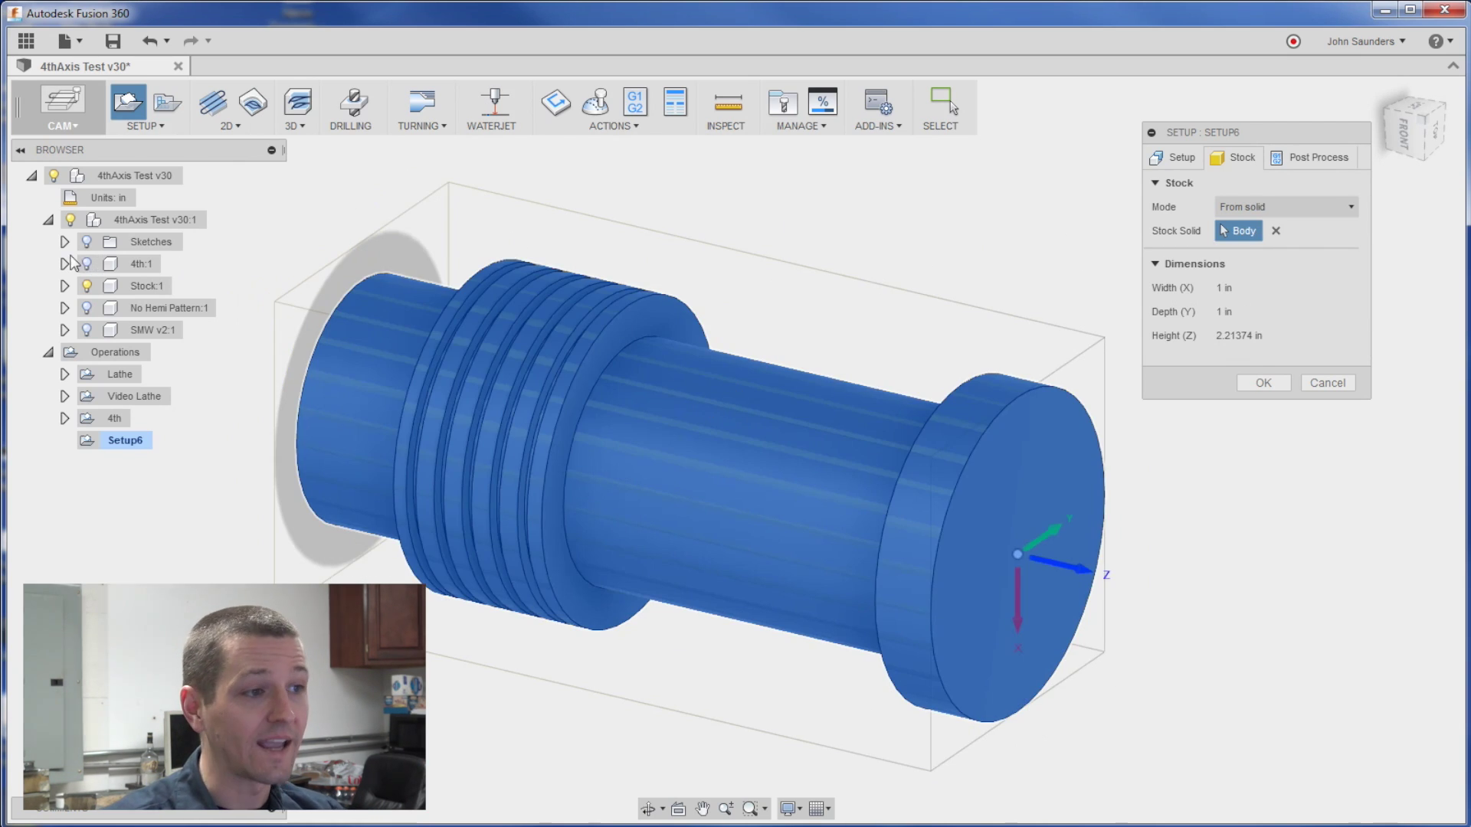
left_click(88, 285)
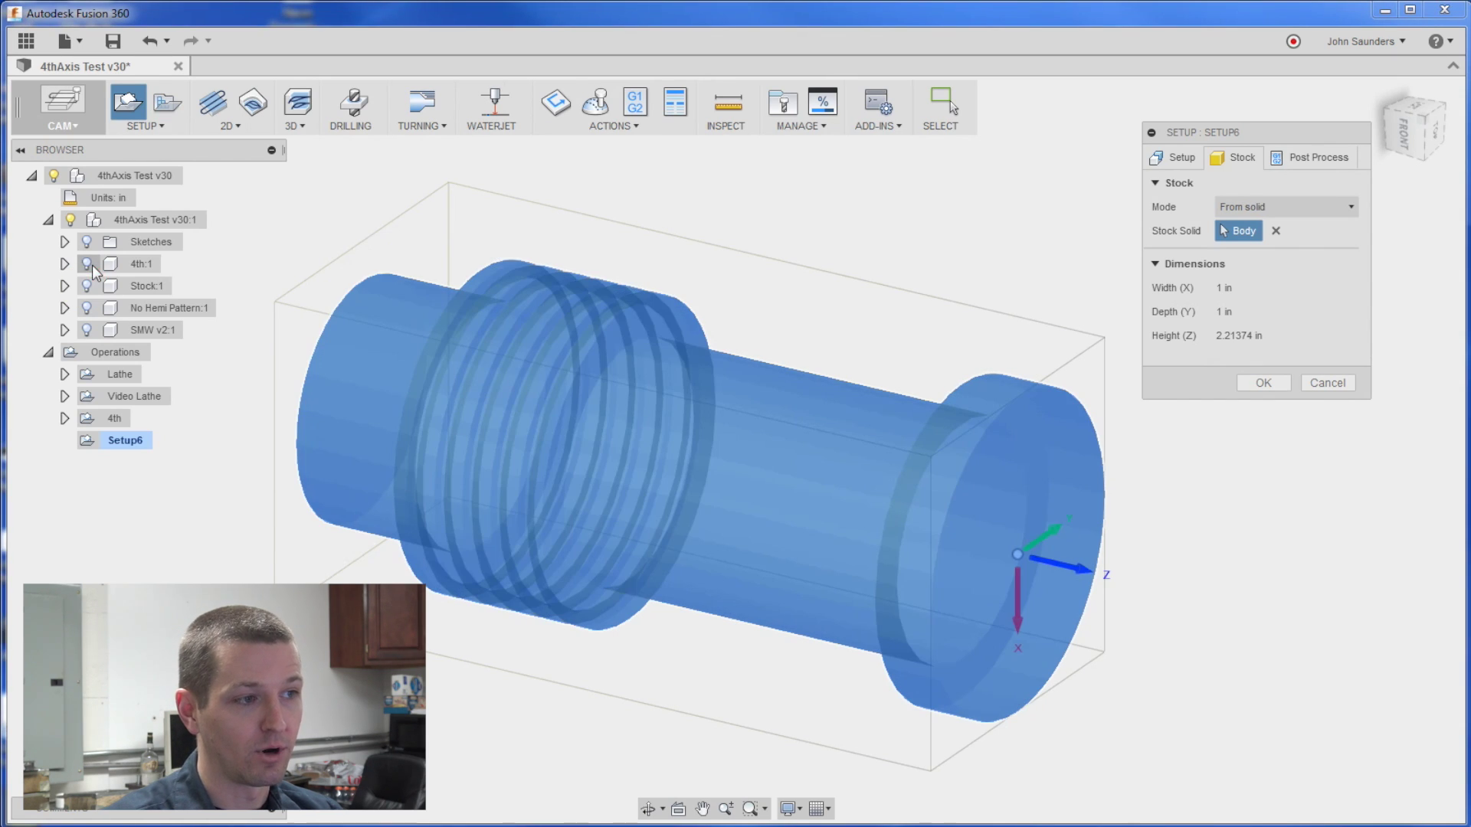
left_click(87, 263)
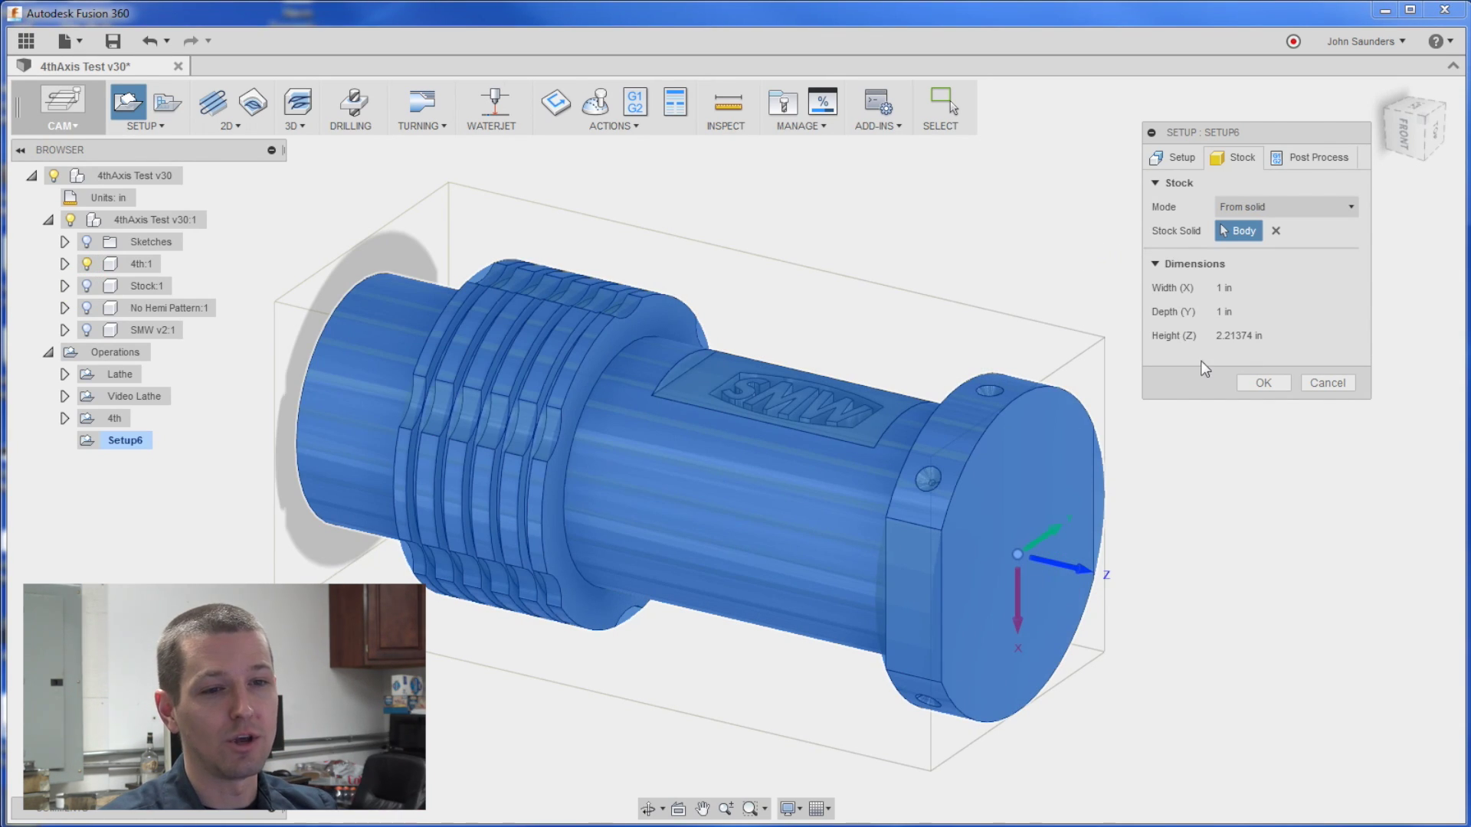
left_click(1264, 382)
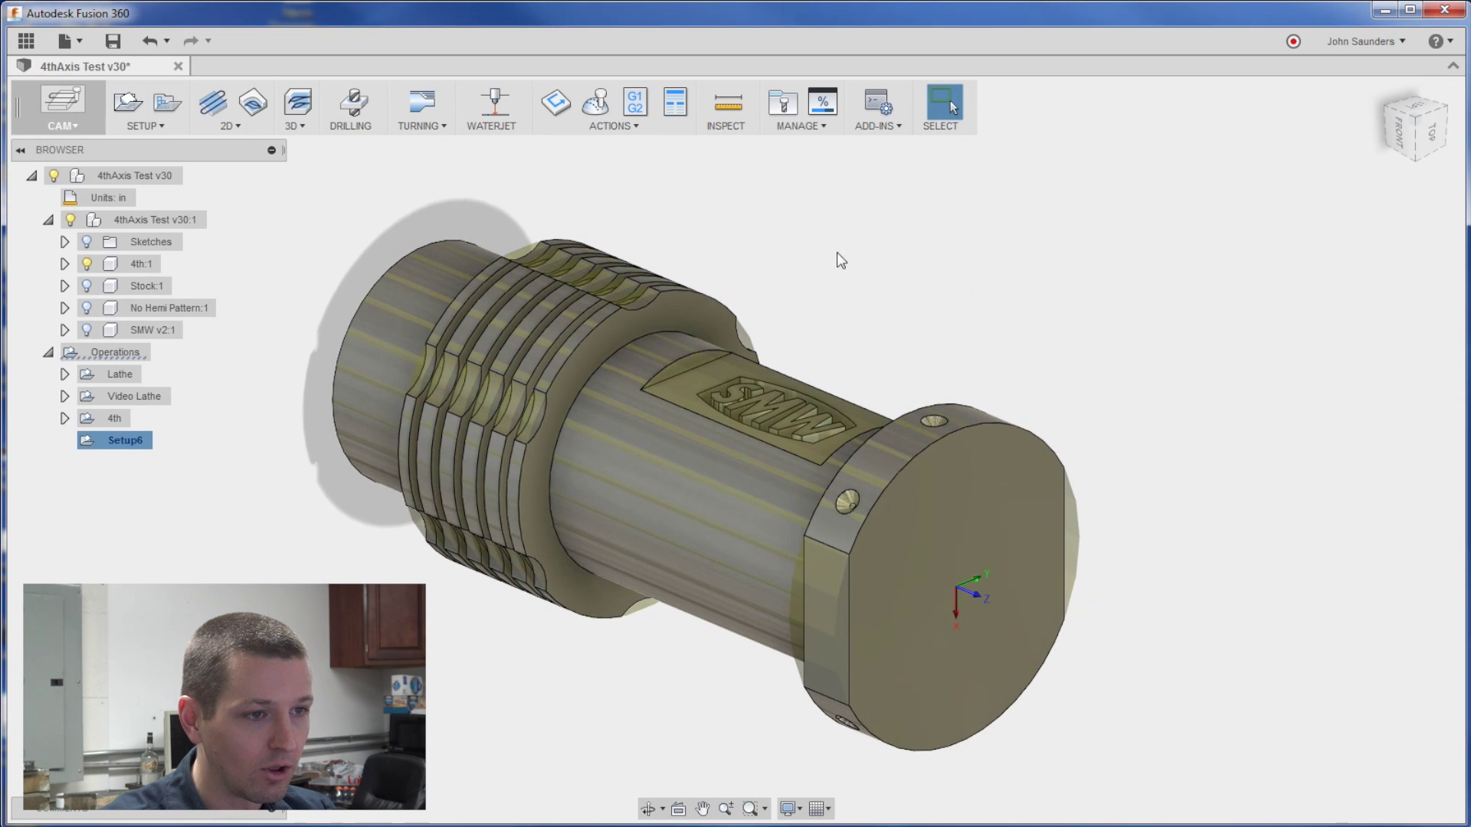
Zoom and orbit to inspect the part's grooves, then bring up Setup6's context menu
scroll(825, 256, "up", 5)
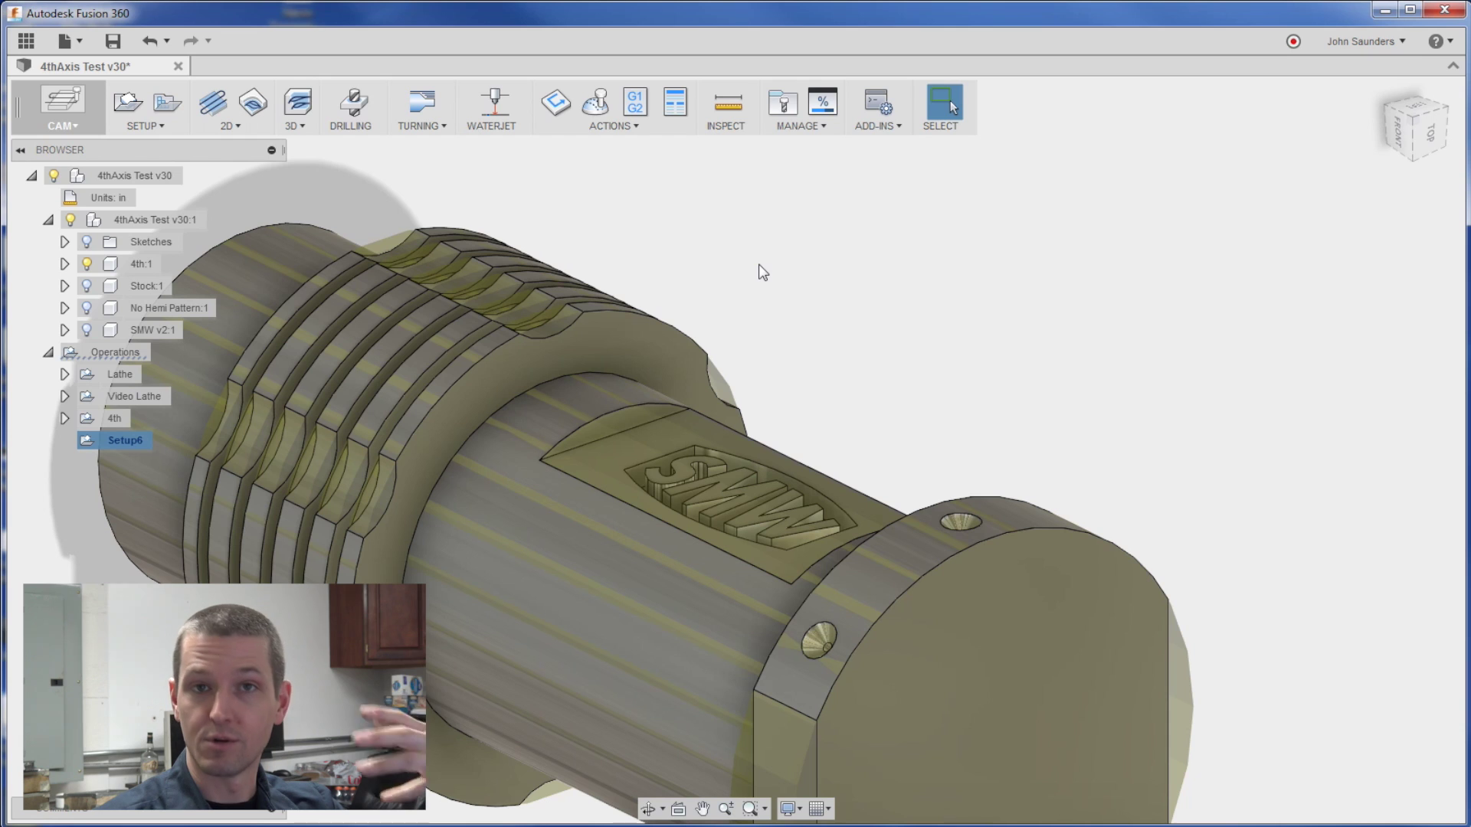
scroll(733, 273, "down", 1)
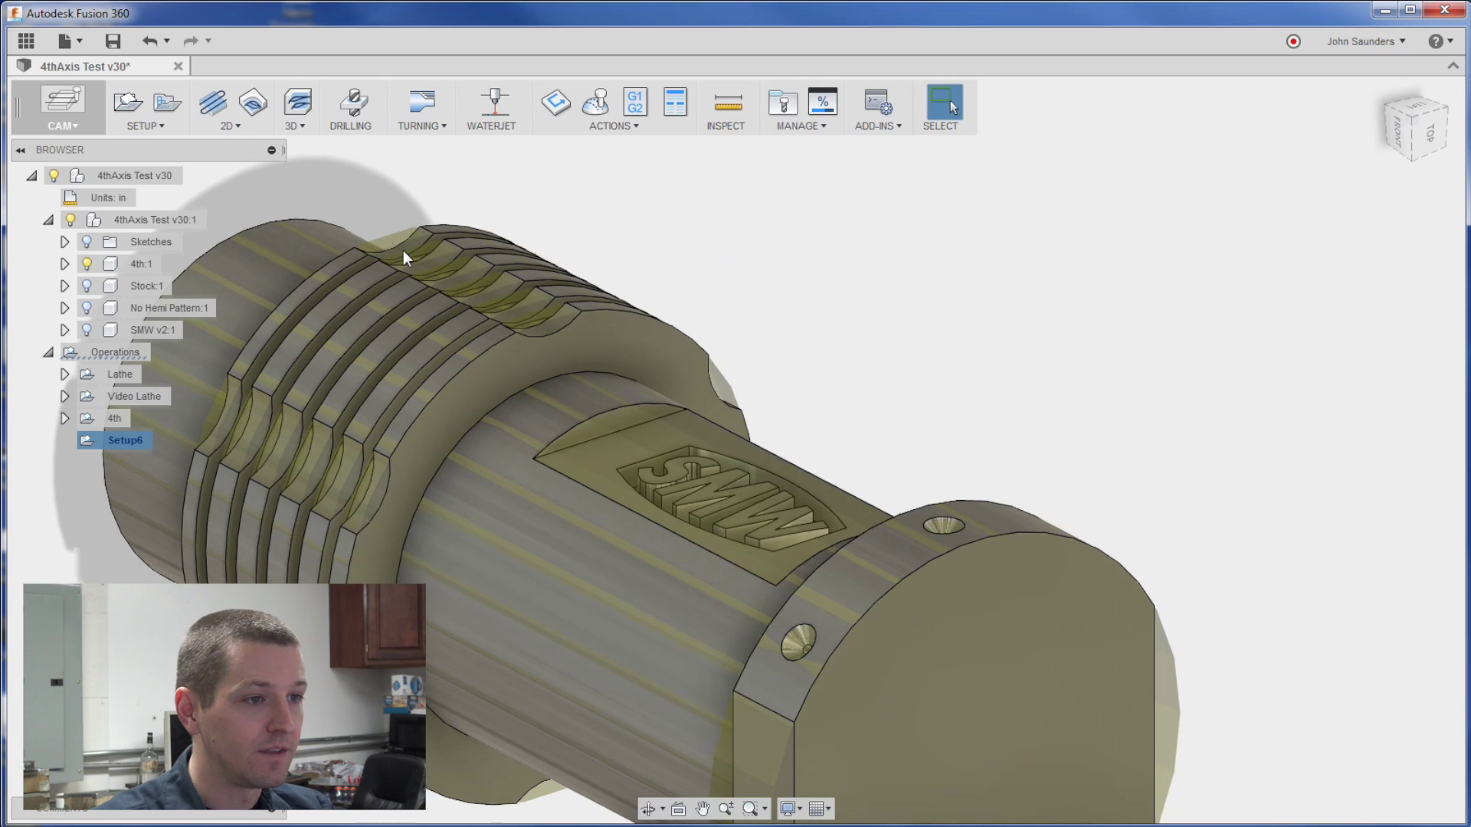
scroll(374, 248, "up", 2)
mouse_move(458, 290)
middle_mouse_down("shift")
mouse_move(421, 255)
mouse_move(459, 277)
middle_mouse_up("shift")
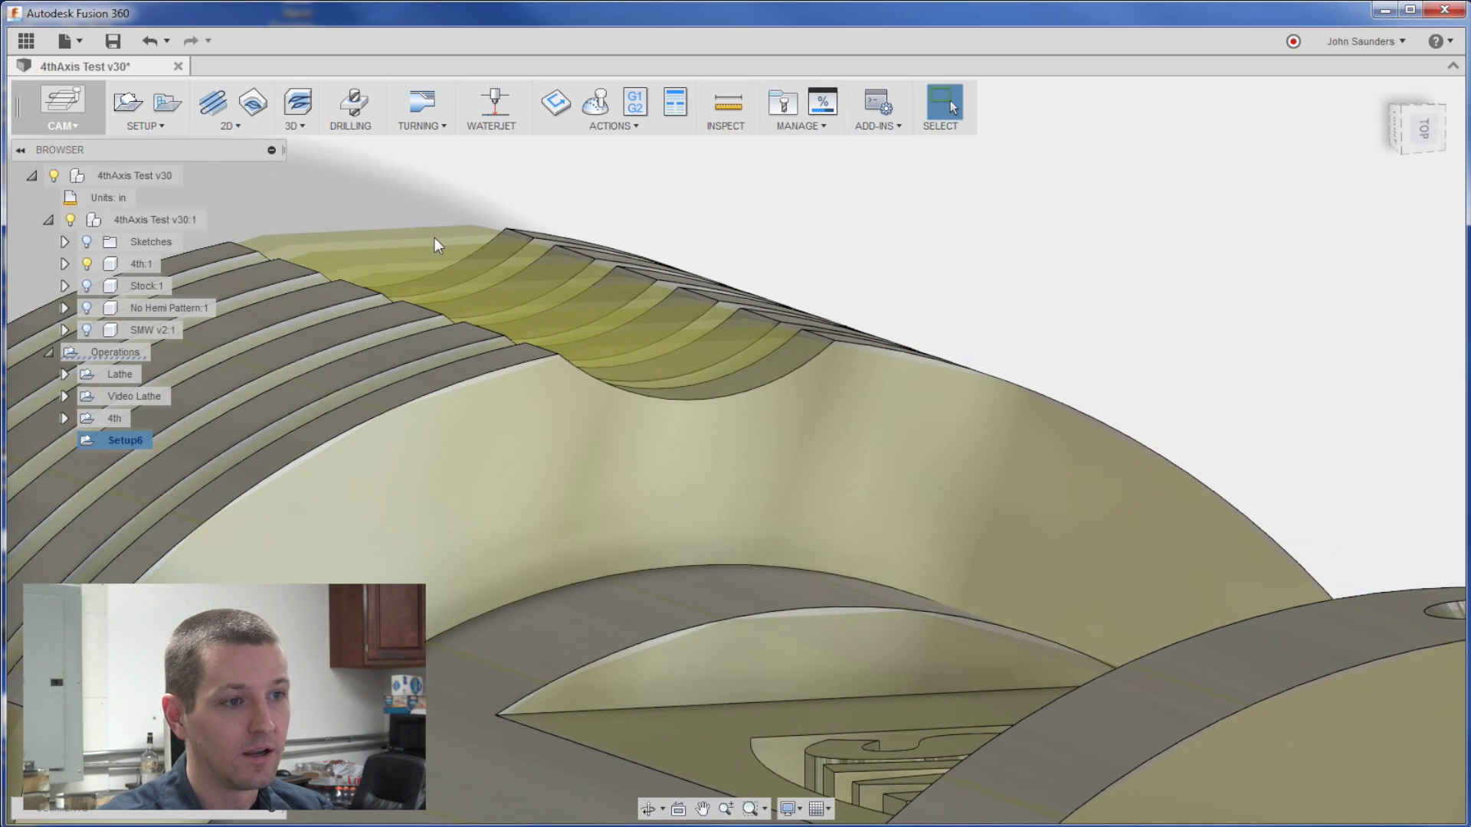
scroll(475, 249, "down", 3)
middle_click_drag(515, 260, 495, 288, "shift")
scroll(542, 274, "down", 3)
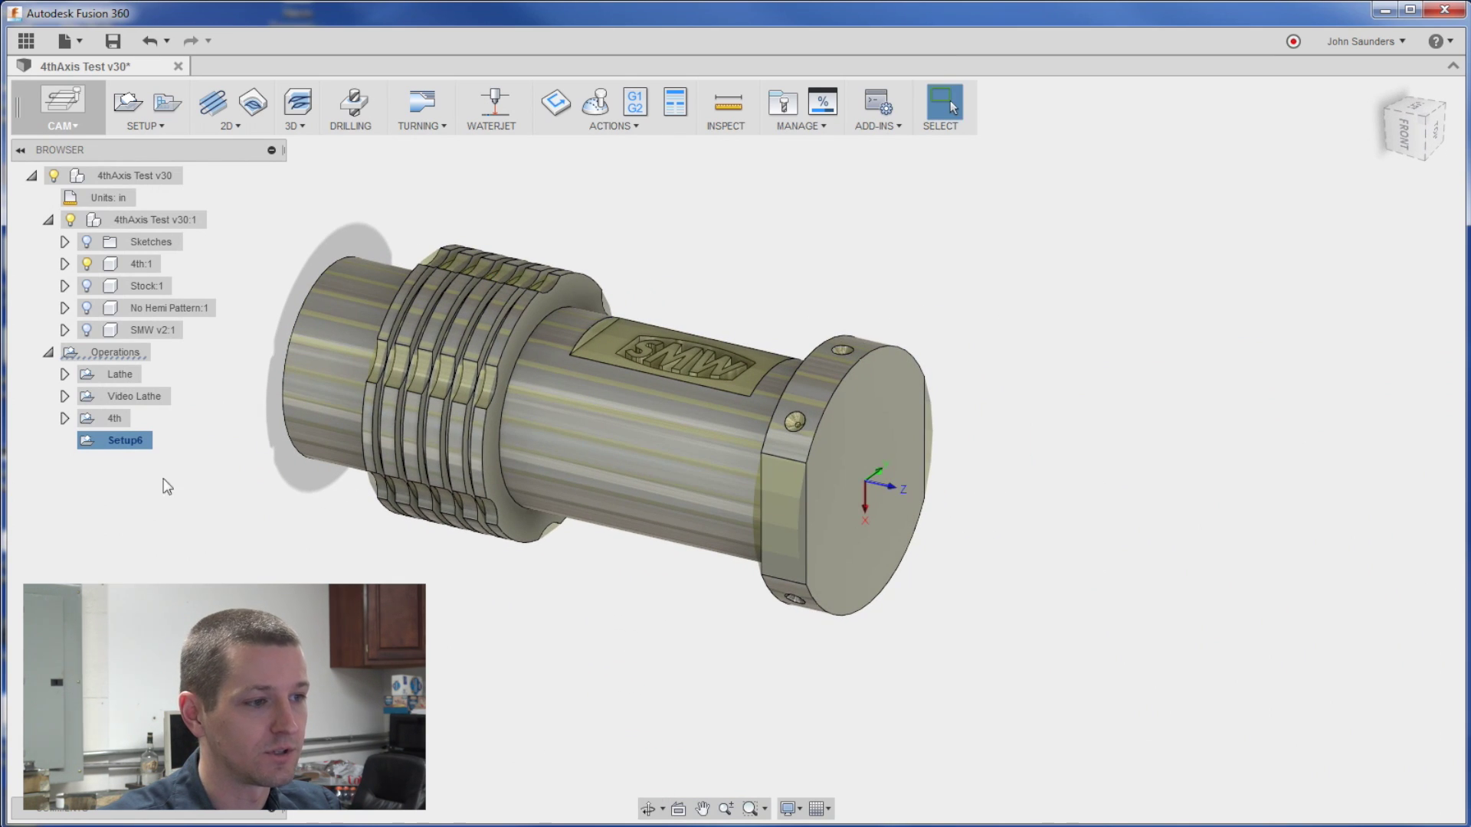
right_click(114, 446)
Edit Setup6 and set its orientation to 'Select Z axis/plane & X axis'
left_click(132, 451)
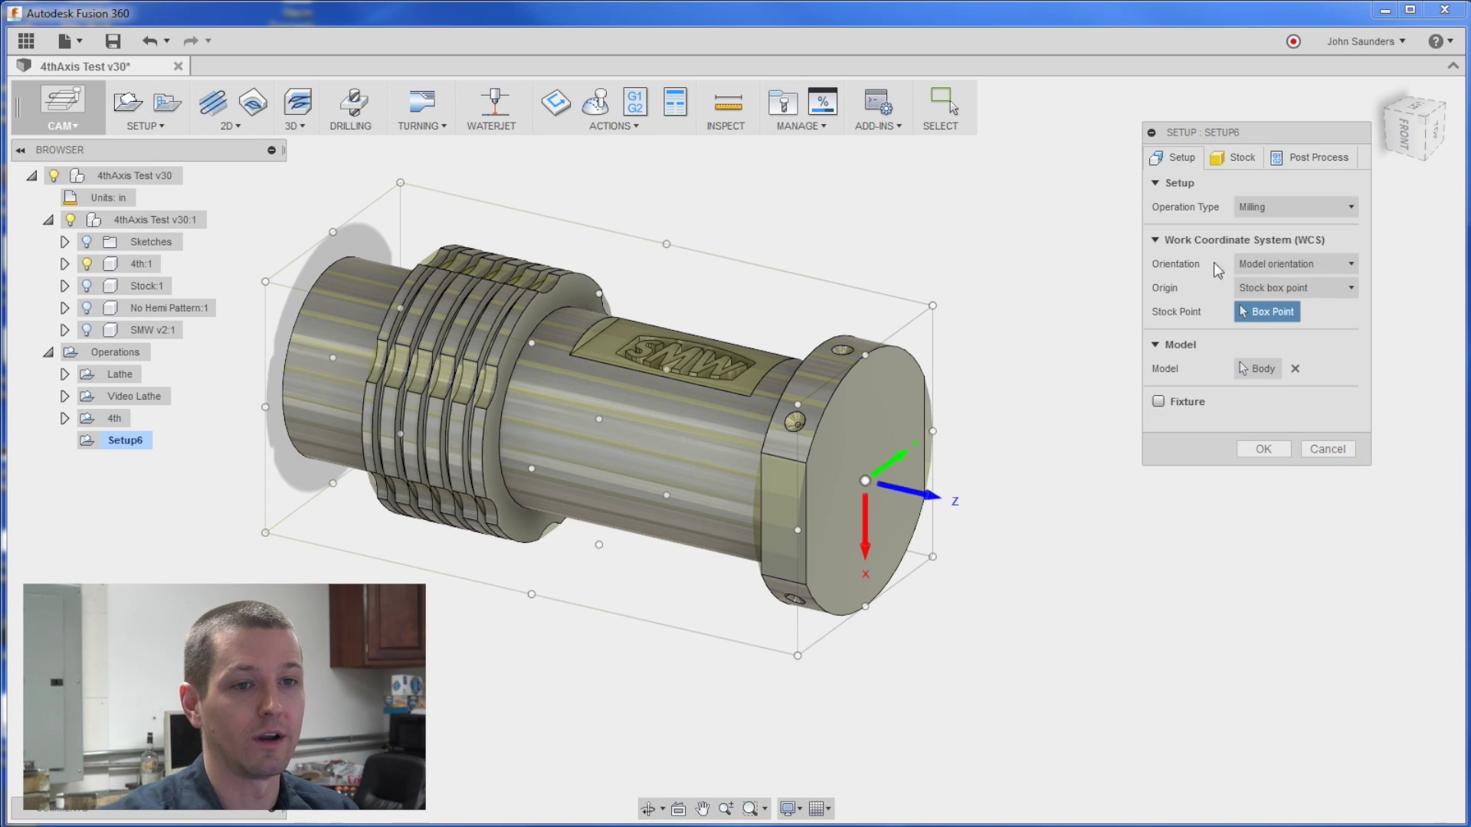
left_click(1331, 263)
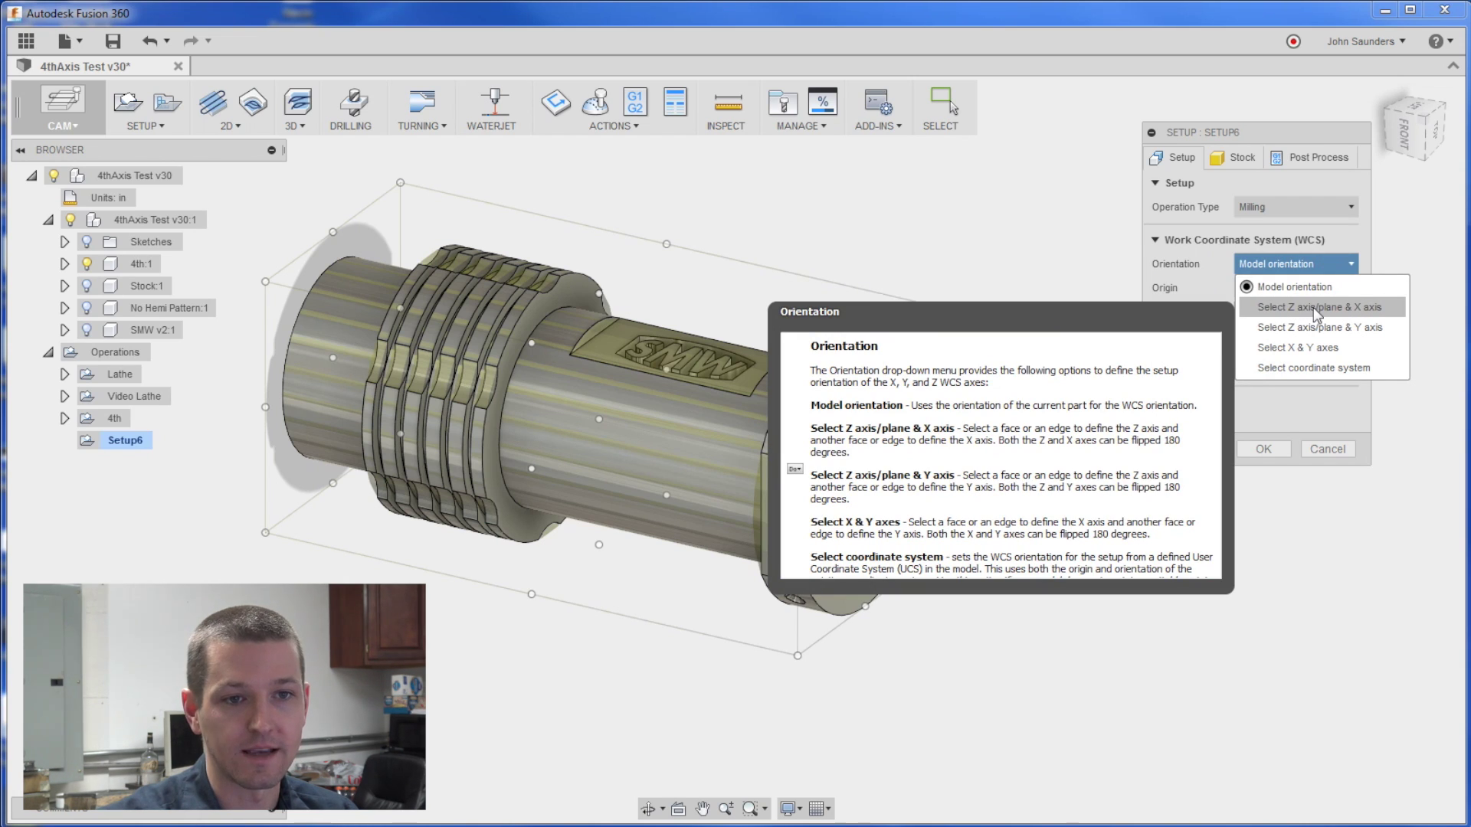
left_click(1312, 306)
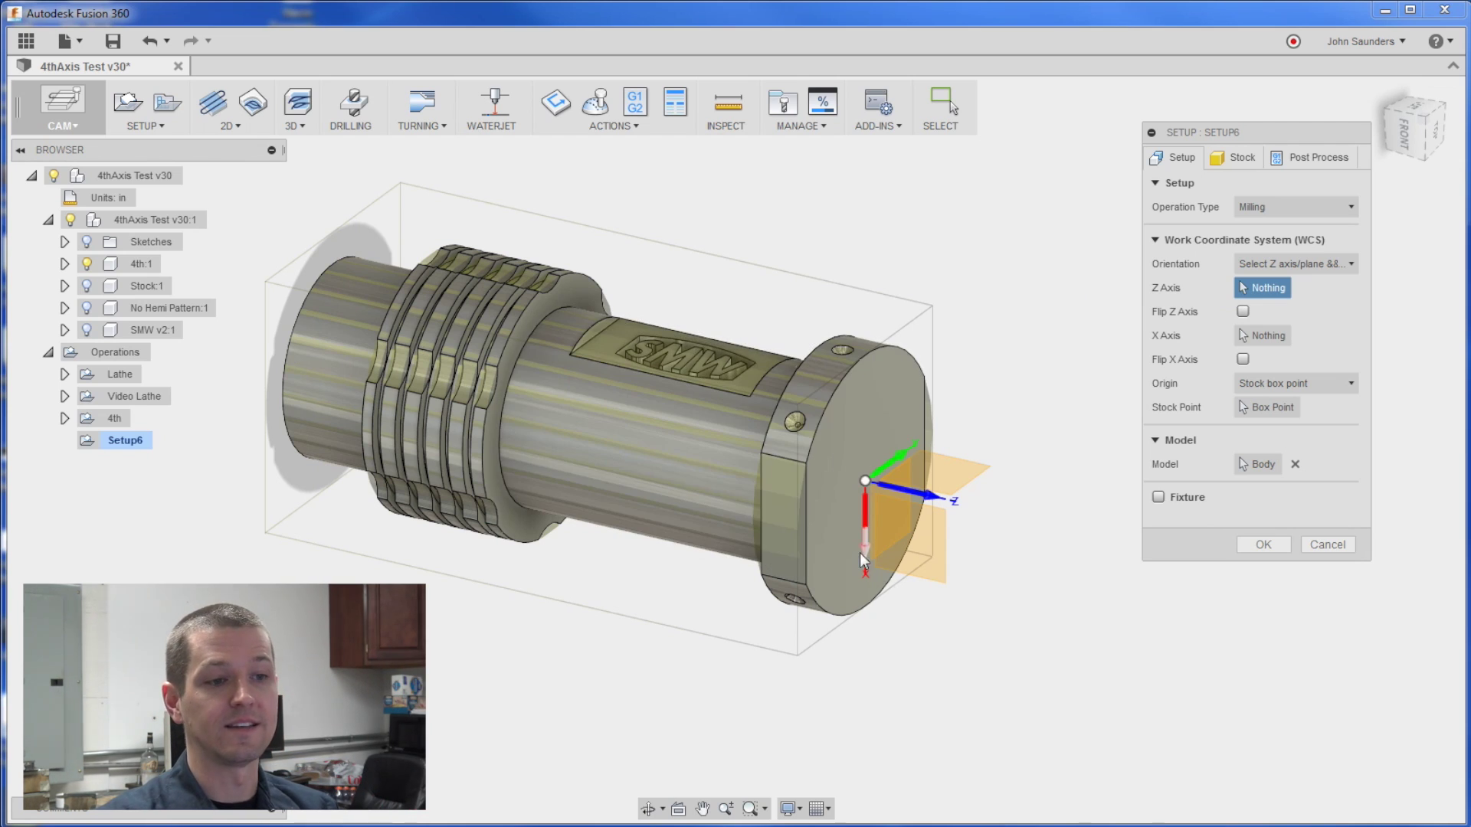
Use the end-cap edge as the Z axis and the flange edge as the X axis
left_click(807, 536)
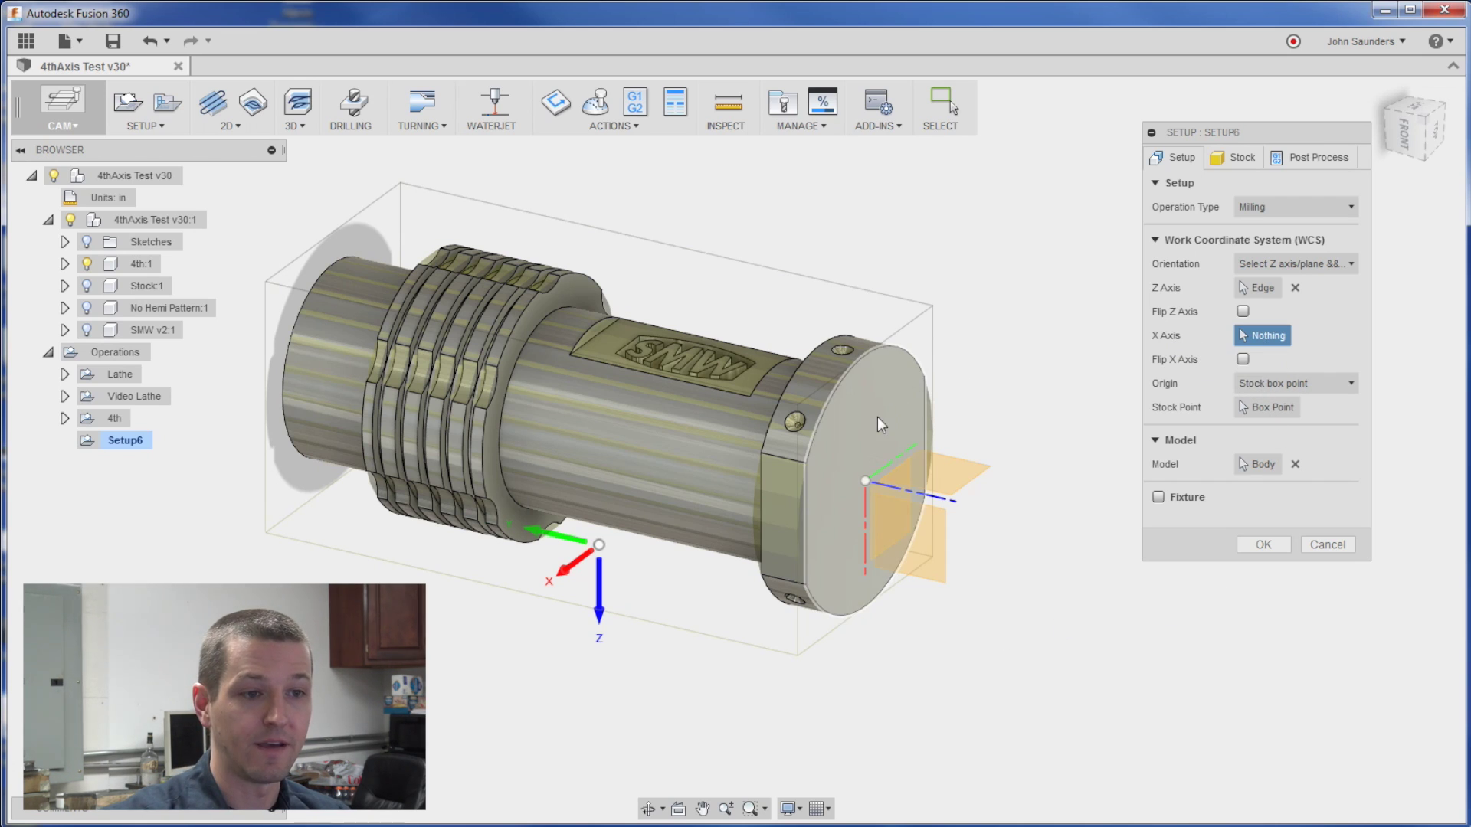
left_click(788, 459)
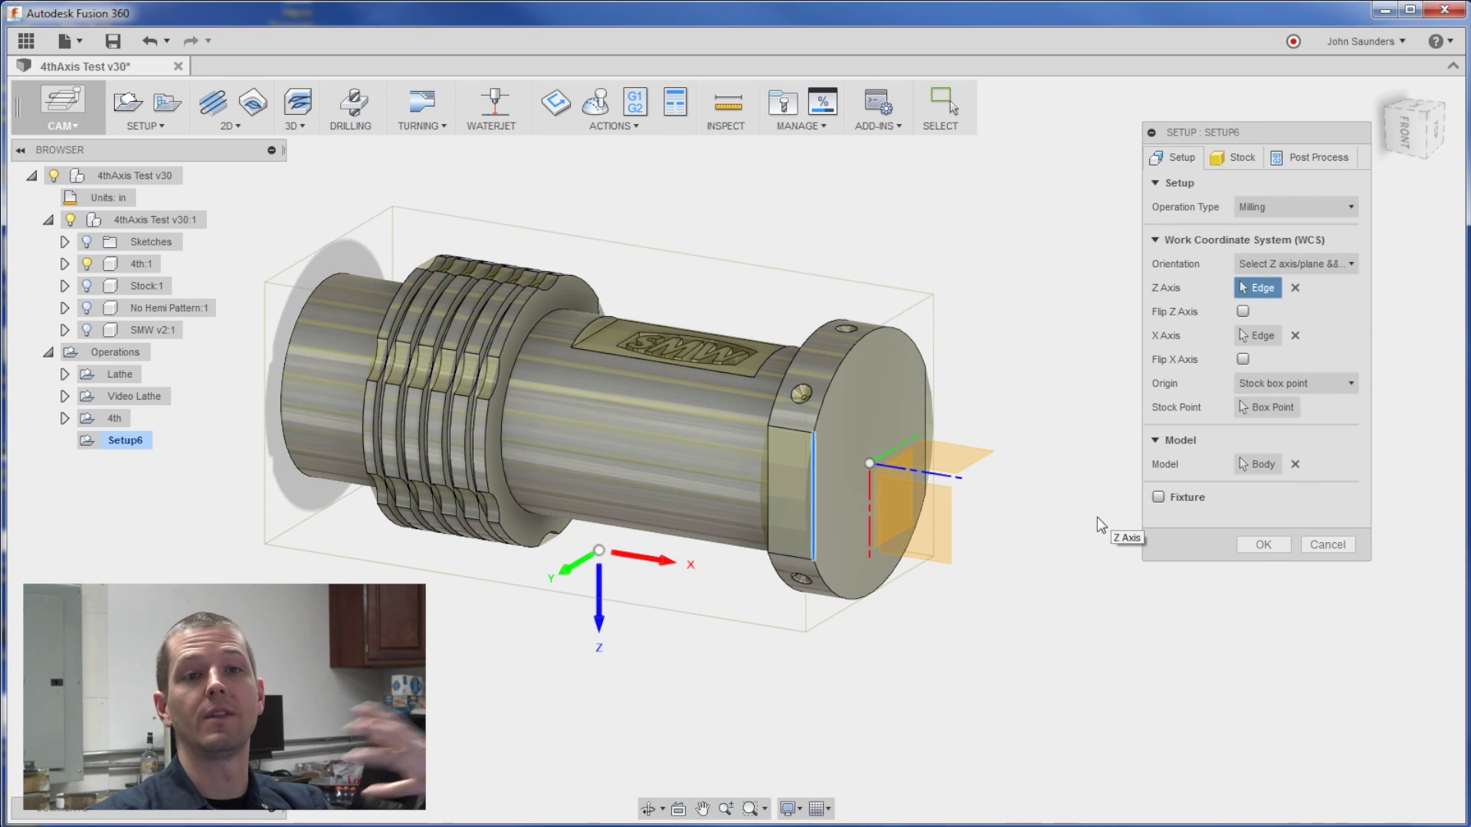
Set the origin to Model box point, take Z from an end edge, and pick the face-centre point
left_click(1272, 383)
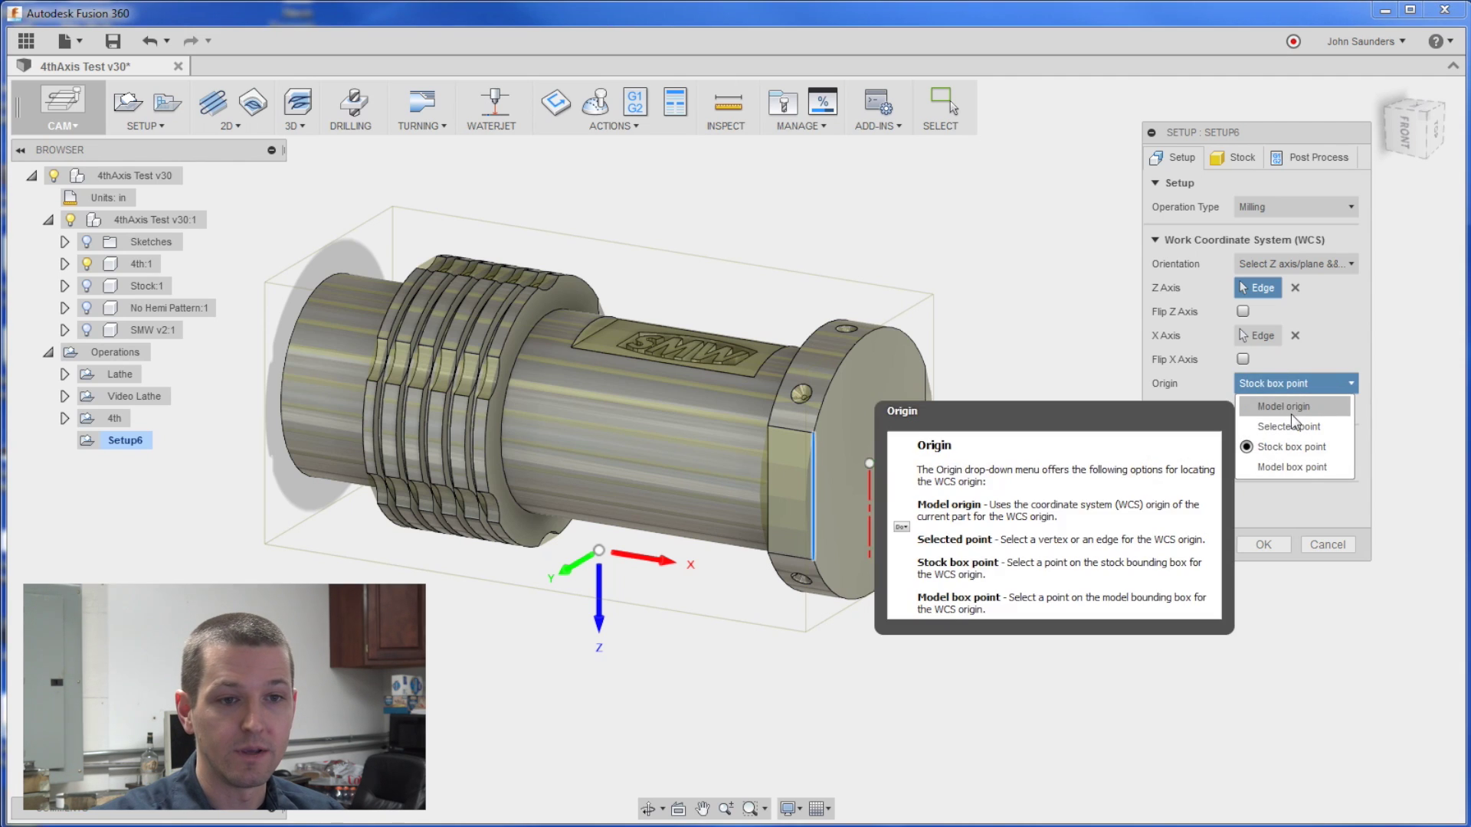
left_click(1304, 468)
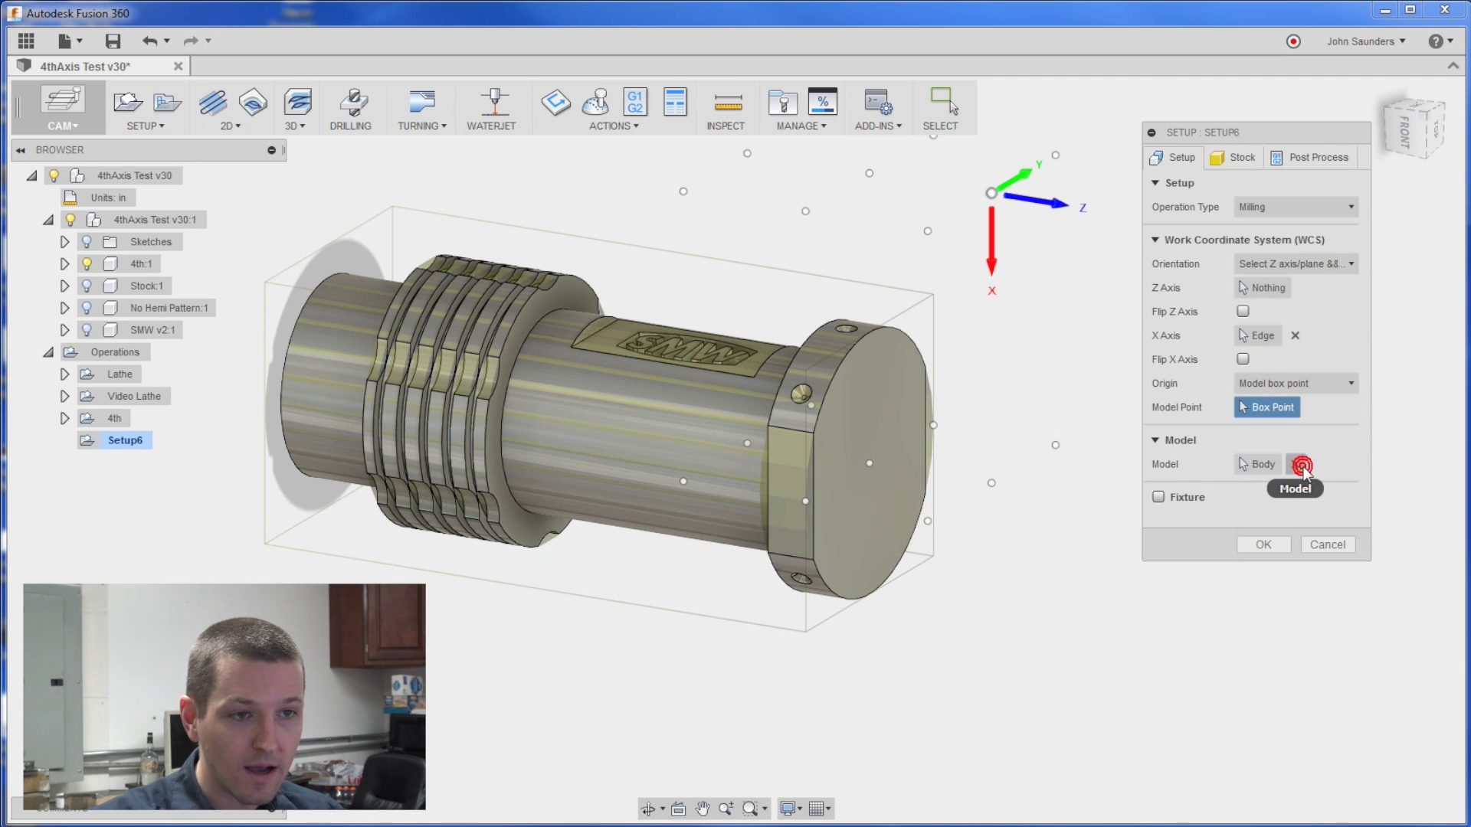
left_click(1295, 383)
left_click(1310, 426)
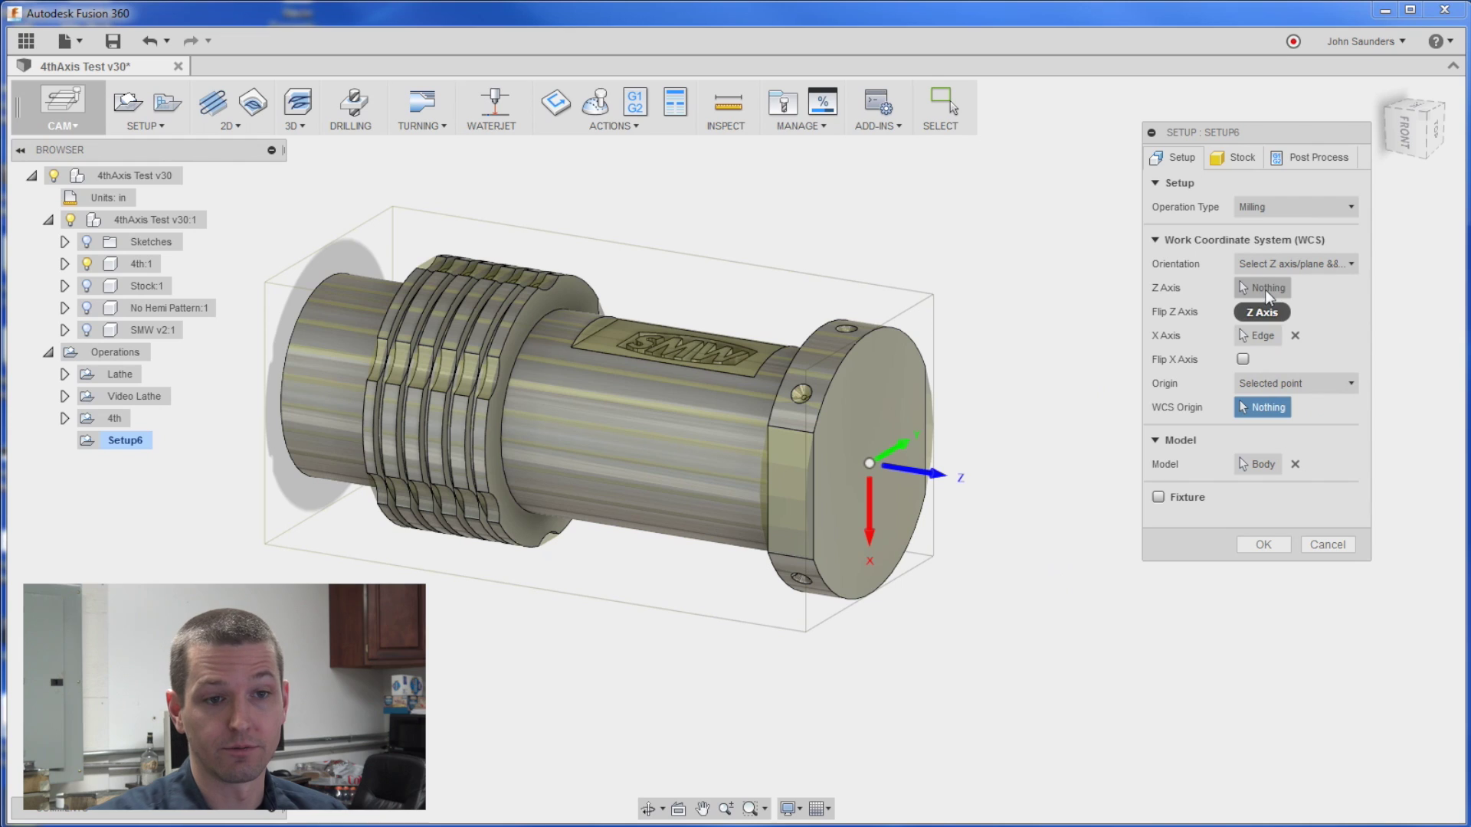
left_click(1297, 385)
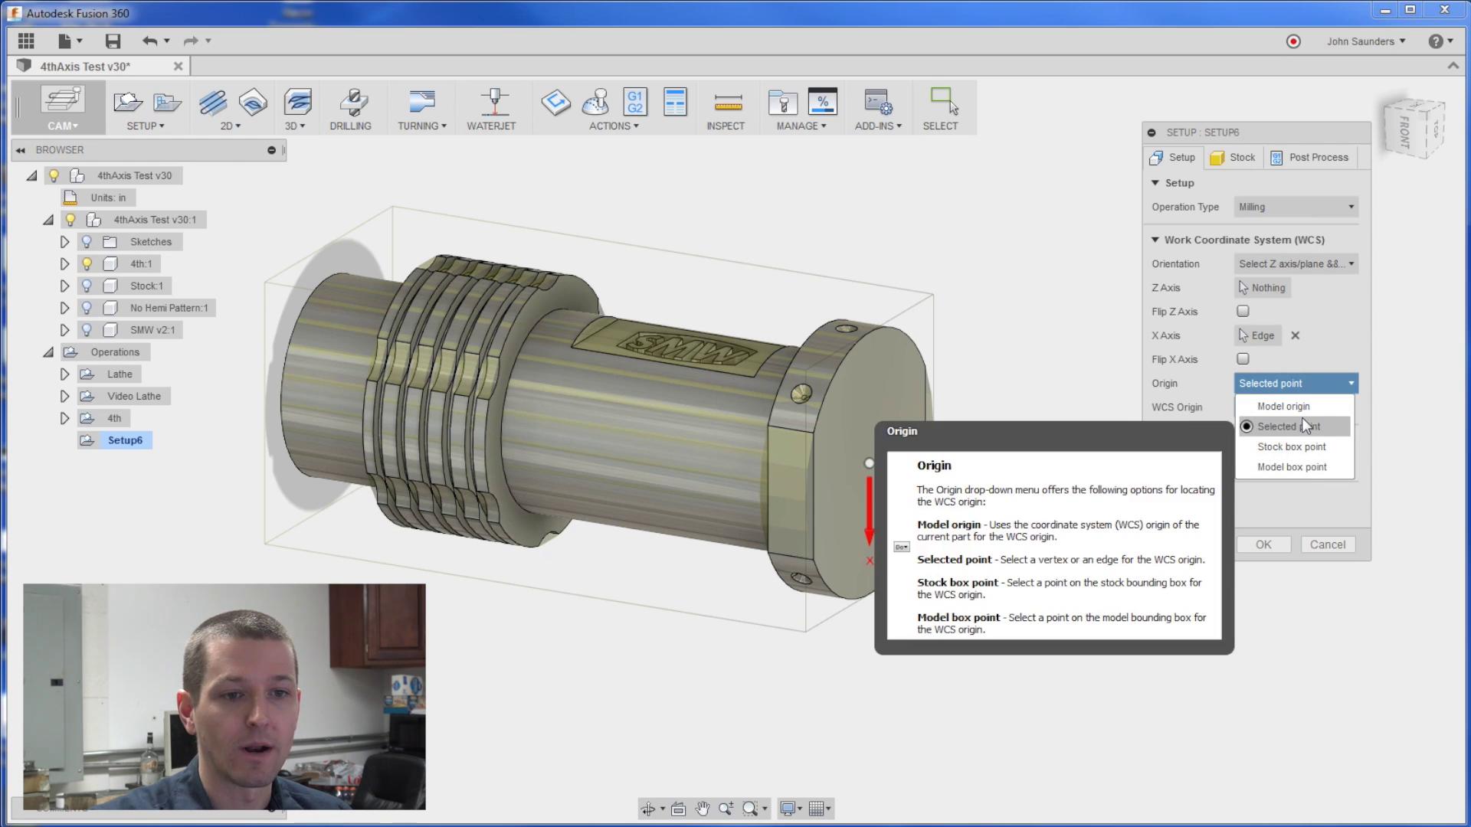
left_click(1294, 468)
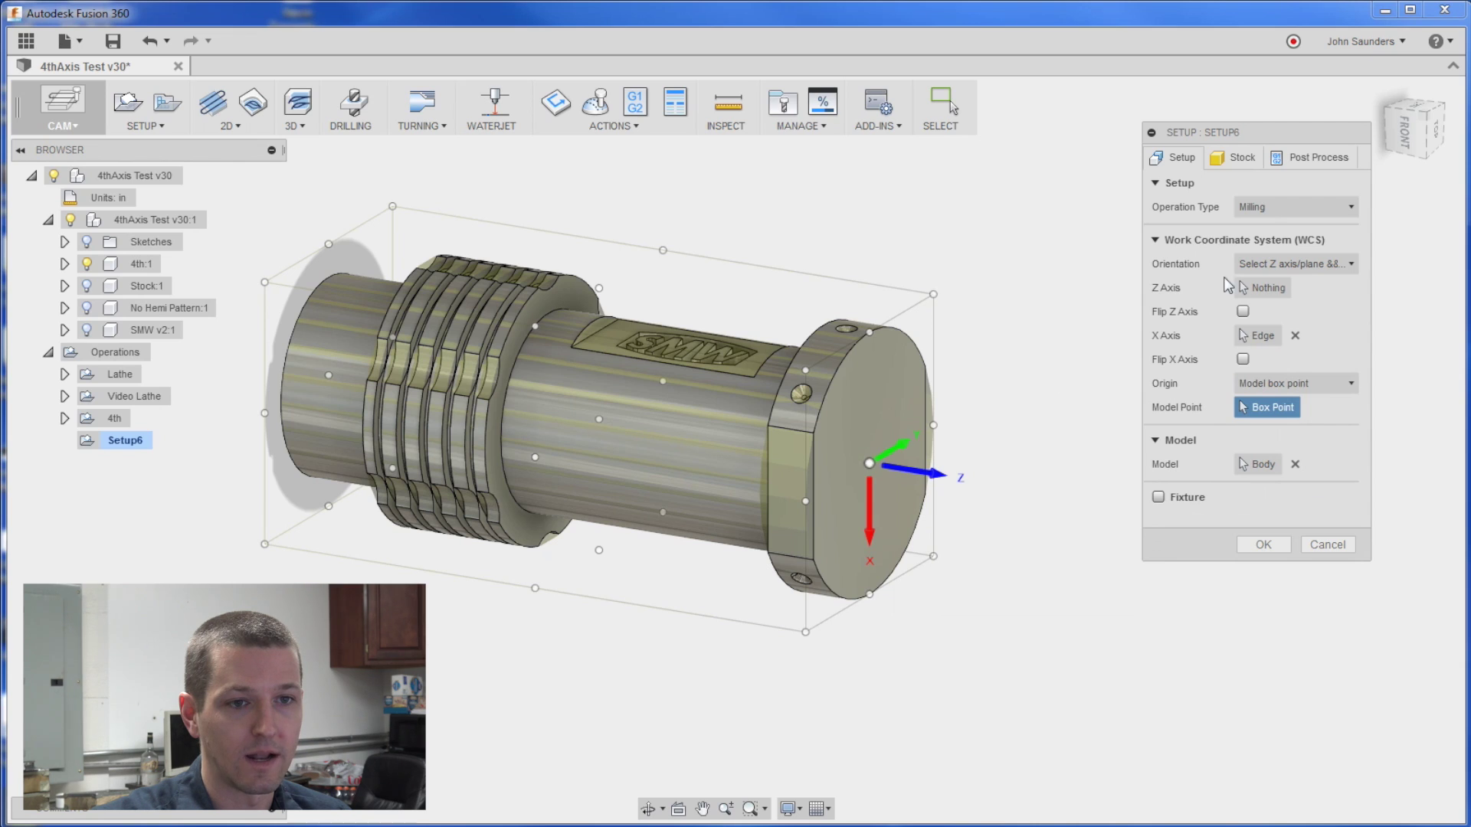
left_click(1260, 289)
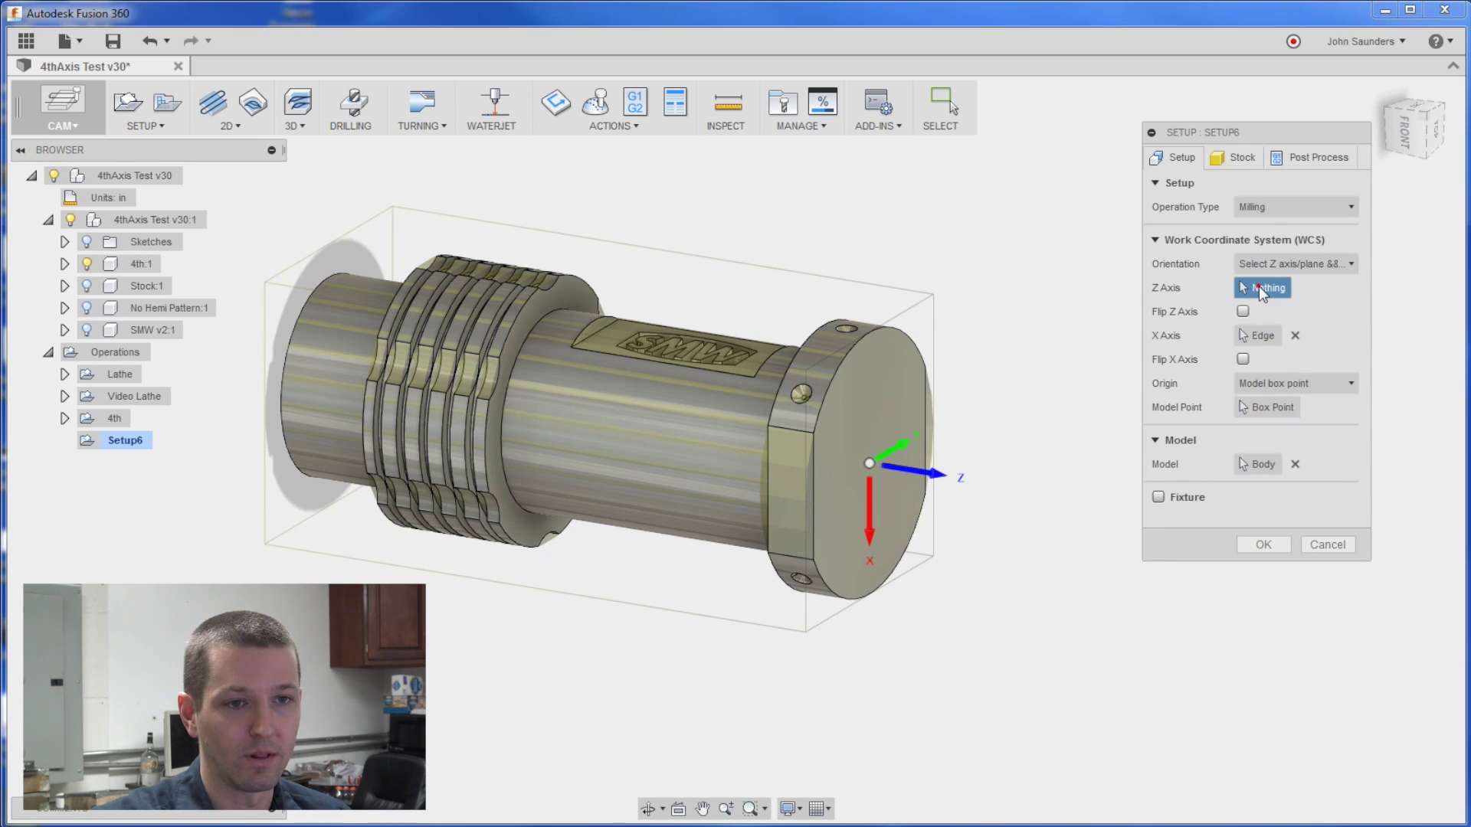
left_click(812, 460)
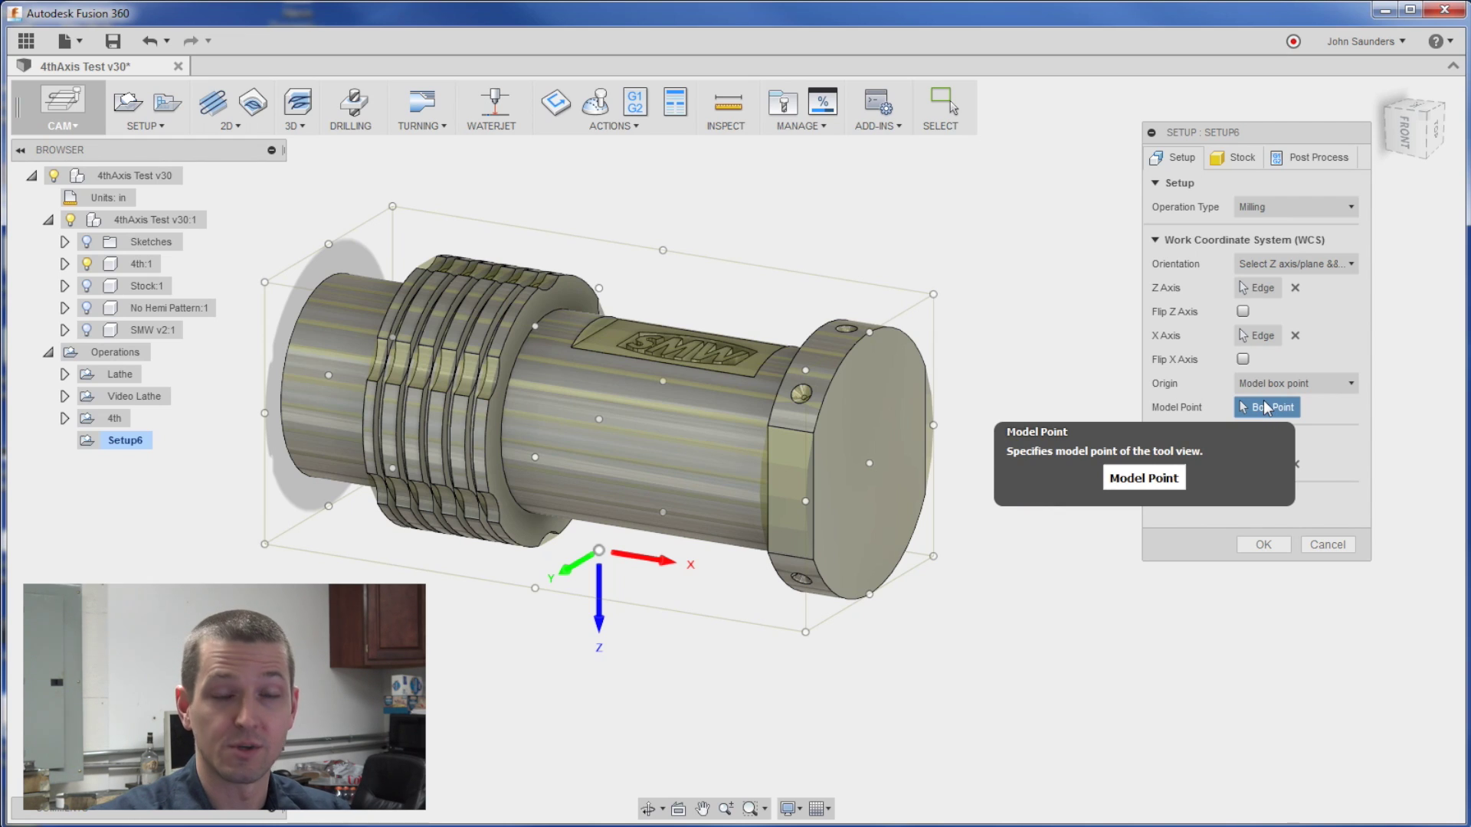
left_click(870, 463)
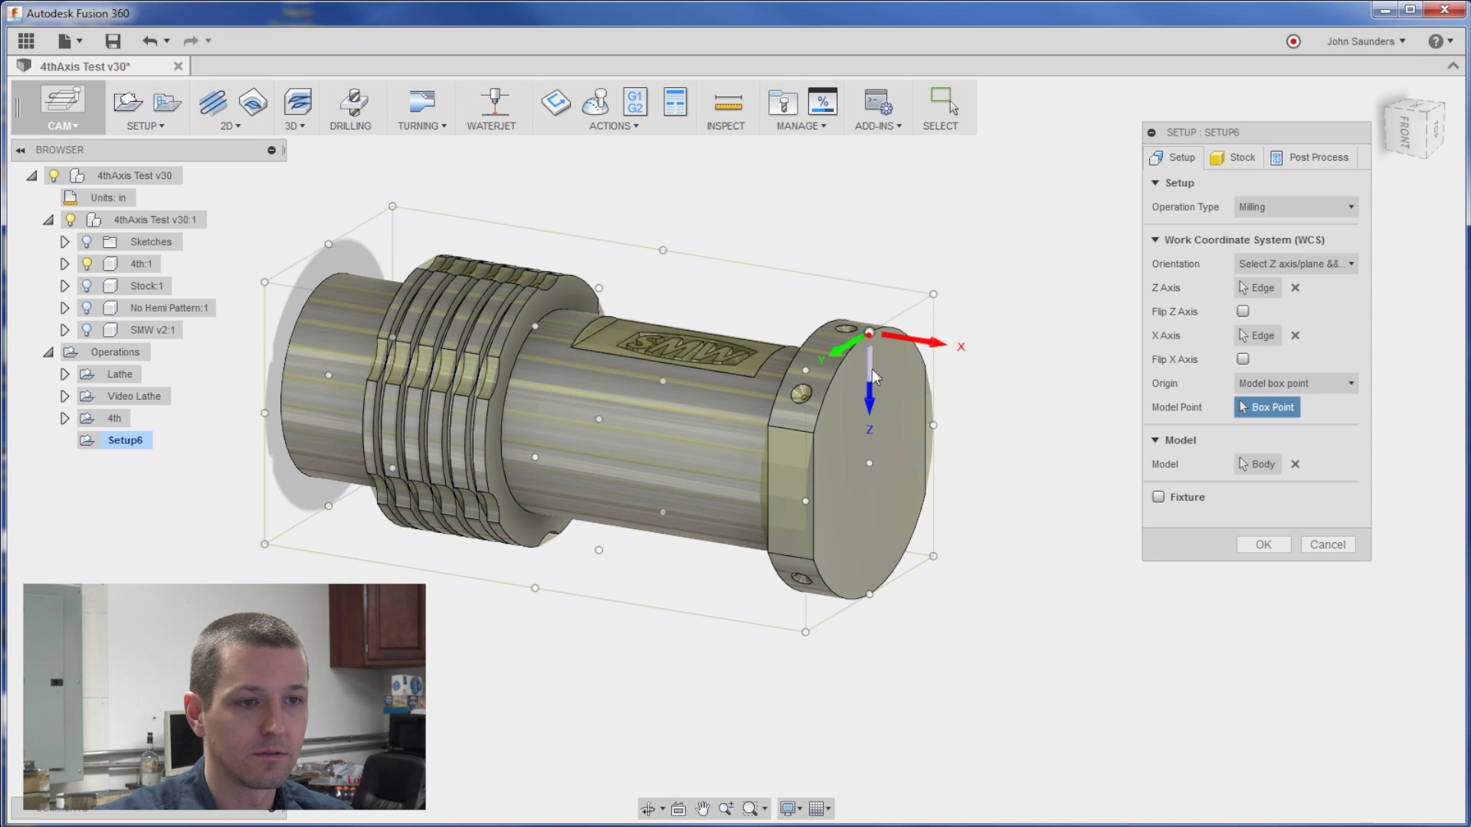
Put the origin at the end face's centre, flip the Z axis, and confirm Setup6
left_click(870, 463)
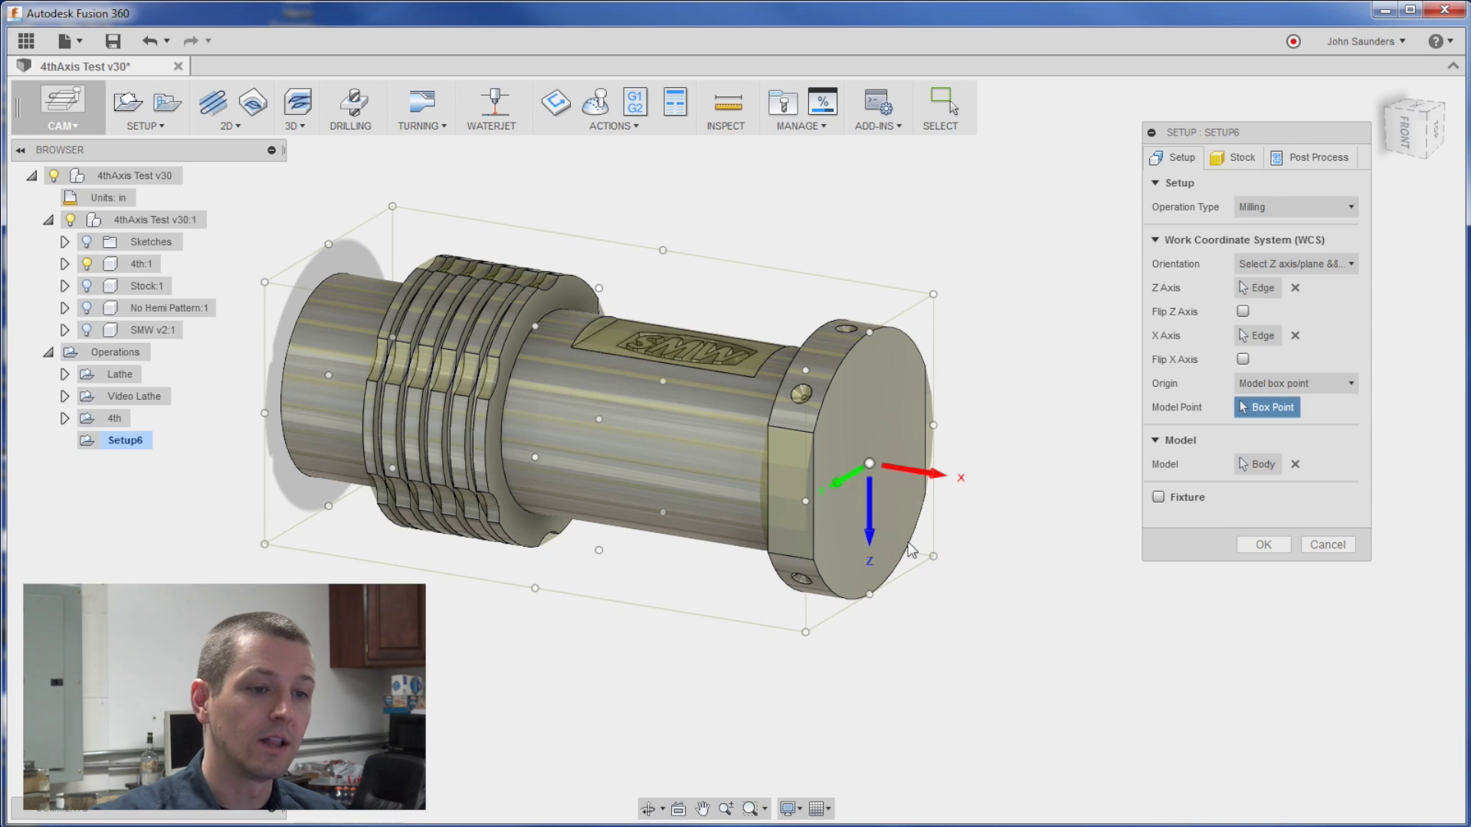
left_click(870, 533)
middle_click_drag(995, 601, 1066, 618, "shift")
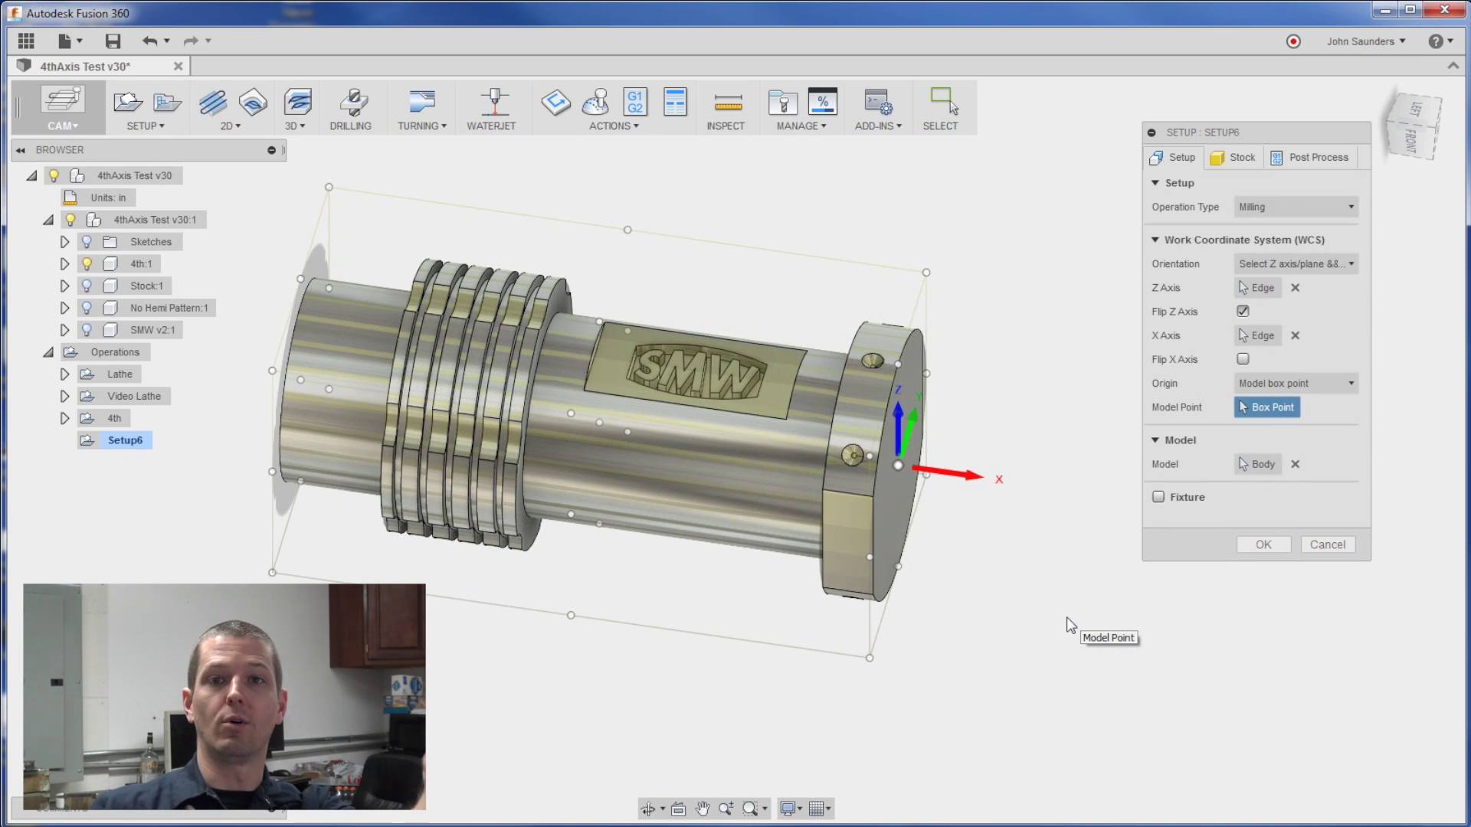
left_click(1260, 544)
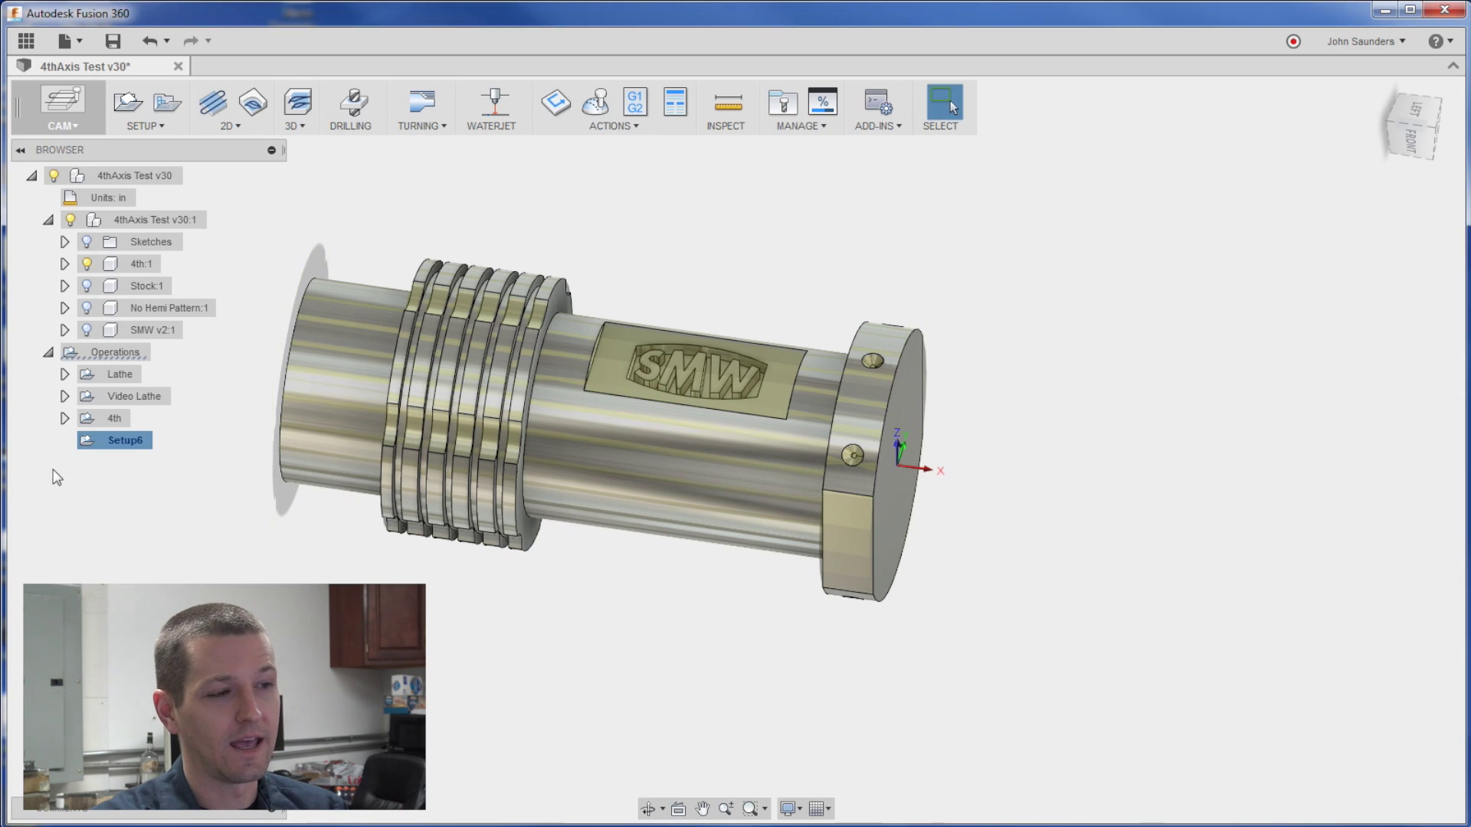
Delete Setup6 and start a new setup with the Stock:1 body as its From solid stock
left_click(110, 443)
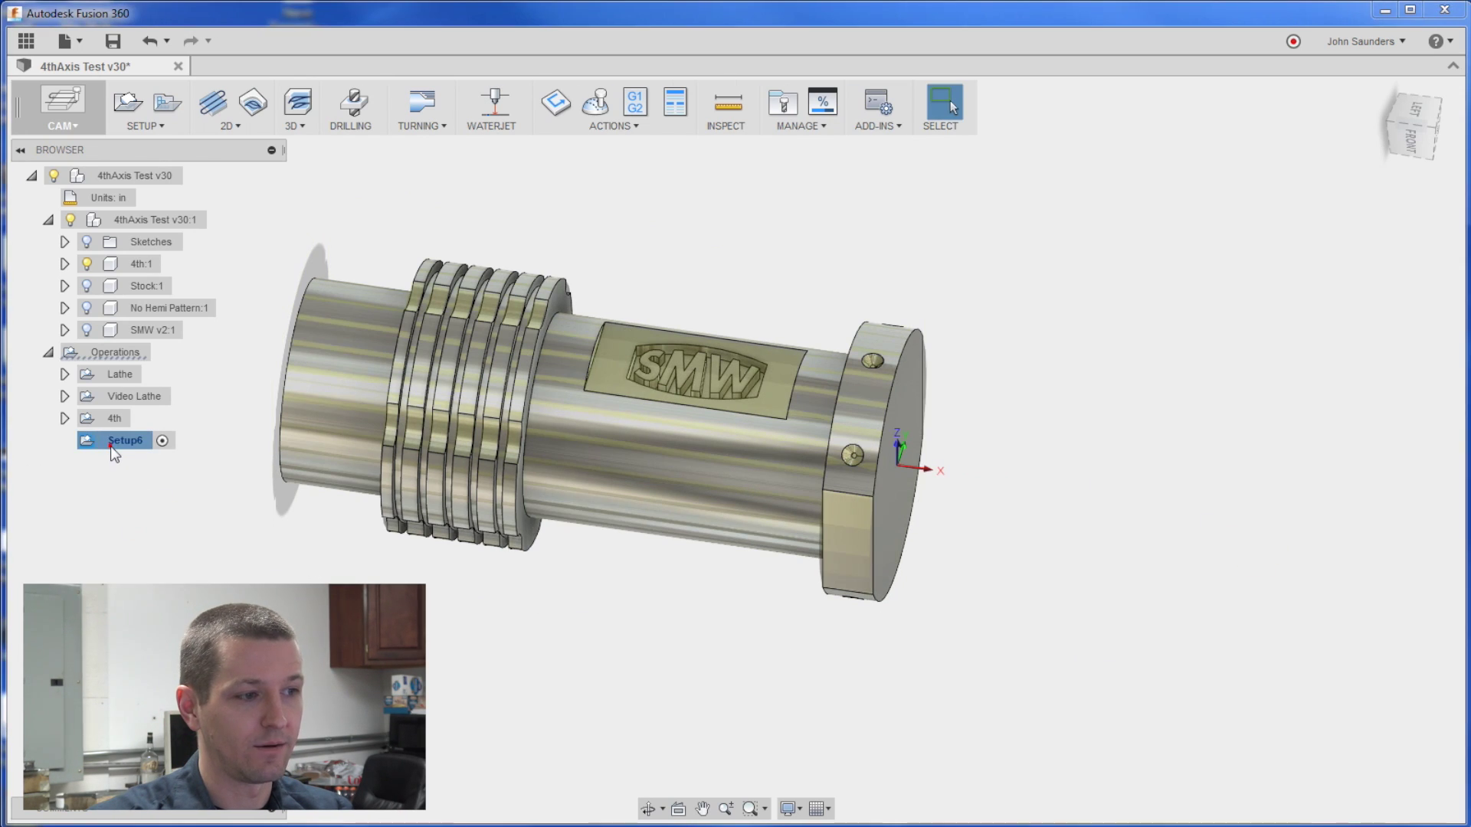
key("Delete")
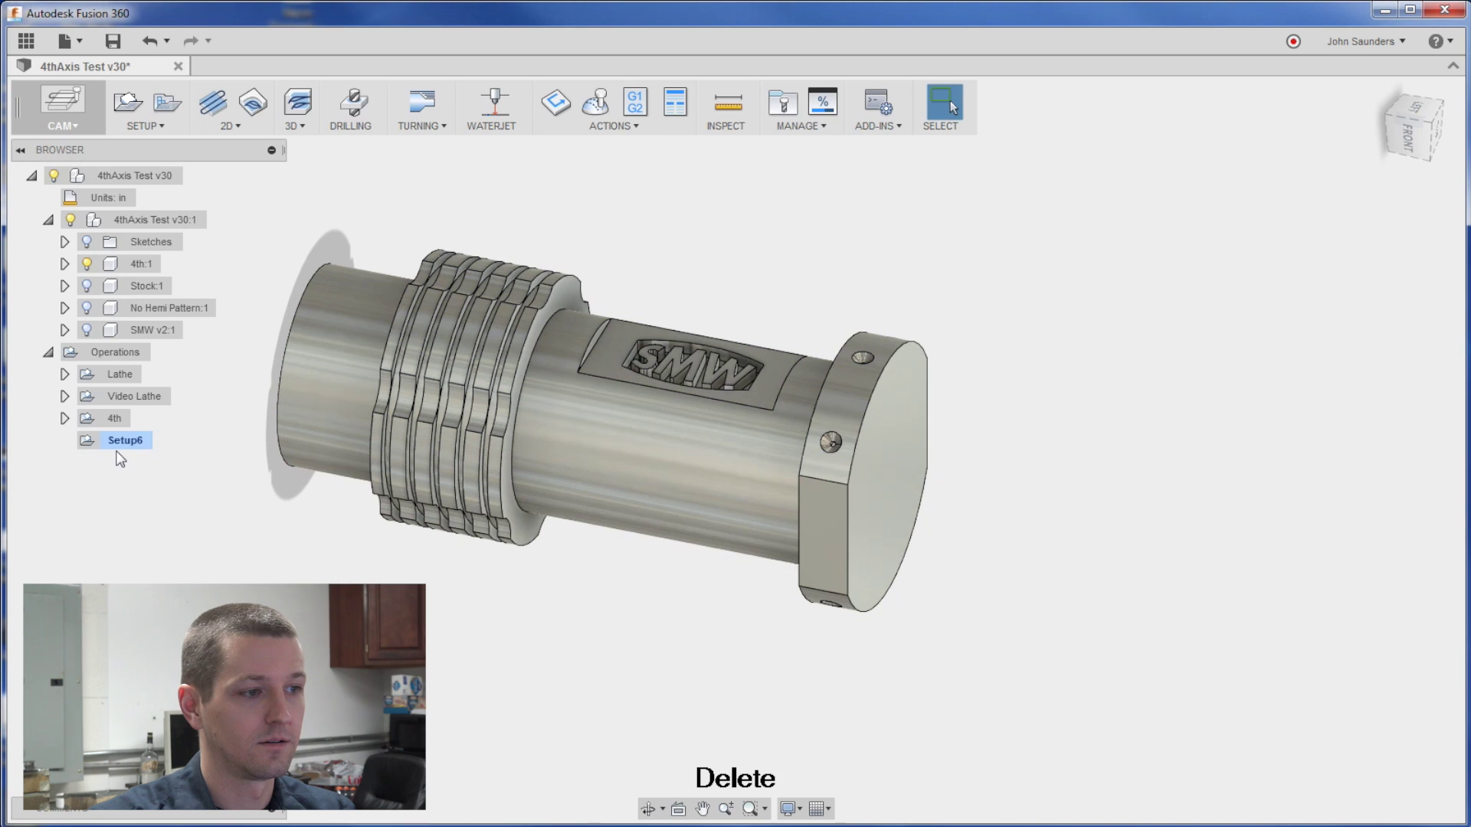
left_click(127, 103)
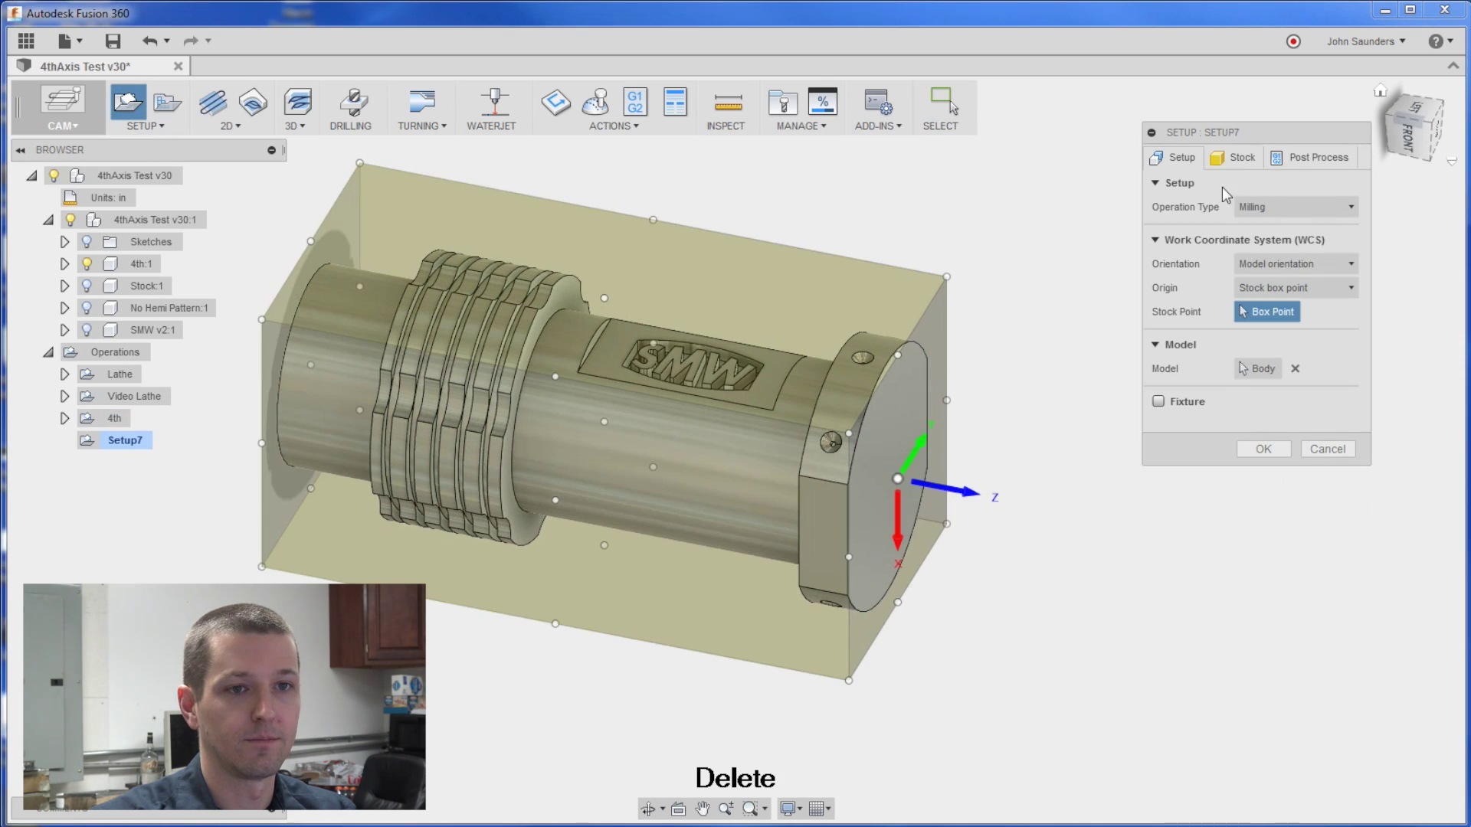
left_click(1228, 157)
left_click(1306, 208)
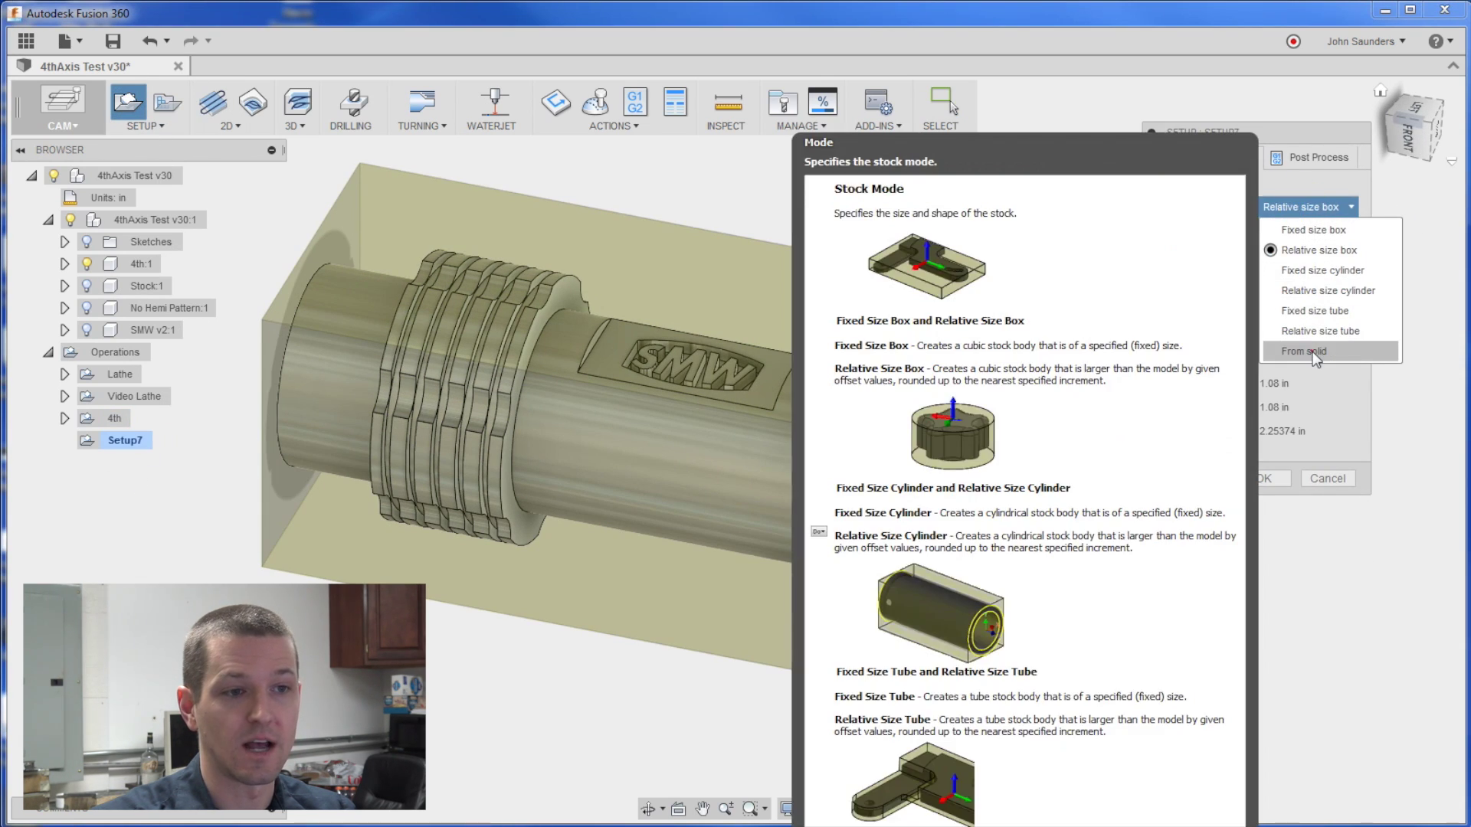
left_click(1311, 351)
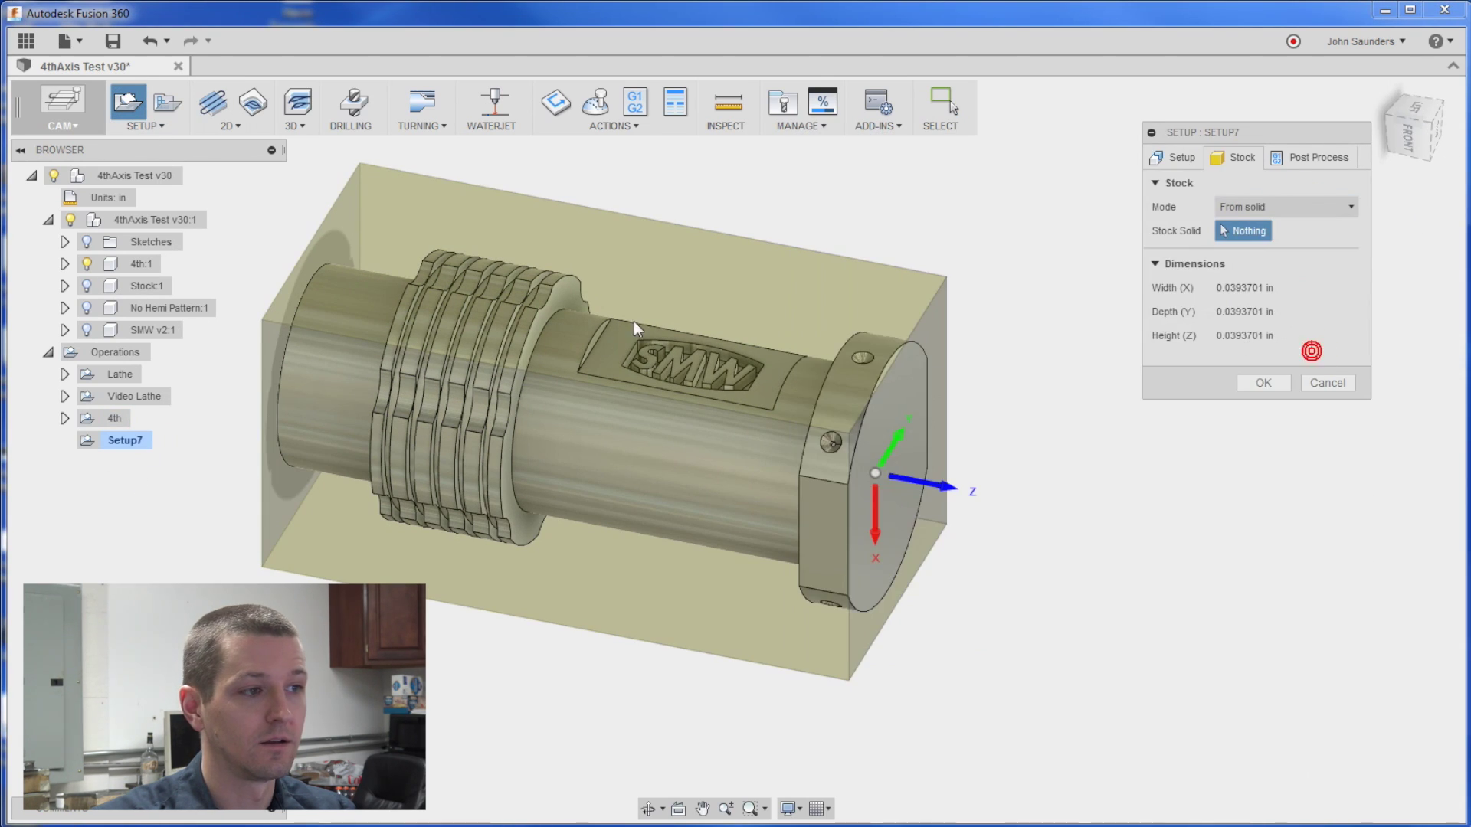
left_click(86, 264)
left_click(86, 286)
left_click(449, 376)
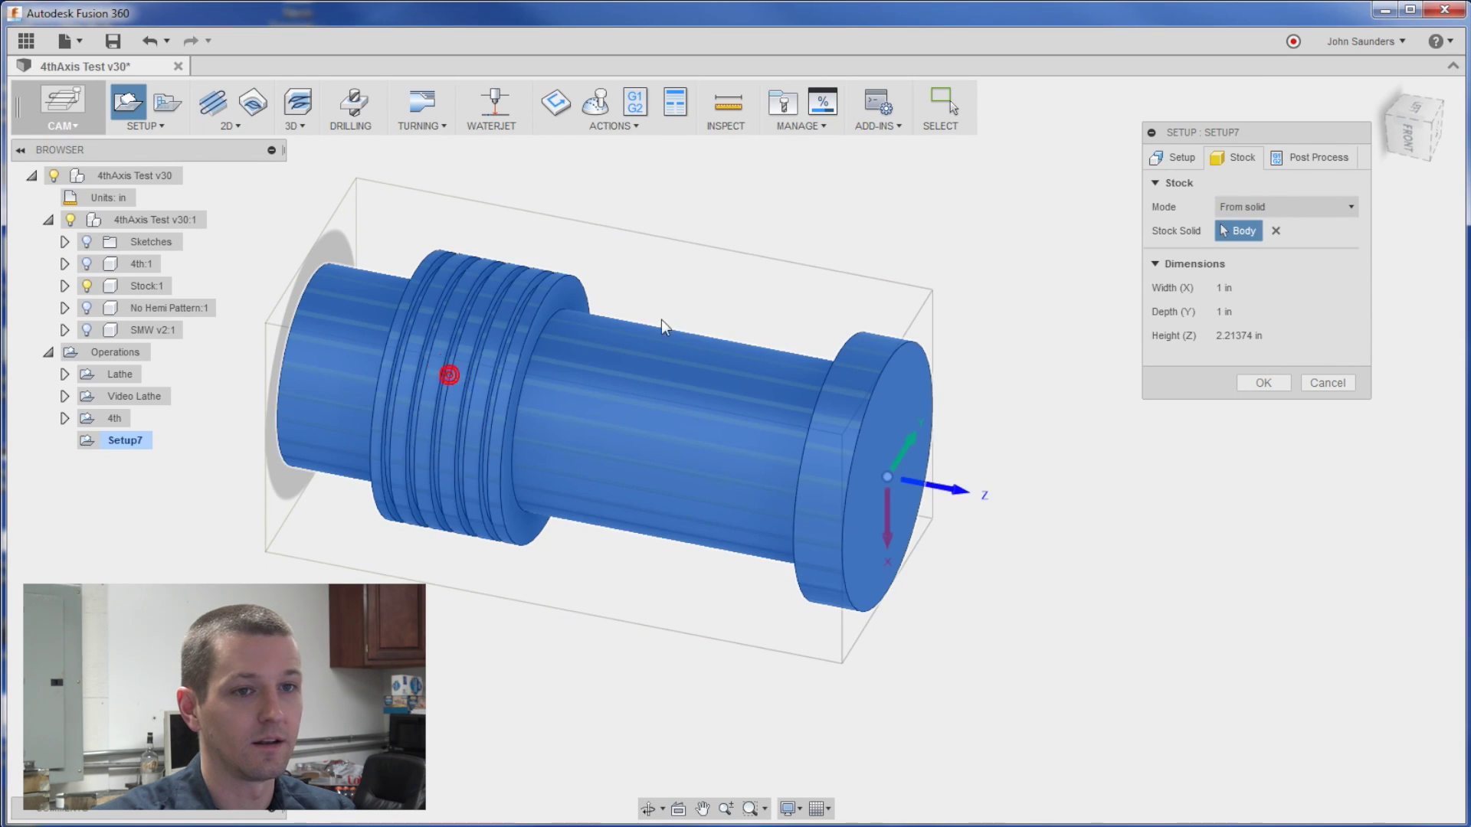
left_click(86, 285)
left_click(86, 263)
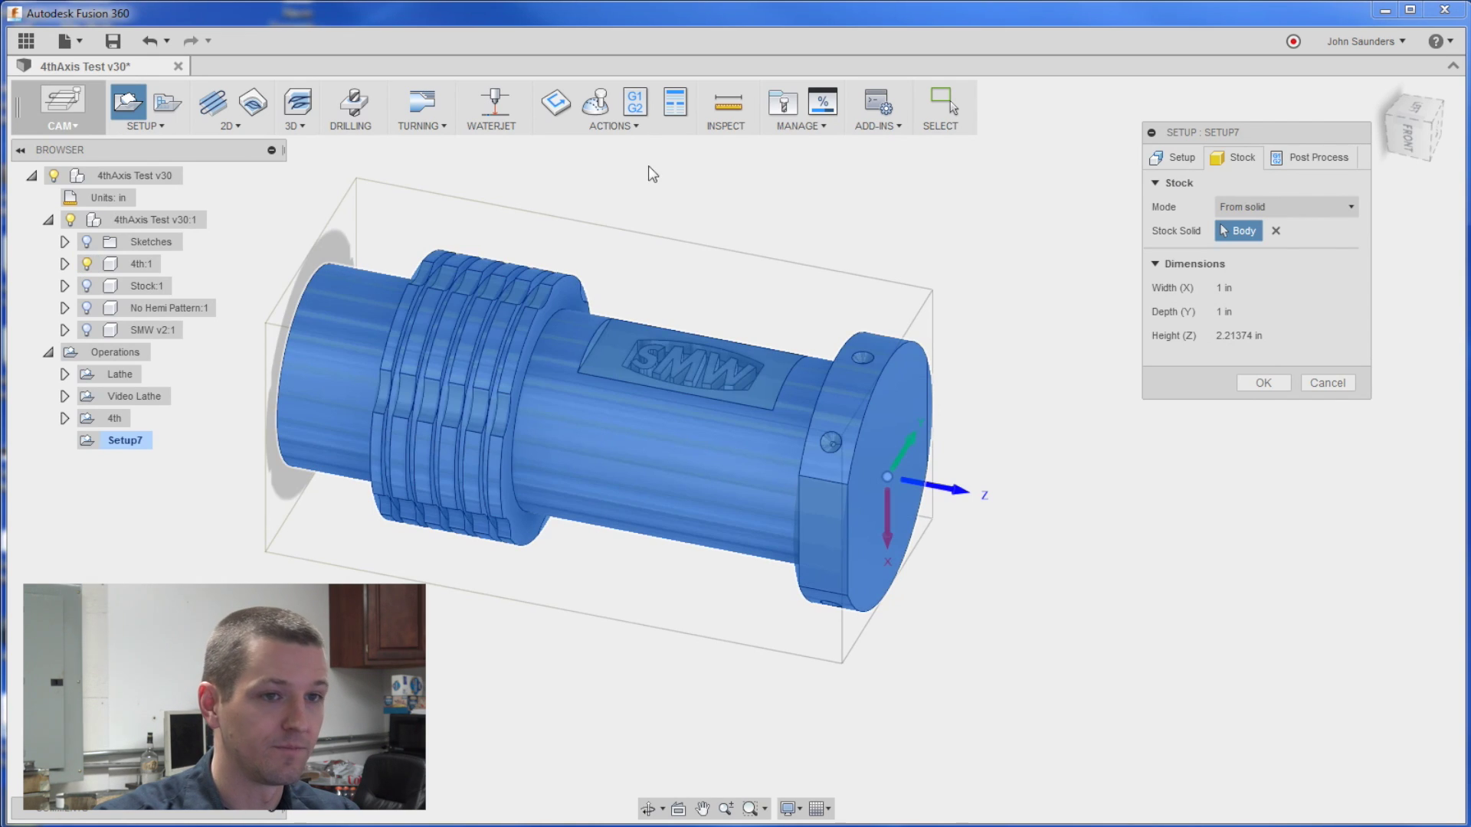
Orient Setup7 with the end edge as Z and a face as X, origin at a selected point, and confirm
left_click(1183, 157)
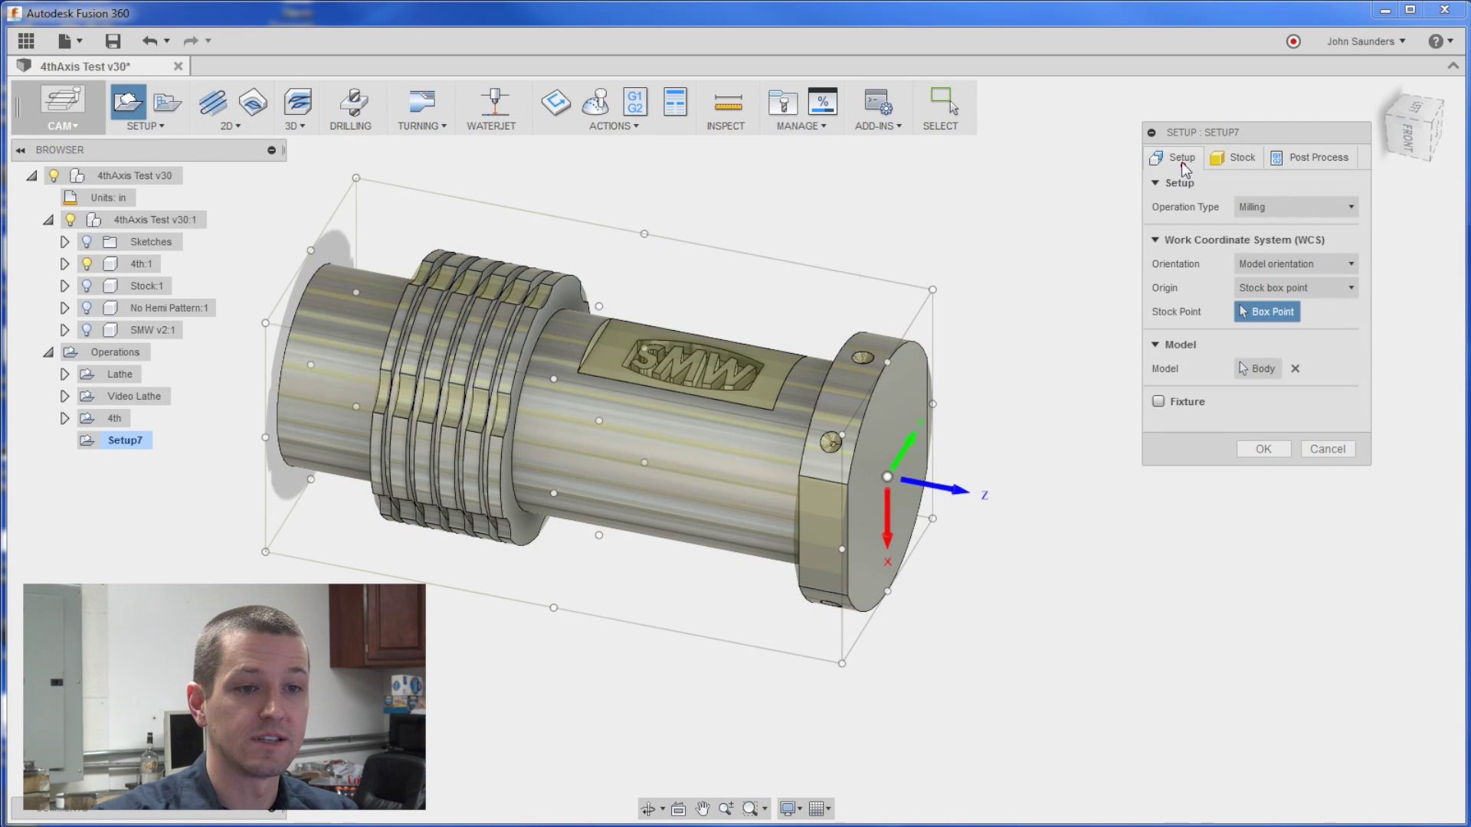
left_click(1284, 268)
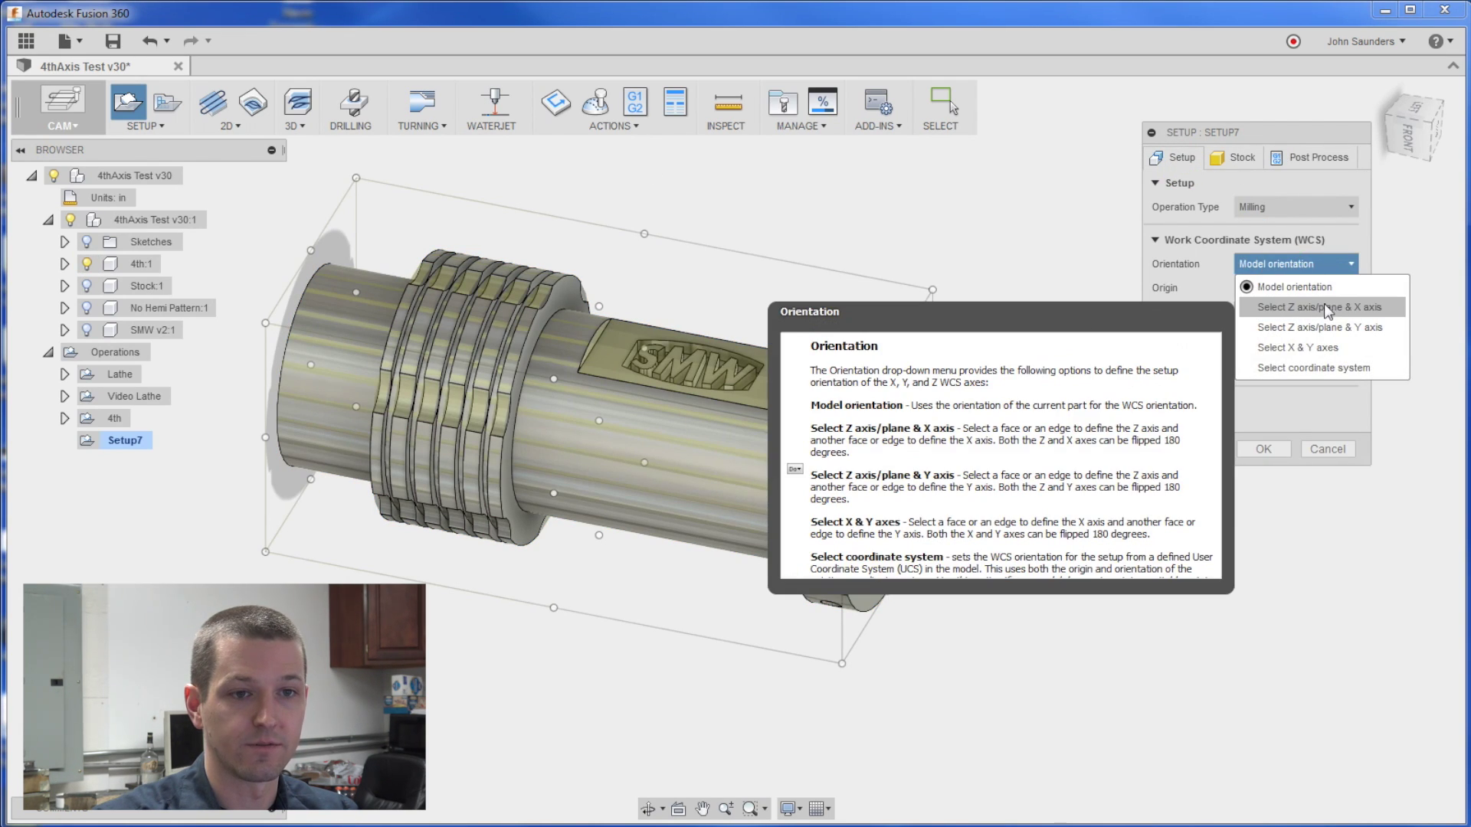
left_click(1327, 308)
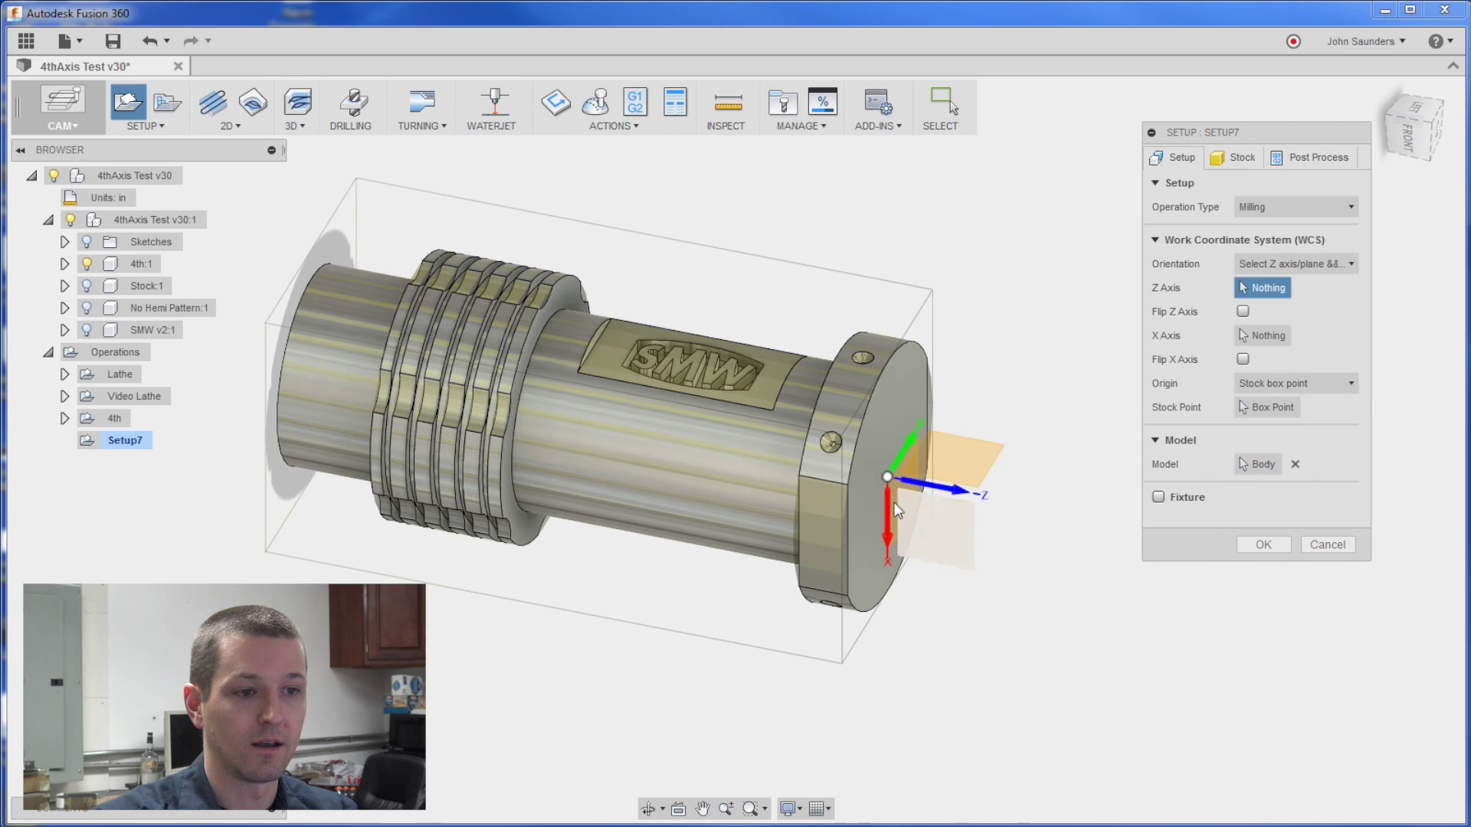
left_click(851, 525)
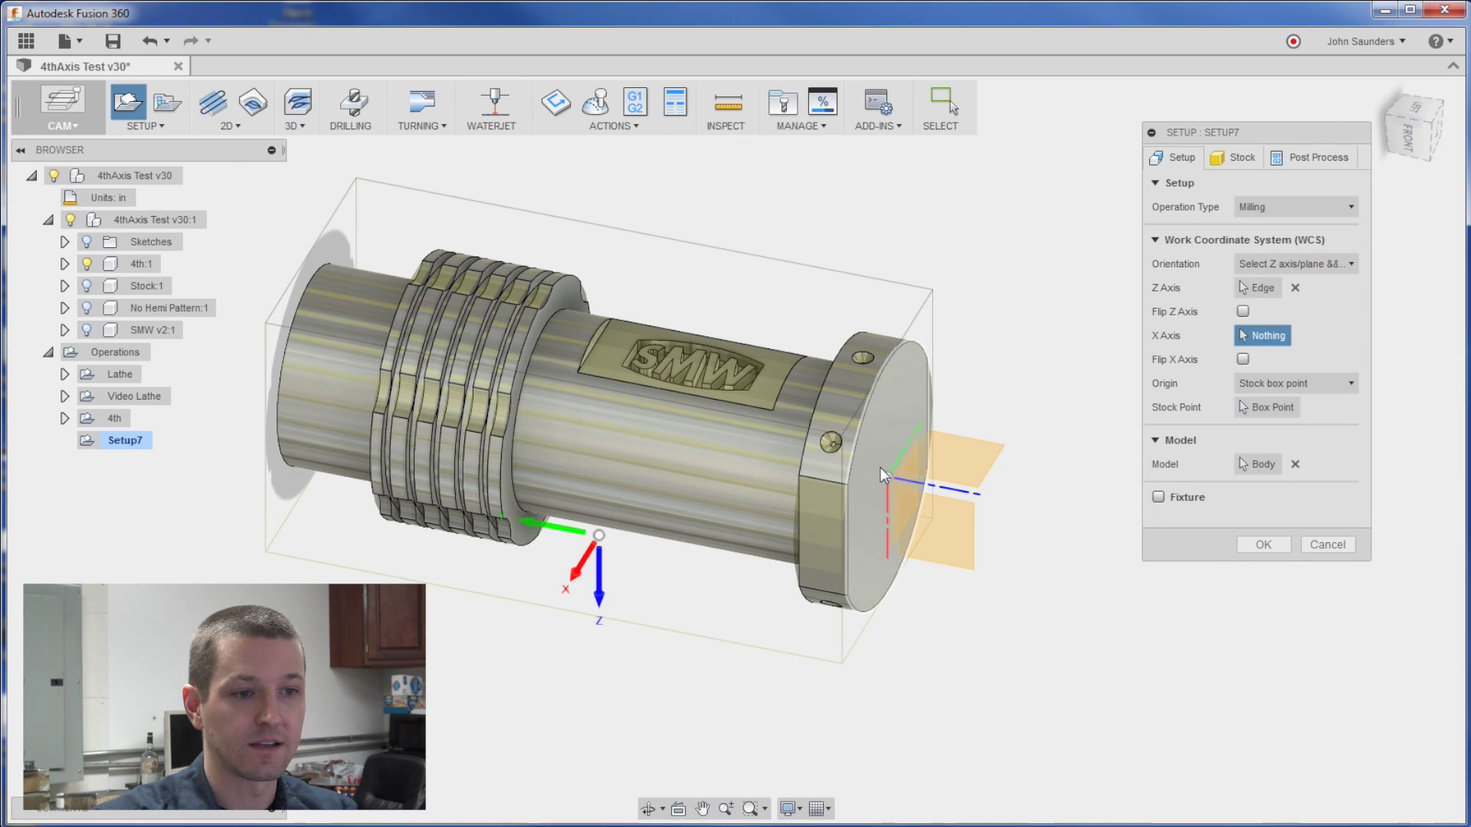
left_click(878, 443)
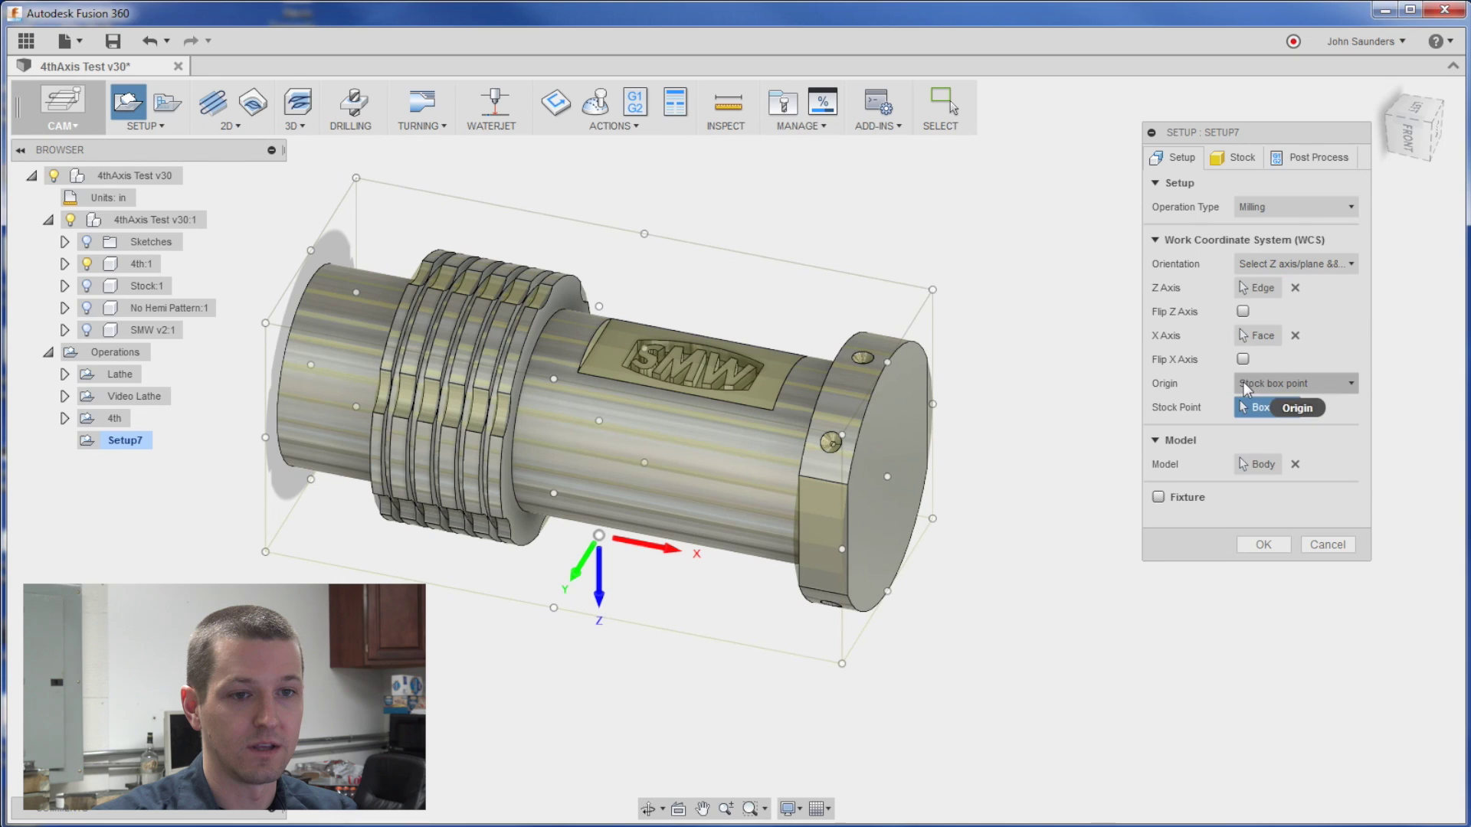
left_click(1268, 384)
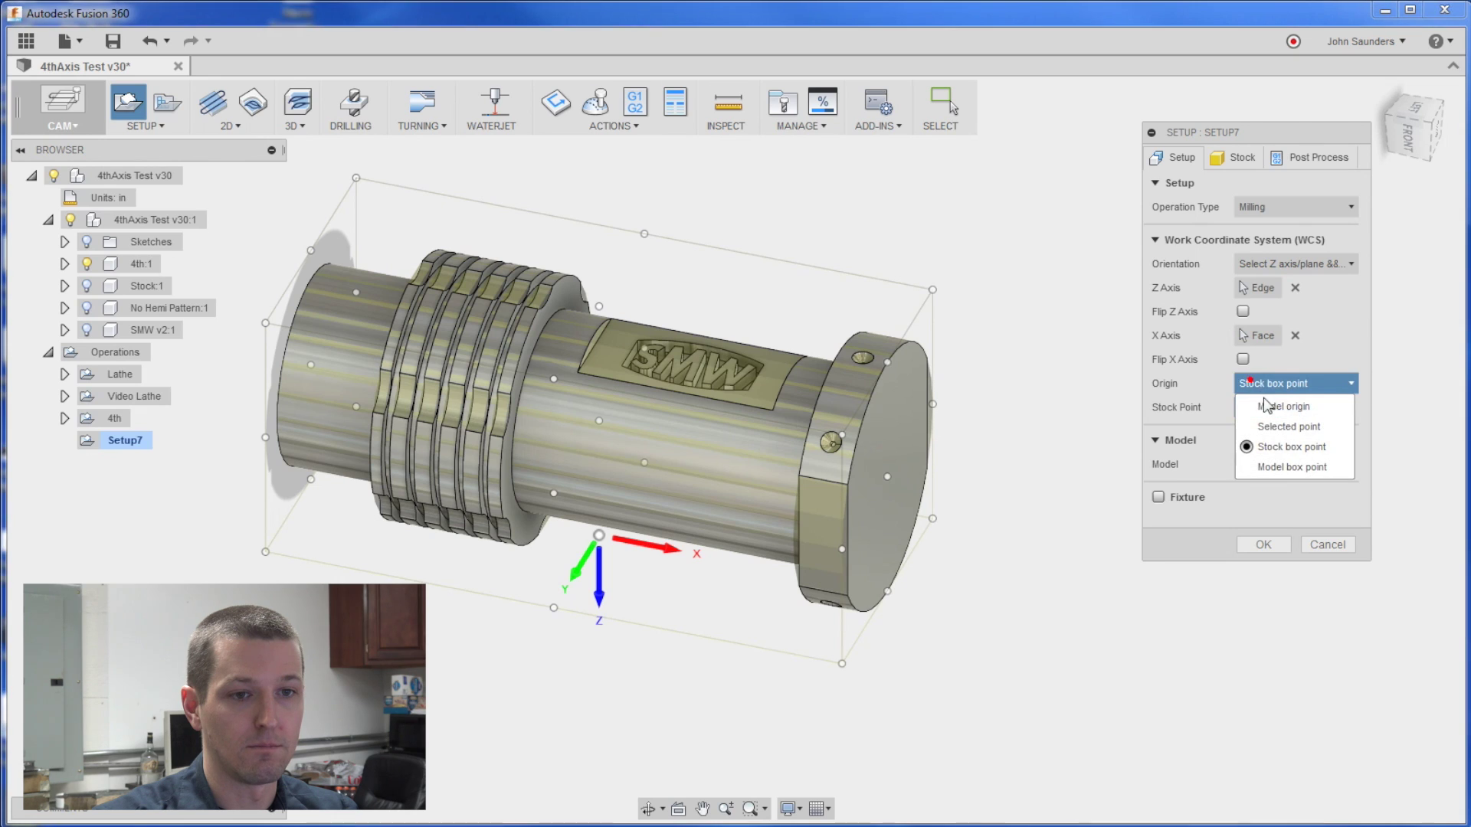
left_click(1312, 426)
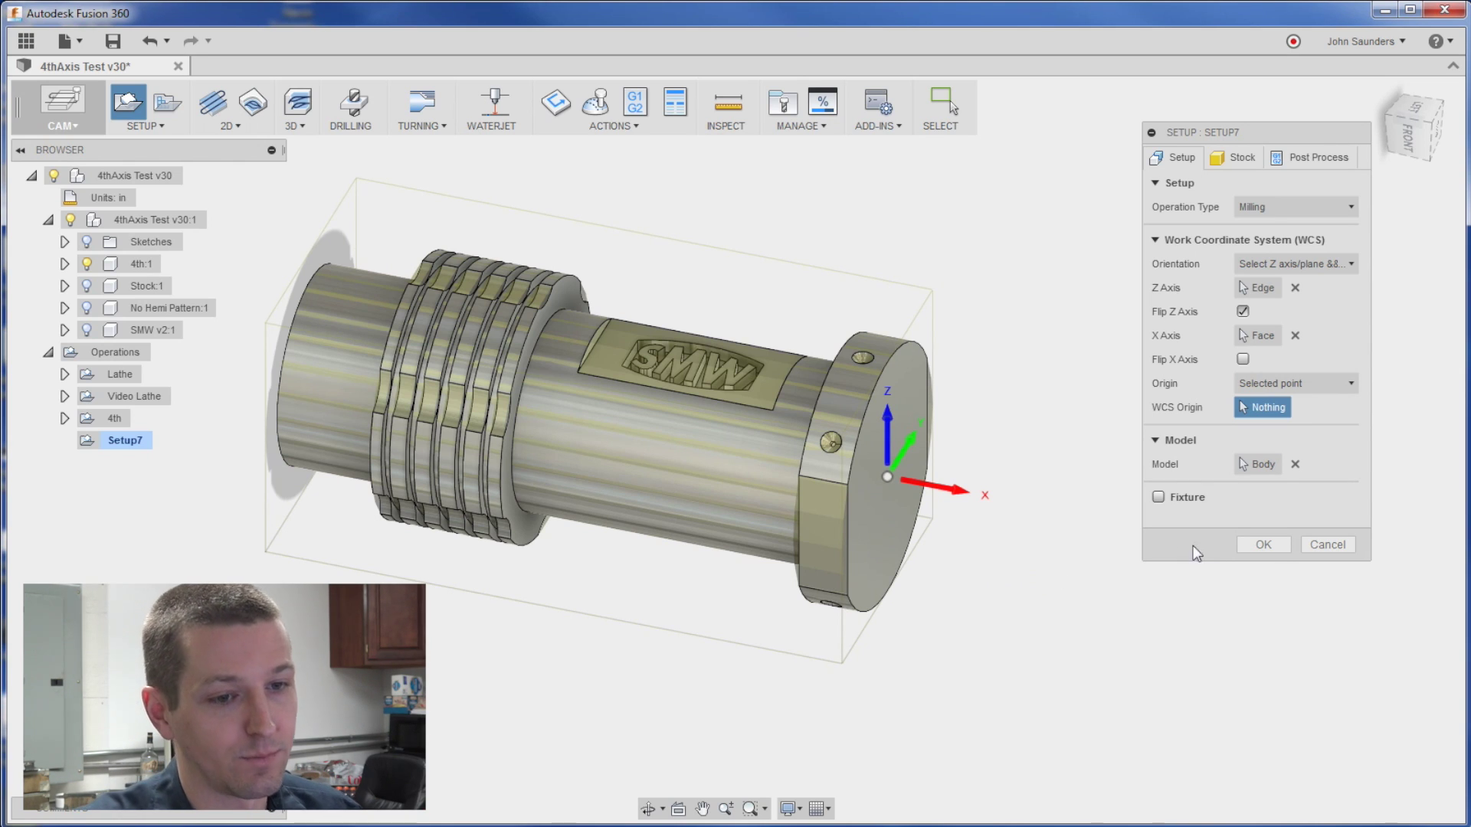
left_click(1263, 544)
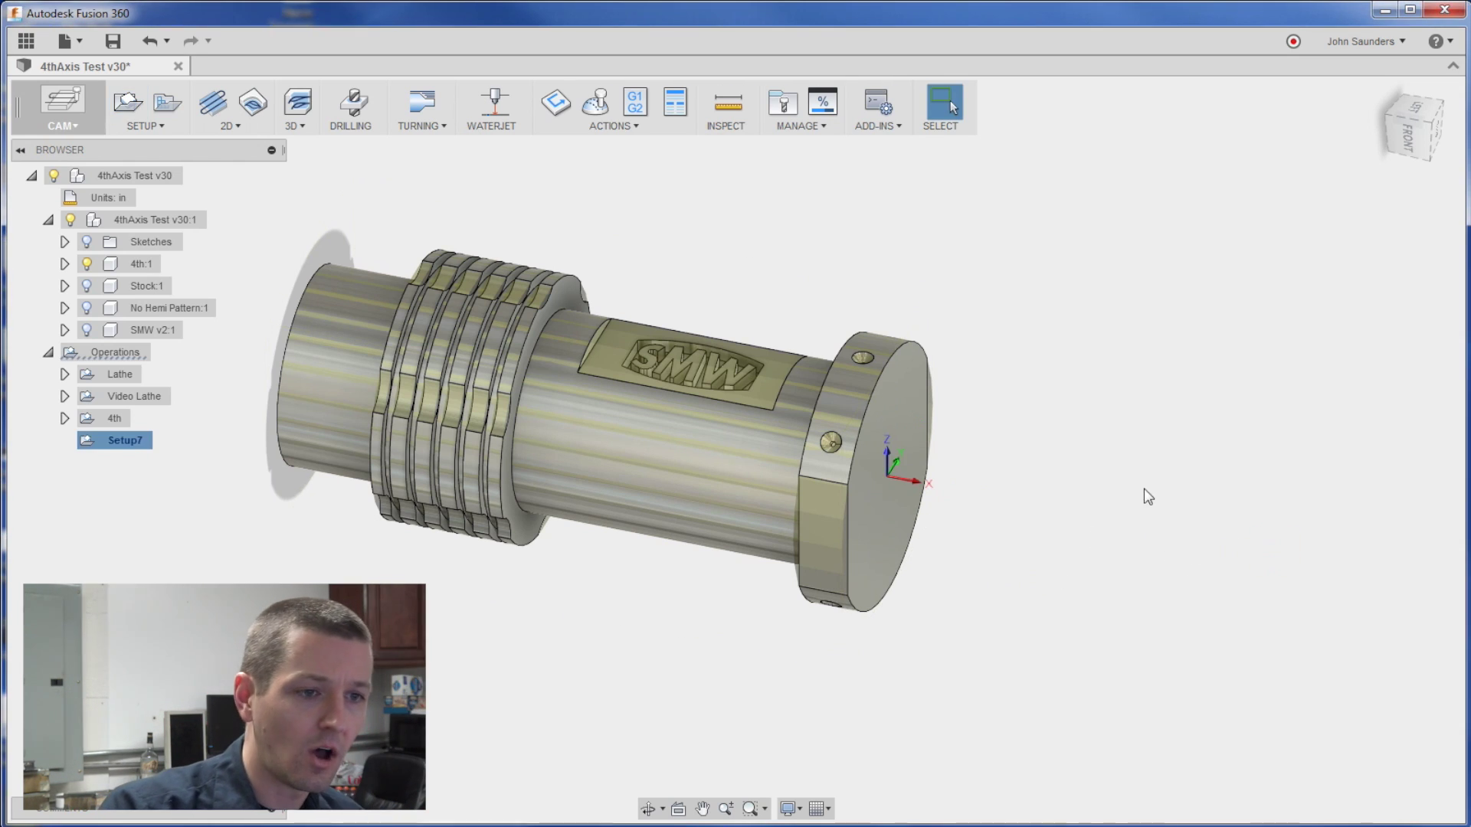
Start a 2D Adaptive Clearing operation using tool #32, the Ø5/16 R0.005 bull nose
middle_click_drag(1146, 500, 1053, 535, "shift")
scroll(1054, 535, "up", 1)
left_click(230, 126)
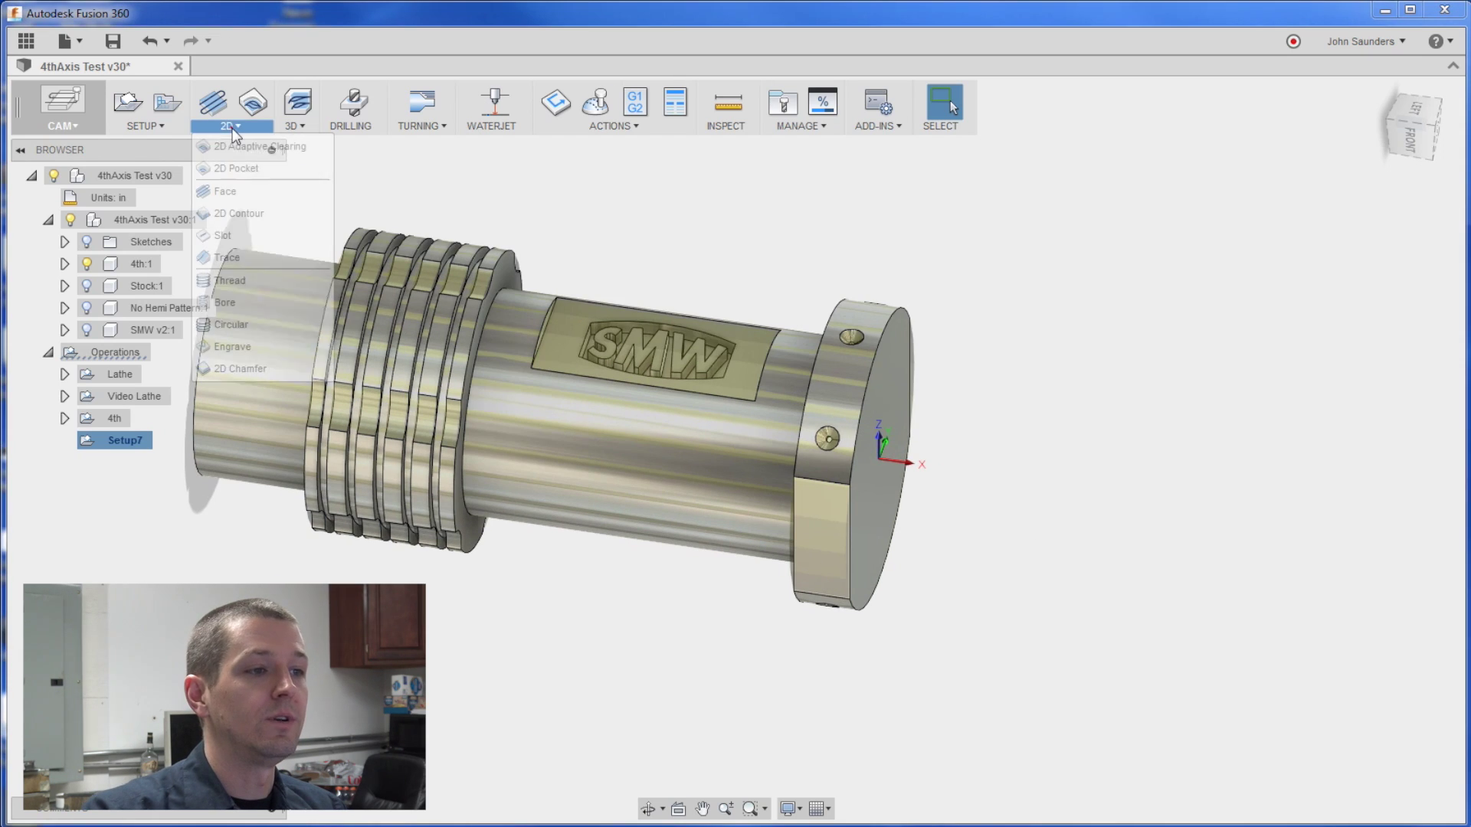
left_click(238, 147)
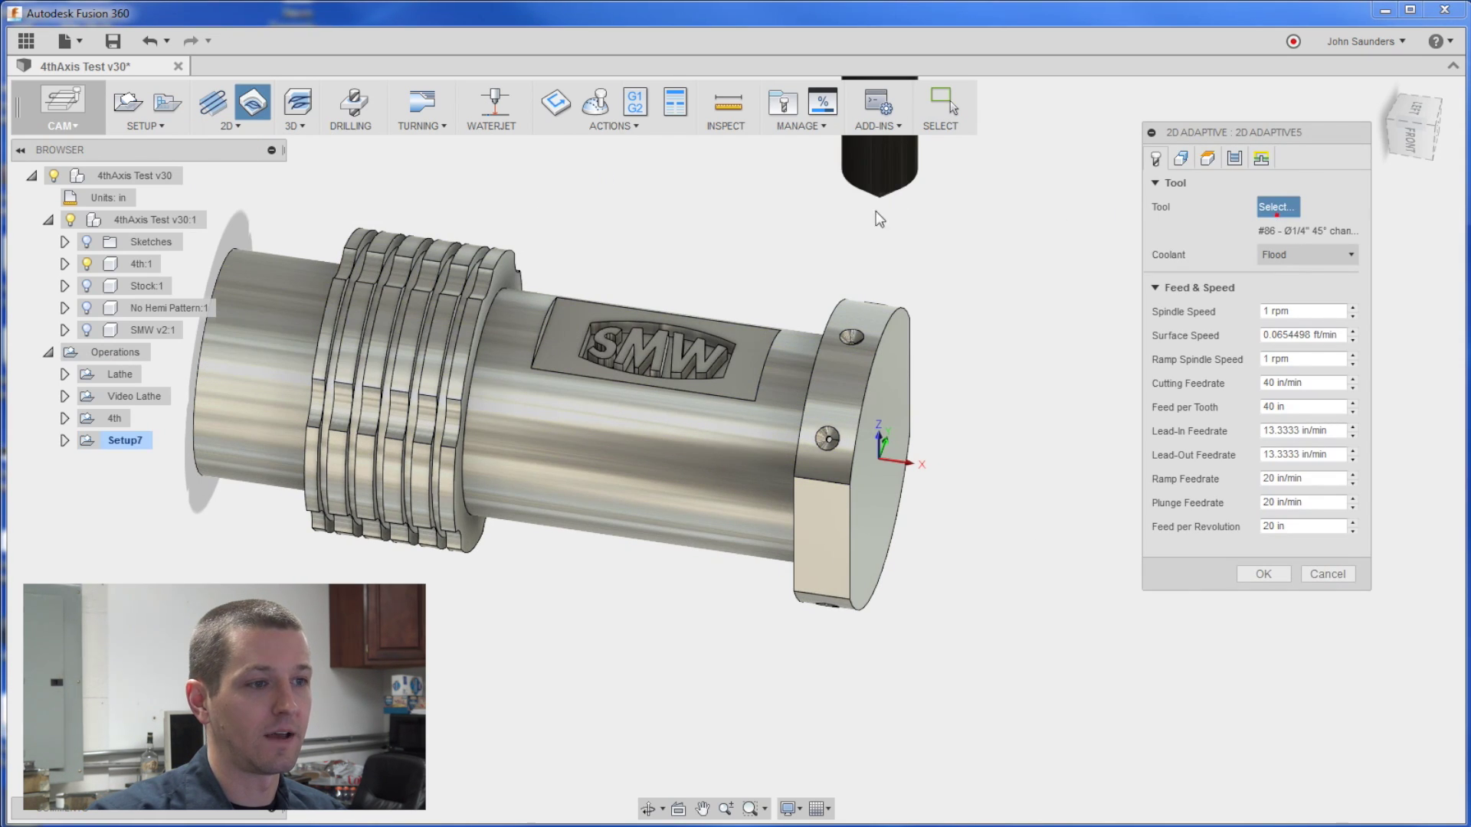
left_click(1277, 207)
left_click(60, 367)
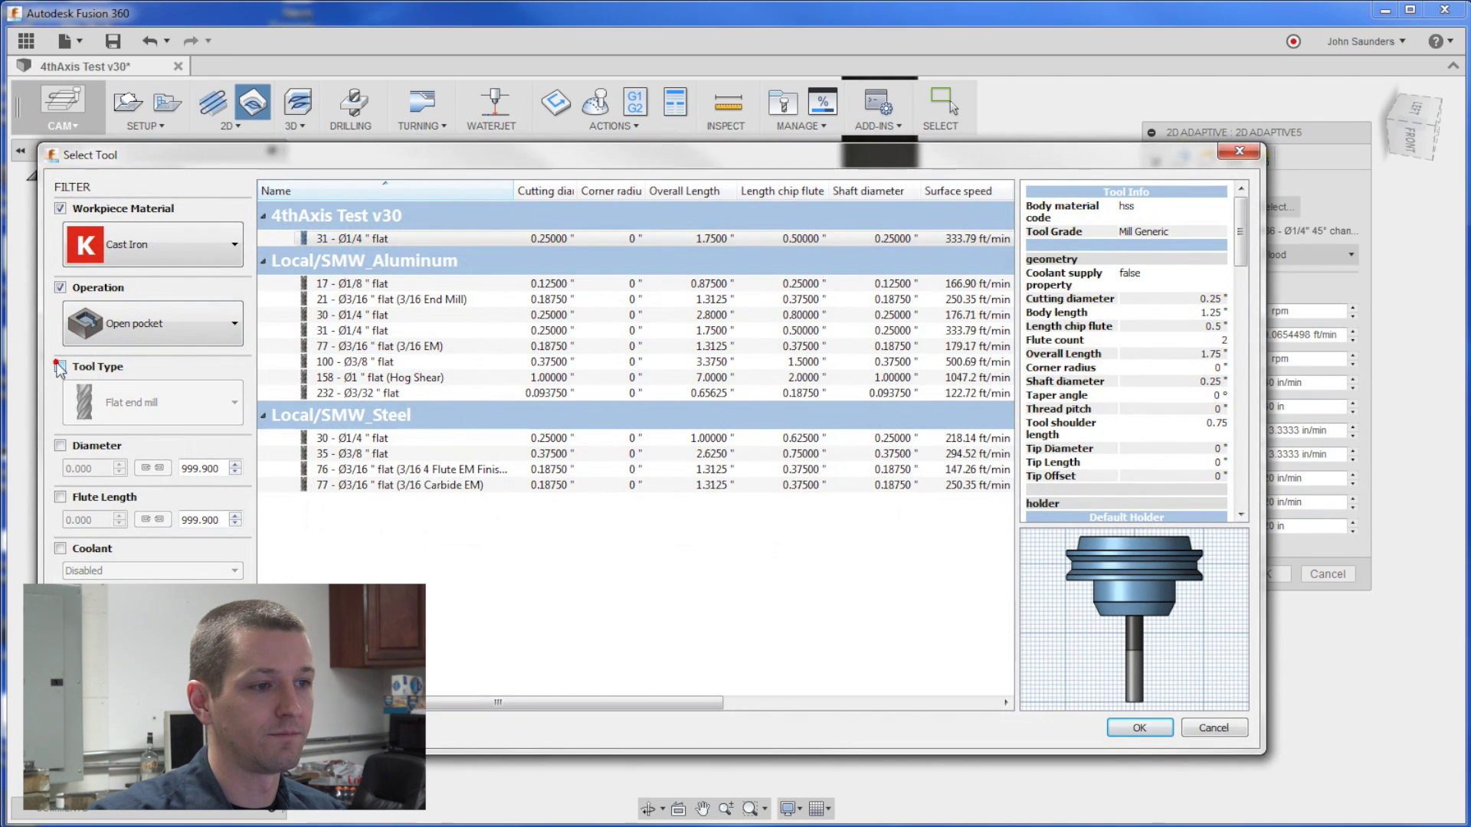
left_click(59, 367)
left_click(352, 302)
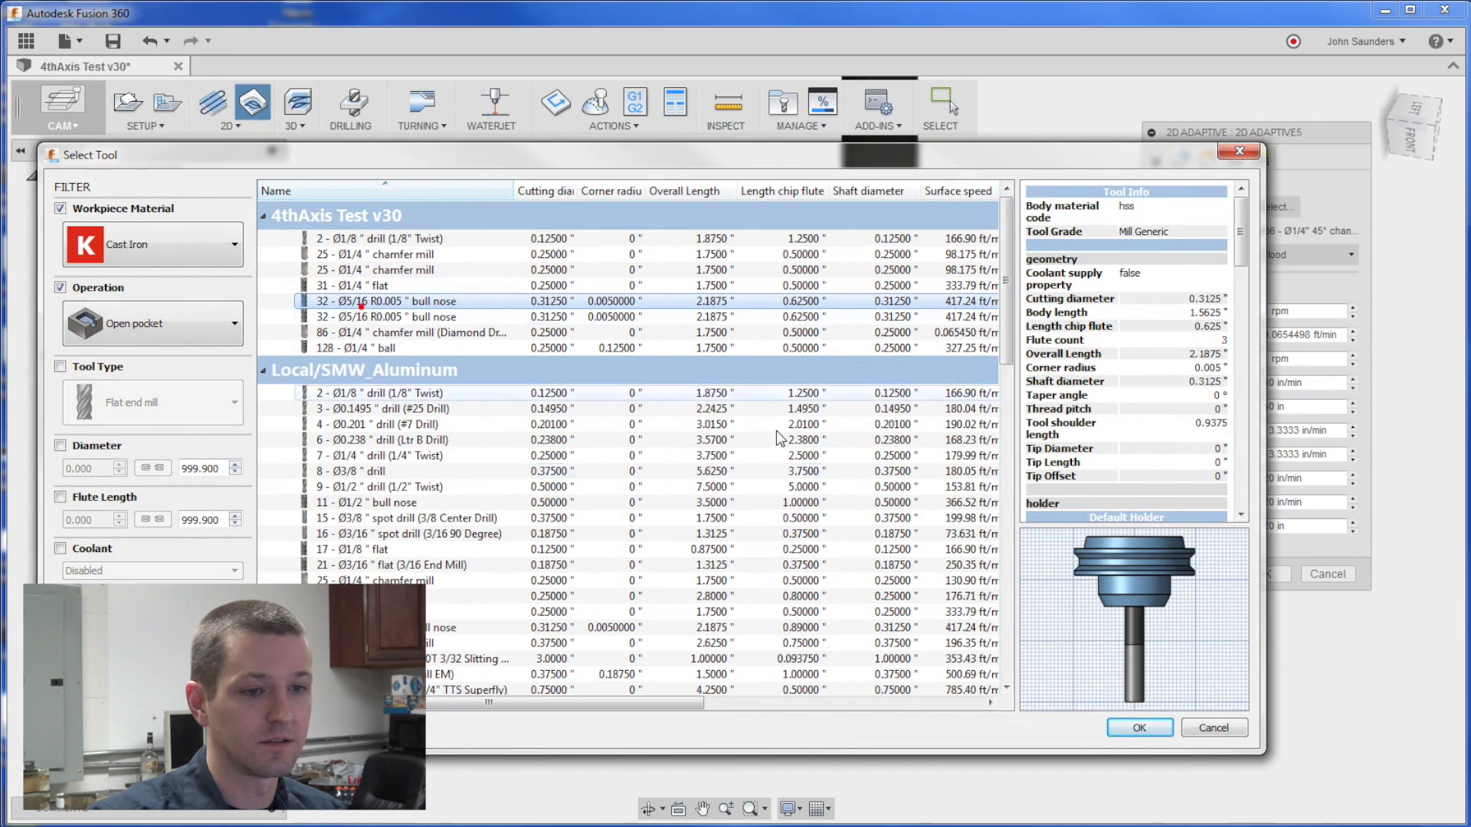
left_click(1145, 731)
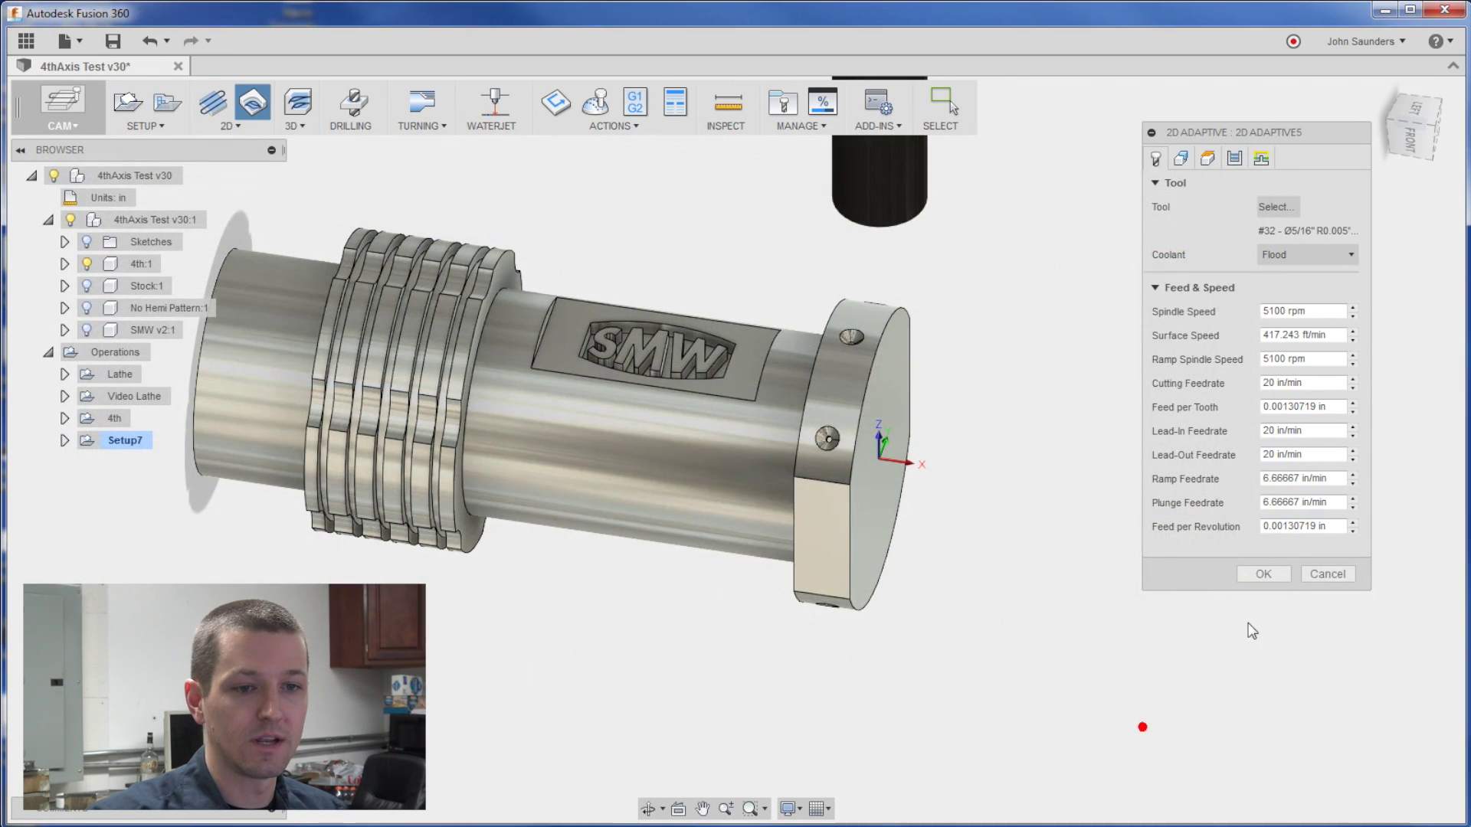
Select both chains of the flat around the SMW logo as the pocket geometry
left_click(1181, 159)
middle_click_drag(834, 223, 873, 264, "shift")
scroll(770, 317, "up", 3)
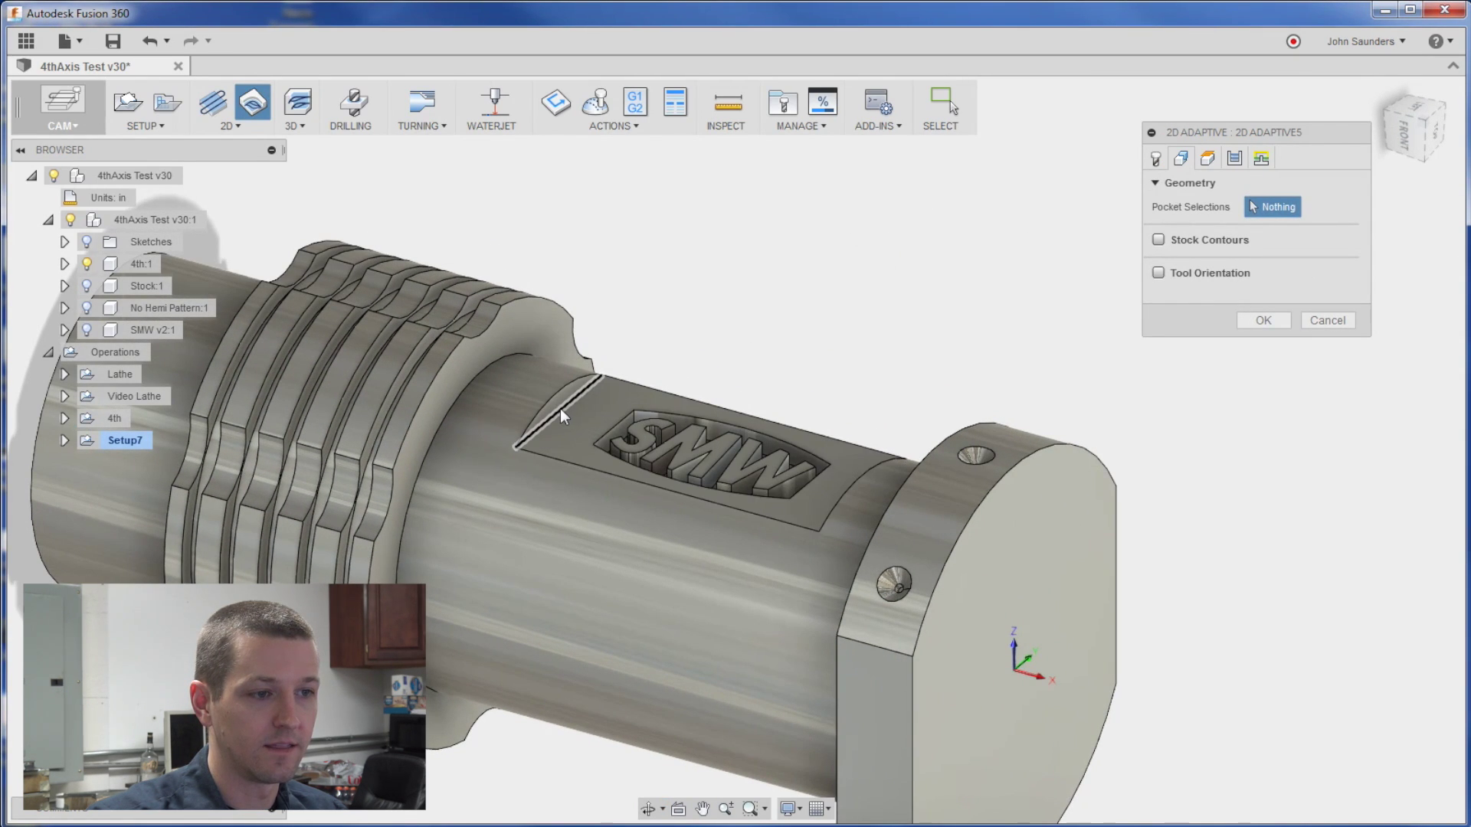
left_click(559, 407)
middle_click_drag(559, 408, 1046, 320, "shift")
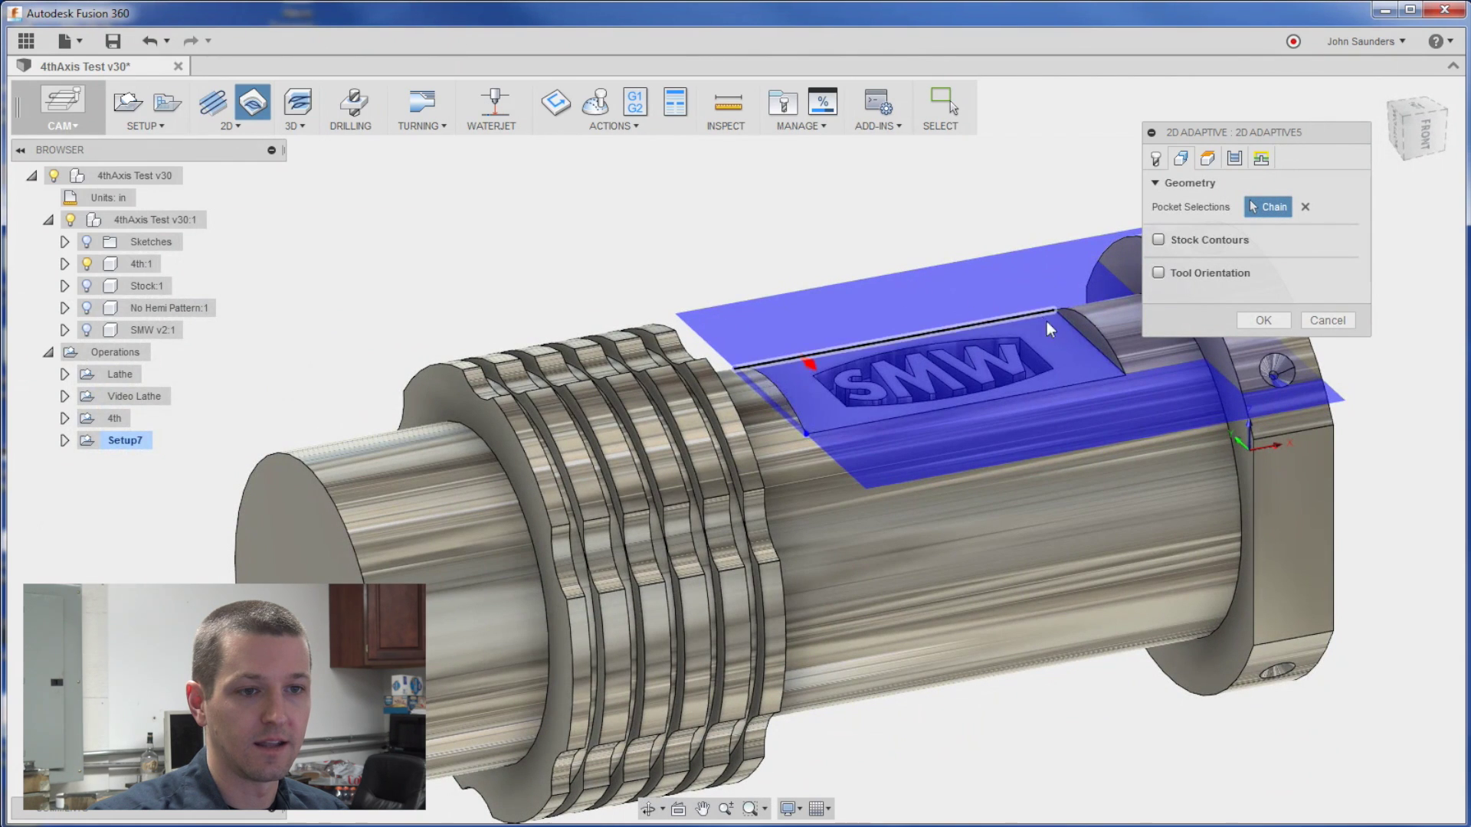
left_click(973, 292)
middle_click_drag(973, 293, 899, 310, "shift")
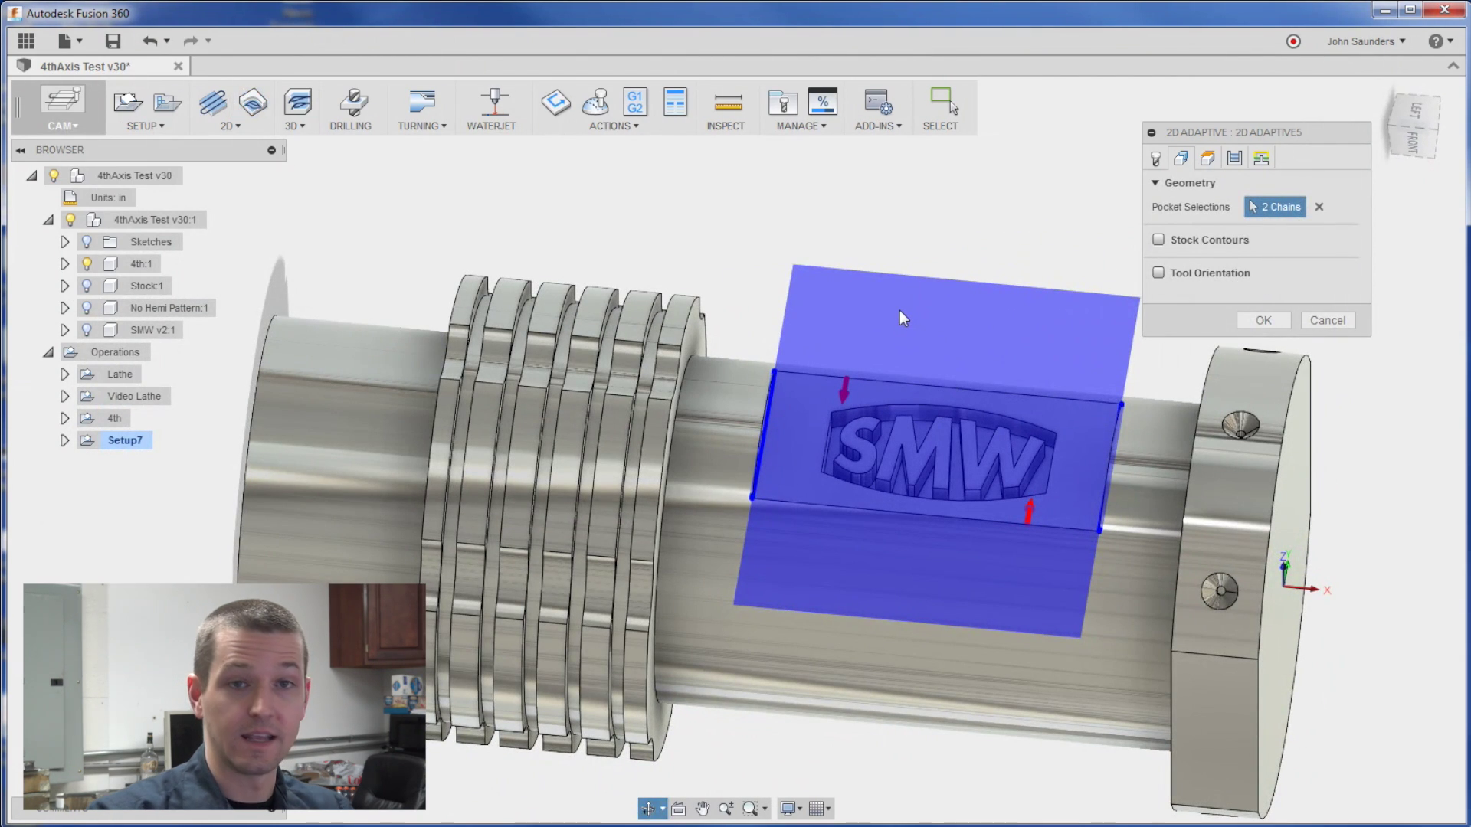
Confirm 2D Adaptive5 and inspect its generated toolpath from the front and at an angle
left_click(1208, 158)
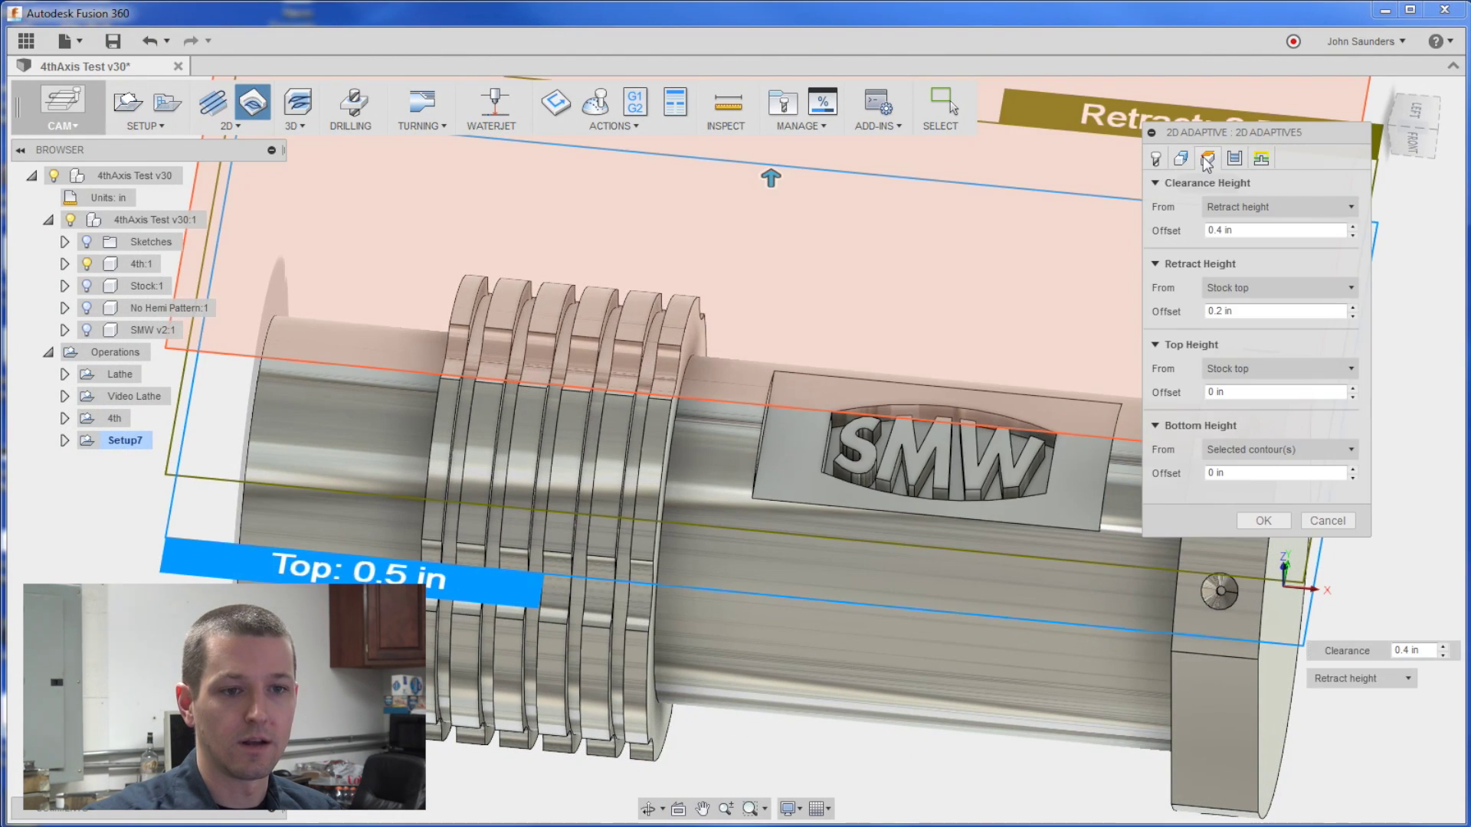
left_click(1274, 521)
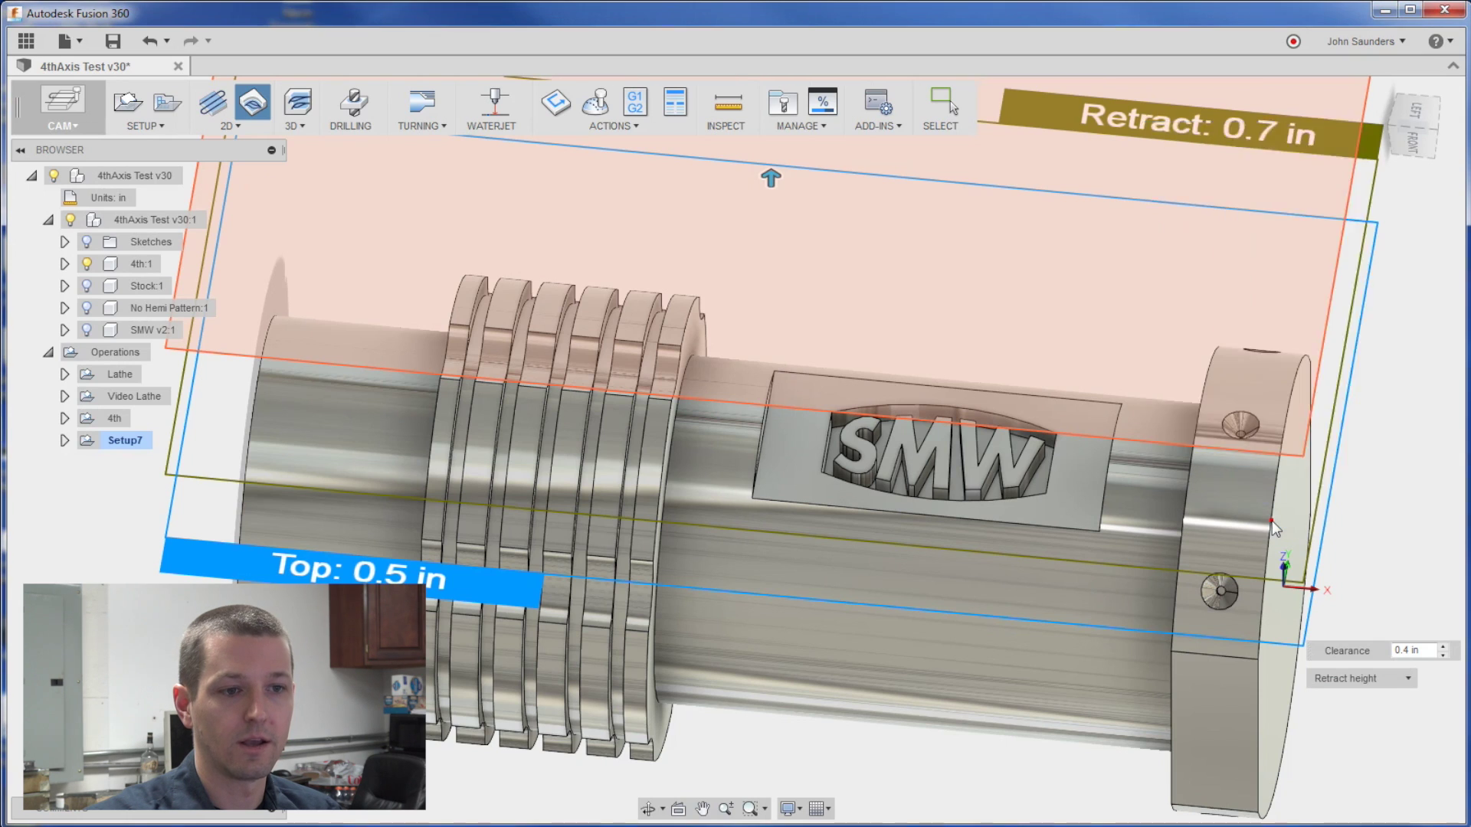
middle_click_drag(908, 287, 741, 201, "shift")
key("Escape")
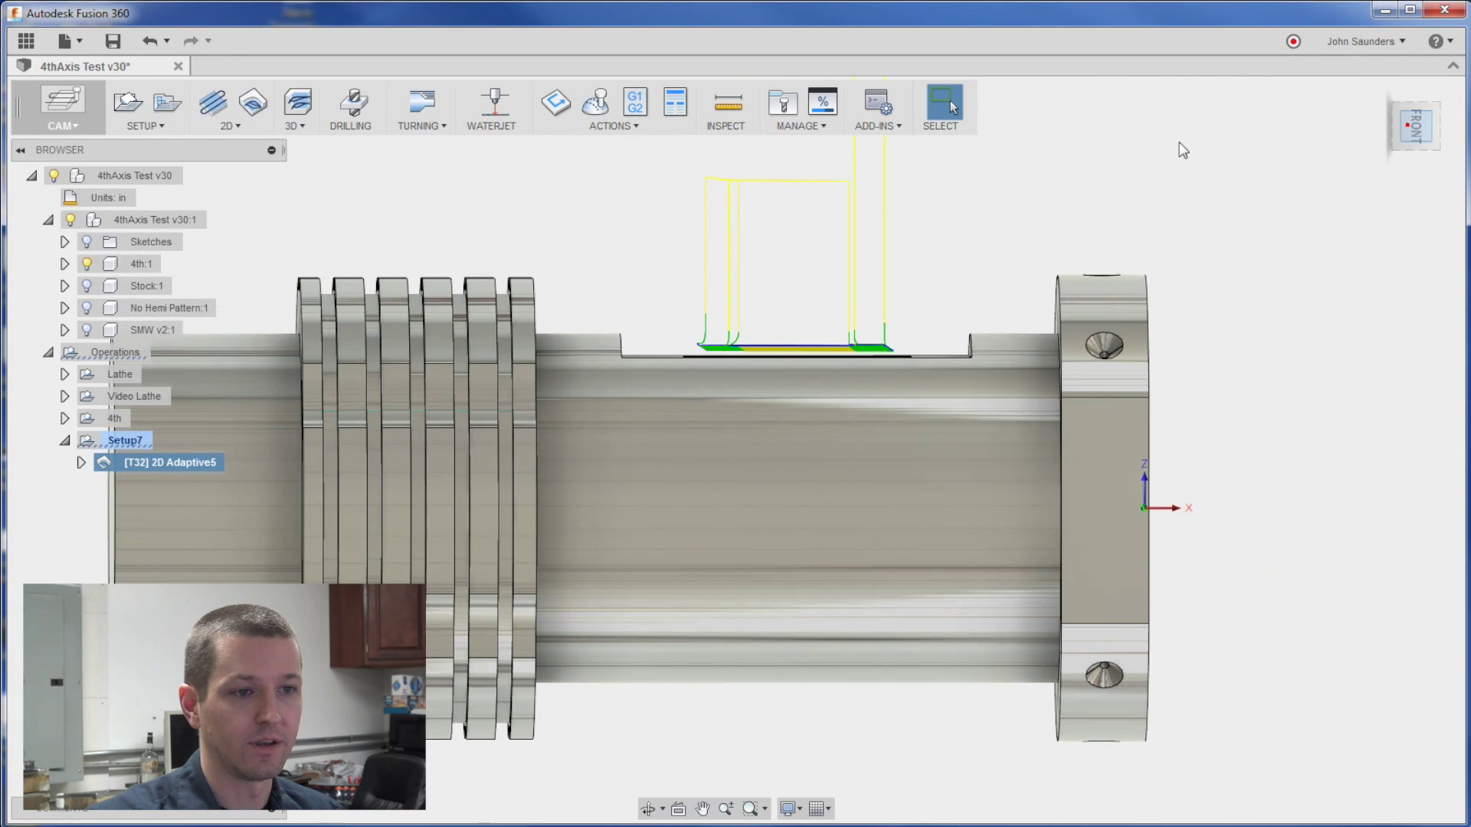
scroll(733, 367, "up", 3)
key("F5")
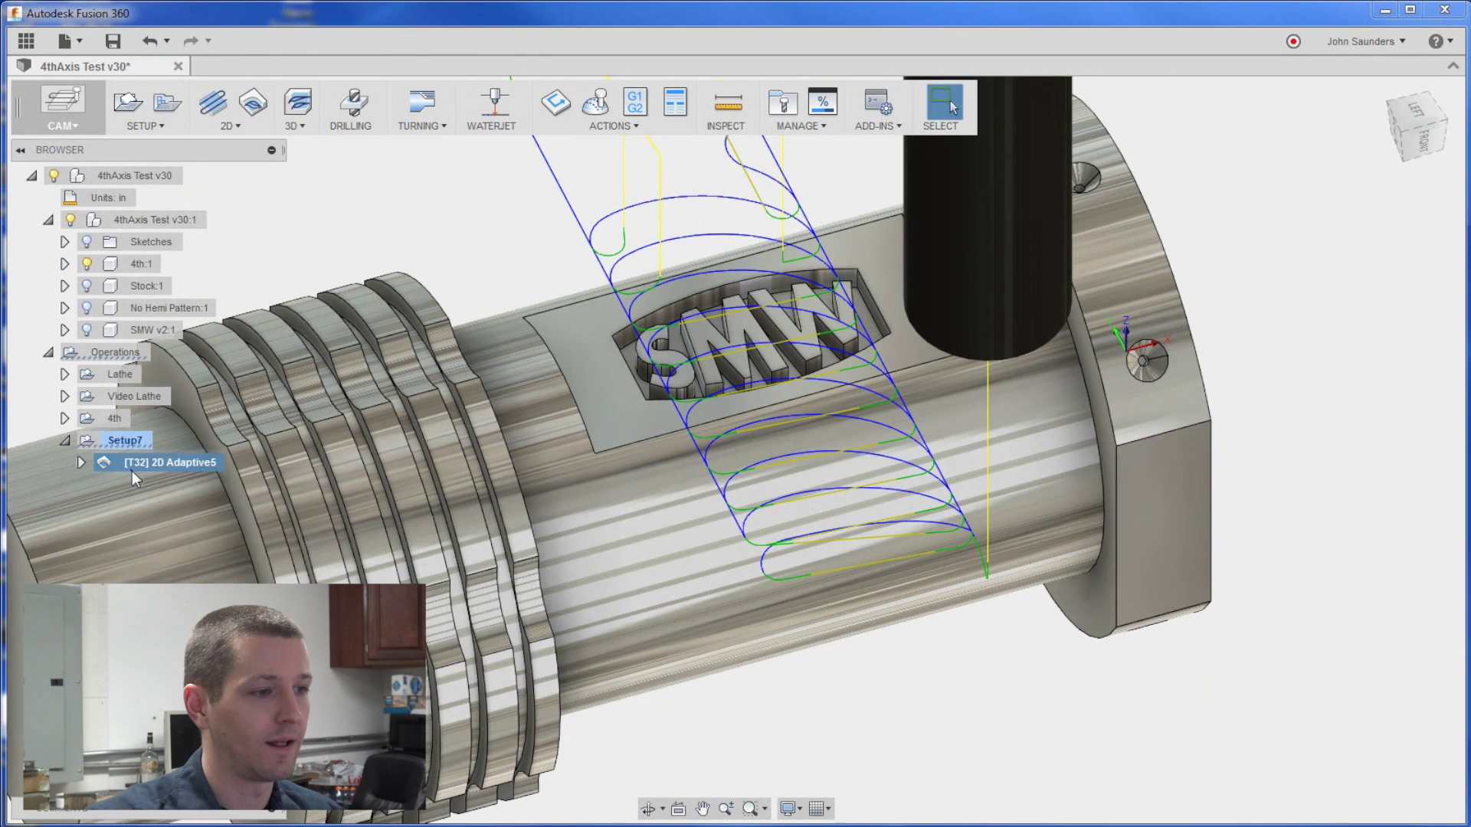
Change 2D Adaptive5's radial stock to leave to 0.005 in and regenerate the toolpath
right_click(132, 471)
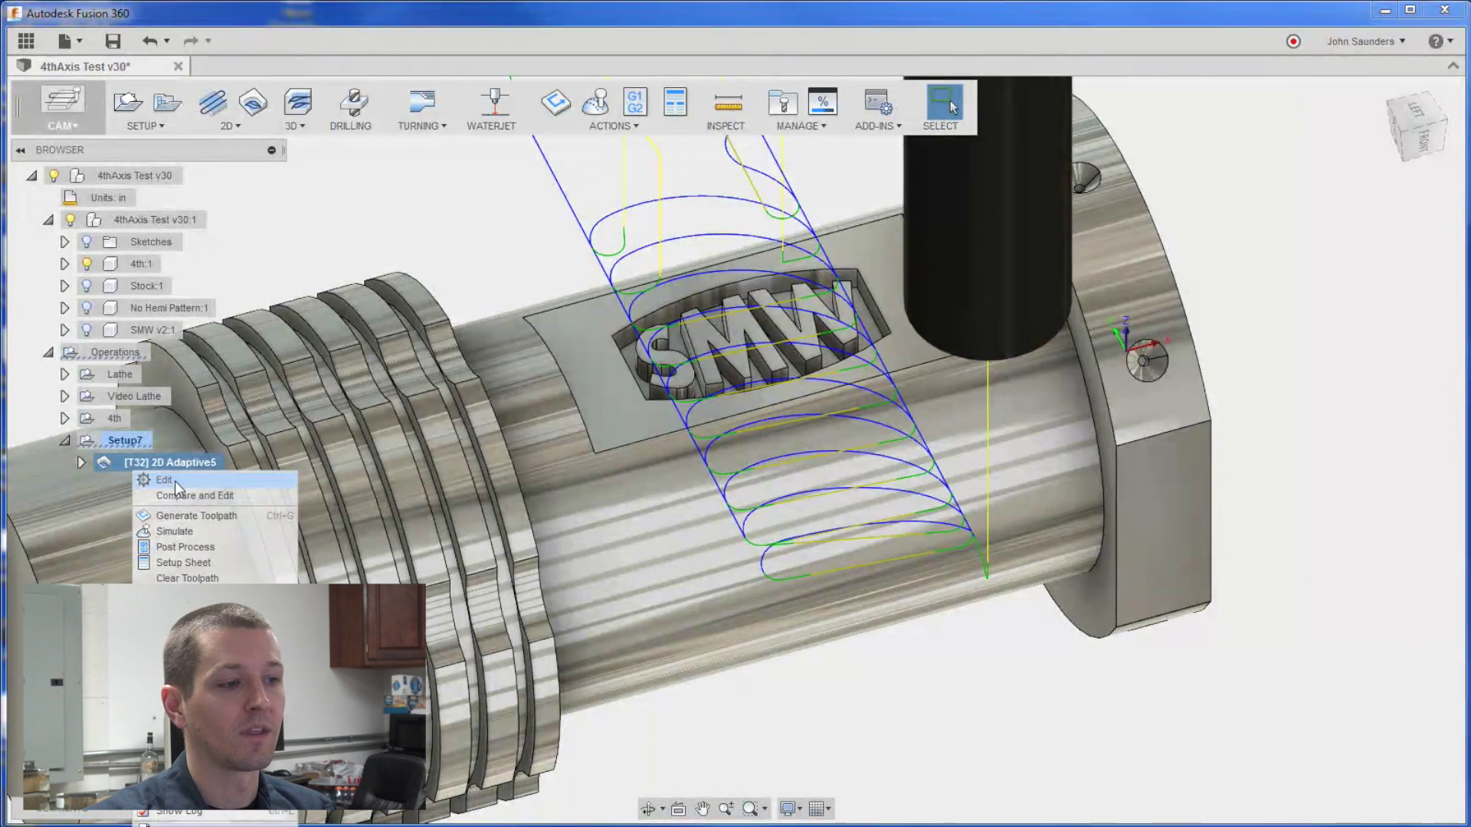
left_click(164, 478)
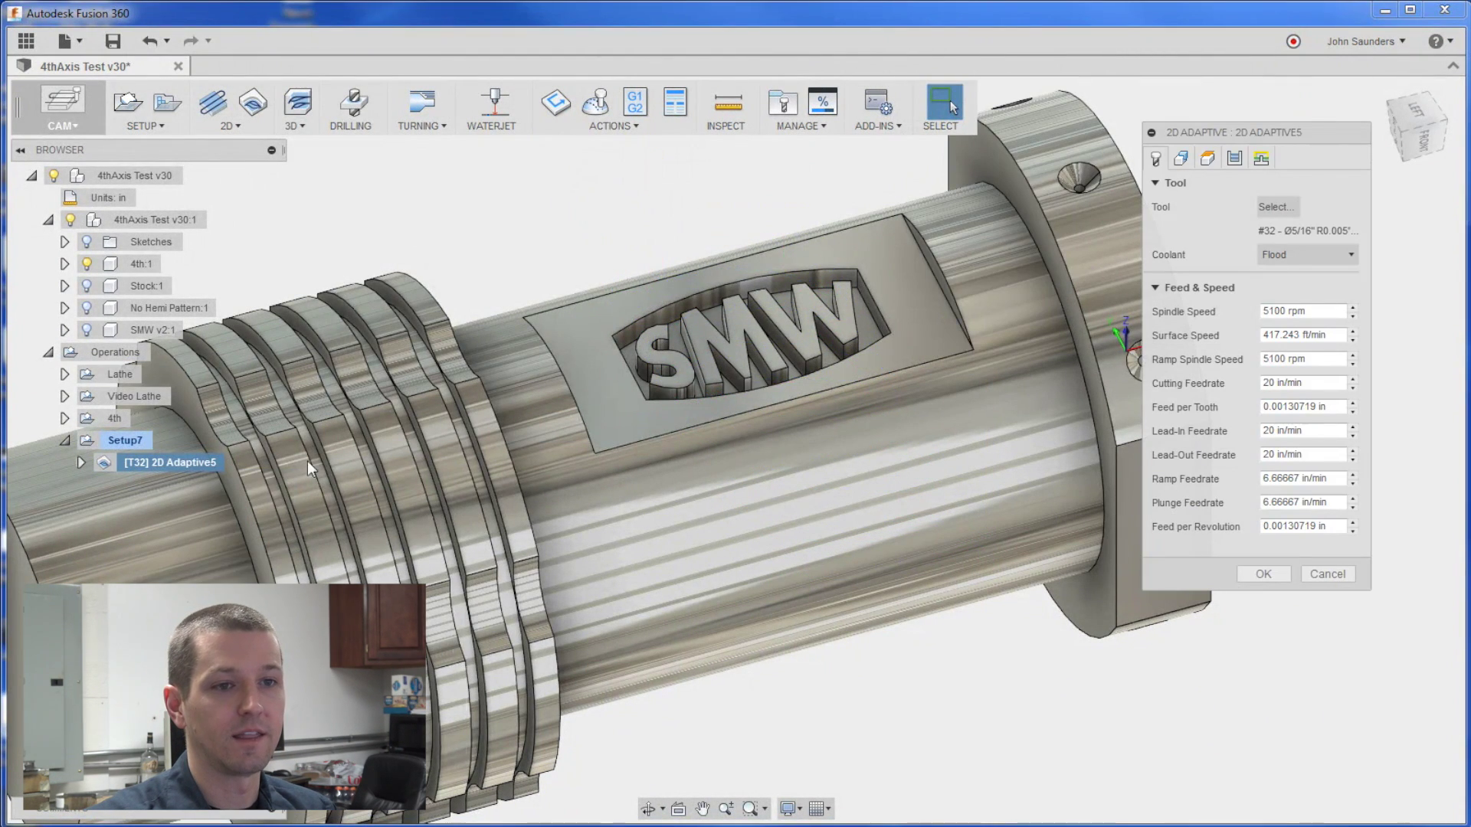
left_click(1234, 159)
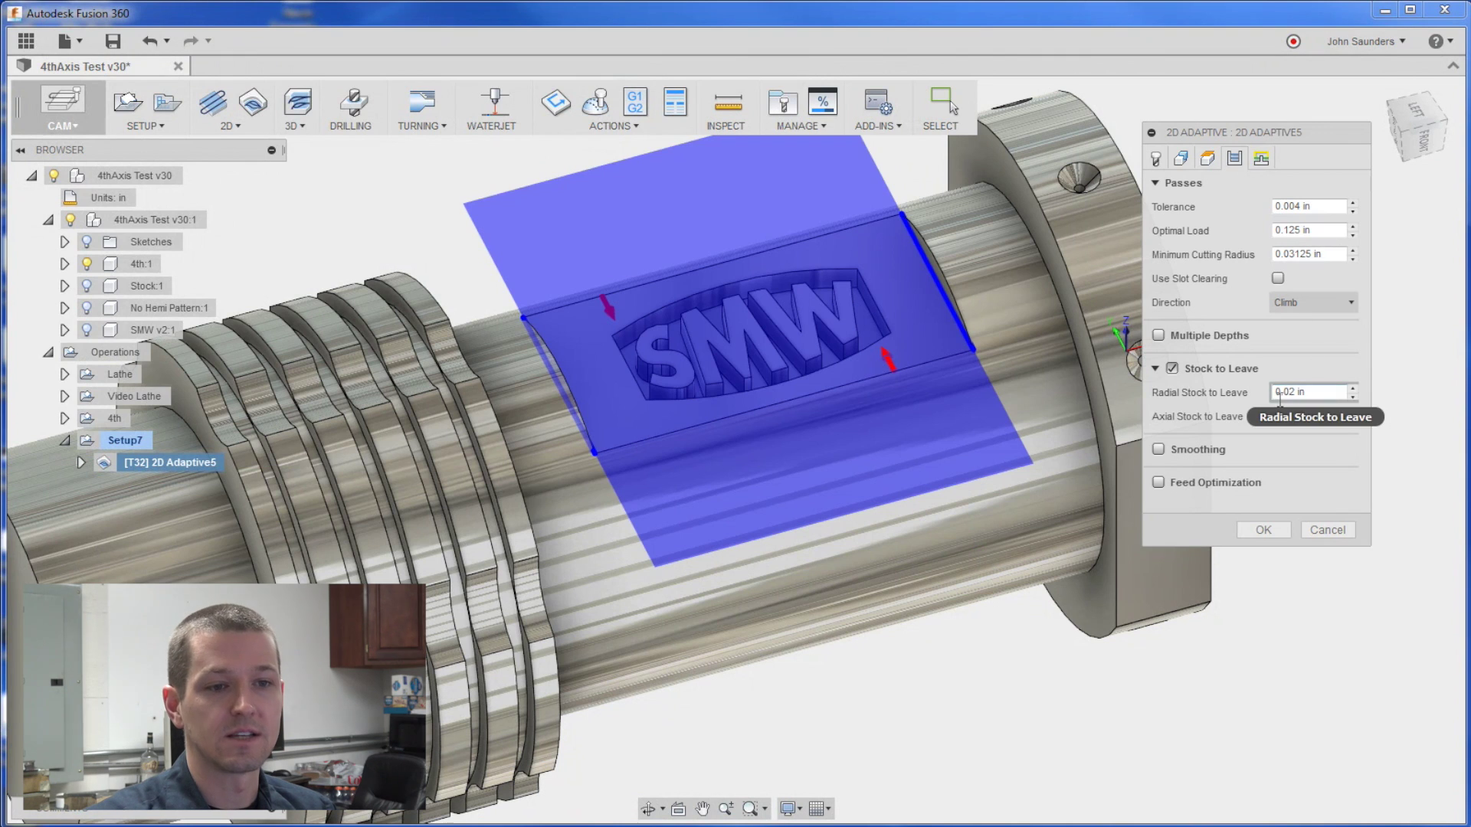
left_click(1322, 418)
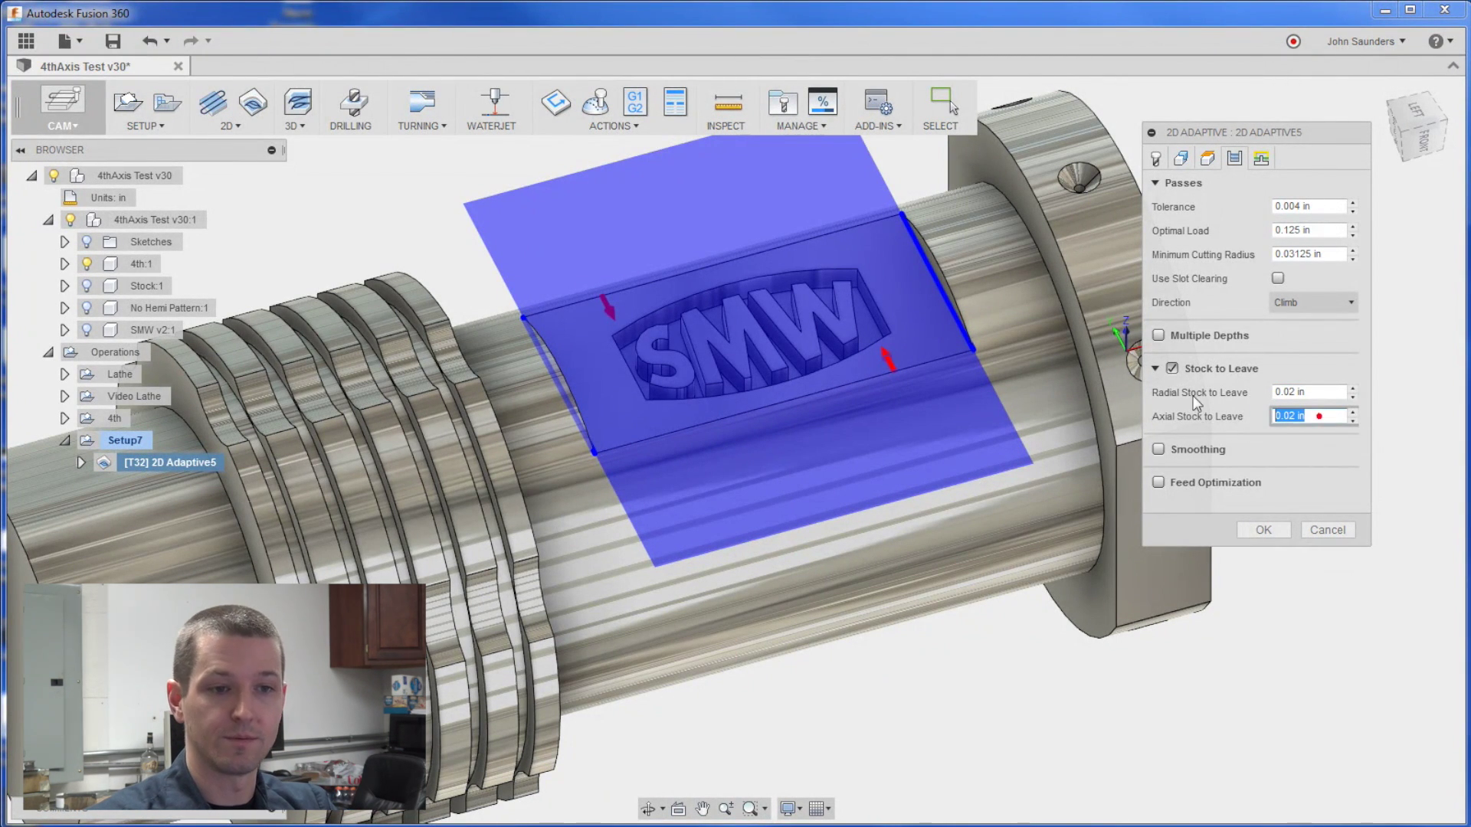
left_click(1309, 391)
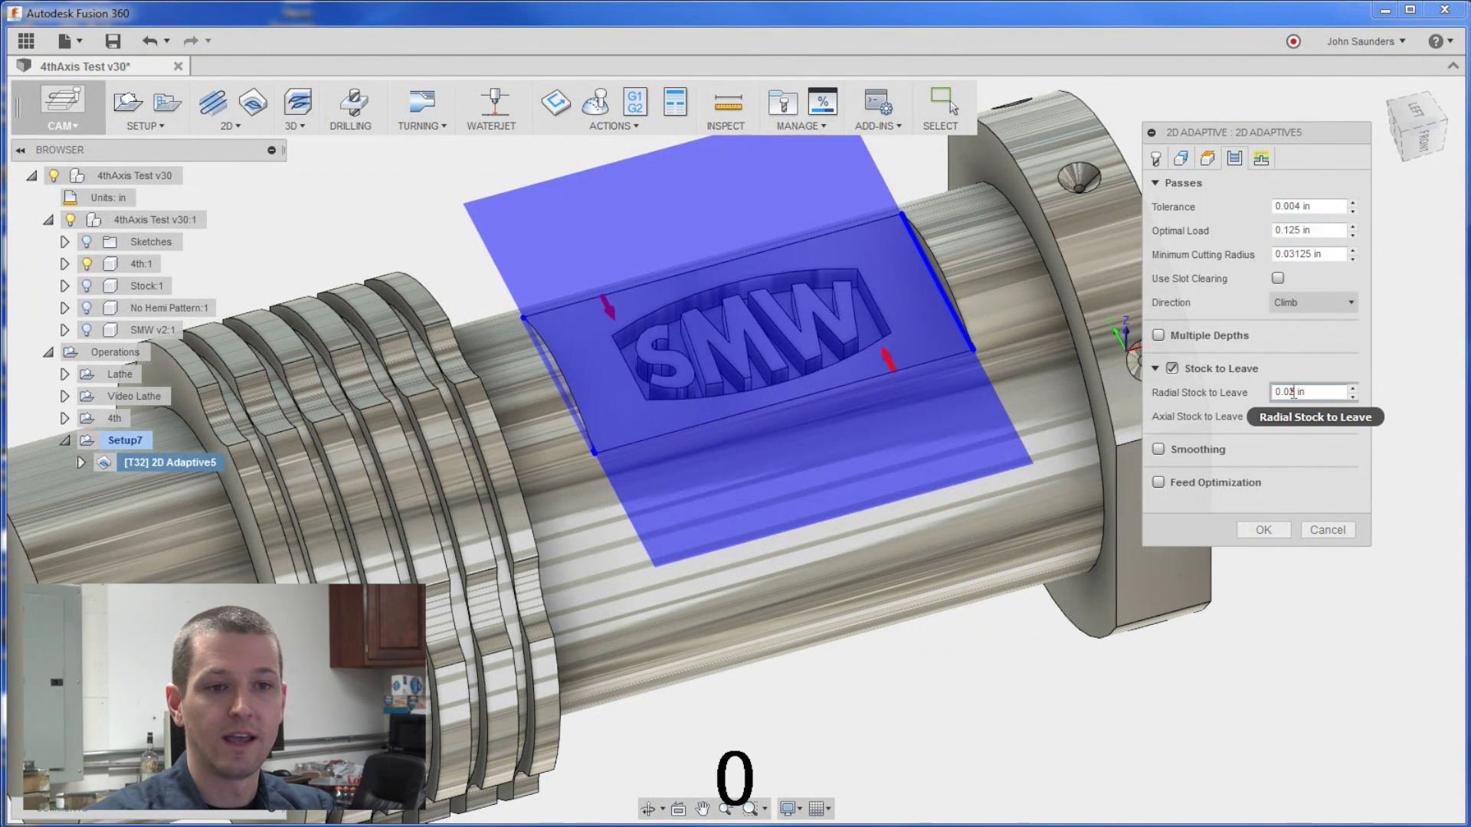
left_click_drag(1290, 392, 1314, 392)
type("5")
key("BackSpace")
type("05")
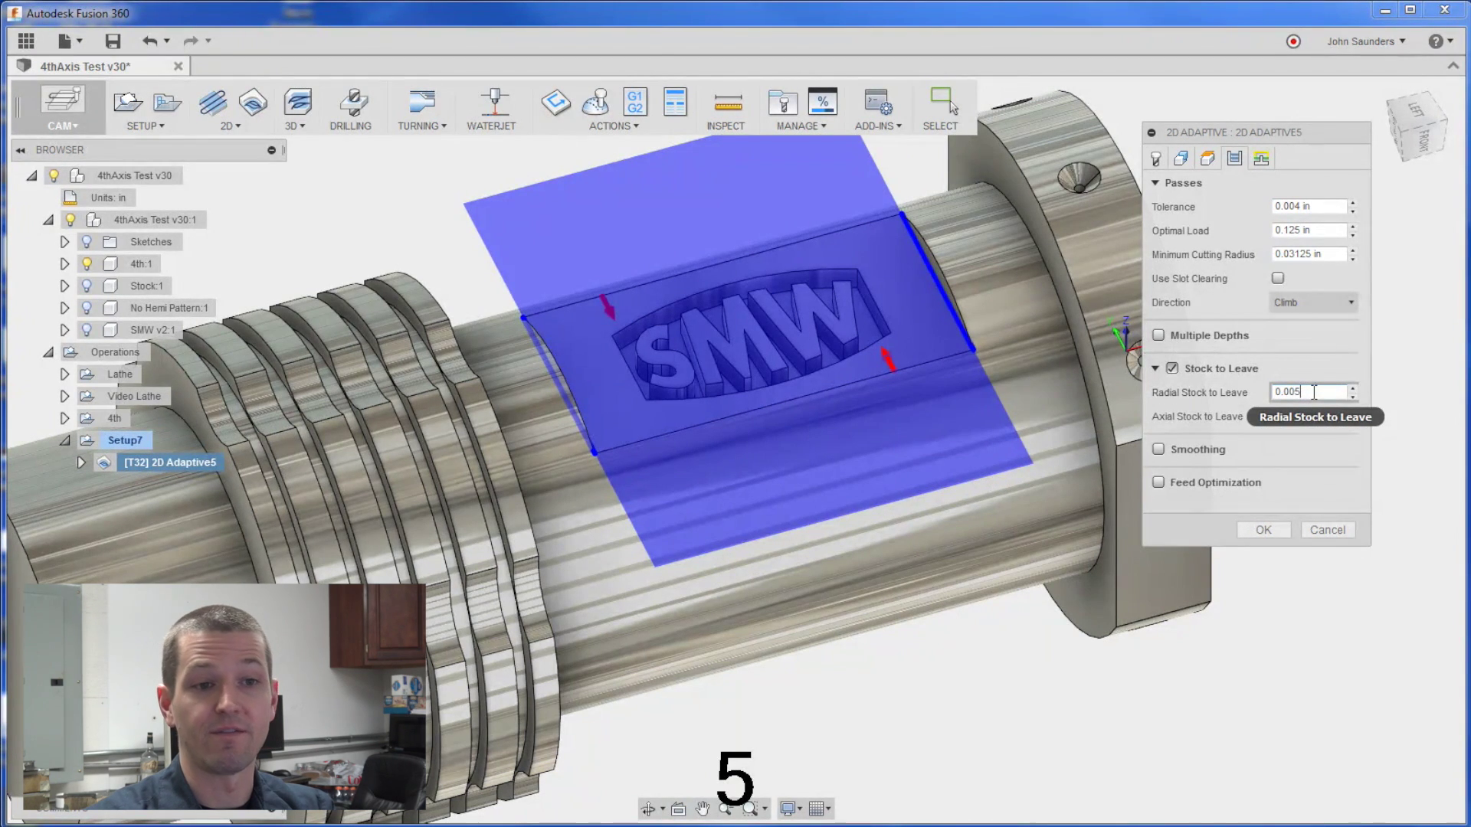
left_click(1263, 530)
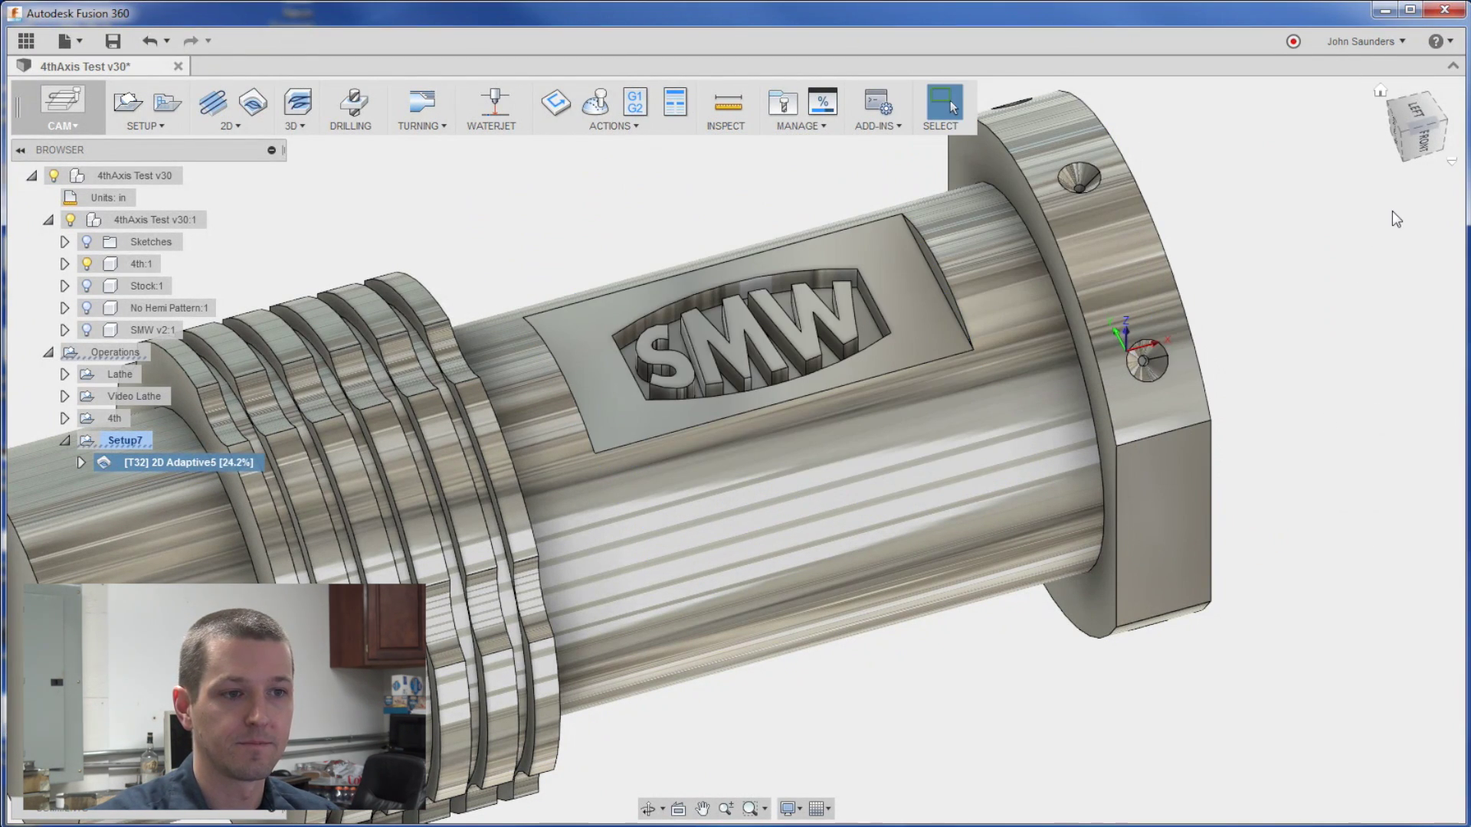
Inspect the regenerated pocket toolpath from the front, then from angled and left-front views
left_click(1427, 150)
scroll(785, 435, "up", 5)
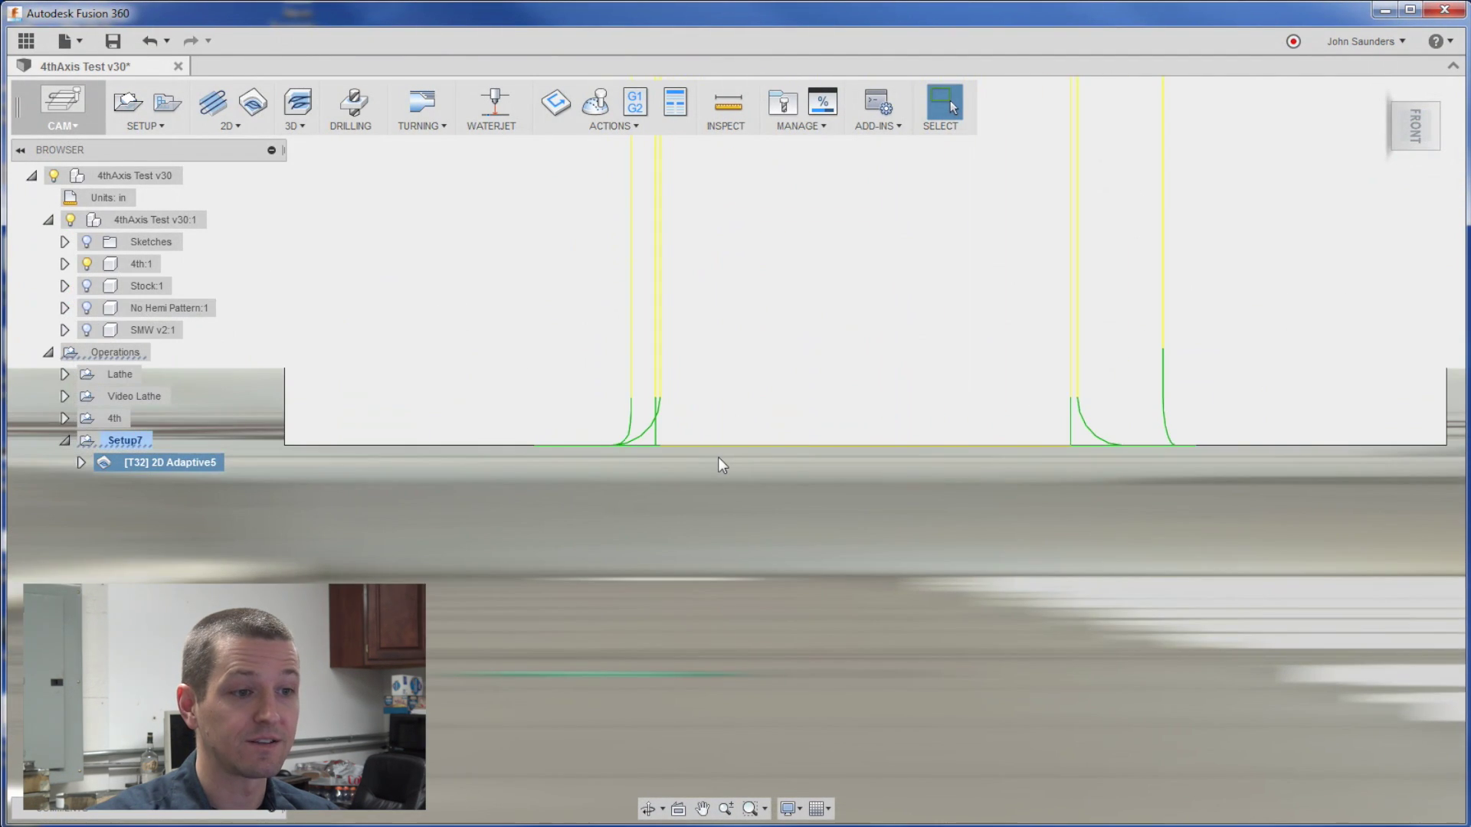
middle_click_drag(720, 450, 410, 486, "shift")
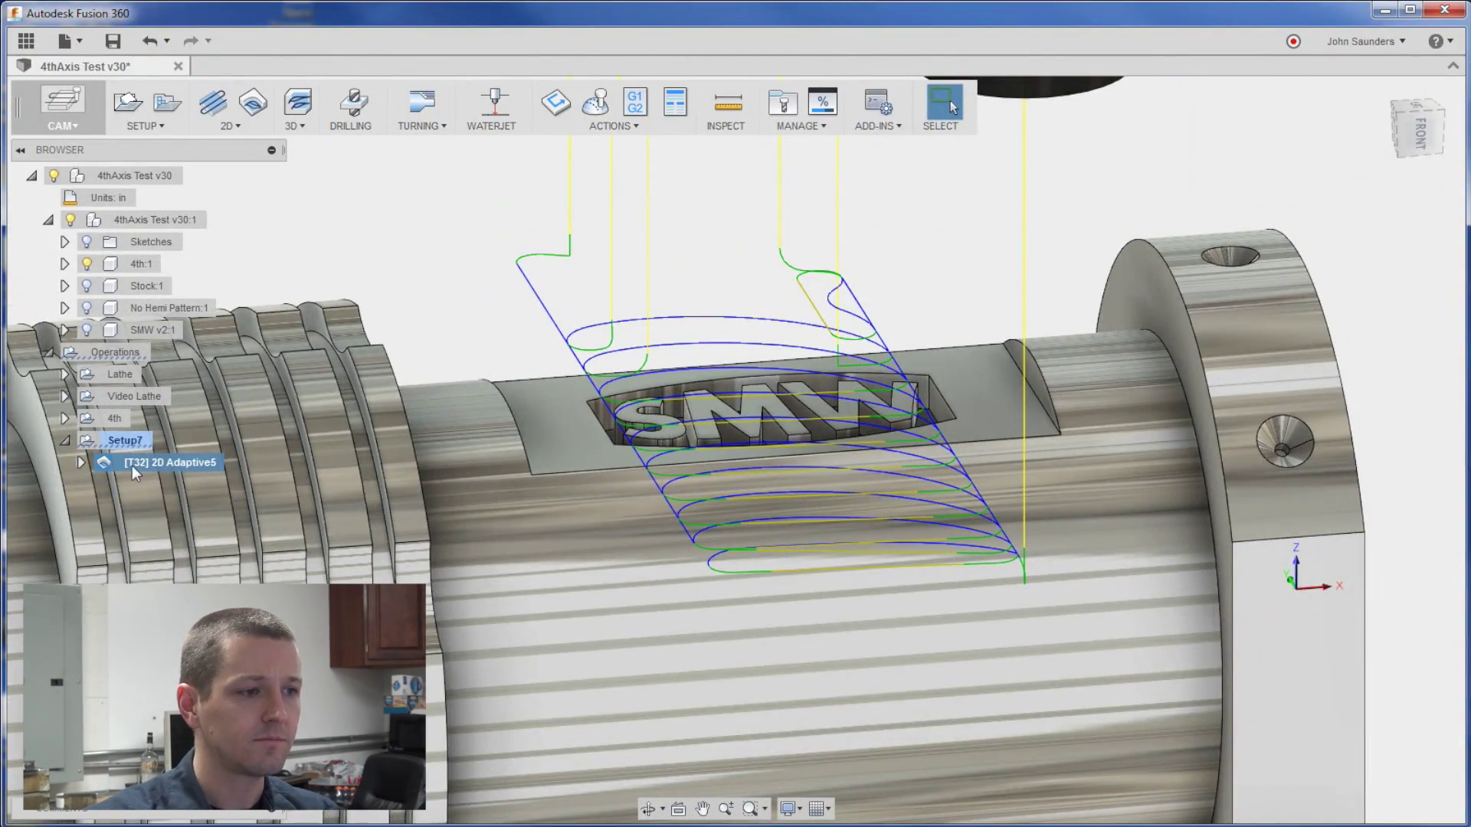
scroll(415, 399, "down", 3)
middle_click_drag(415, 398, 712, 450, "shift")
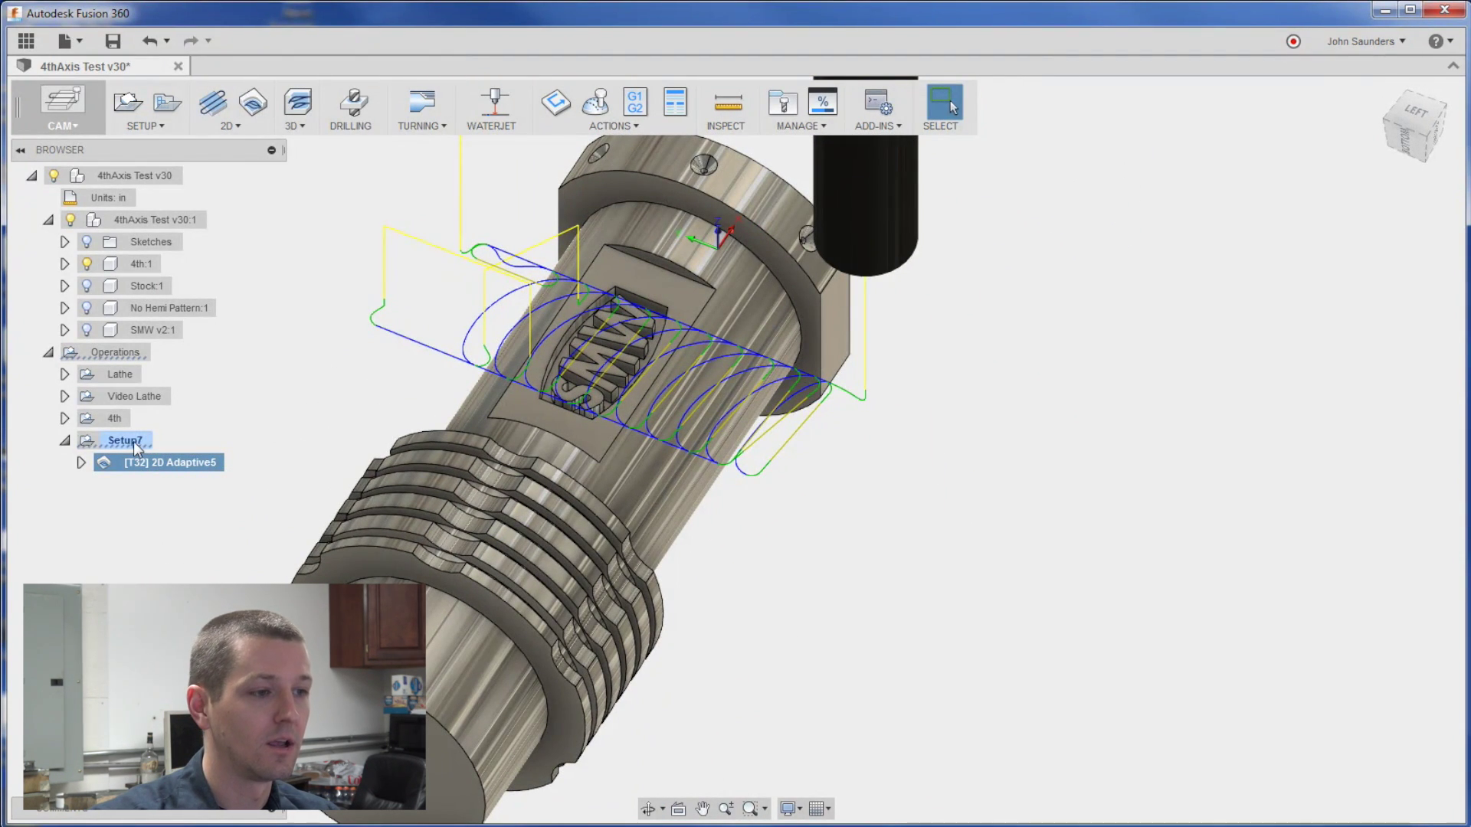
Reopen 2D Adaptive5's geometry settings and enable Stock Contours
left_click(336, 375)
right_click(149, 463)
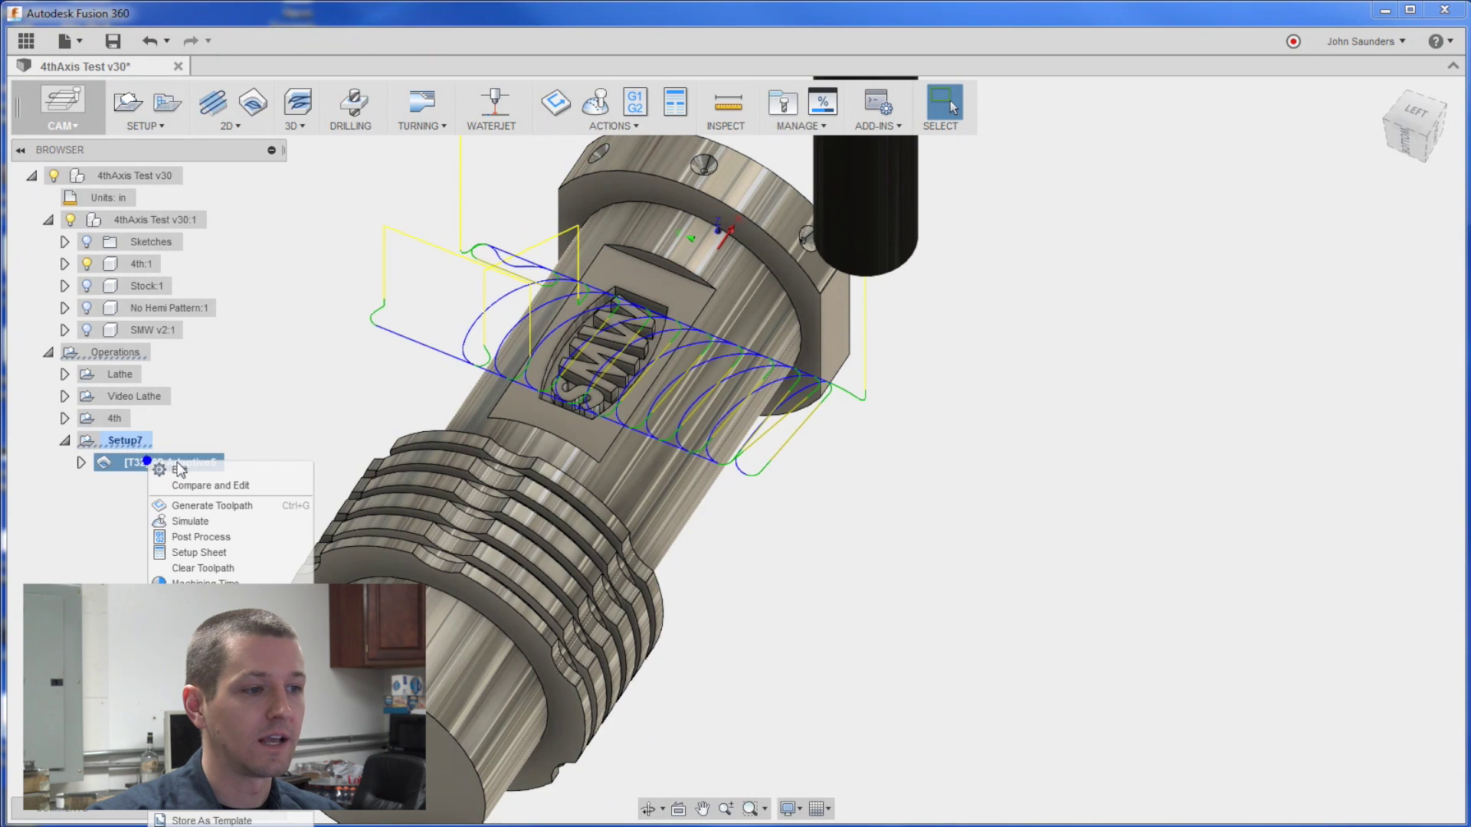
left_click(181, 471)
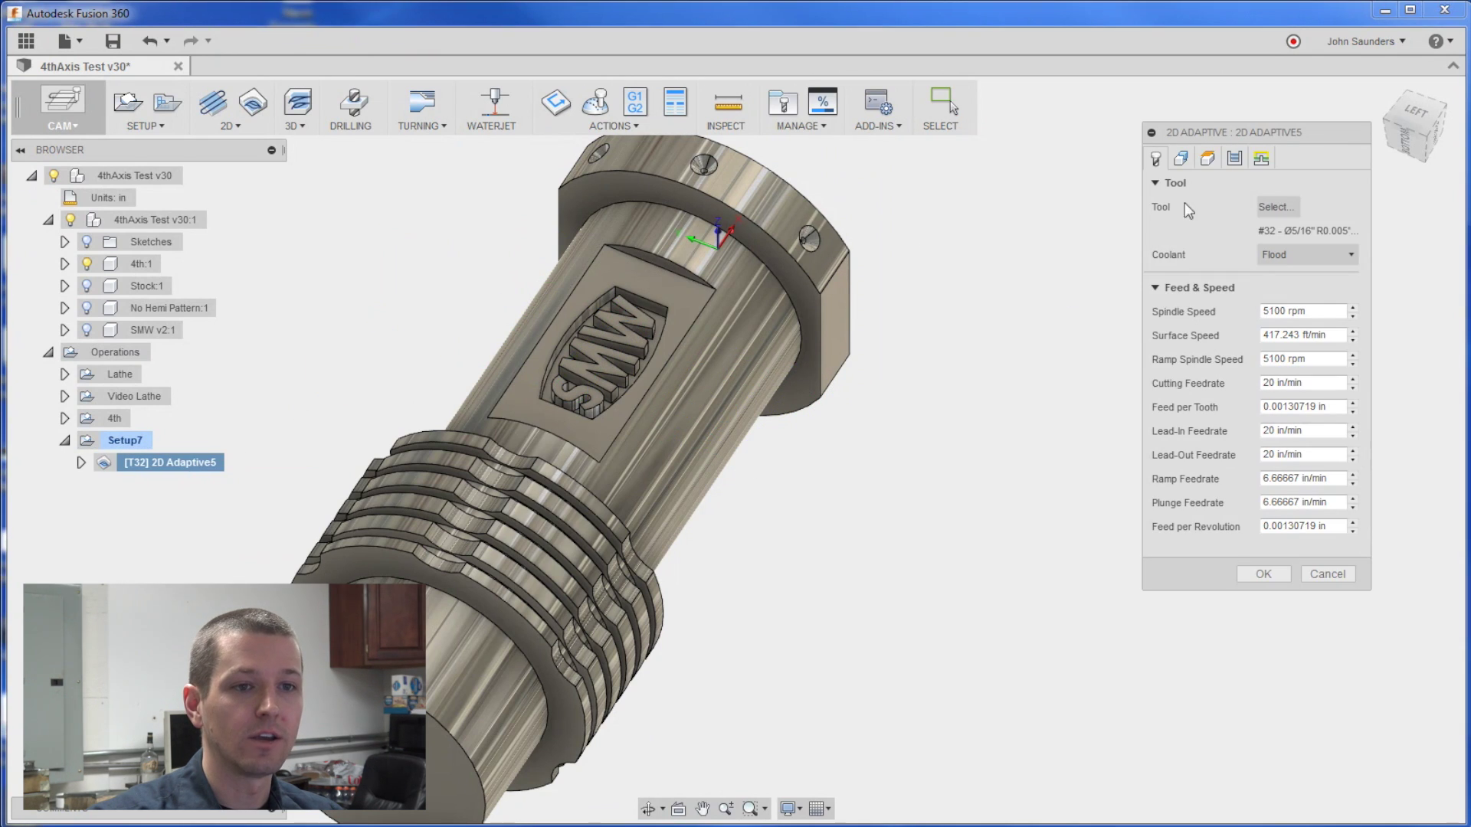
left_click(1180, 158)
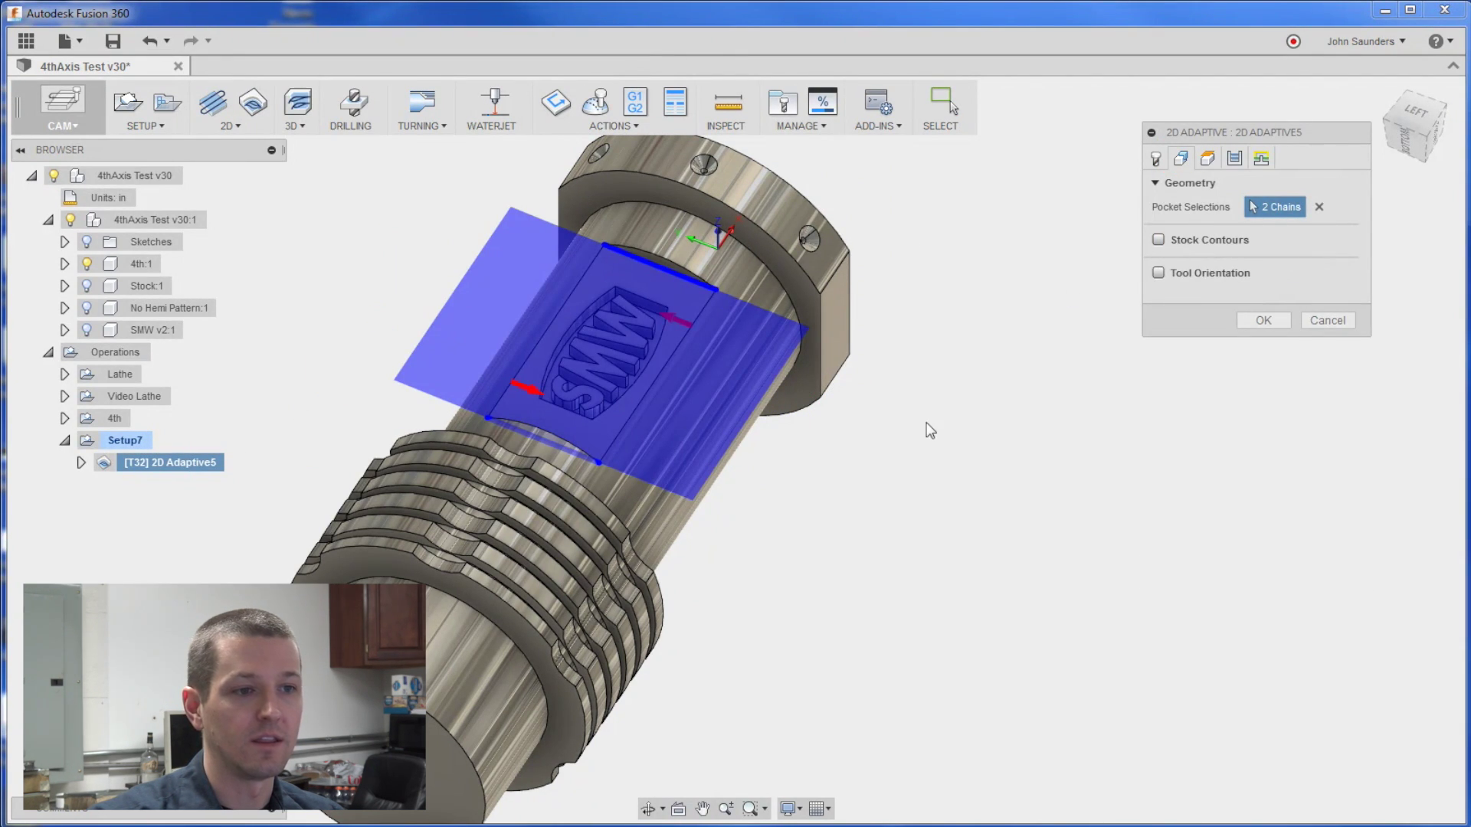
middle_click_drag(929, 427, 985, 444, "shift")
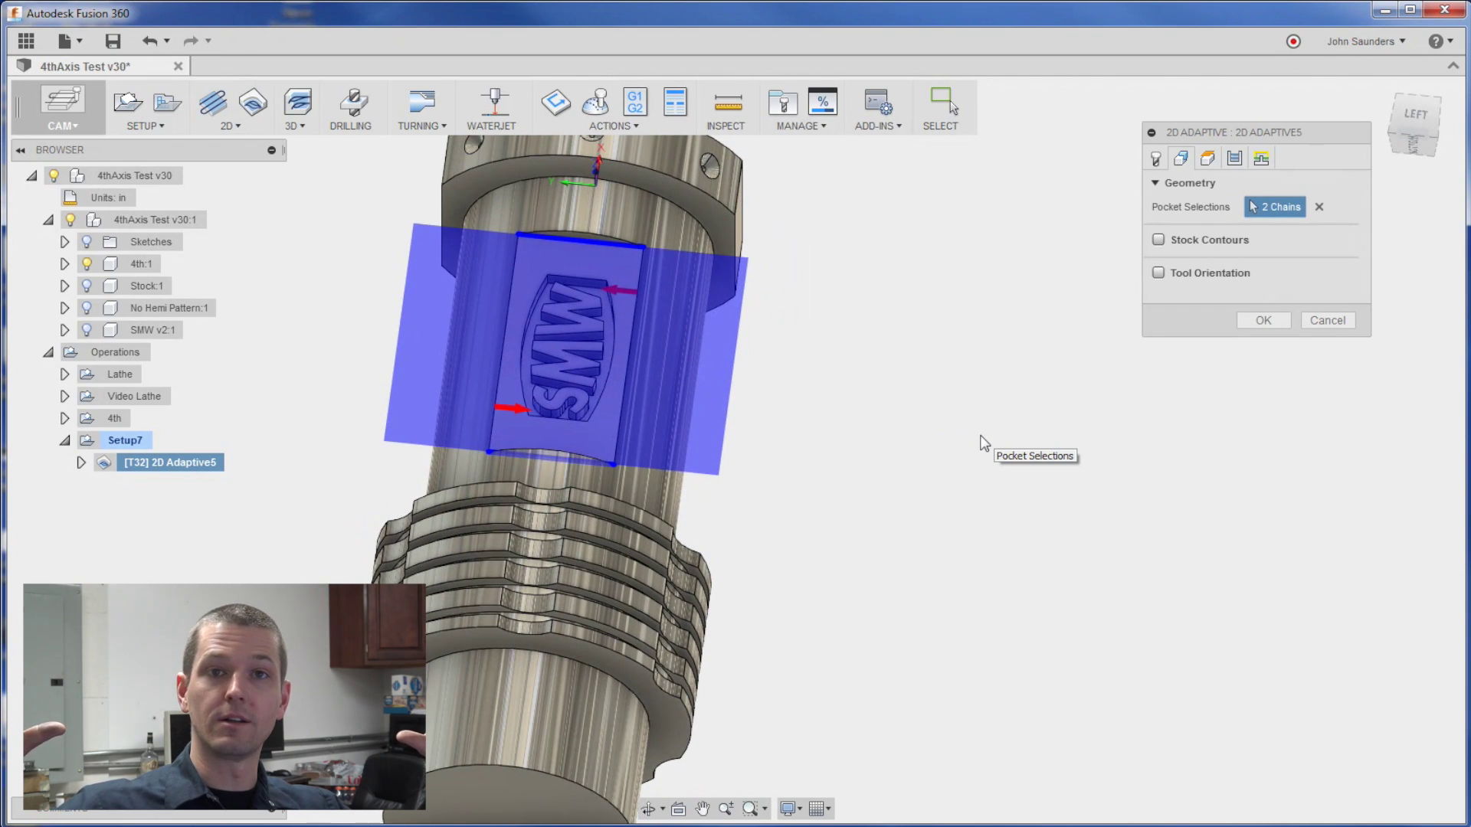
middle_click_drag(609, 310, 930, 500, "shift")
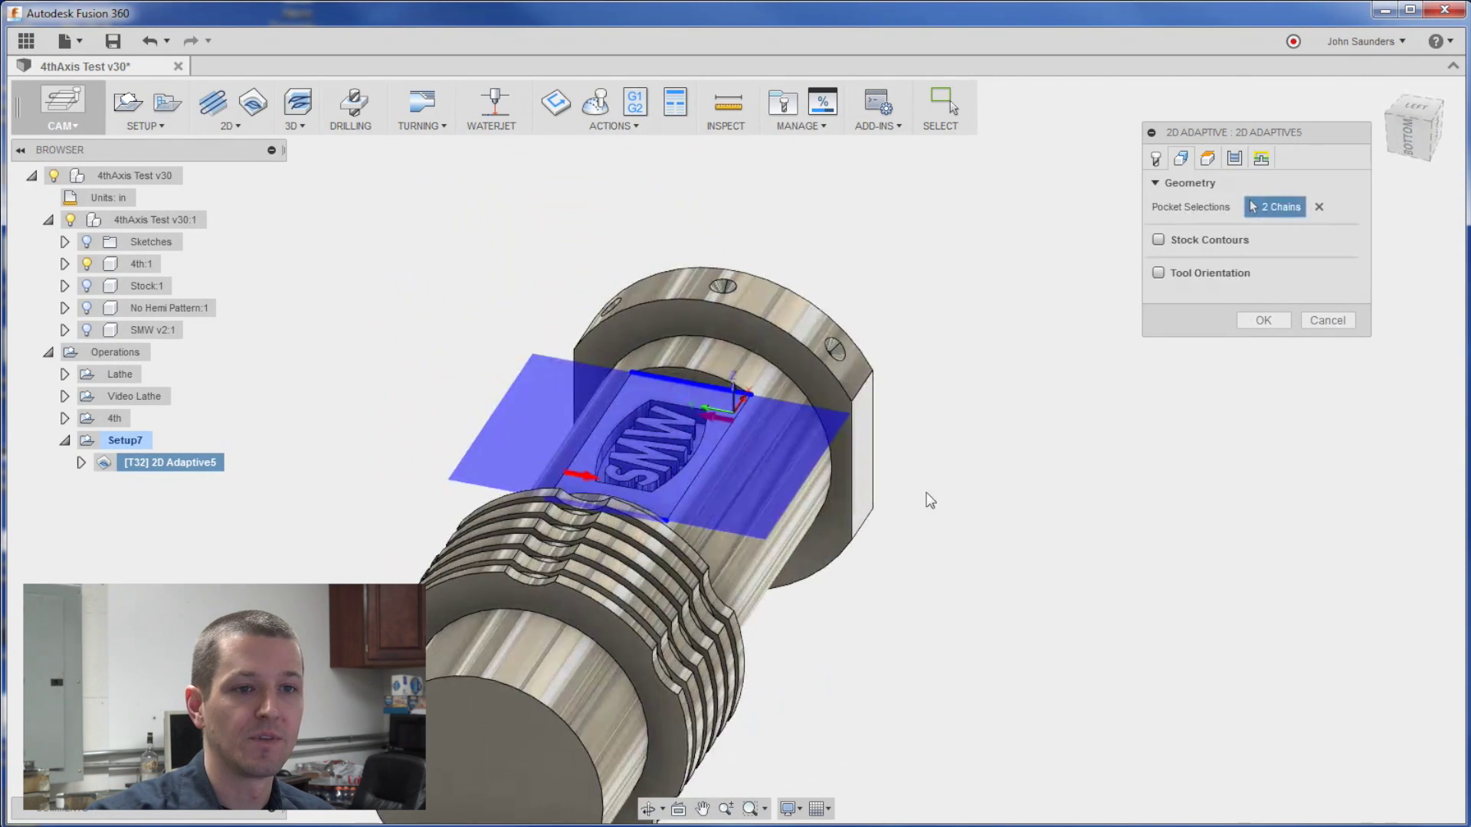
left_click(1158, 240)
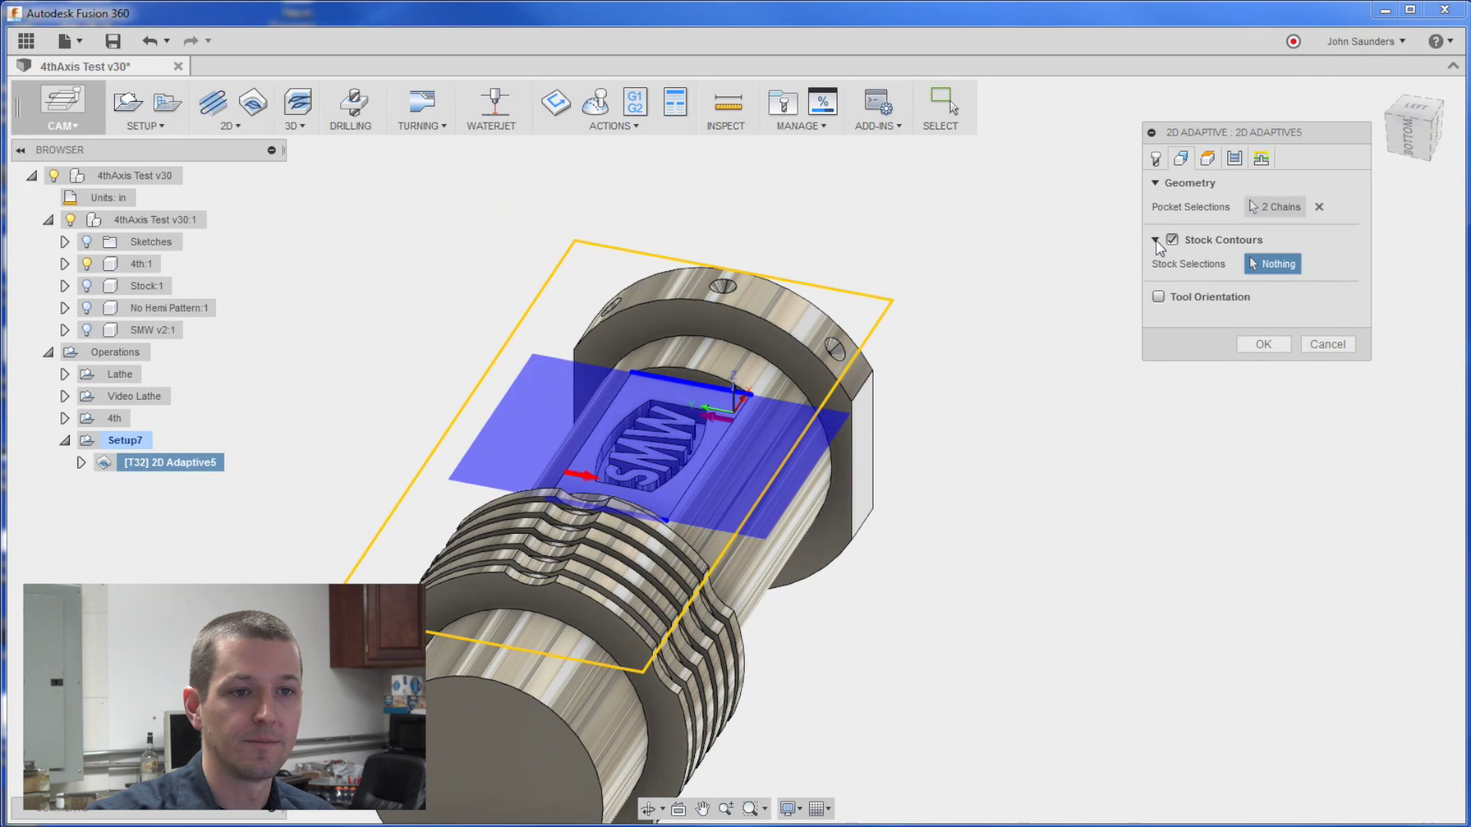
Select the flat pocket face outline as the stock contour and regenerate the toolpath
middle_click_drag(1023, 468, 914, 469, "shift")
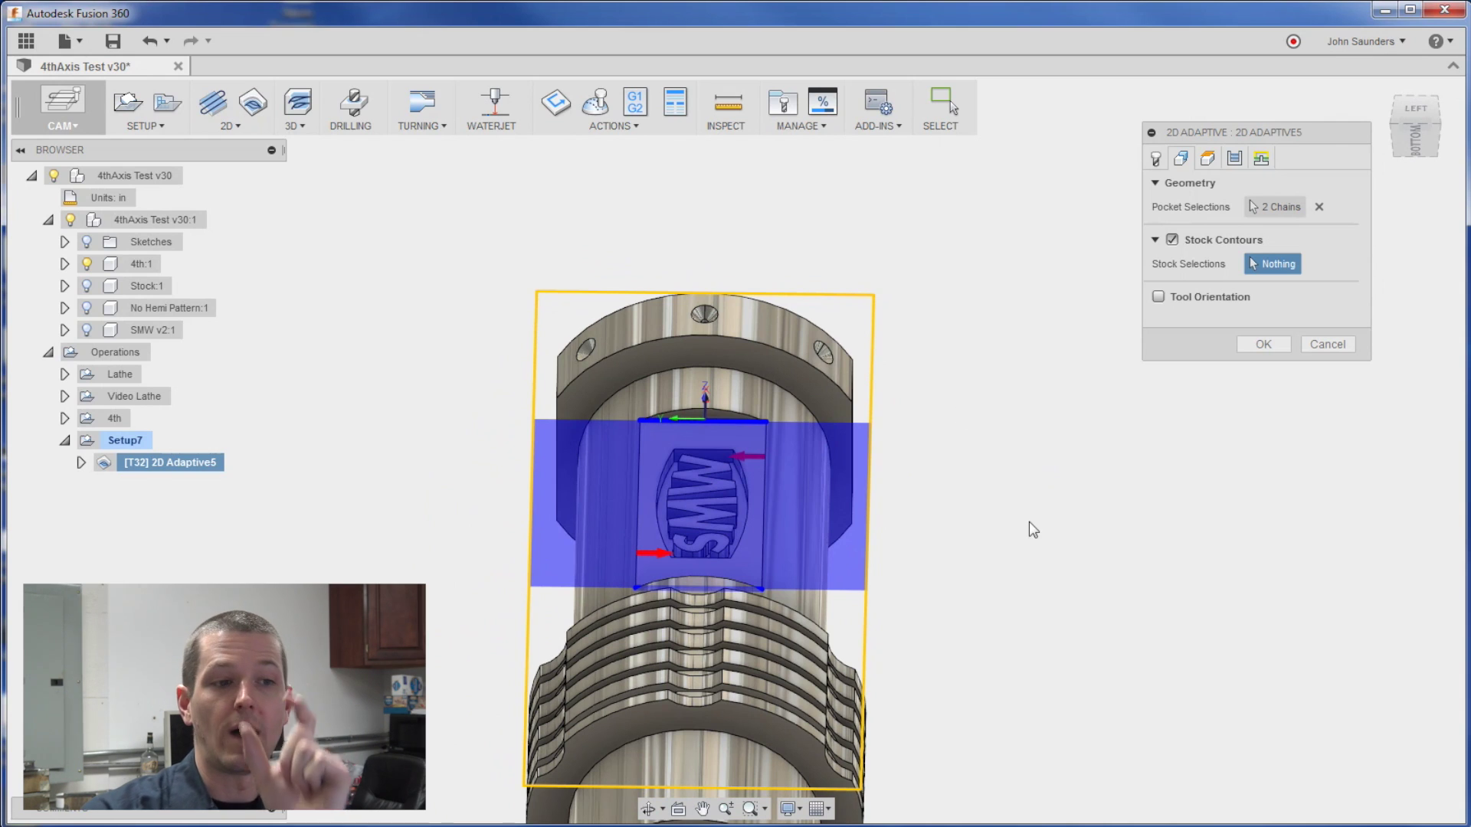
middle_click_drag(1028, 522, 932, 633, "shift")
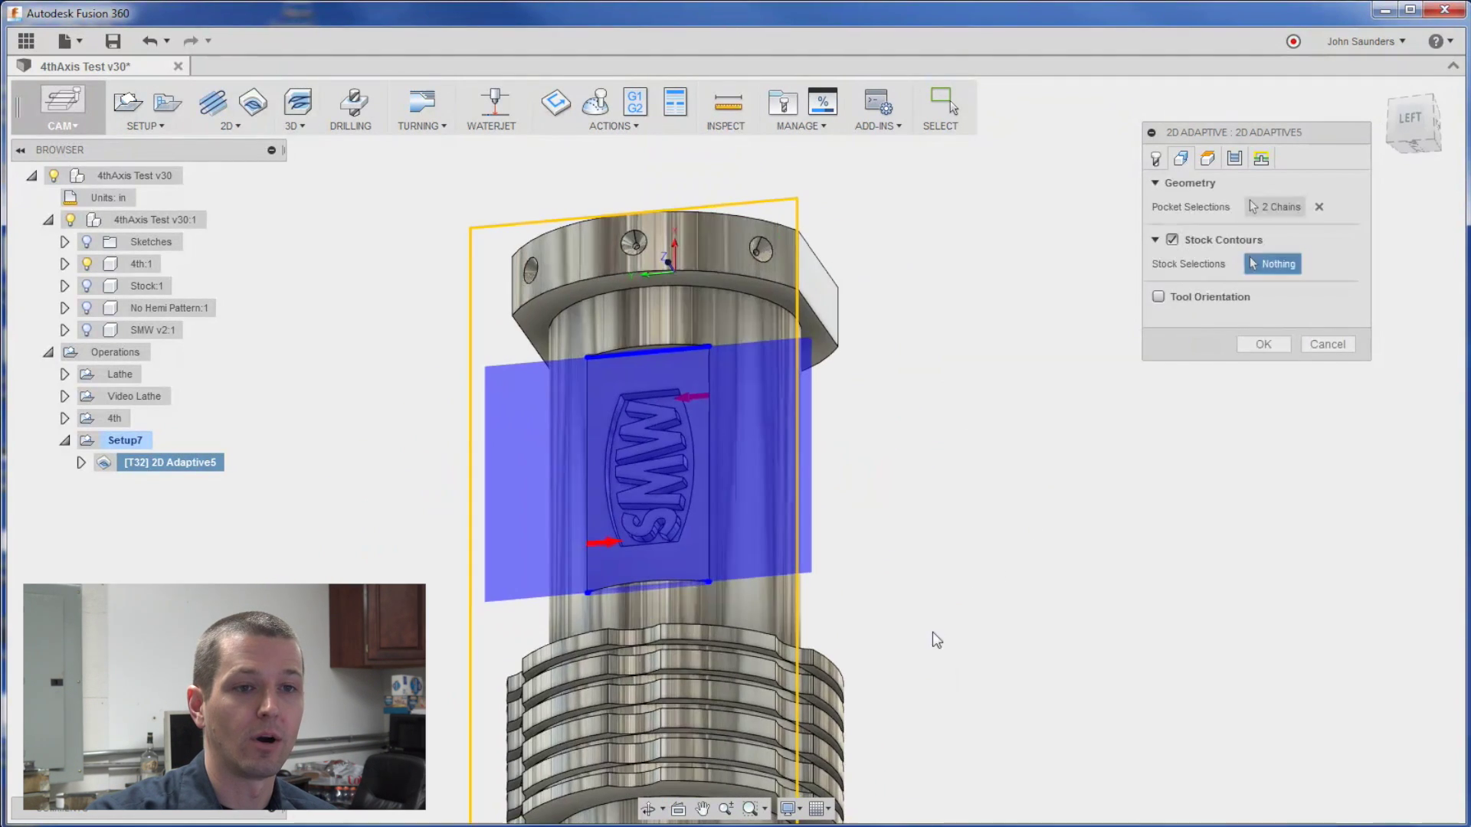
left_click(707, 370)
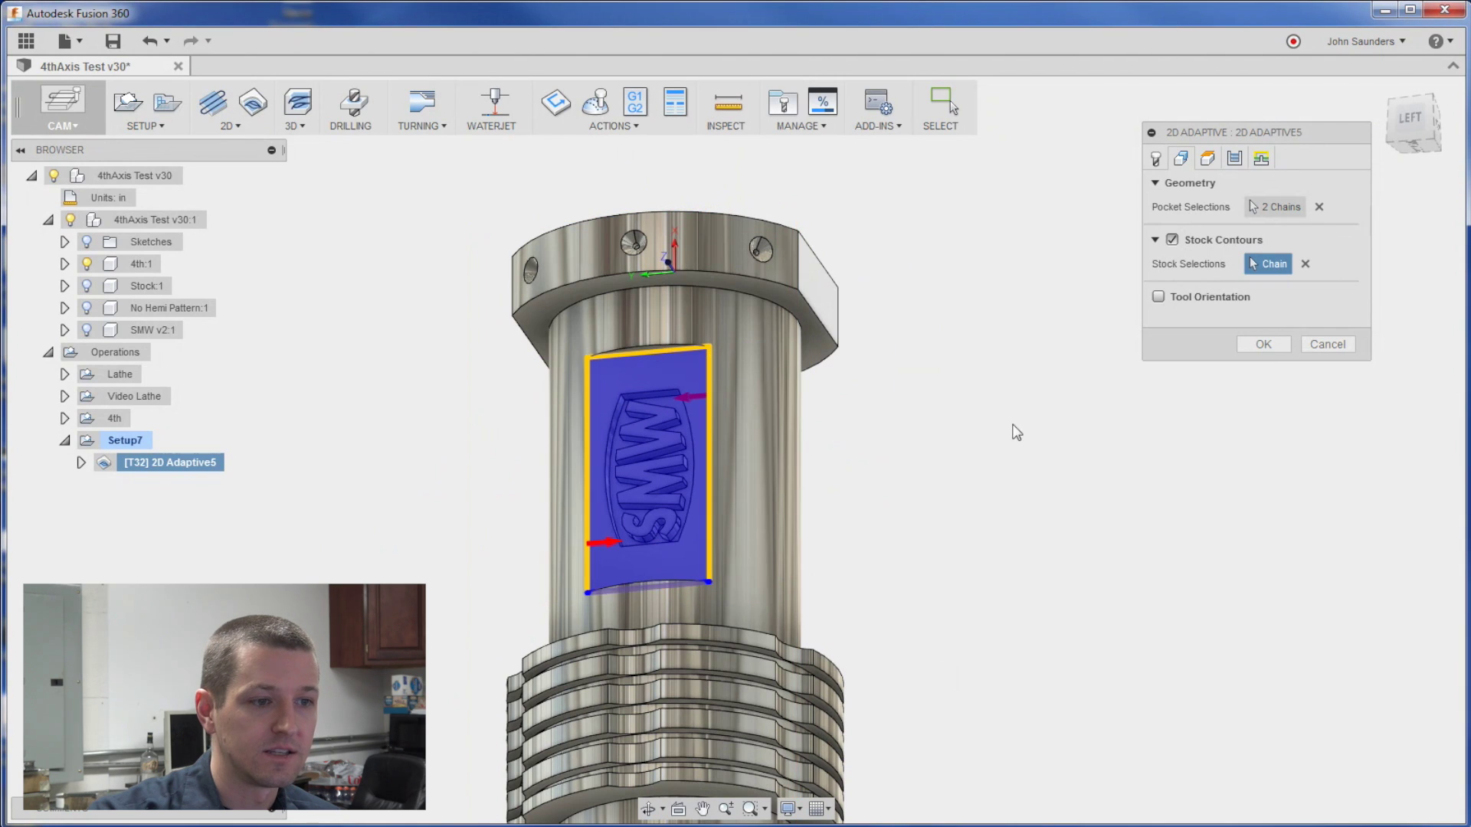
middle_click_drag(1014, 427, 958, 497, "shift")
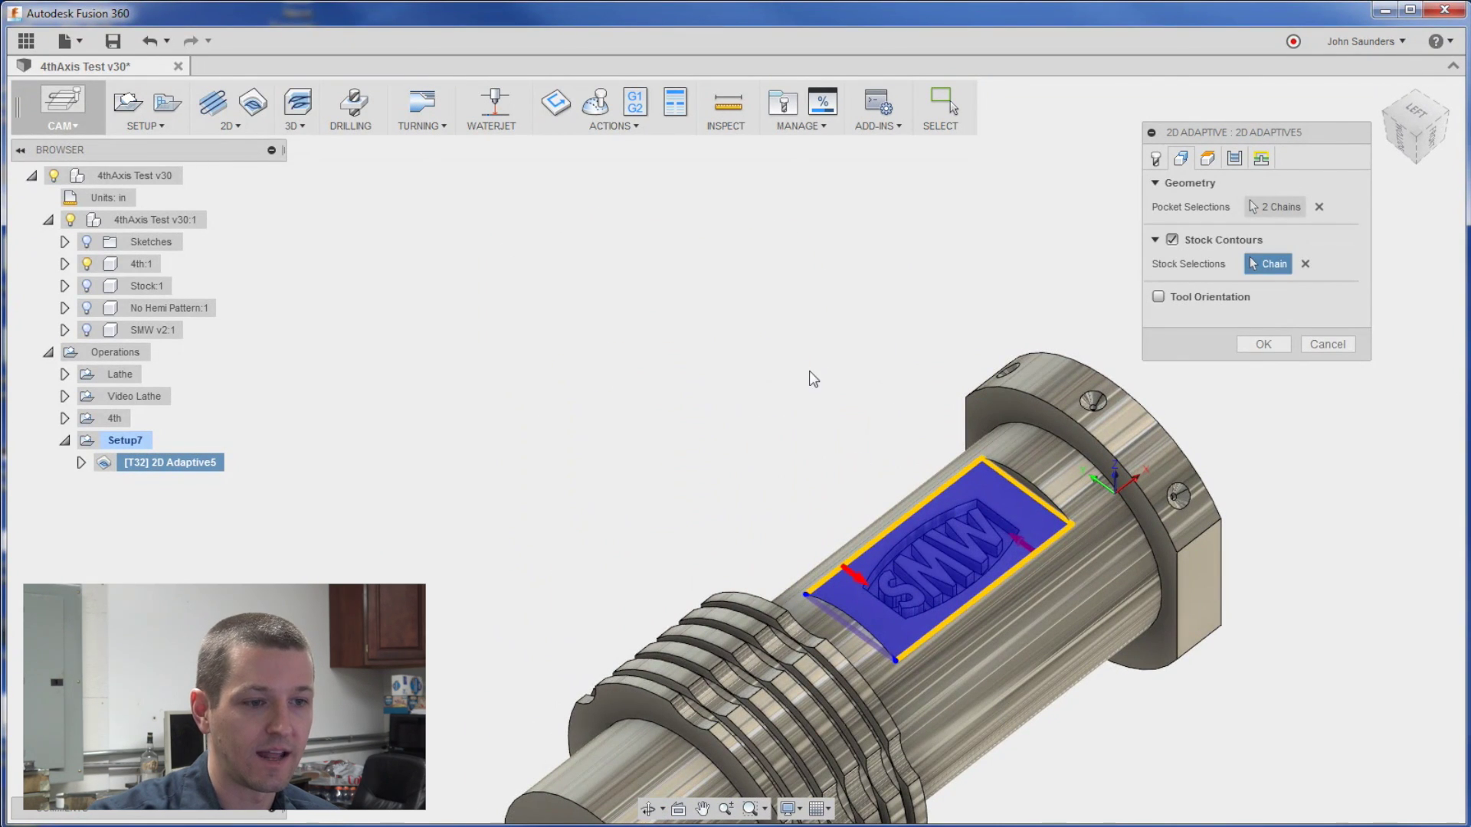
middle_click_drag(811, 378, 629, 357)
left_click(1277, 341)
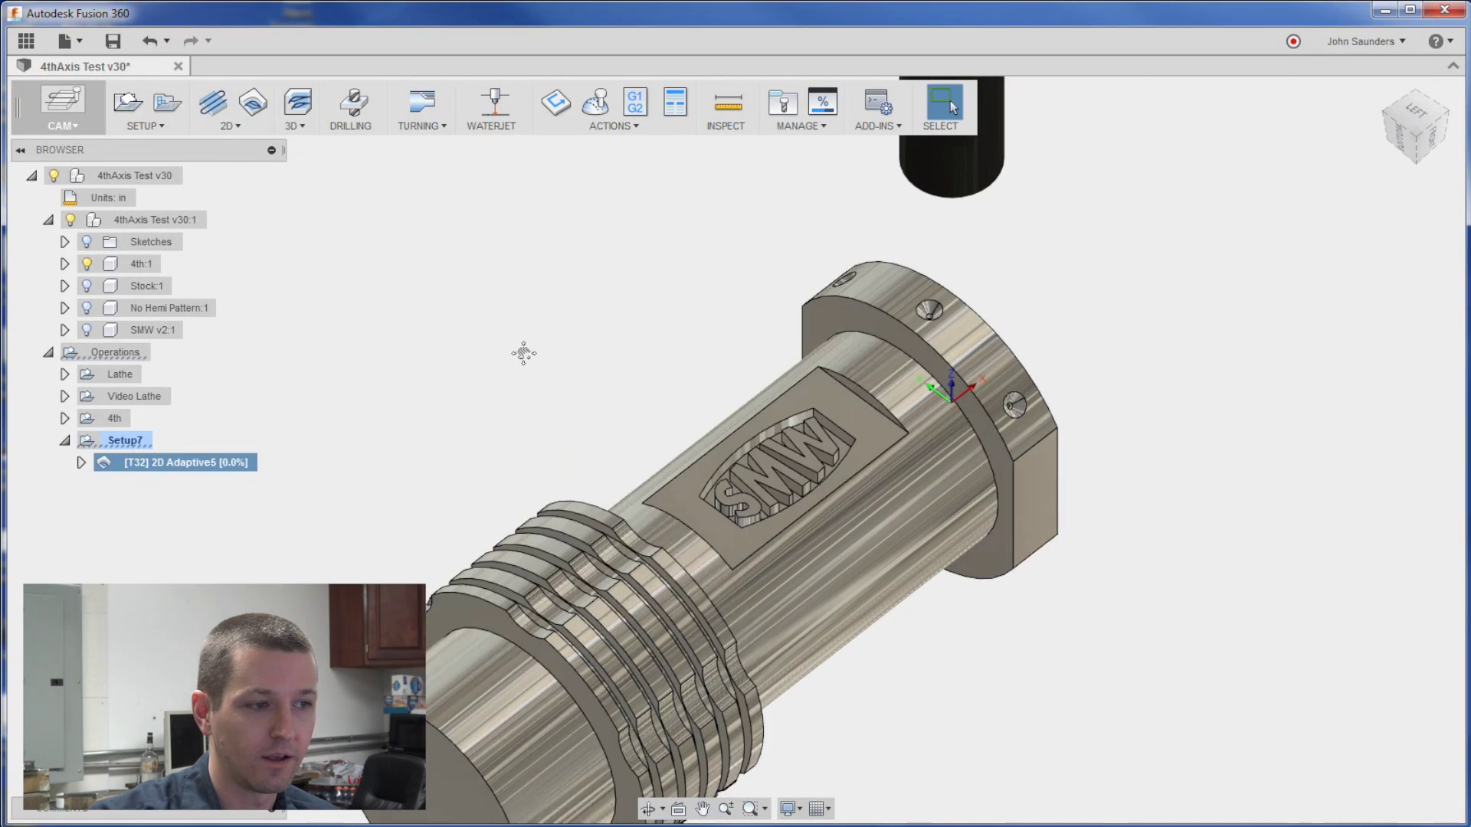
middle_click_drag(495, 354, 385, 306, "shift")
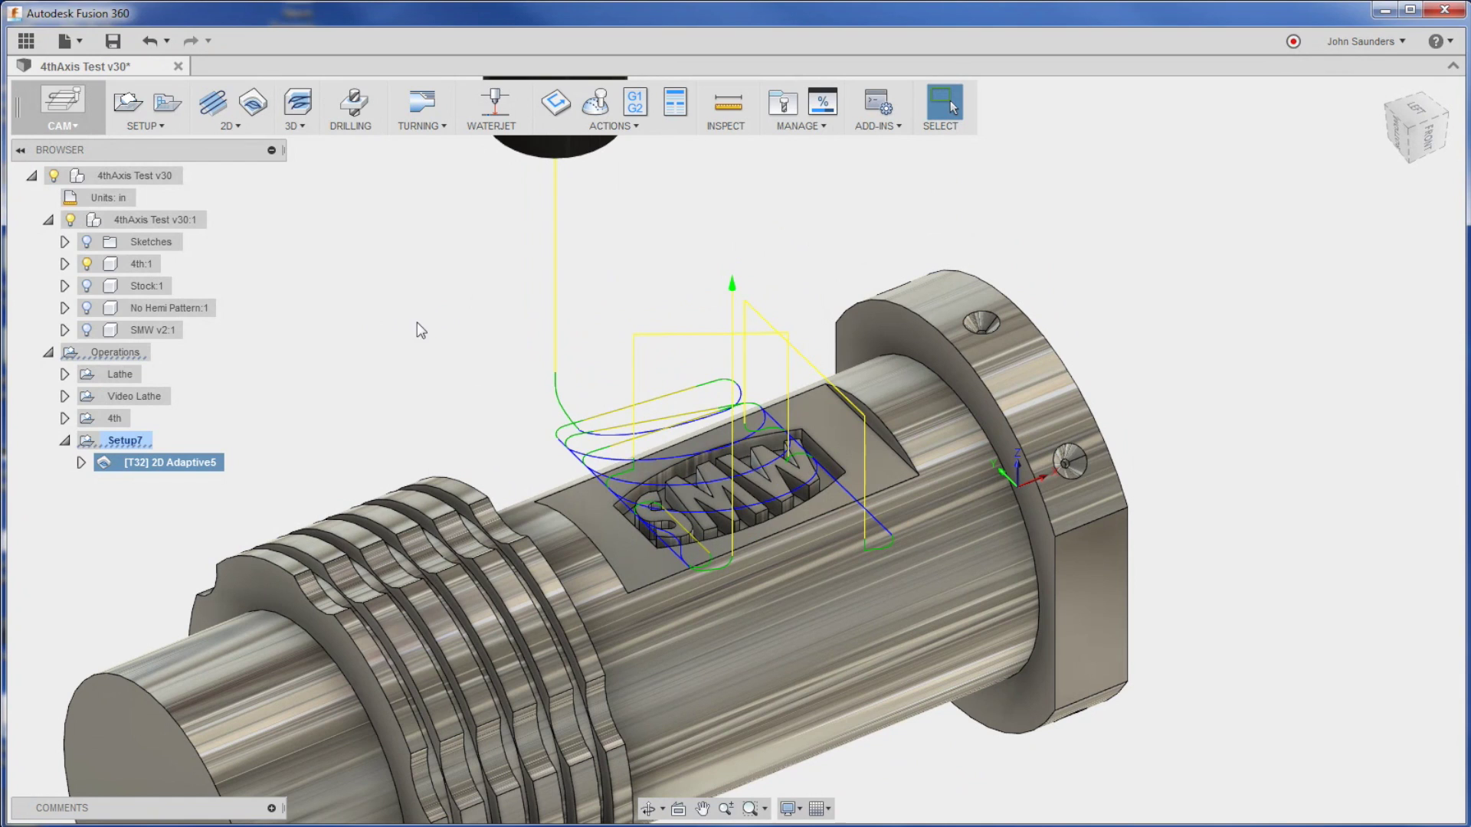
Create a 2D Contour2 operation from 2D Adaptive5 and generate its toolpath
right_click(164, 466)
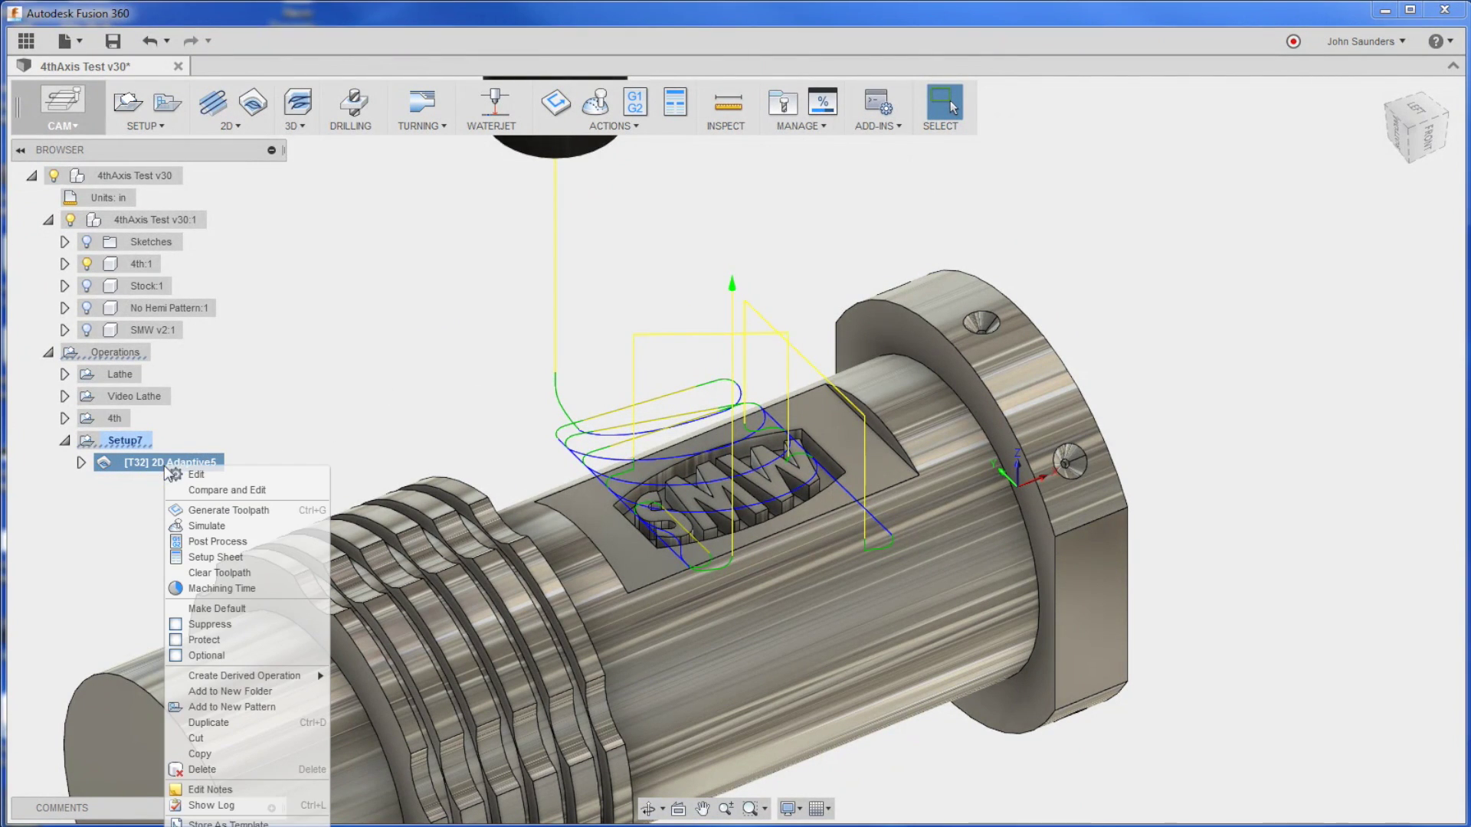
mouse_move(239, 682)
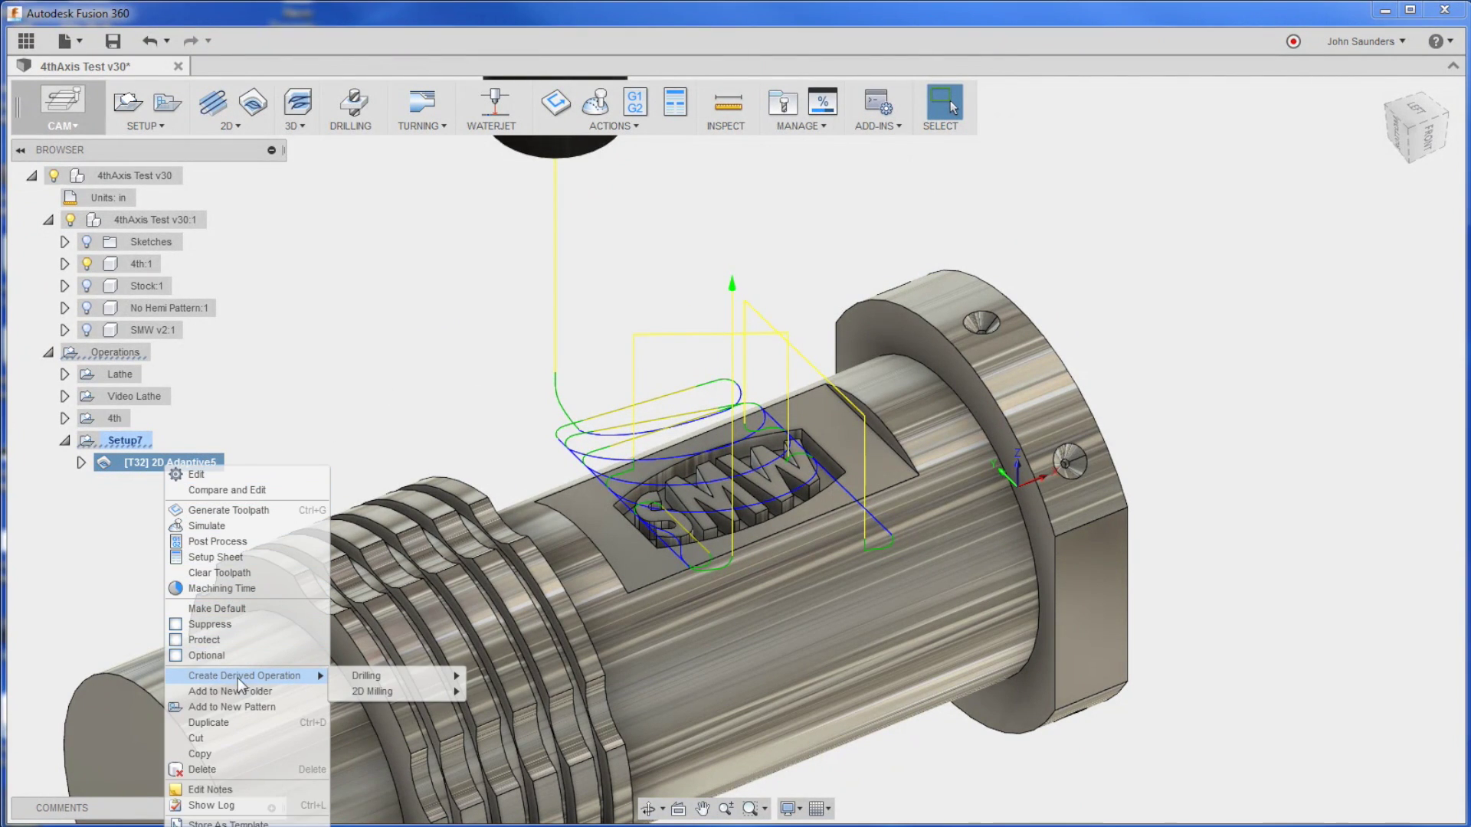
mouse_move(387, 693)
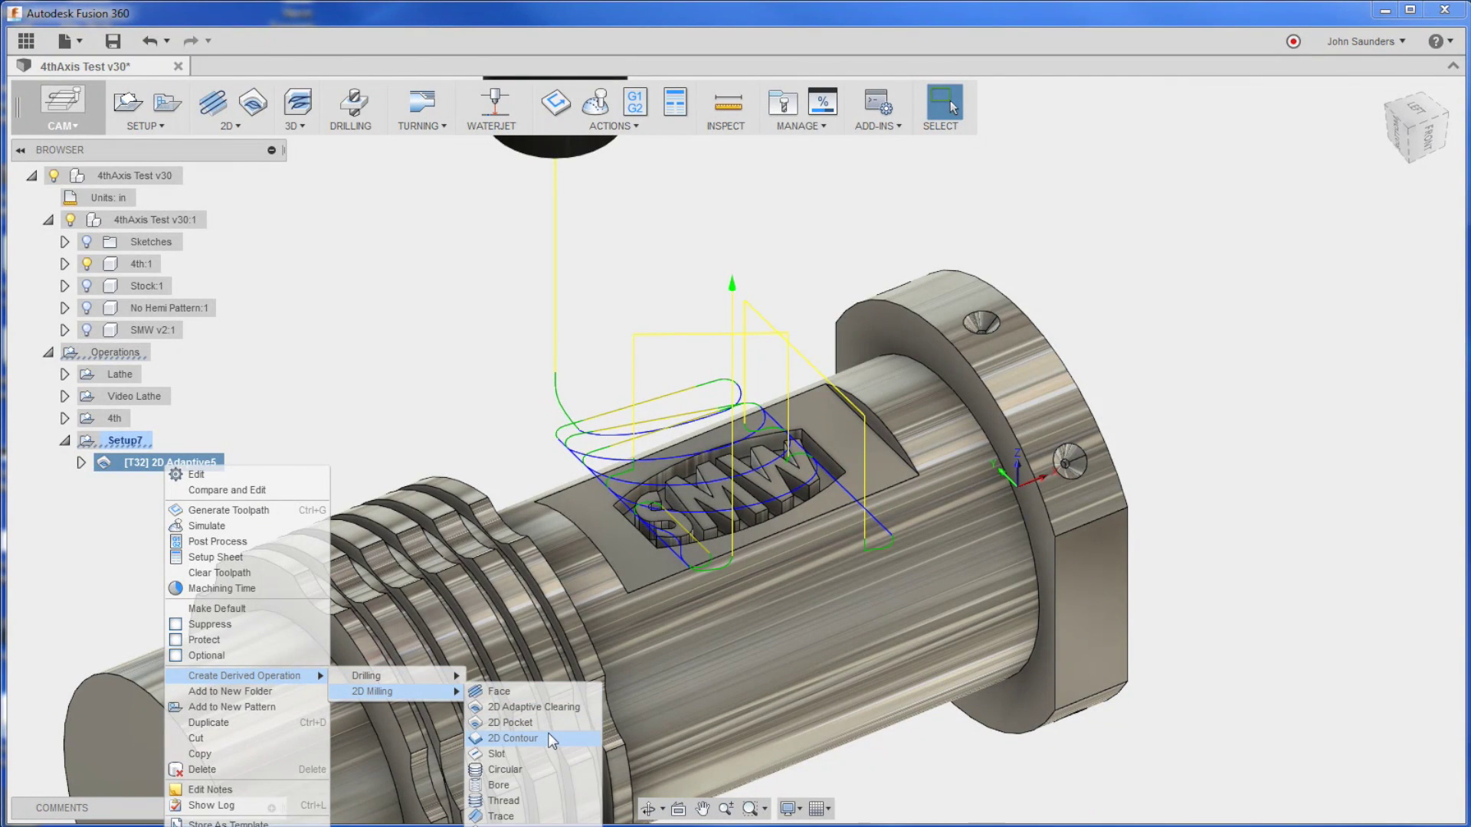
left_click(549, 737)
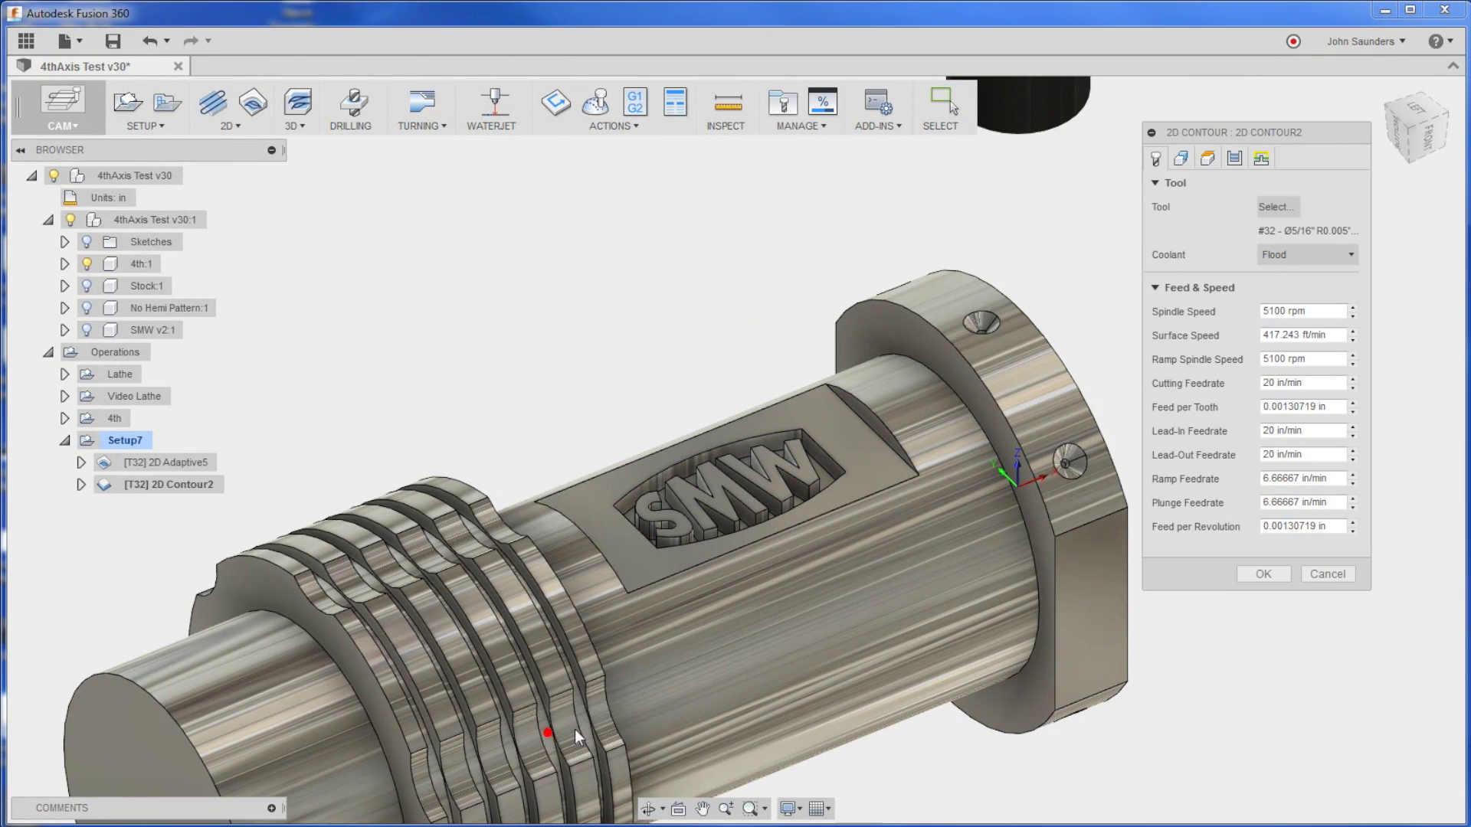
left_click(1270, 576)
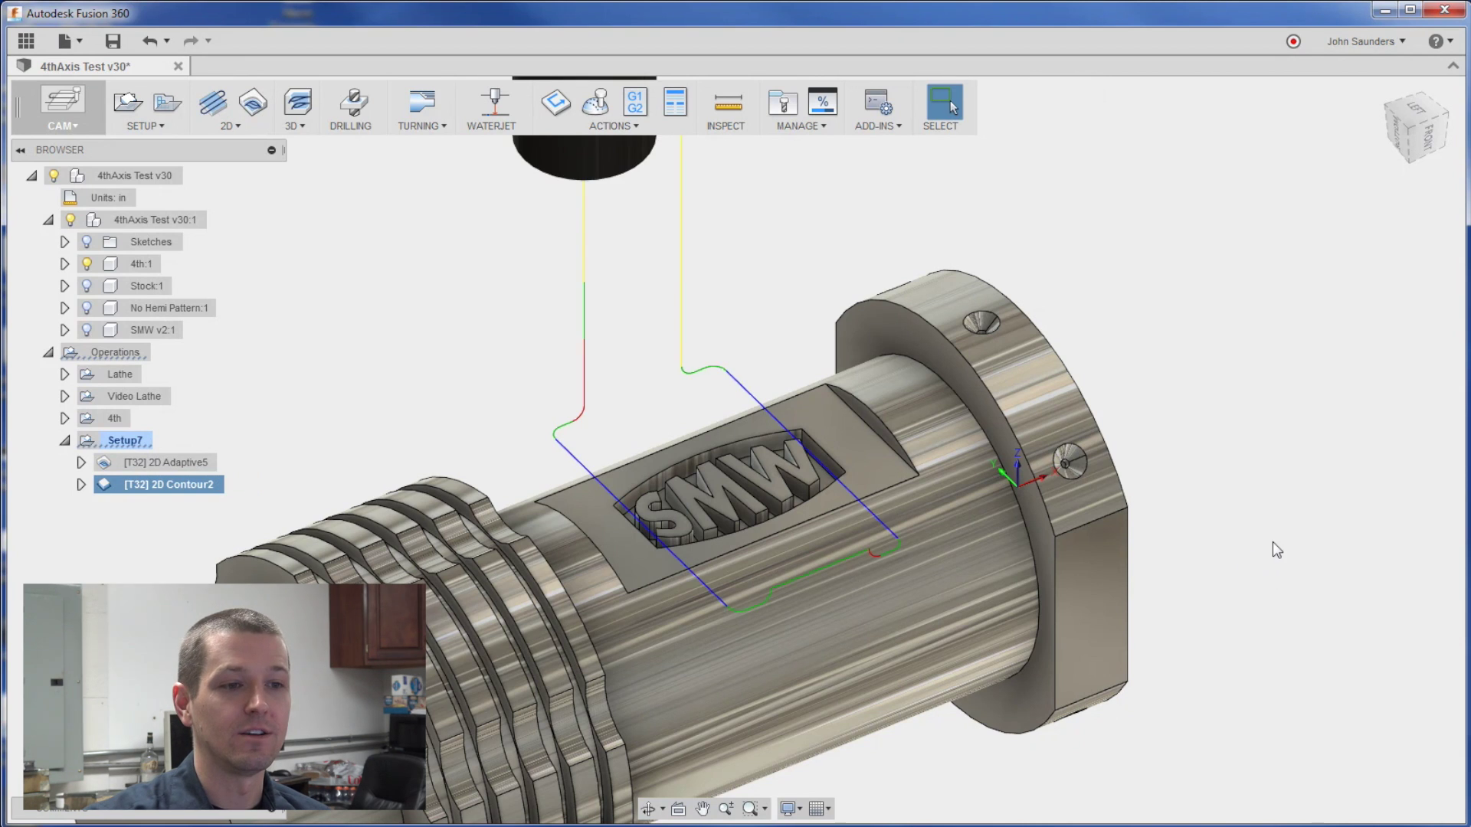
Review 2D Contour2's passes, tool and geometry settings, then regenerate its toolpath
right_click(172, 483)
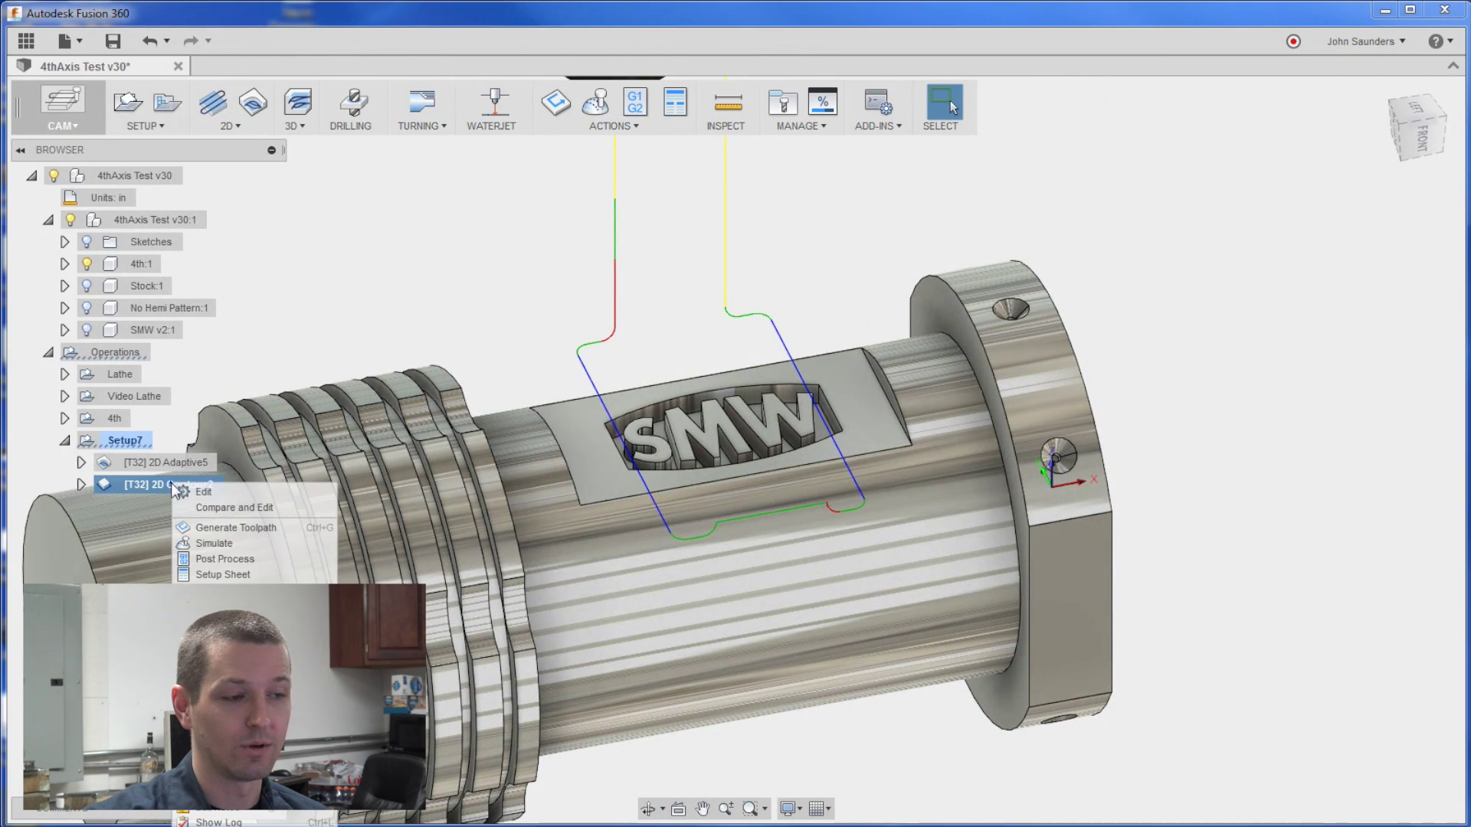
left_click(490, 452)
left_click(1228, 158)
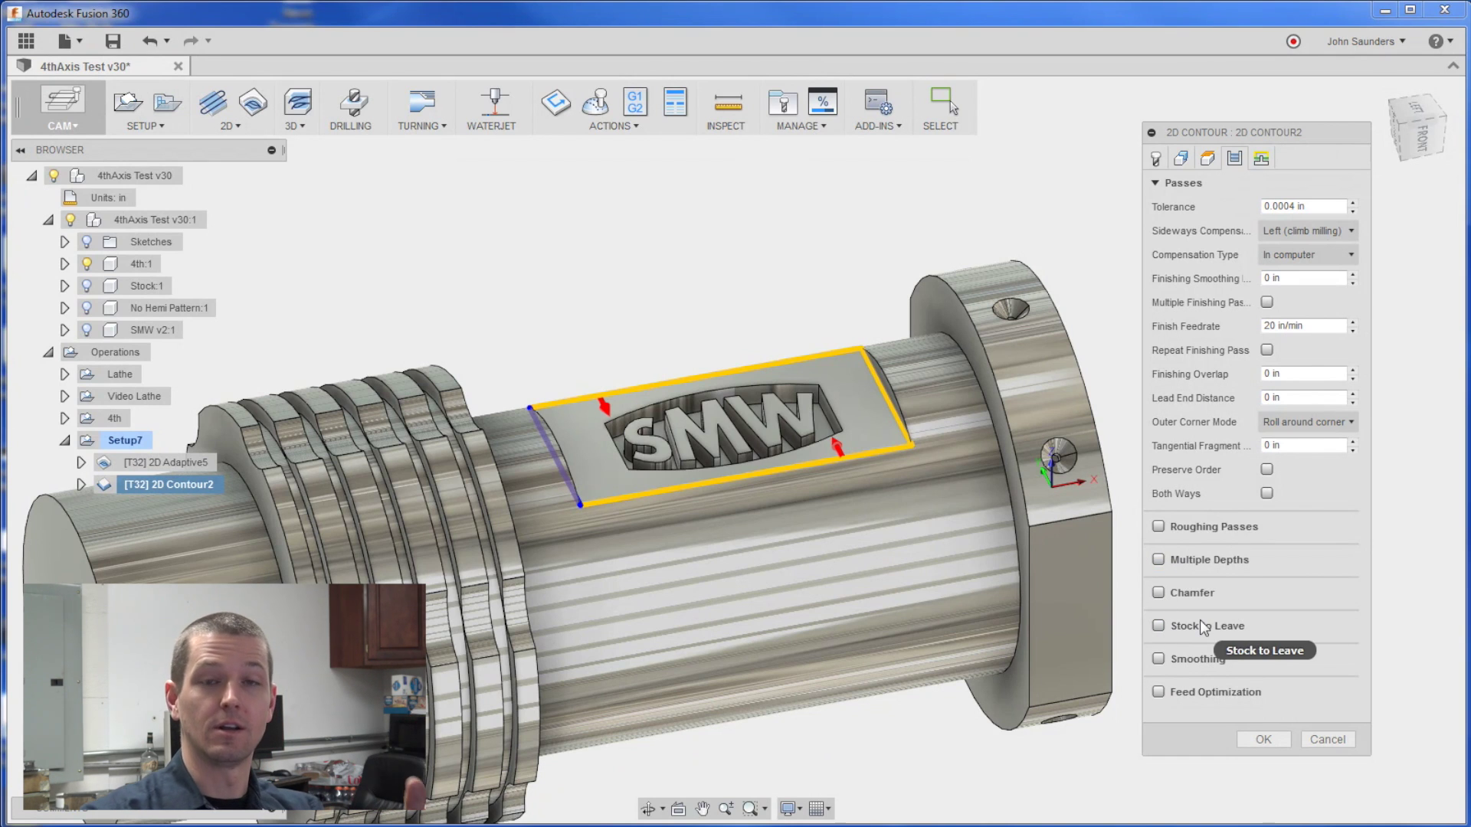
mouse_move(1201, 622)
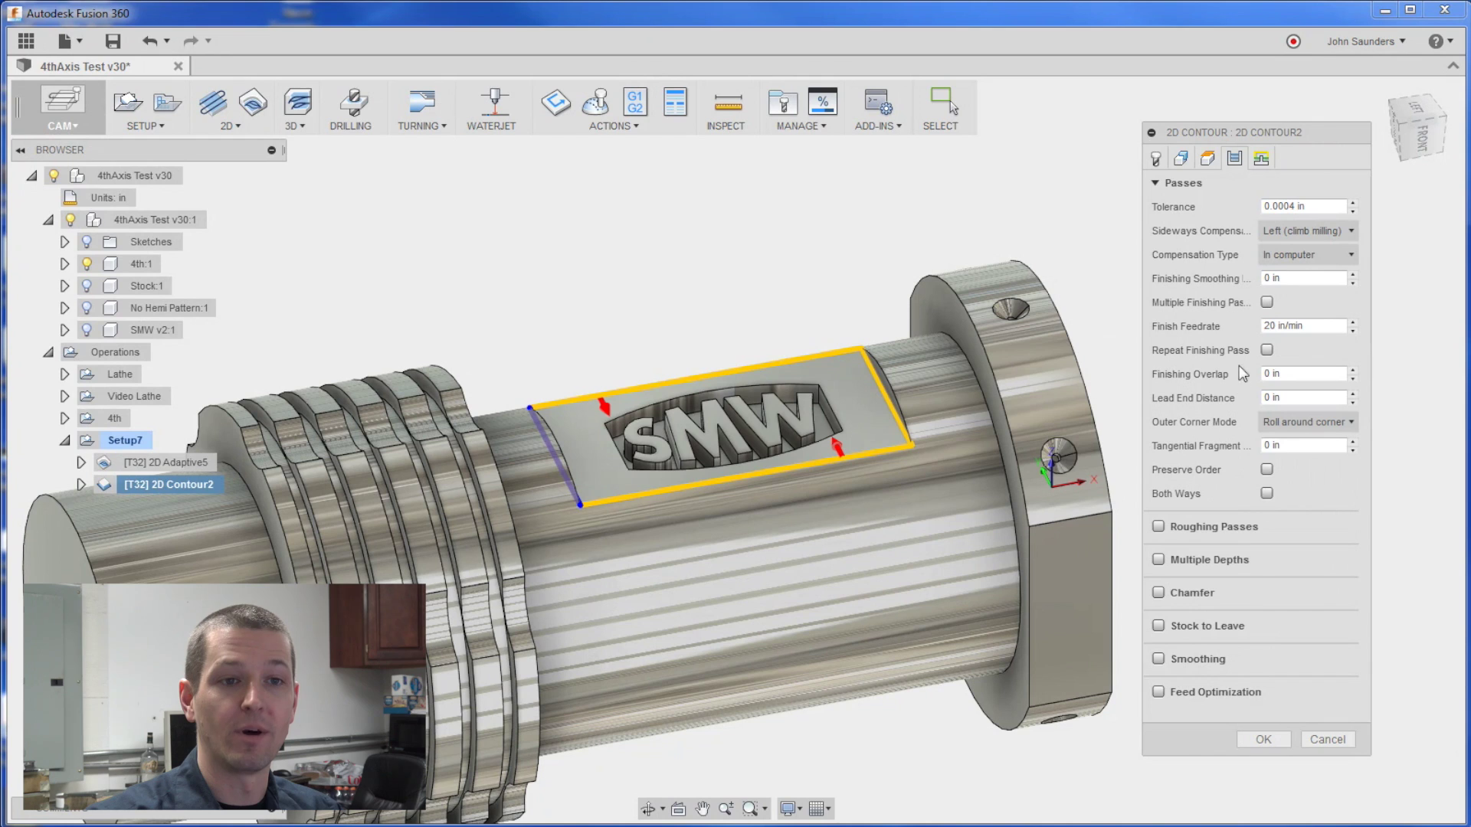
left_click(1156, 158)
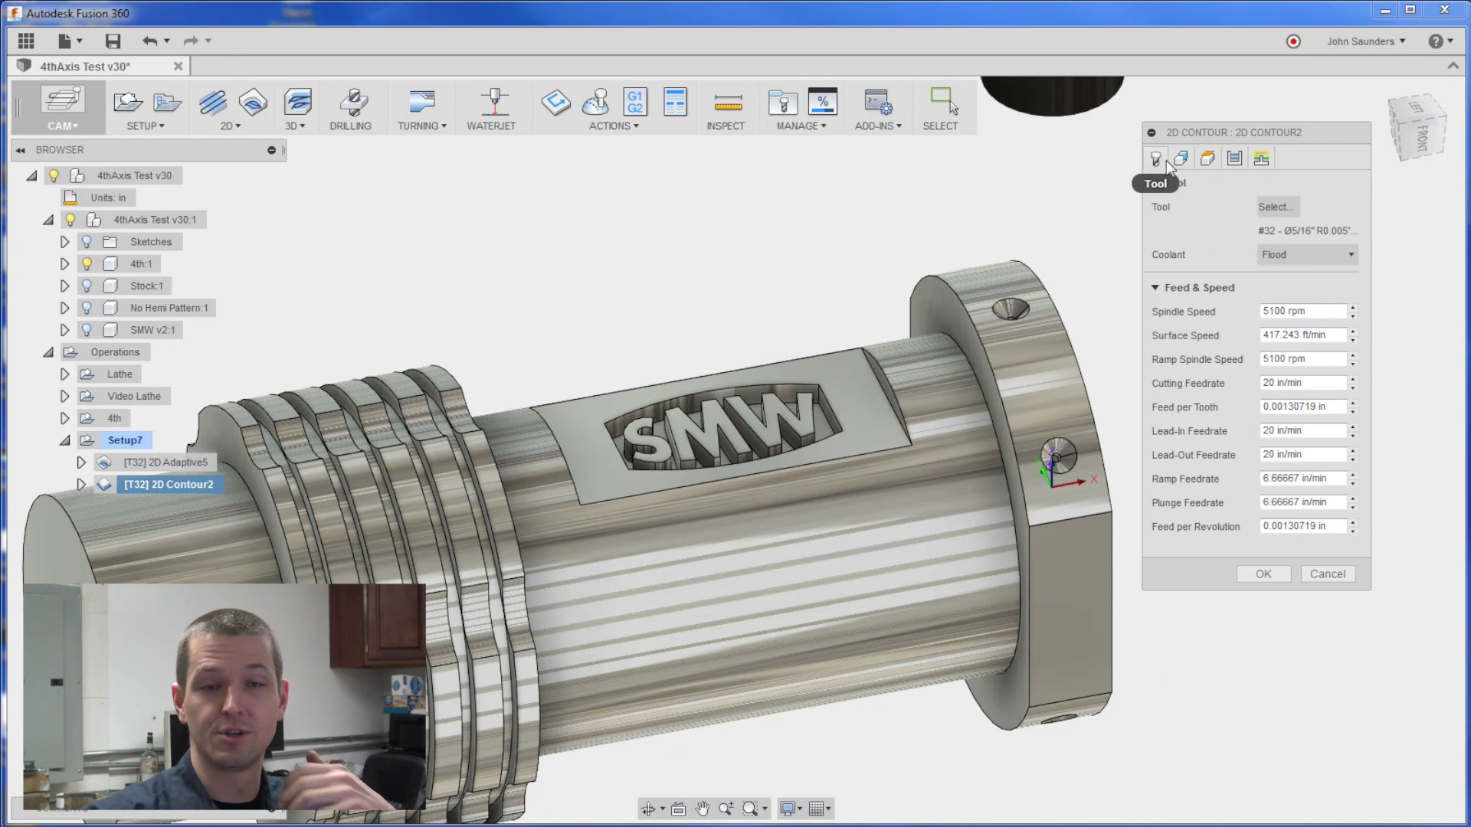
left_click(1181, 159)
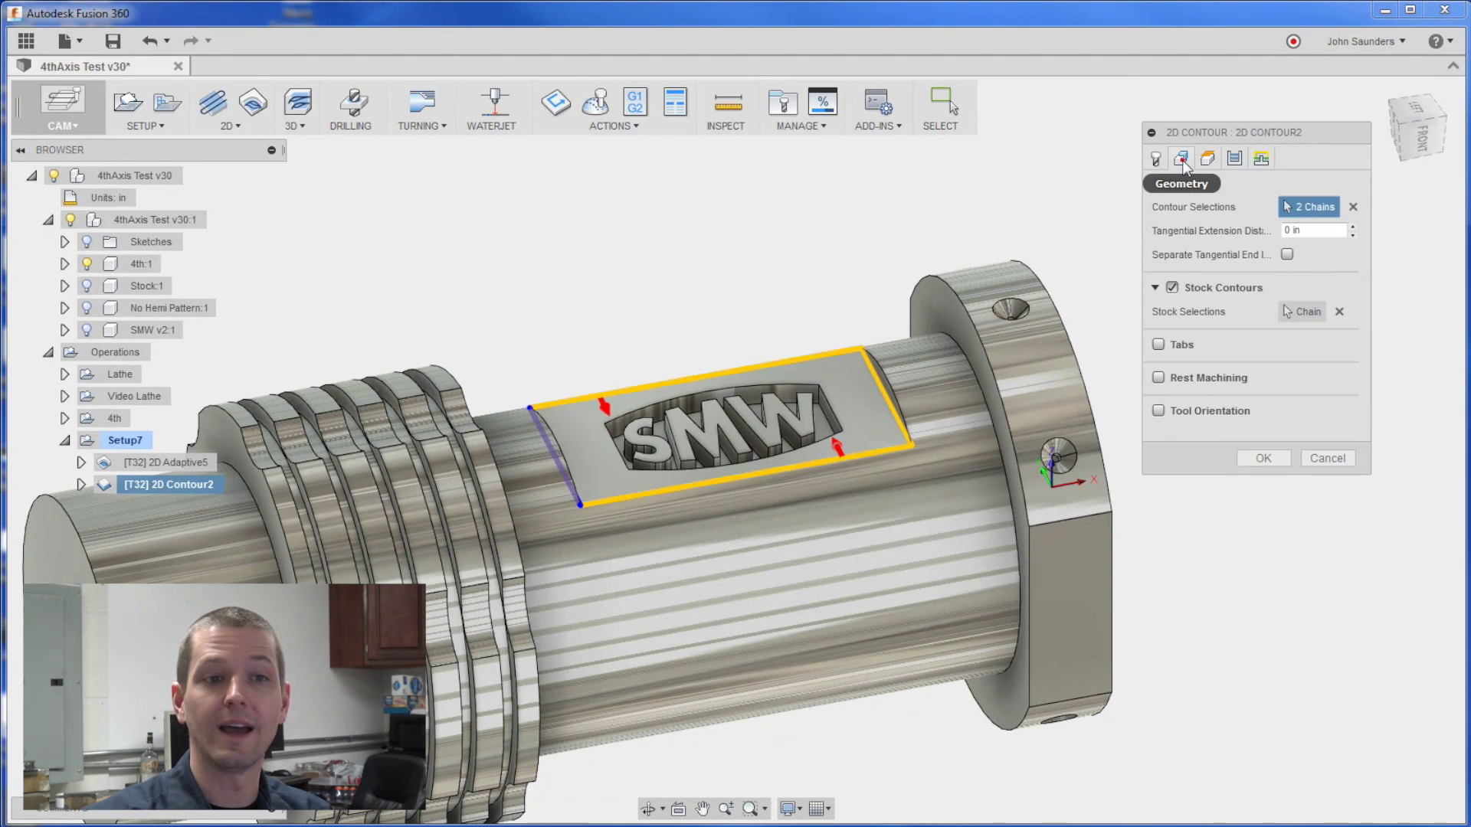
left_click(1263, 458)
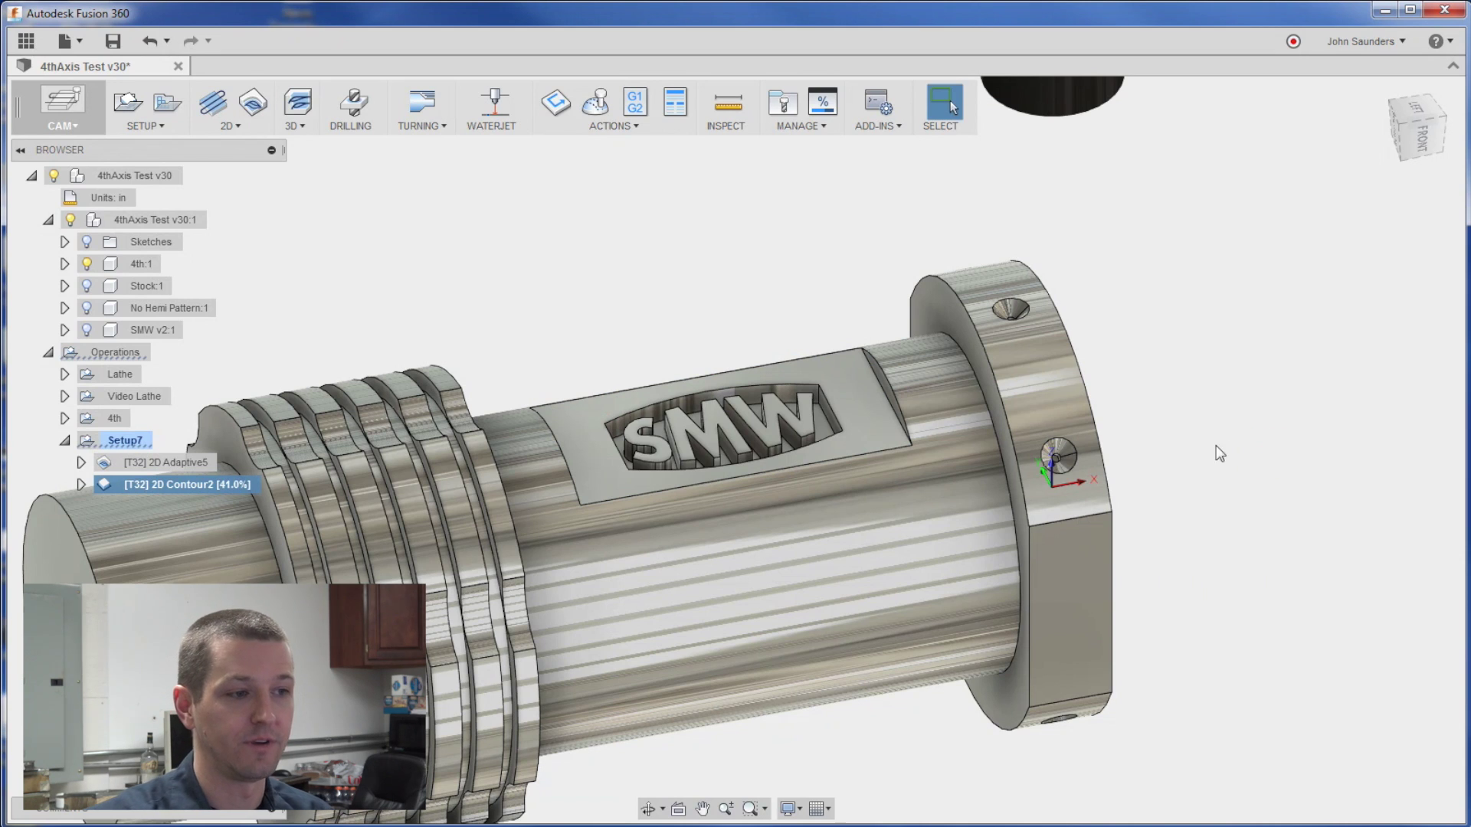
middle_click_drag(628, 295, 789, 360, "shift")
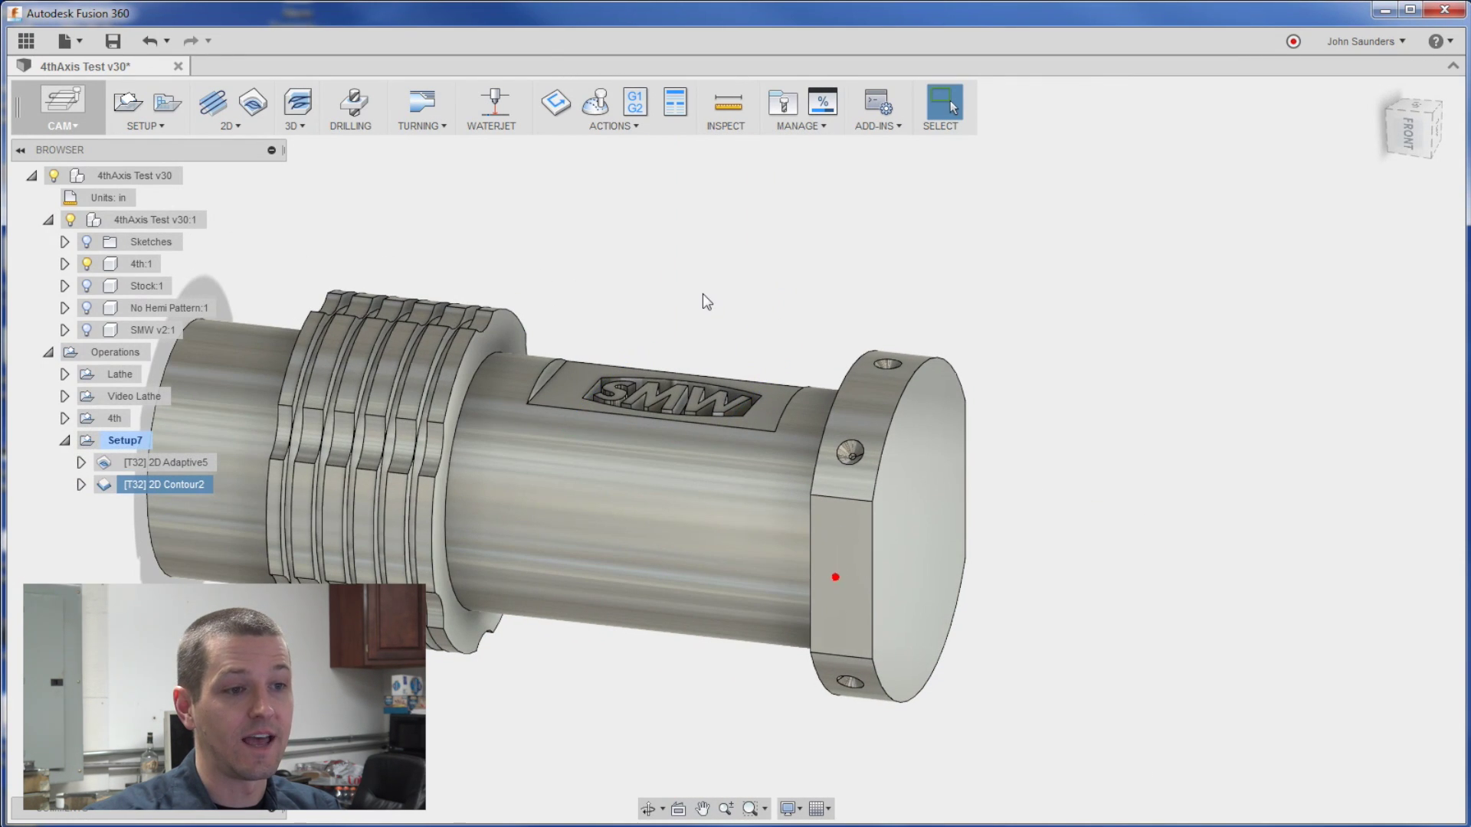
Create a 2D Adaptive Clearing operation with the end ring's flat side face as its pocket
left_click(233, 129)
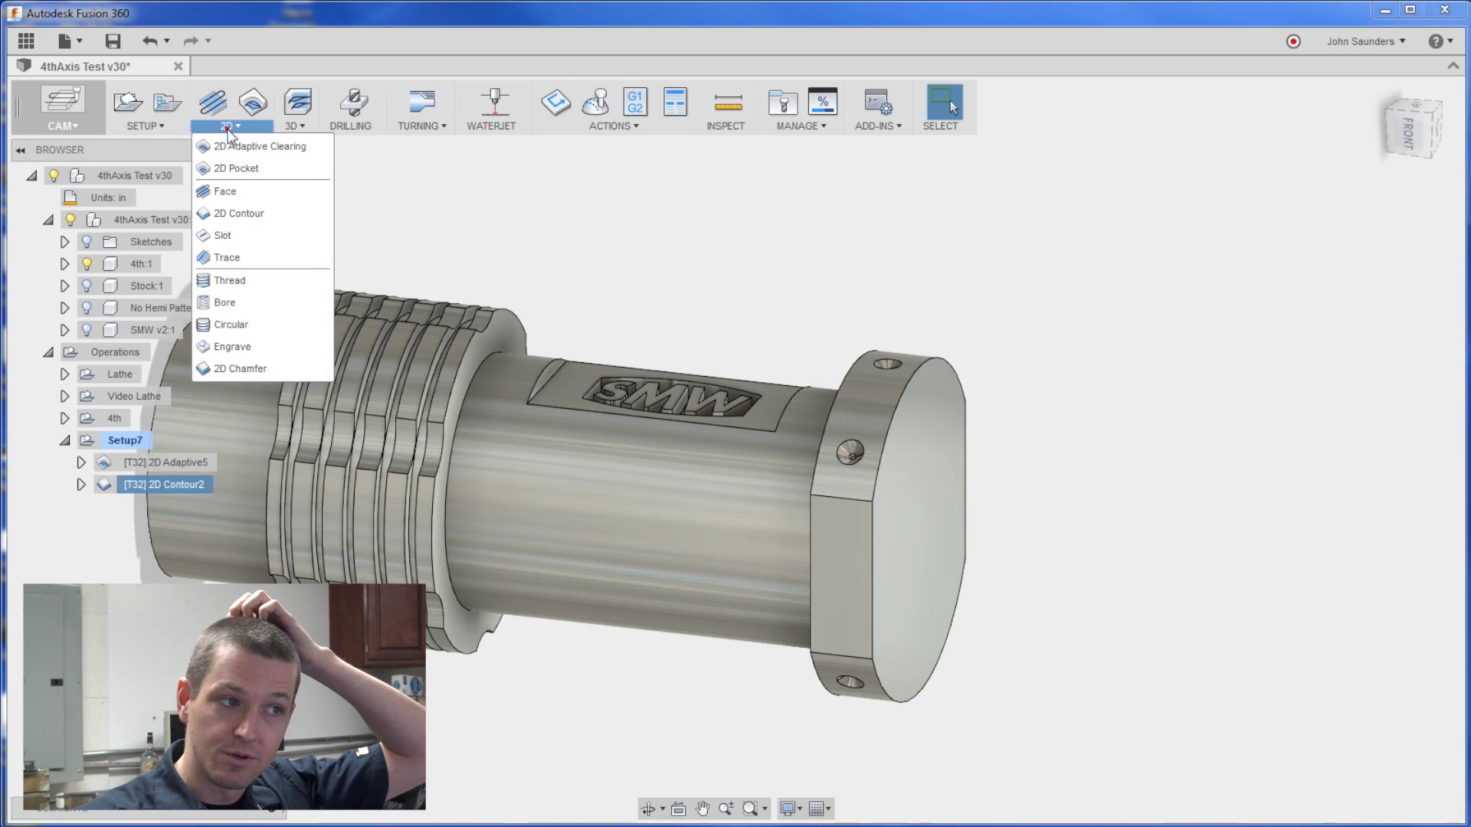
left_click(228, 147)
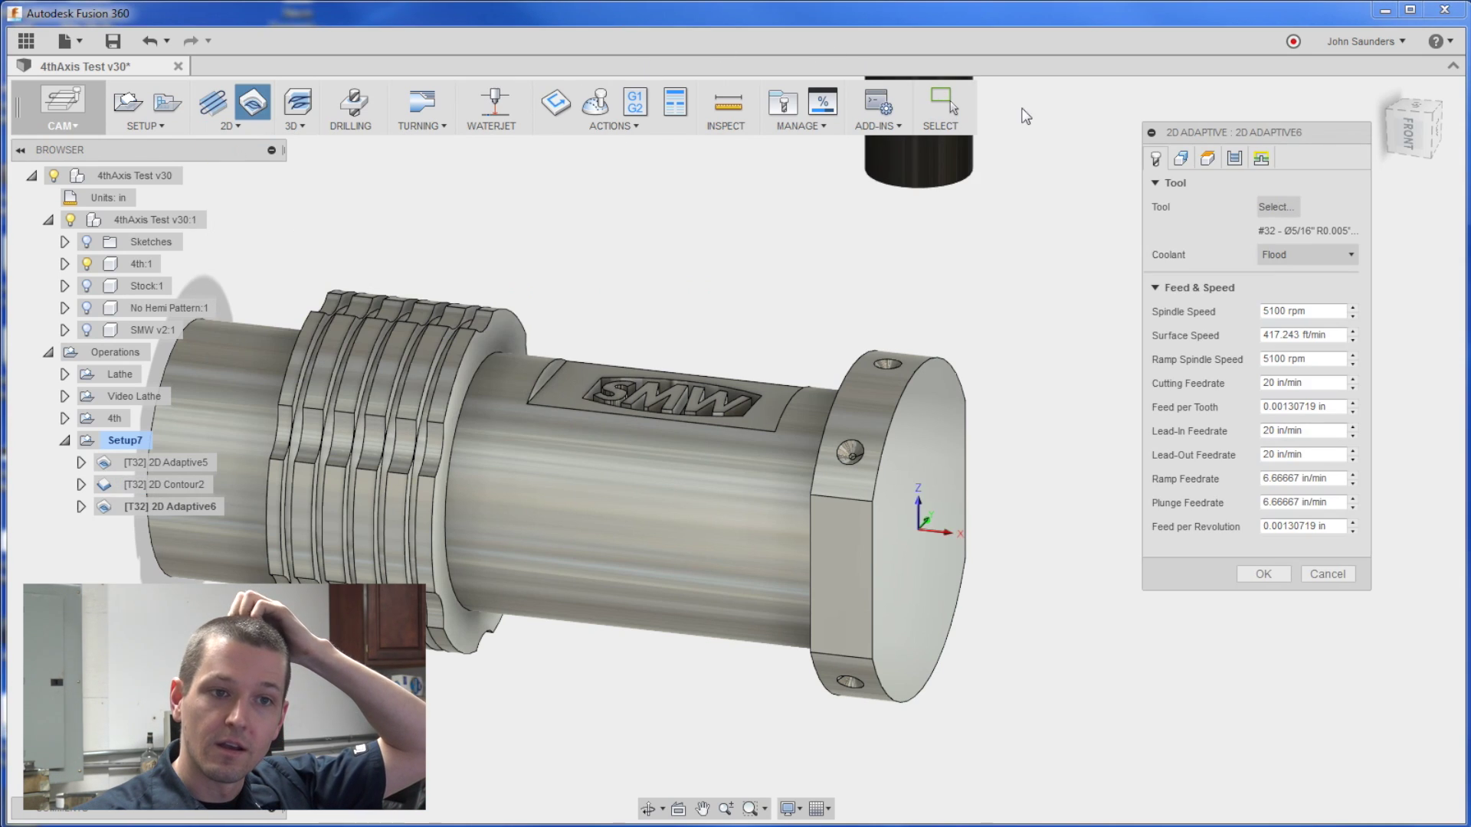
left_click(1182, 158)
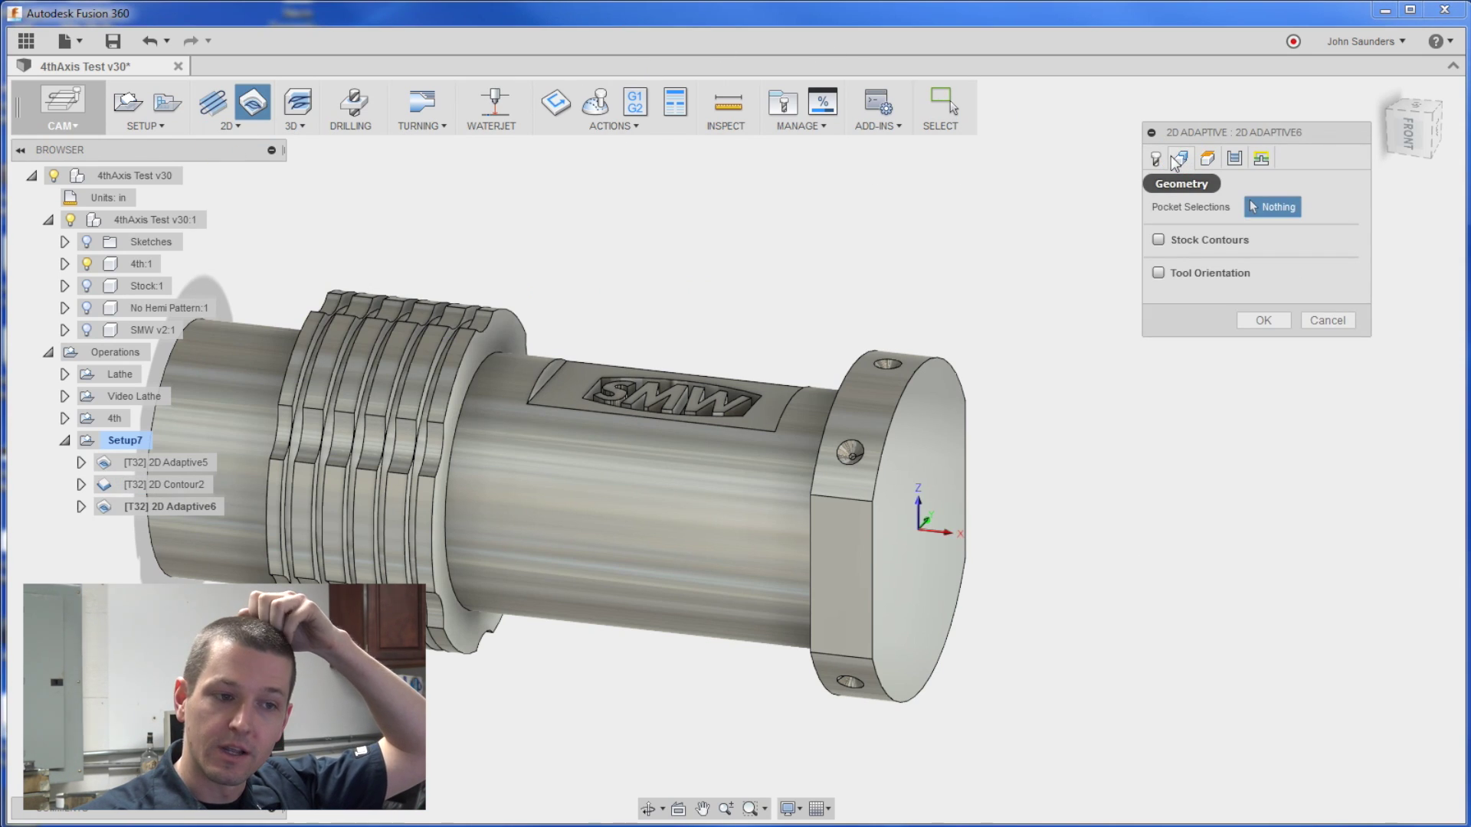
left_click(839, 557)
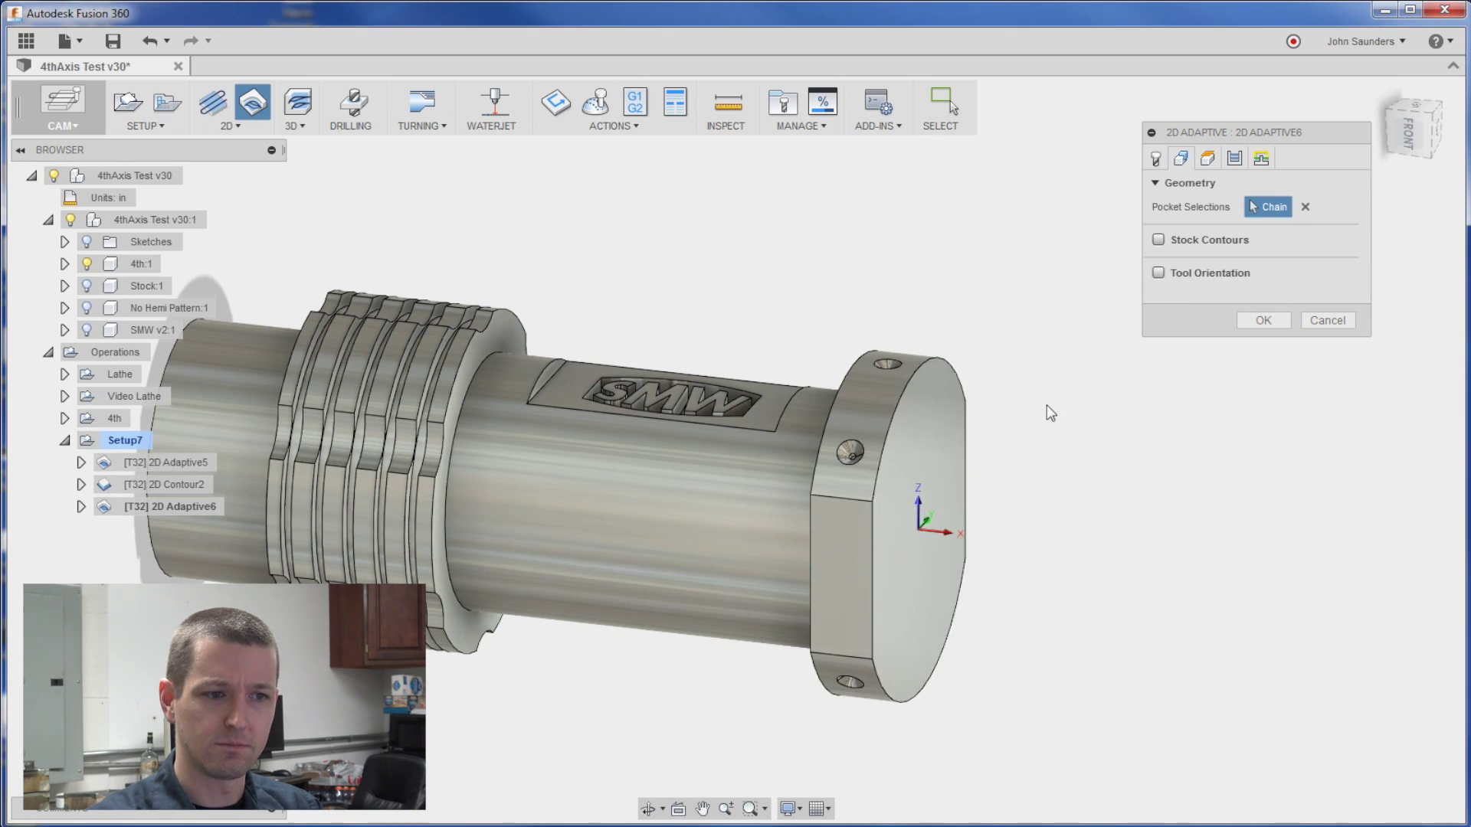
middle_click_drag(1041, 469, 1120, 449, "shift")
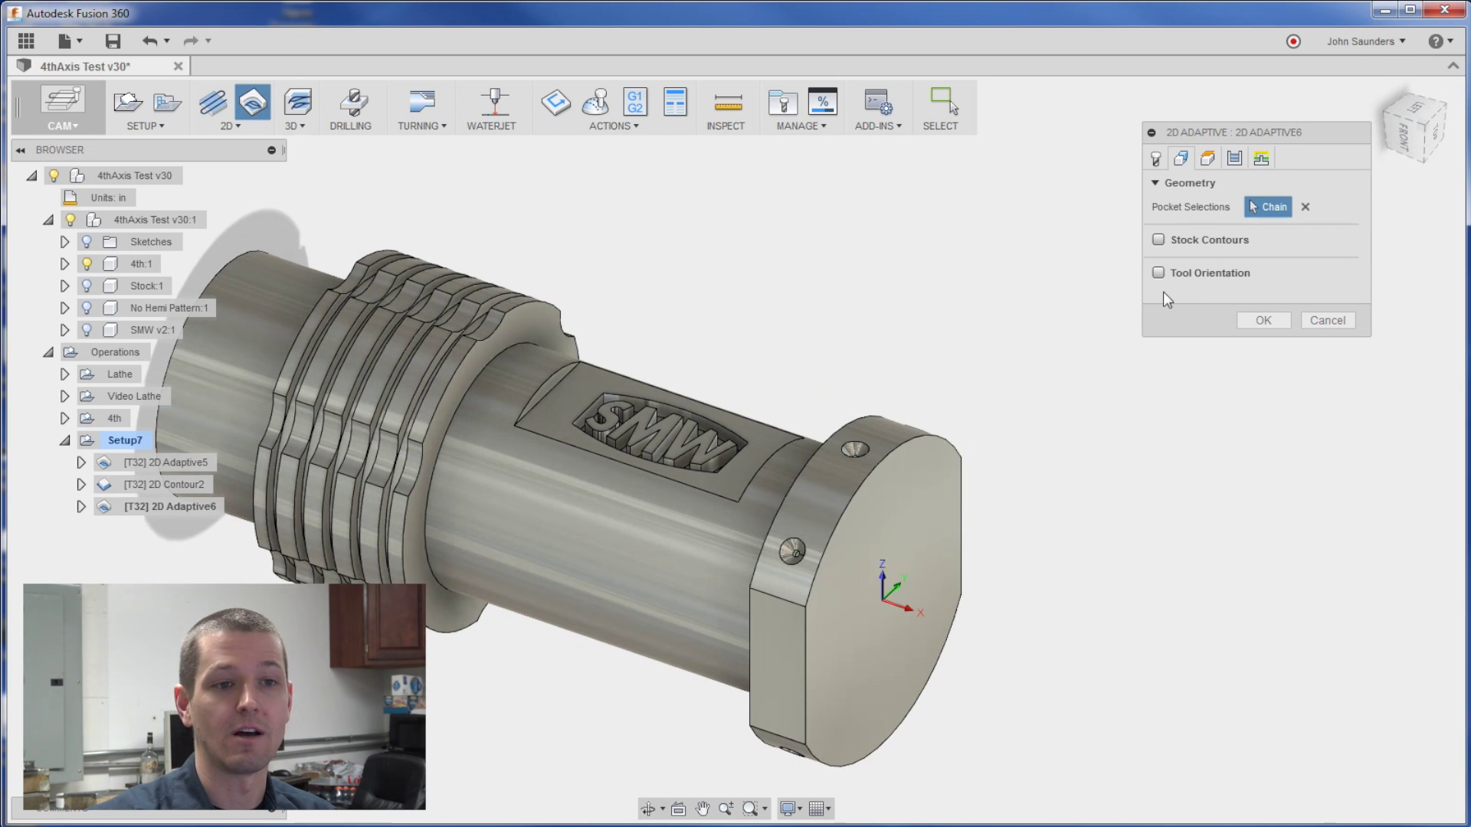
Orient the tool with Z from the flat side face and X from the end face, then generate the toolpath
left_click(1157, 274)
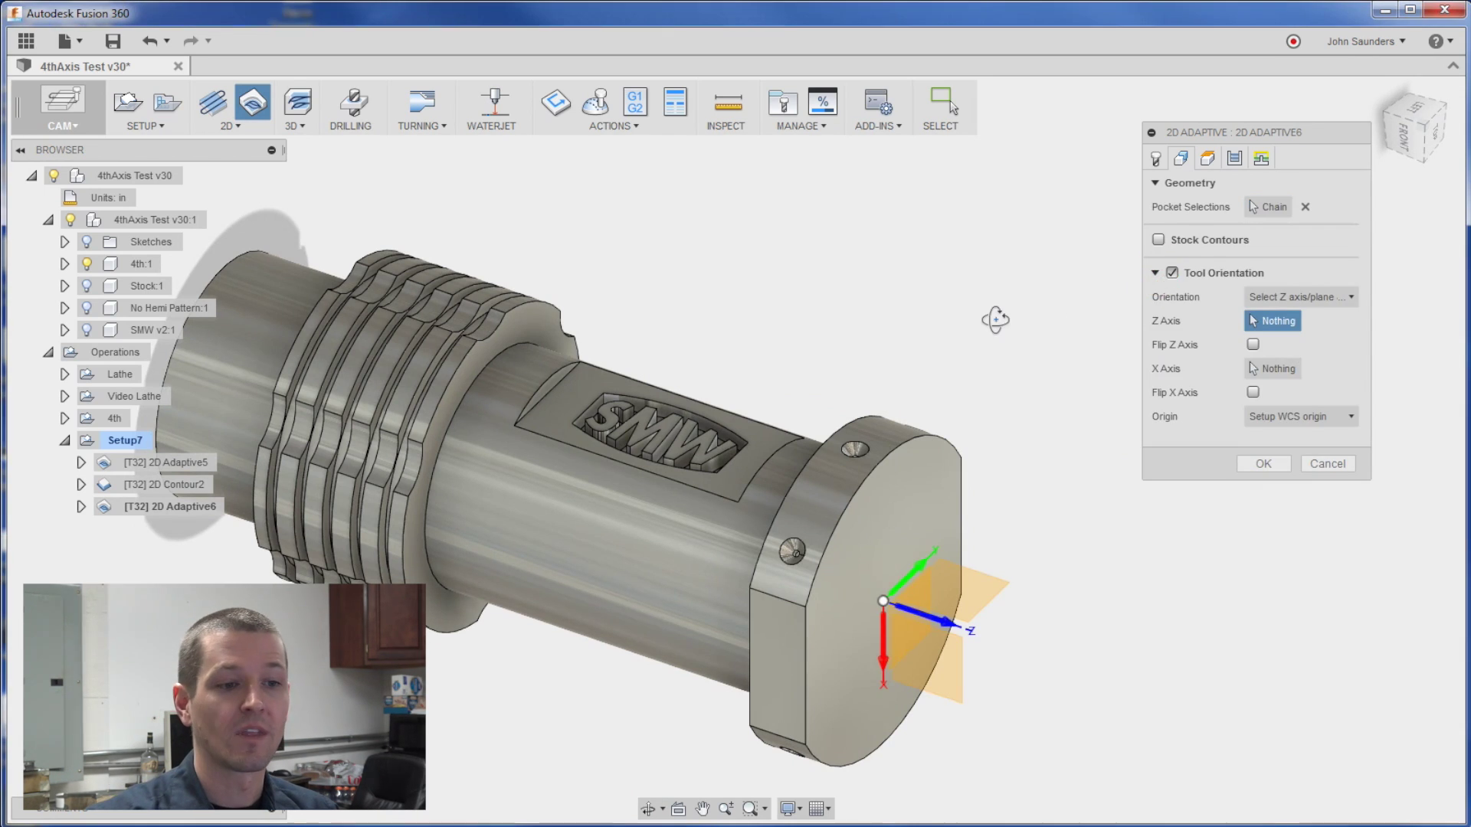
middle_click_drag(995, 320, 912, 305, "shift")
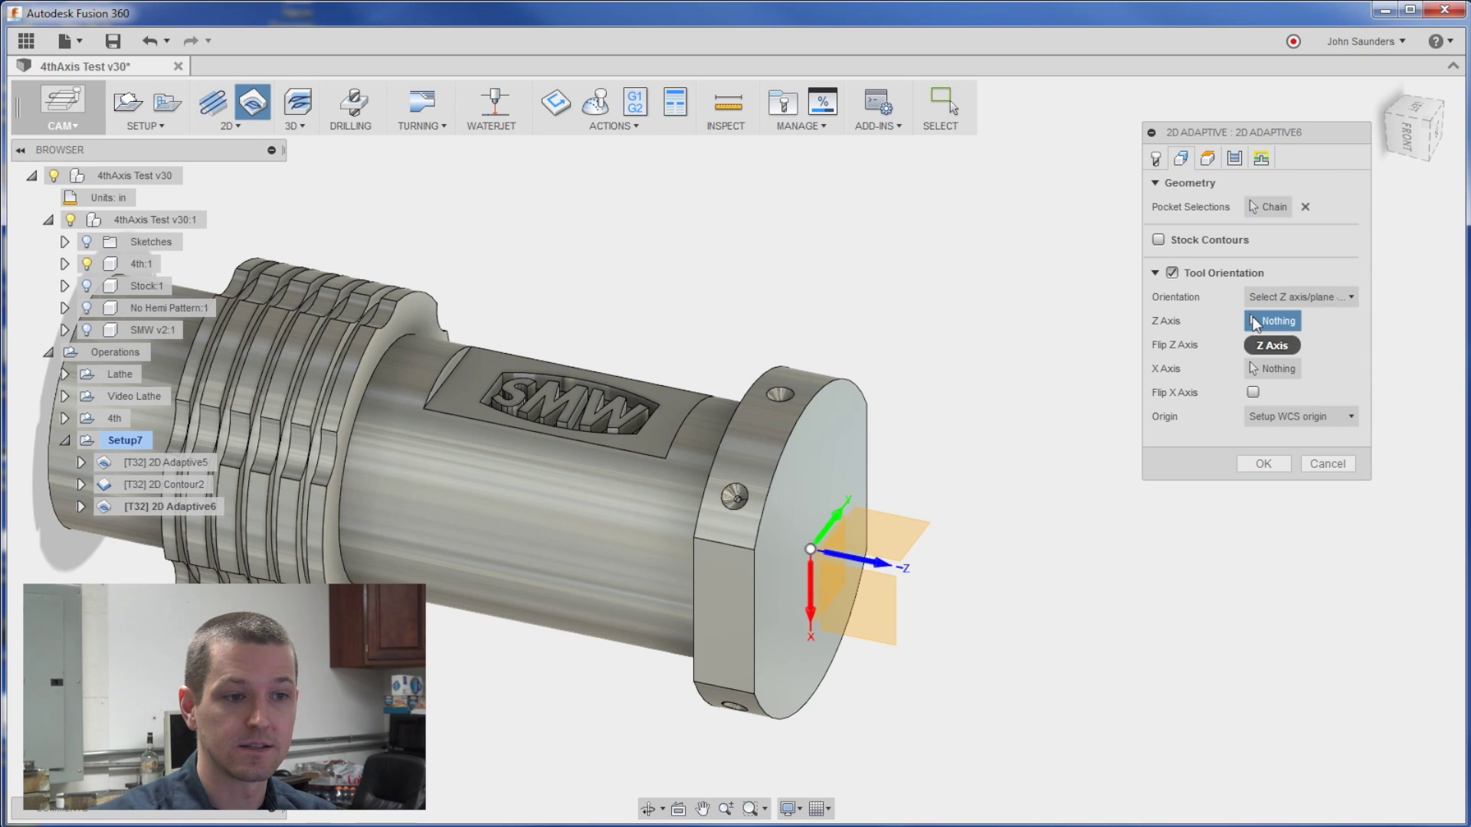
left_click(715, 600)
middle_click_drag(945, 574, 984, 682, "shift")
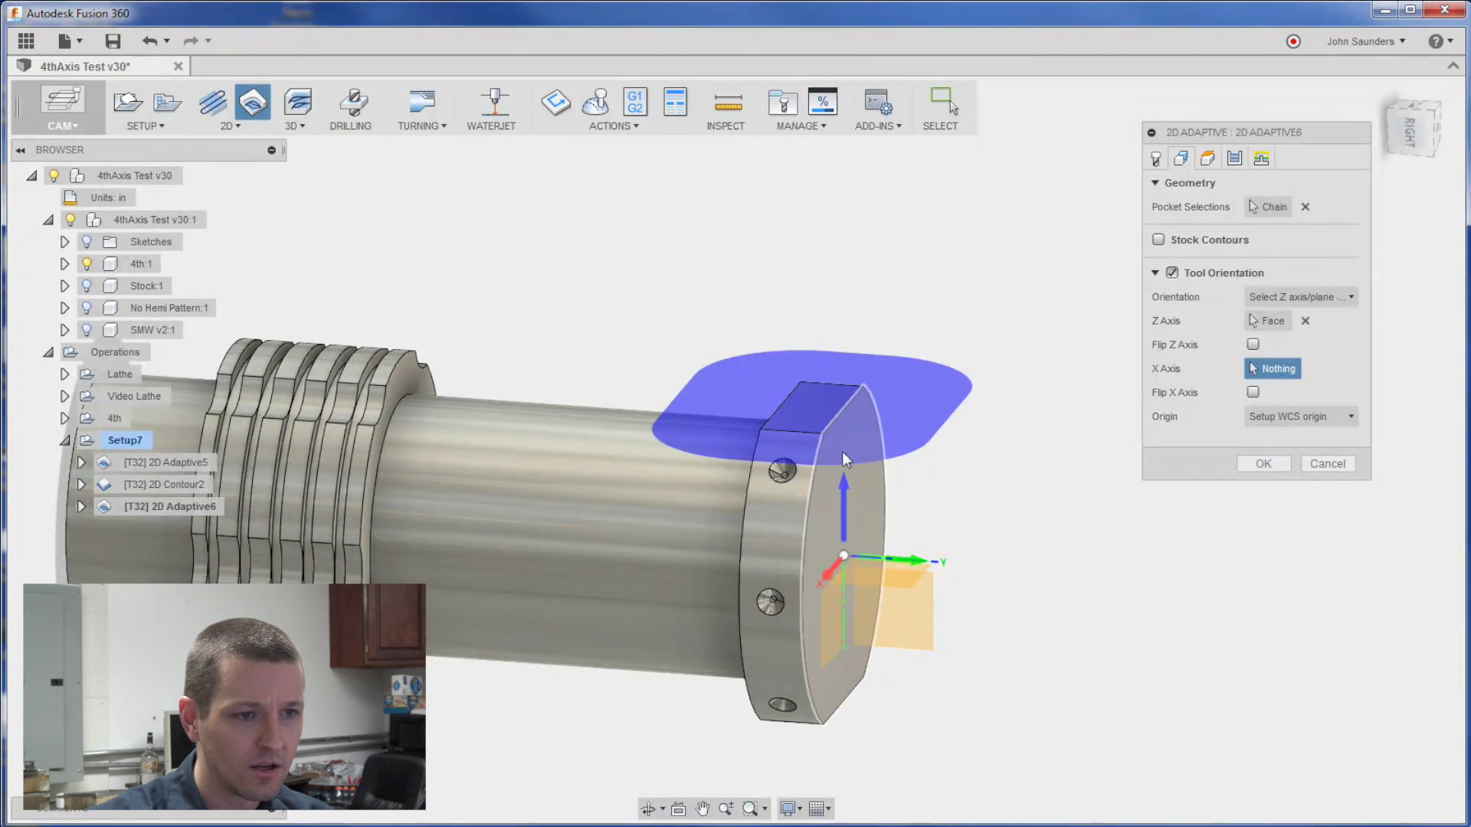
left_click(868, 494)
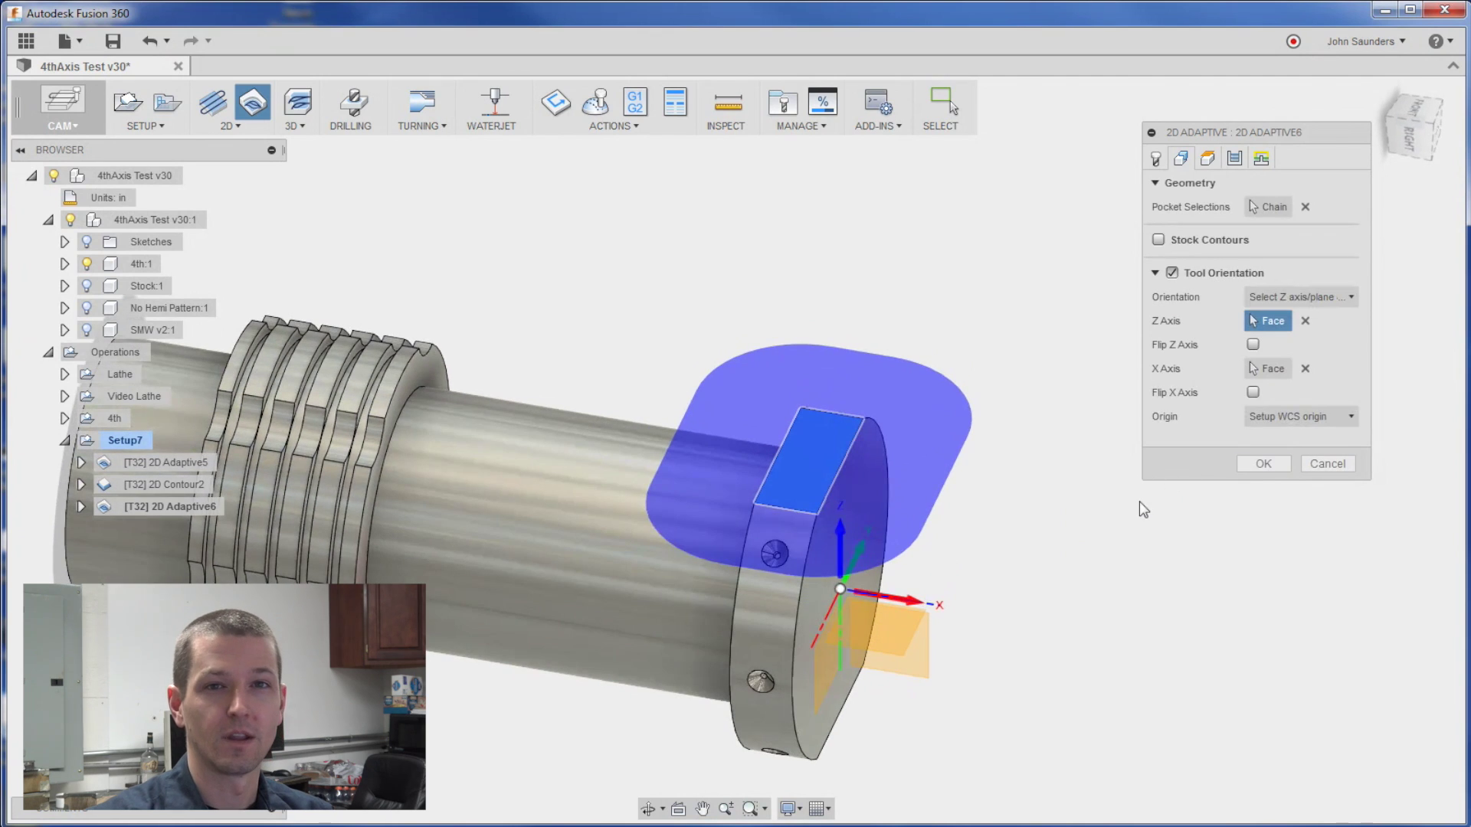
left_click(1262, 464)
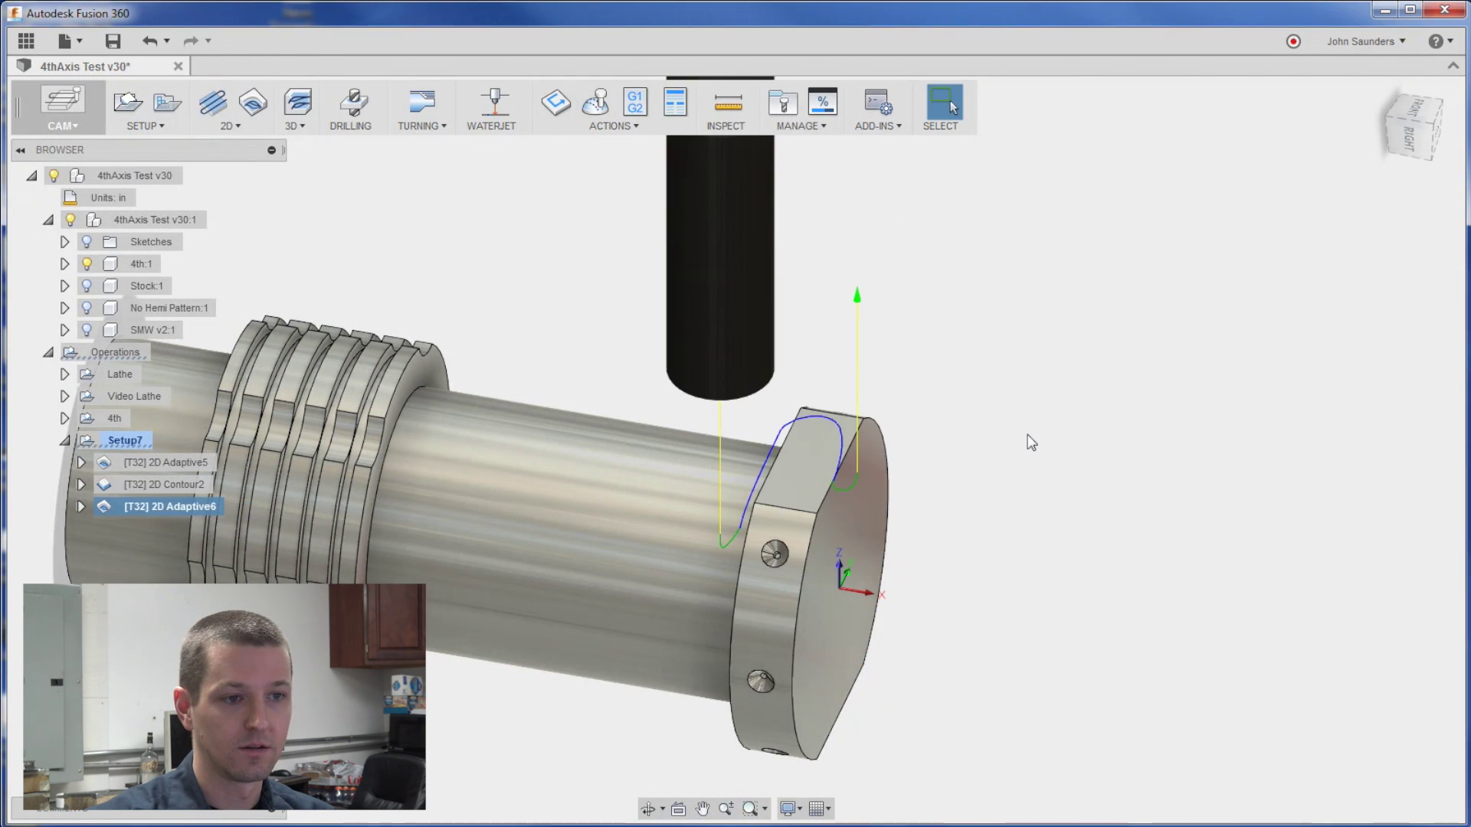
middle_click_drag(1026, 443, 955, 572, "shift")
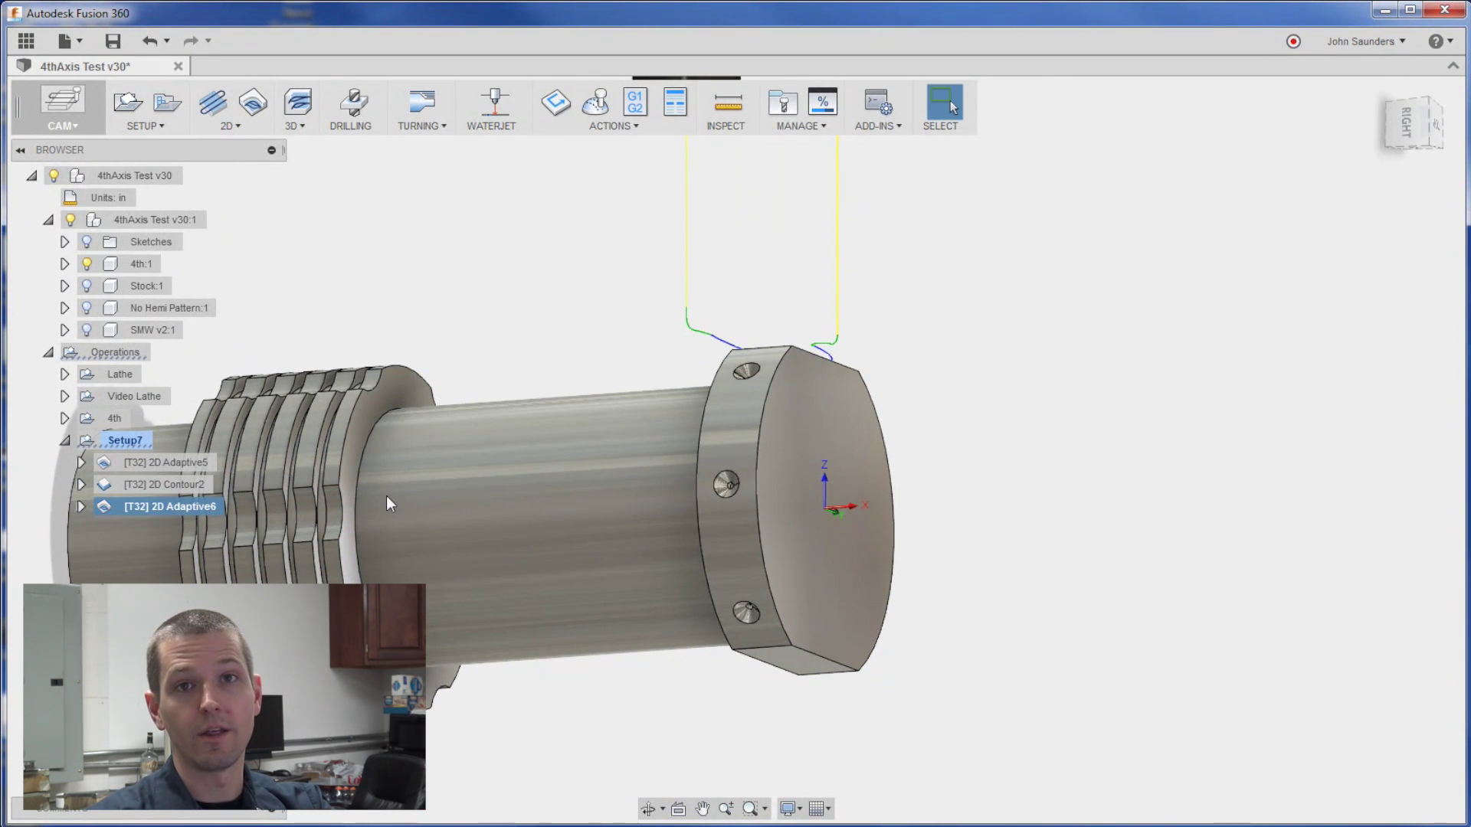
middle_click_drag(493, 424, 942, 571, "shift")
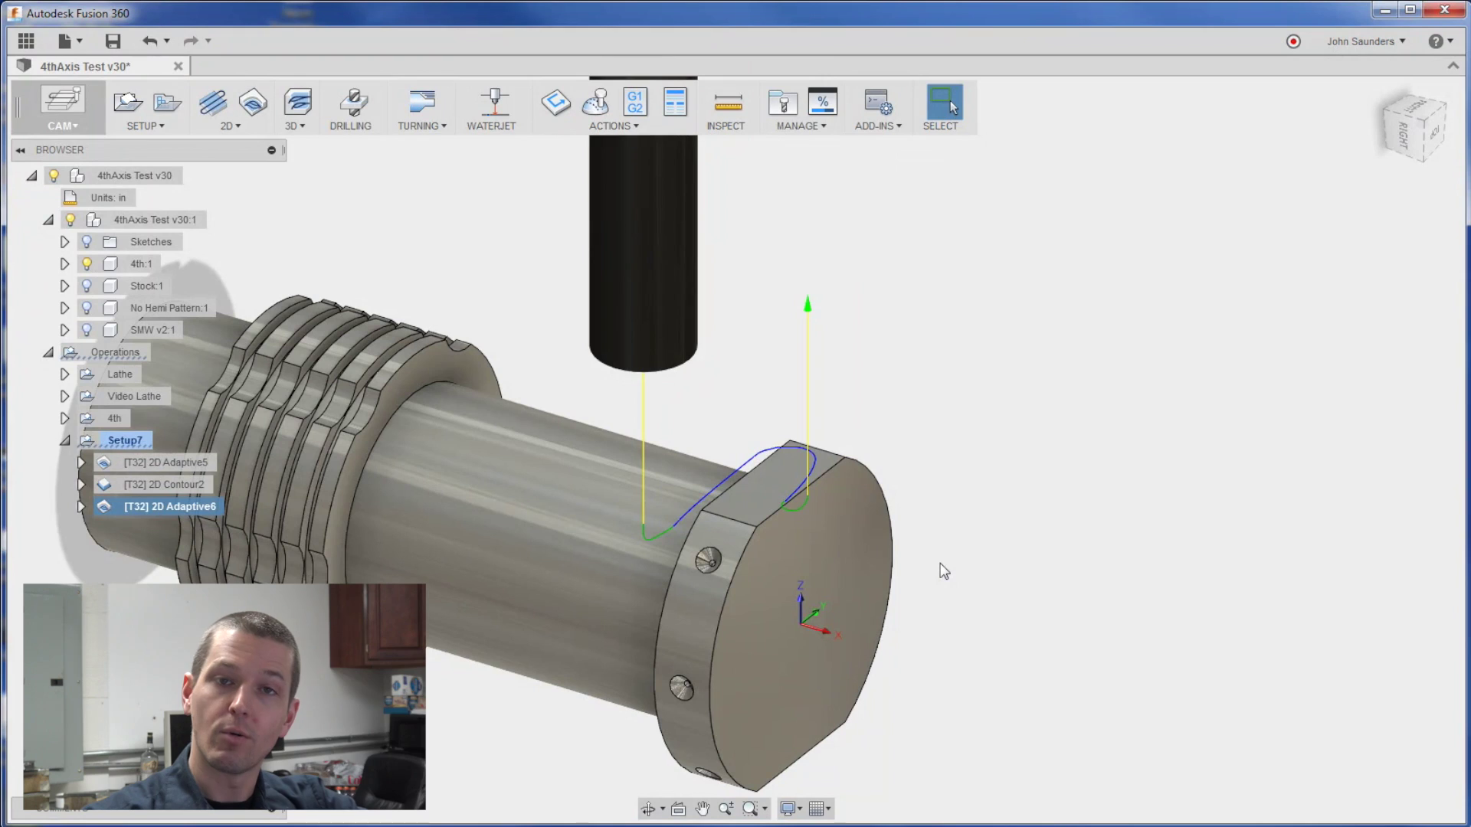
Put 2D Adaptive6 in a new circular pattern around the end face's circular edge, 2 instances over 360°
right_click(186, 513)
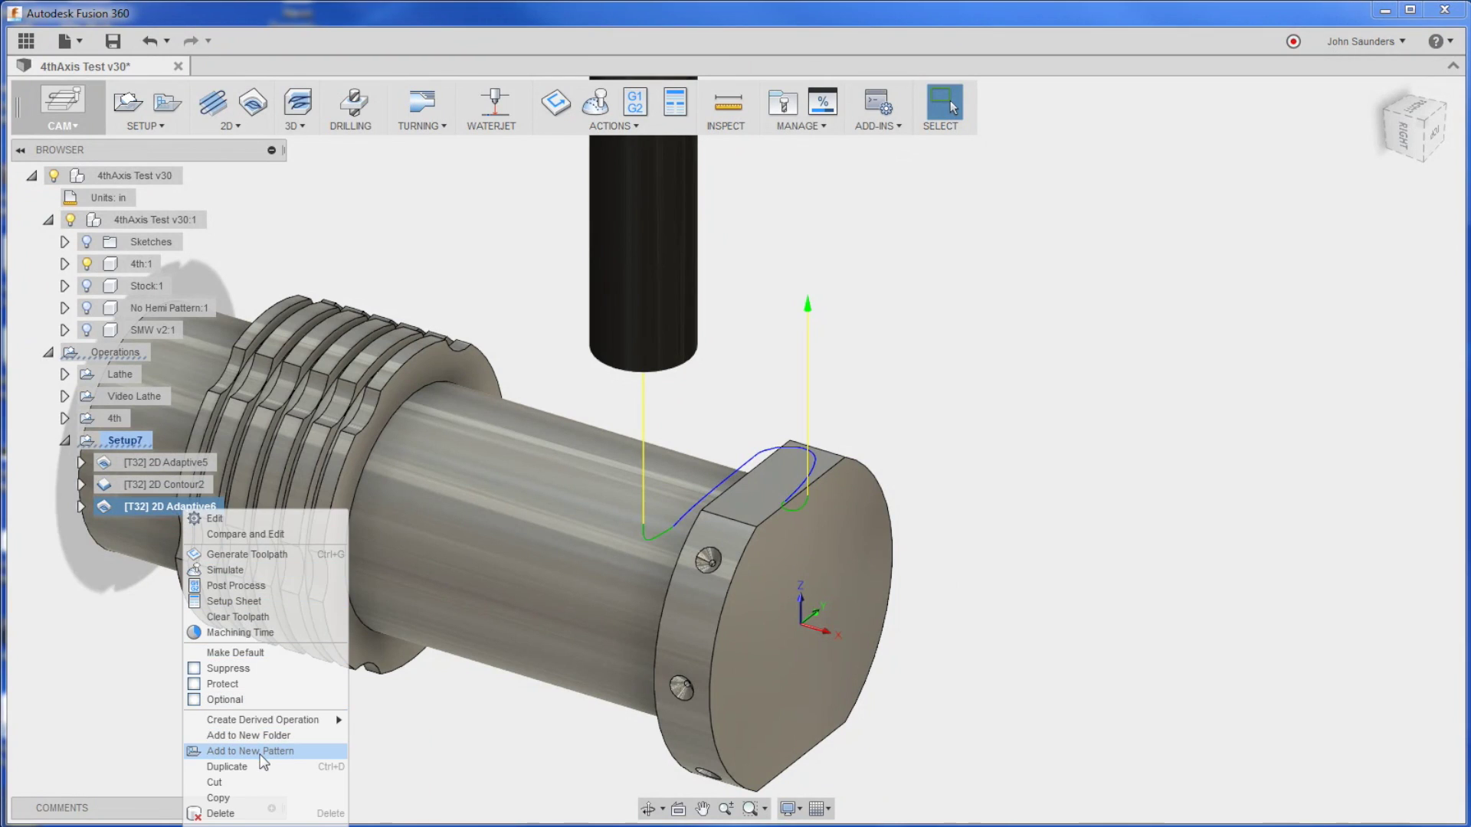
left_click(262, 754)
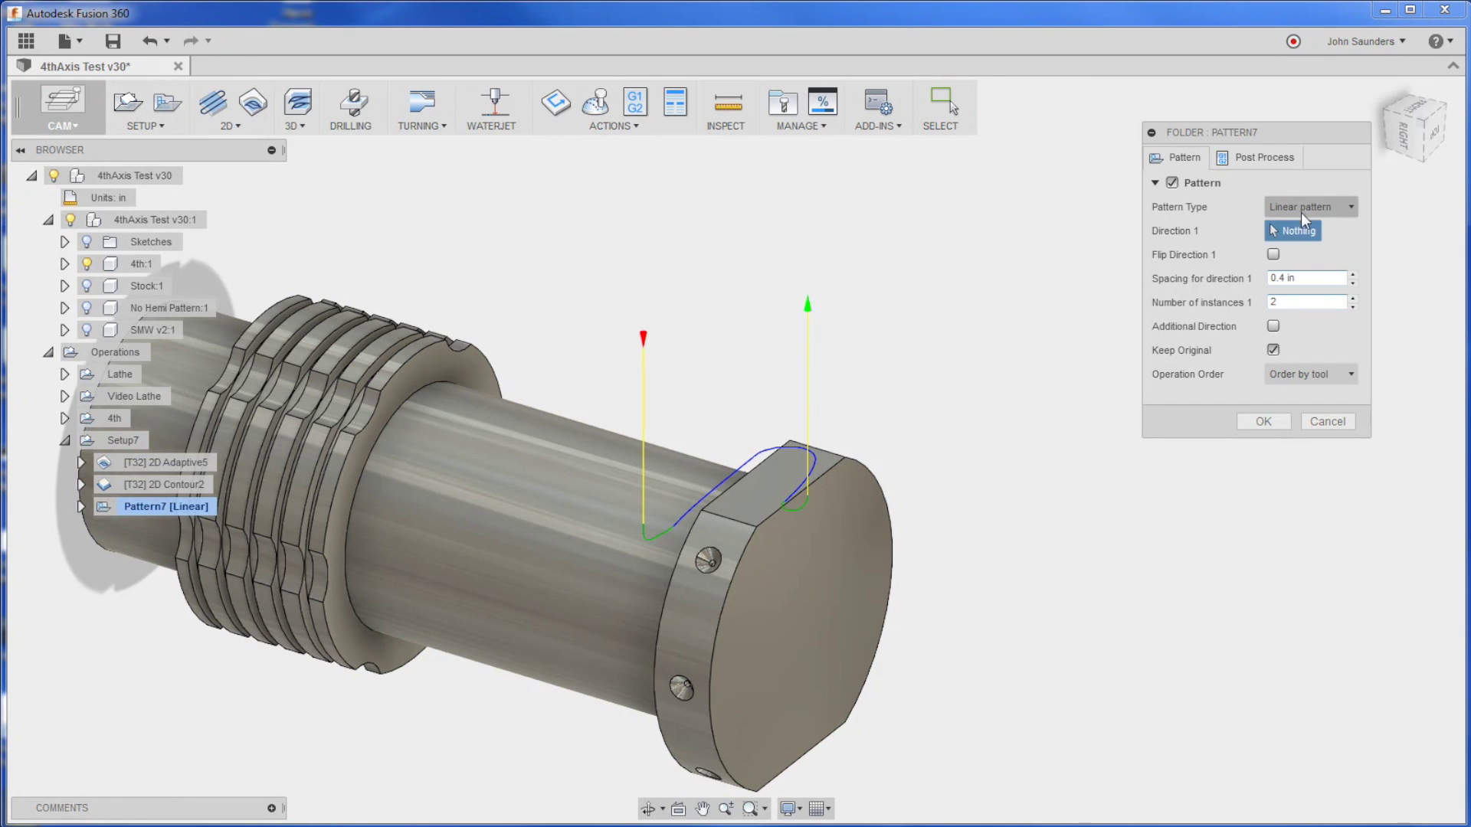
left_click(1303, 206)
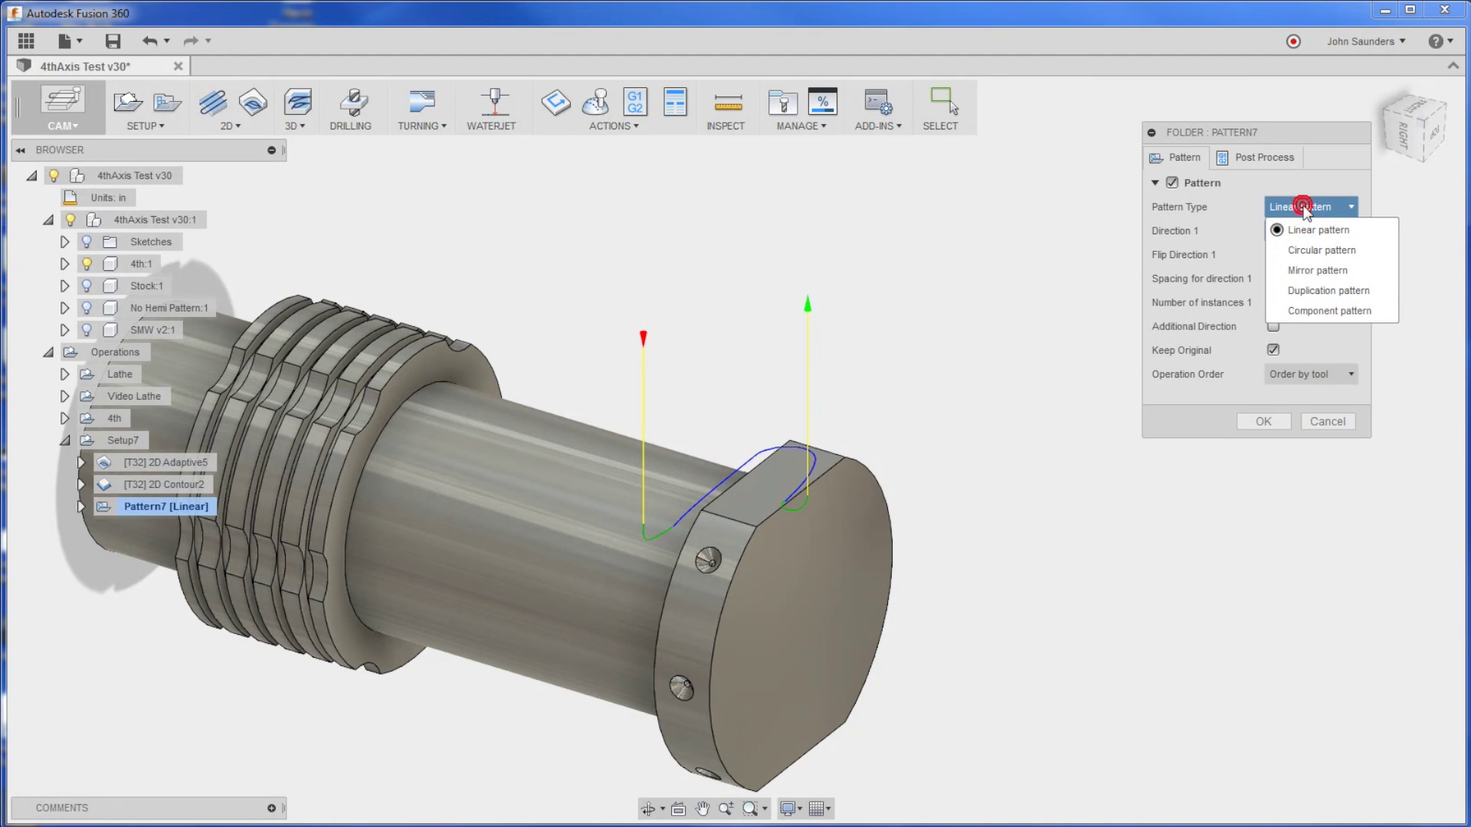
left_click(1337, 252)
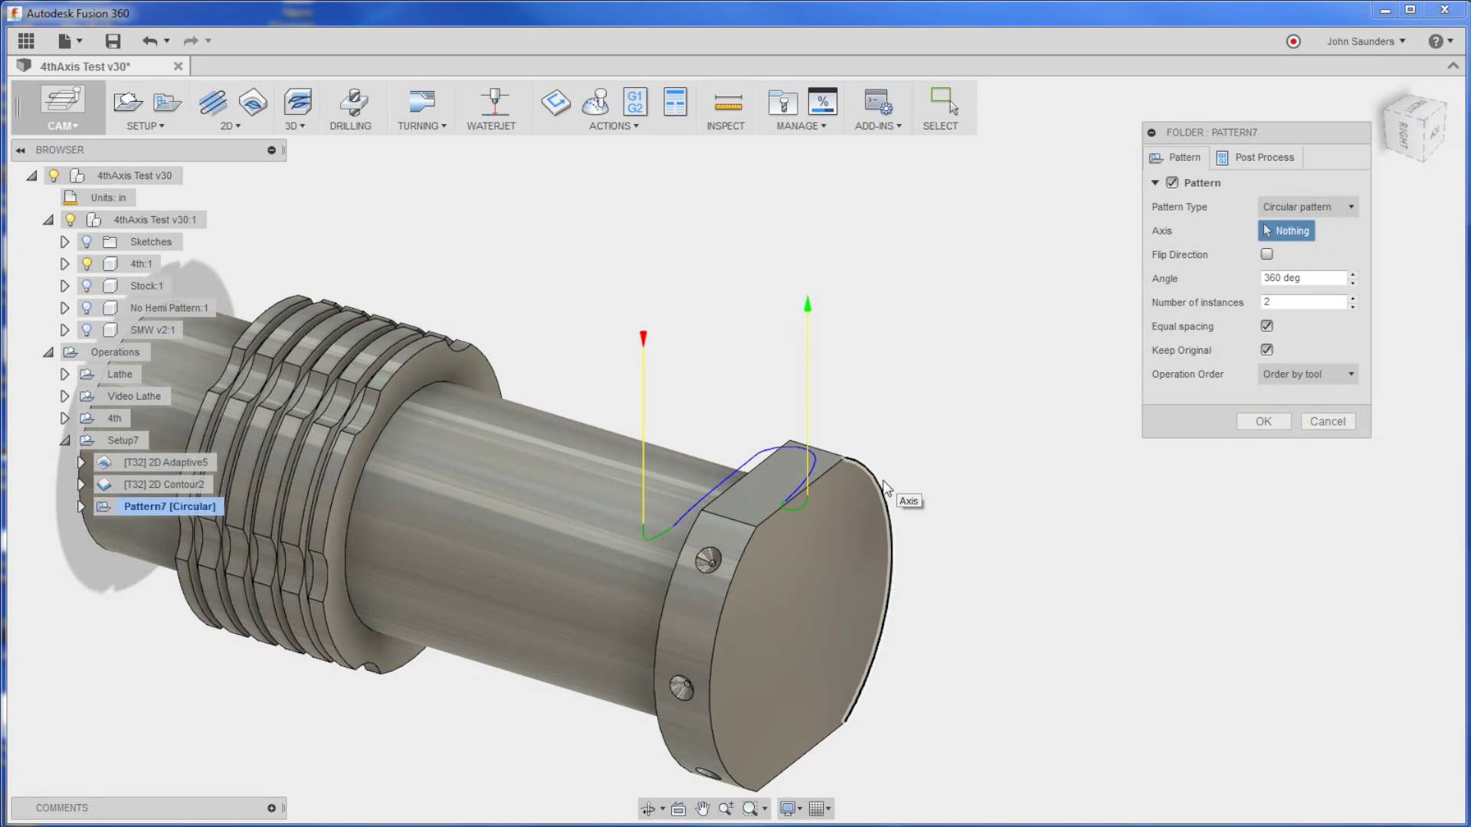
left_click(881, 486)
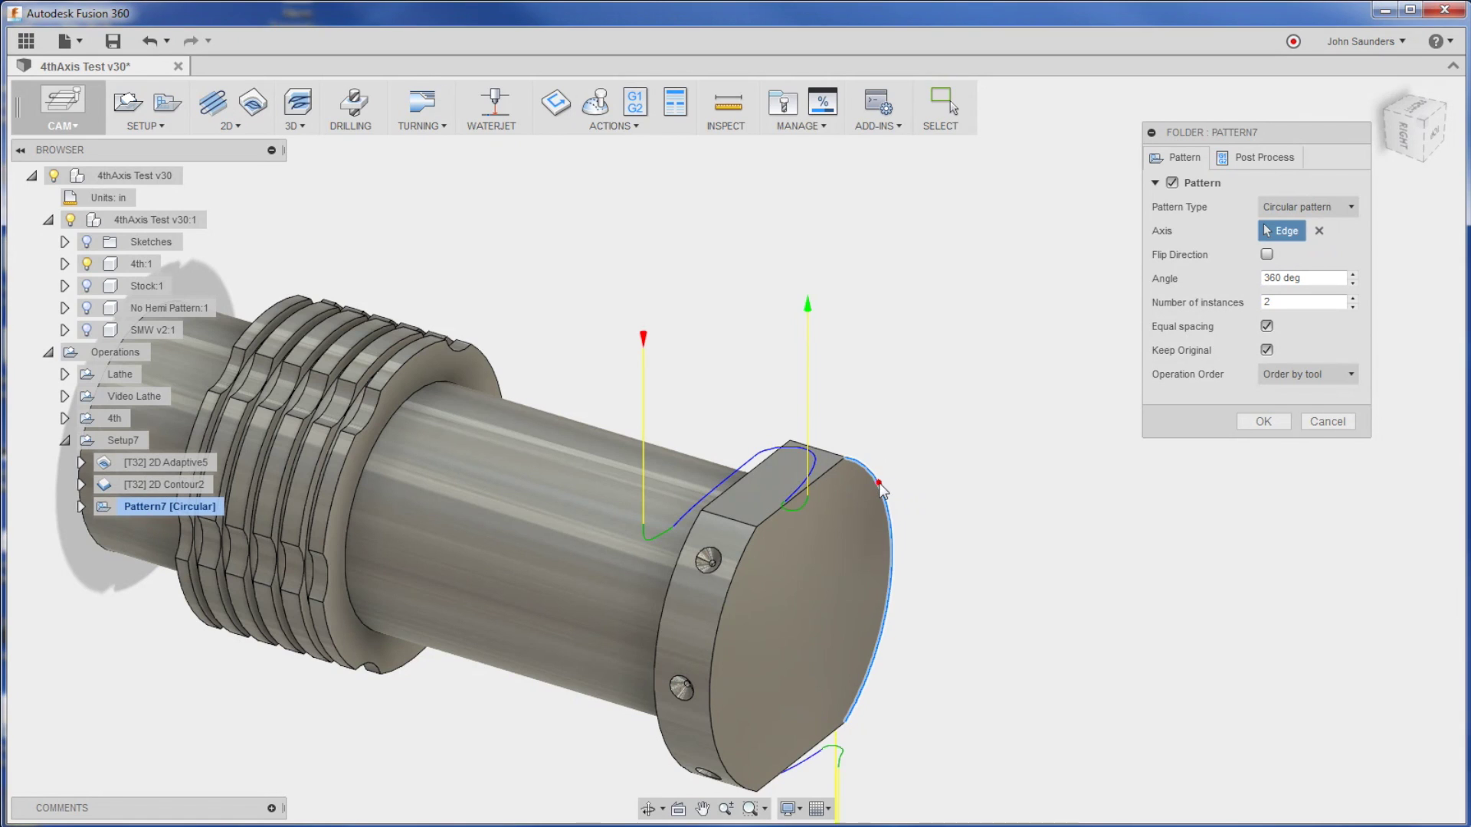
scroll(969, 534, "down", 5)
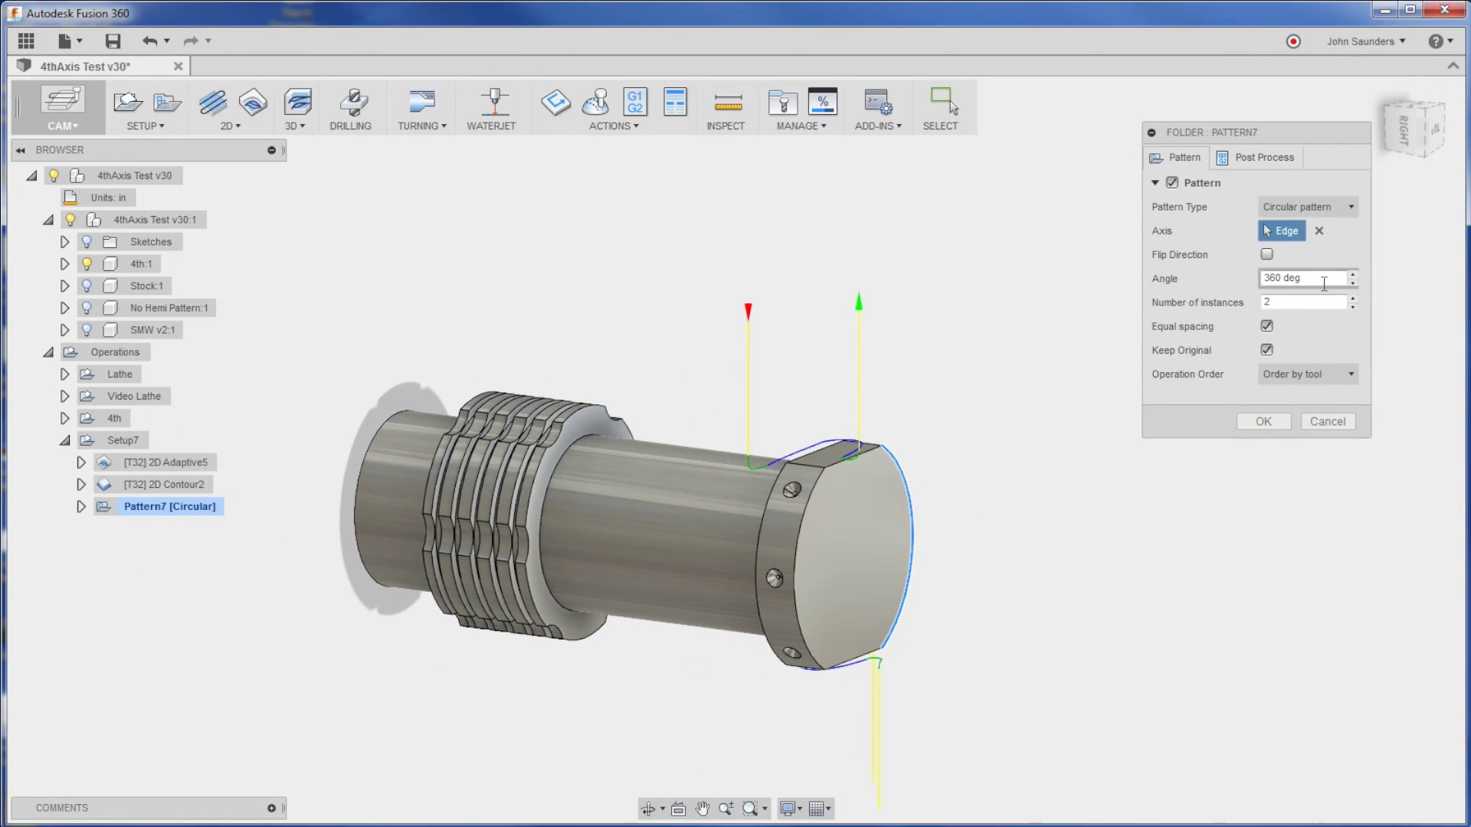
middle_click_drag(1030, 466, 964, 465, "shift")
scroll(948, 467, "up", 5)
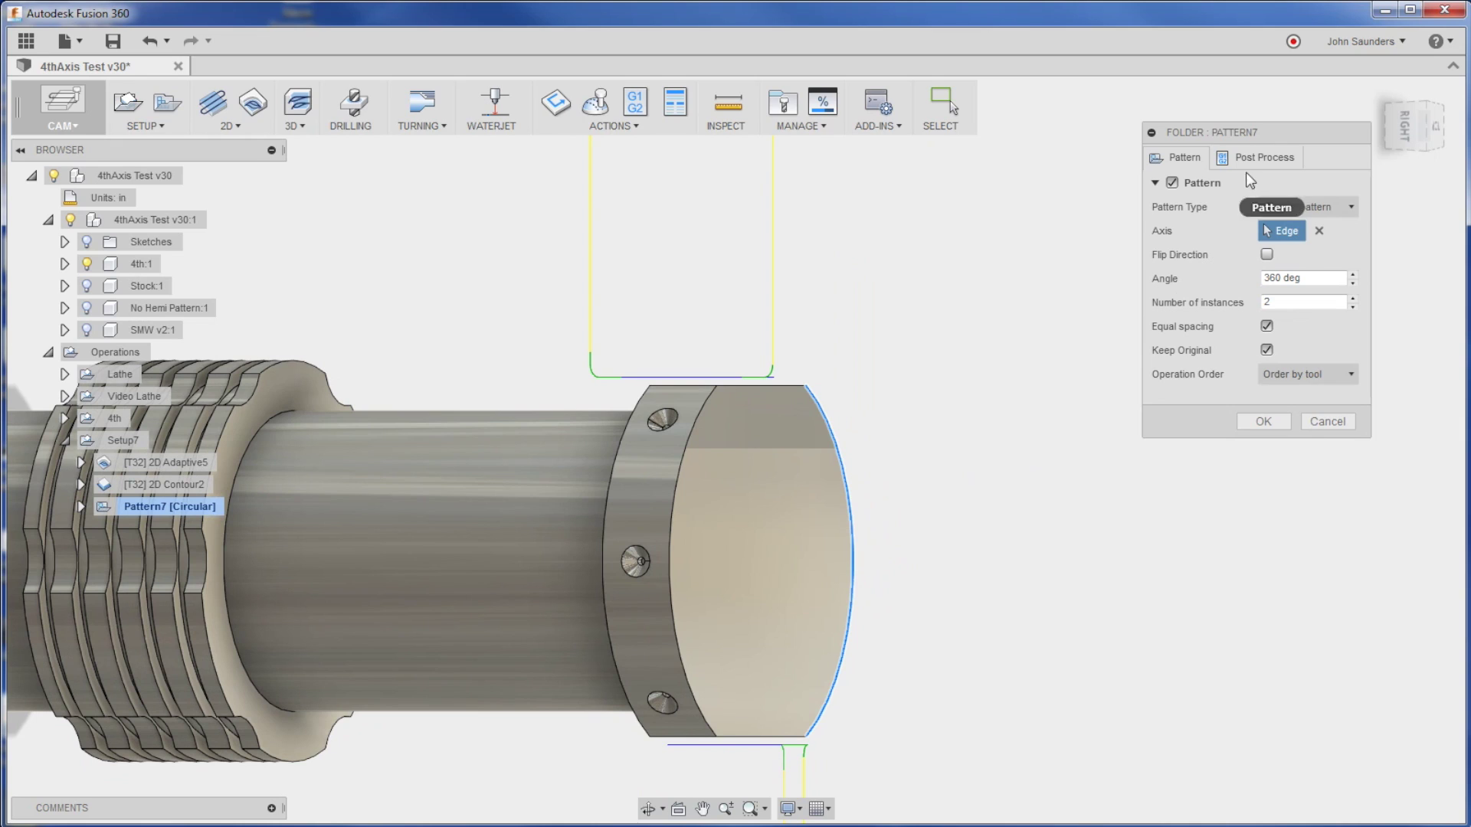
left_click(1263, 422)
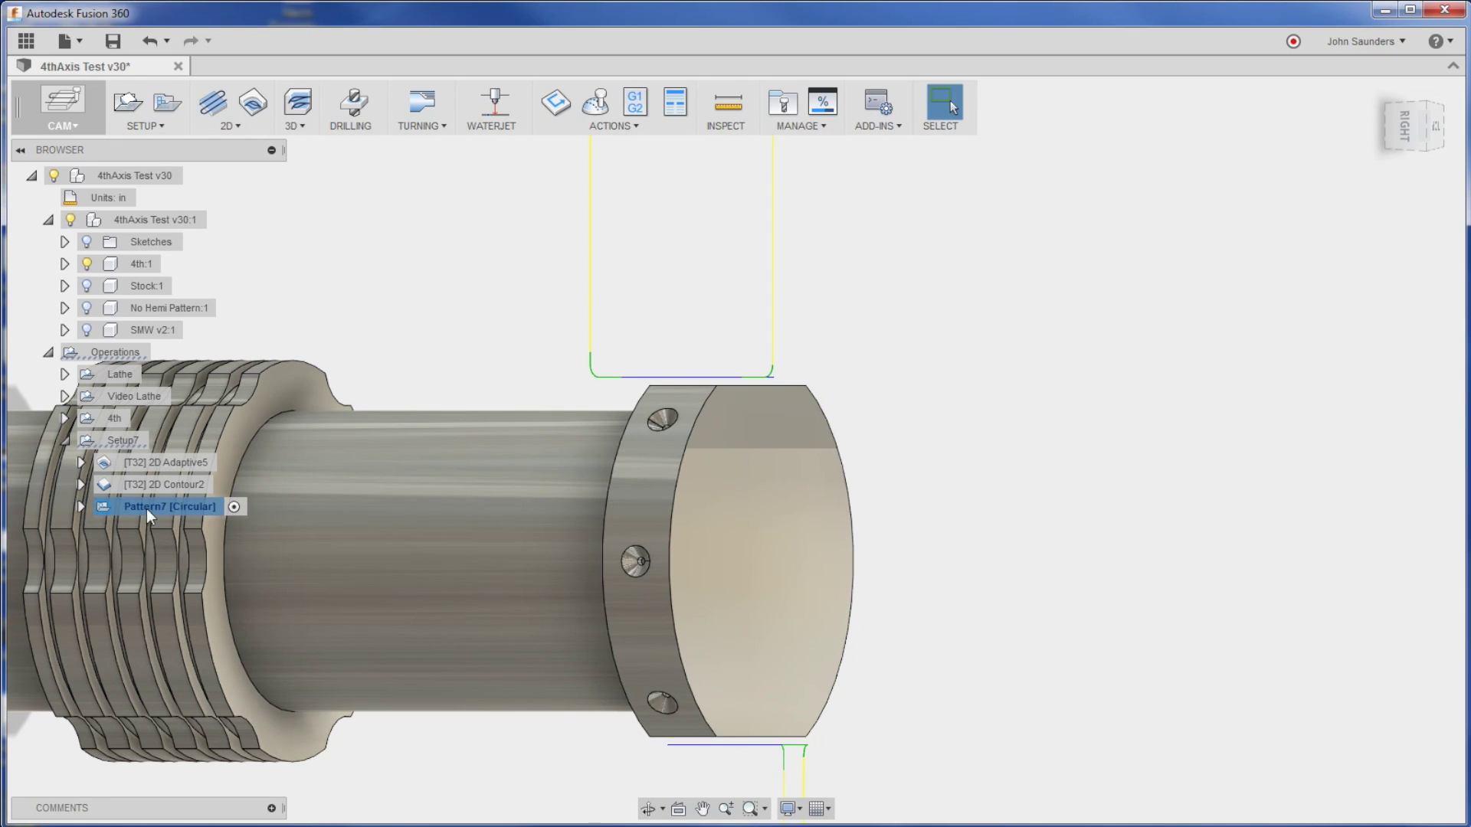
In Pattern7, uncheck Stock to Leave on 2D Adaptive6 and regenerate its toolpath
left_click(80, 506)
middle_click_drag(485, 321, 649, 274)
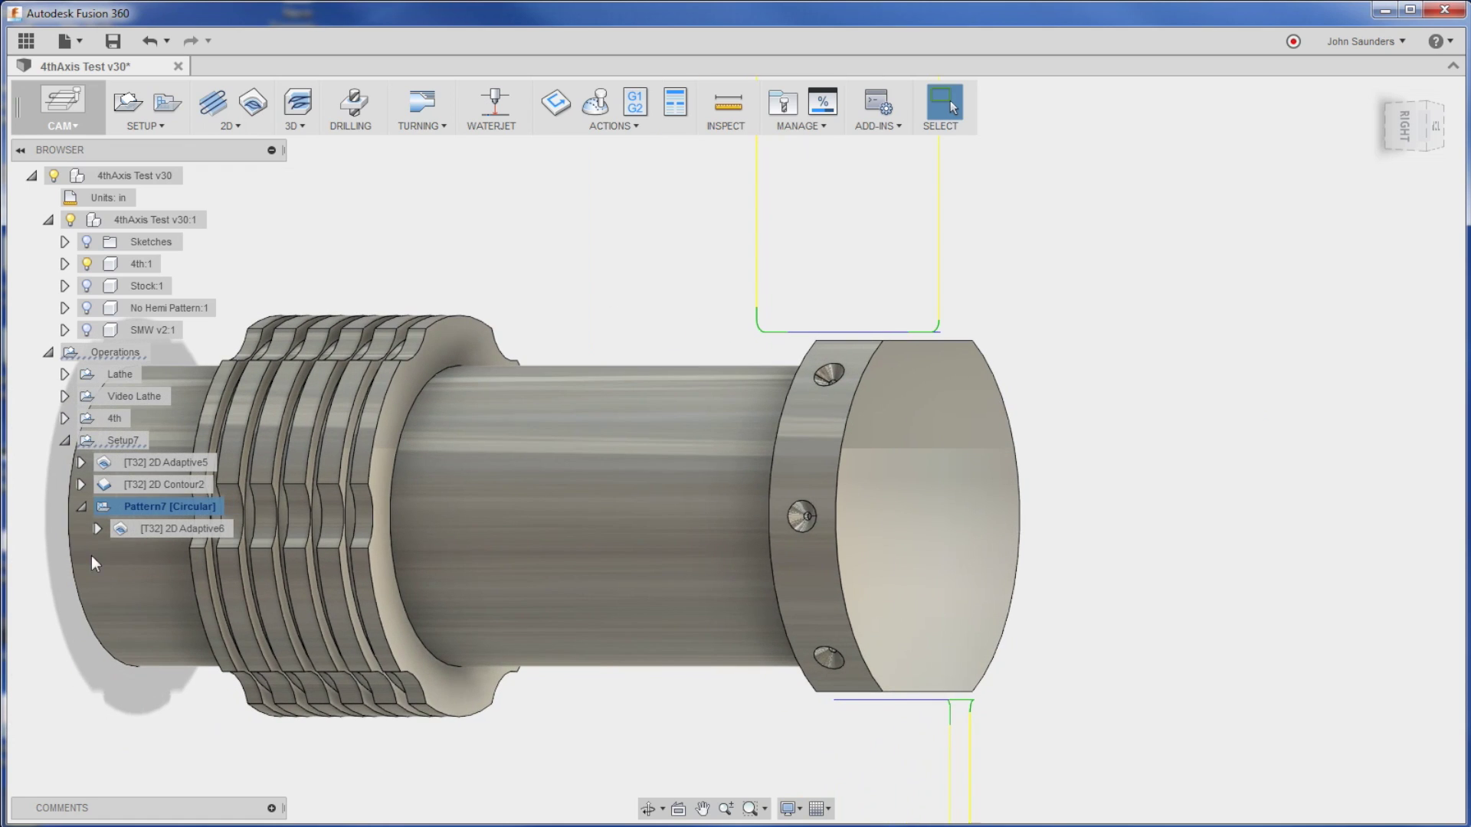
left_click(177, 536)
right_click(177, 534)
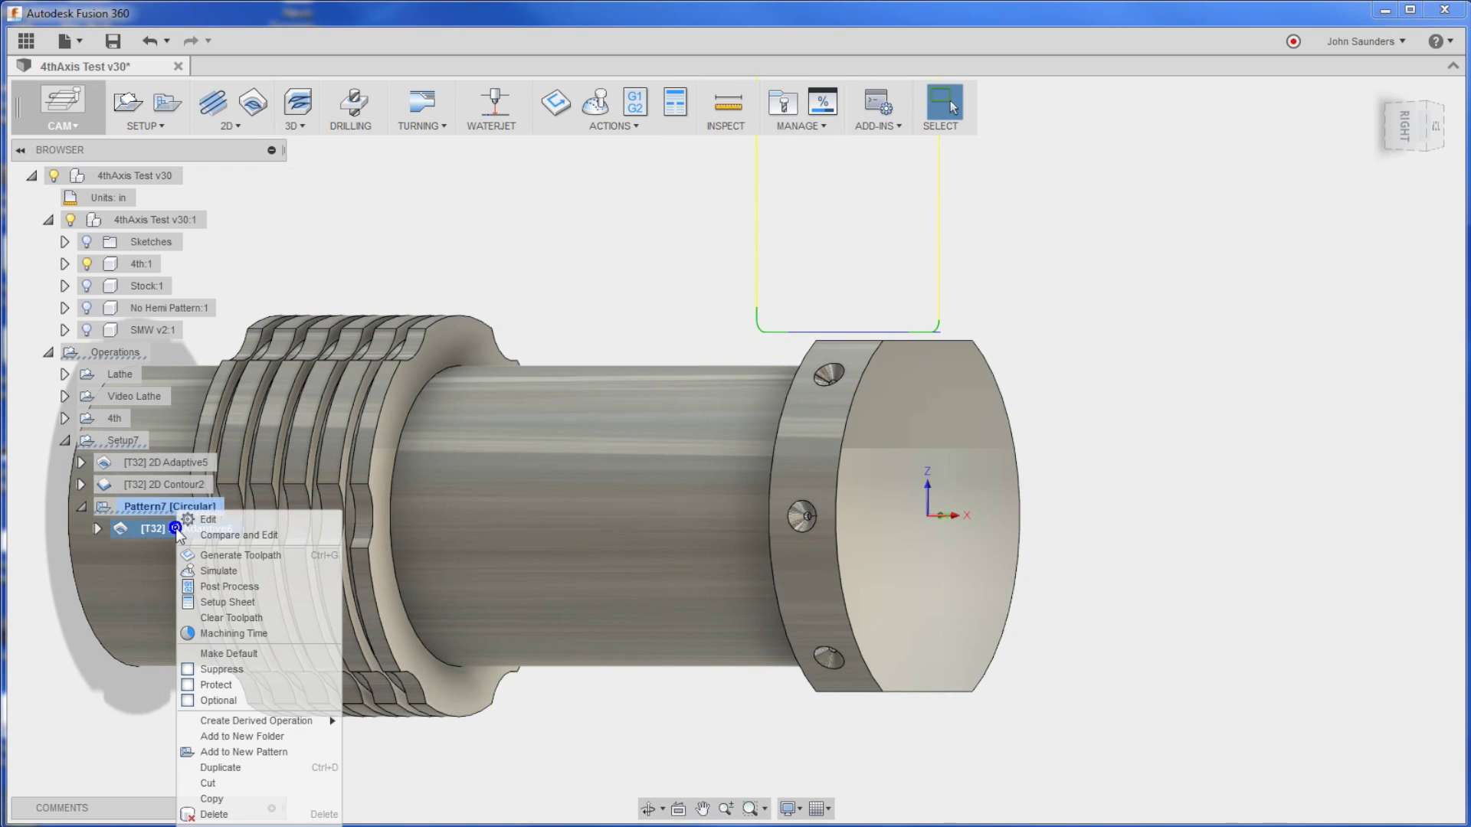
left_click(218, 521)
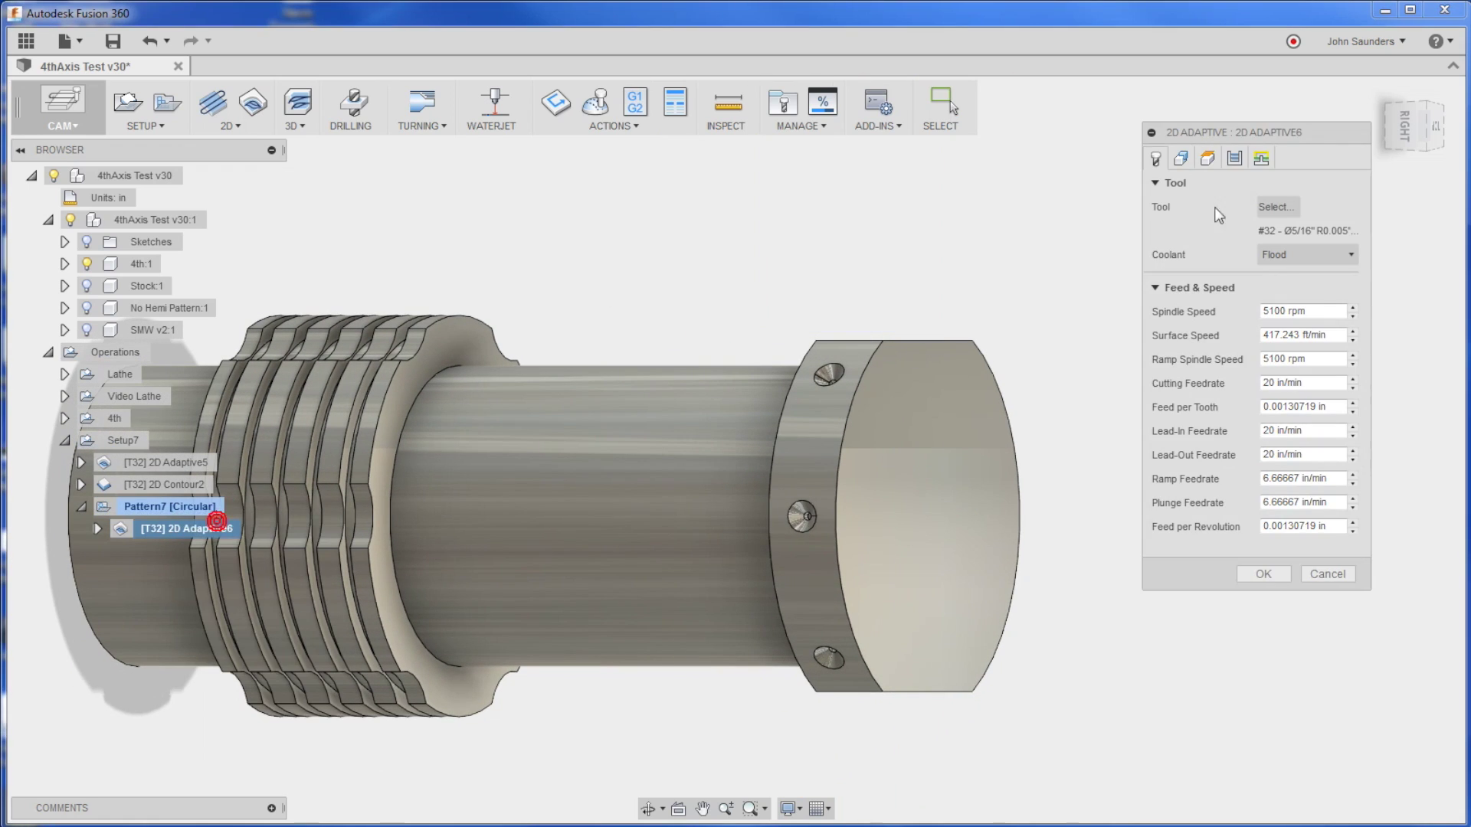
left_click(1236, 165)
left_click(1171, 371)
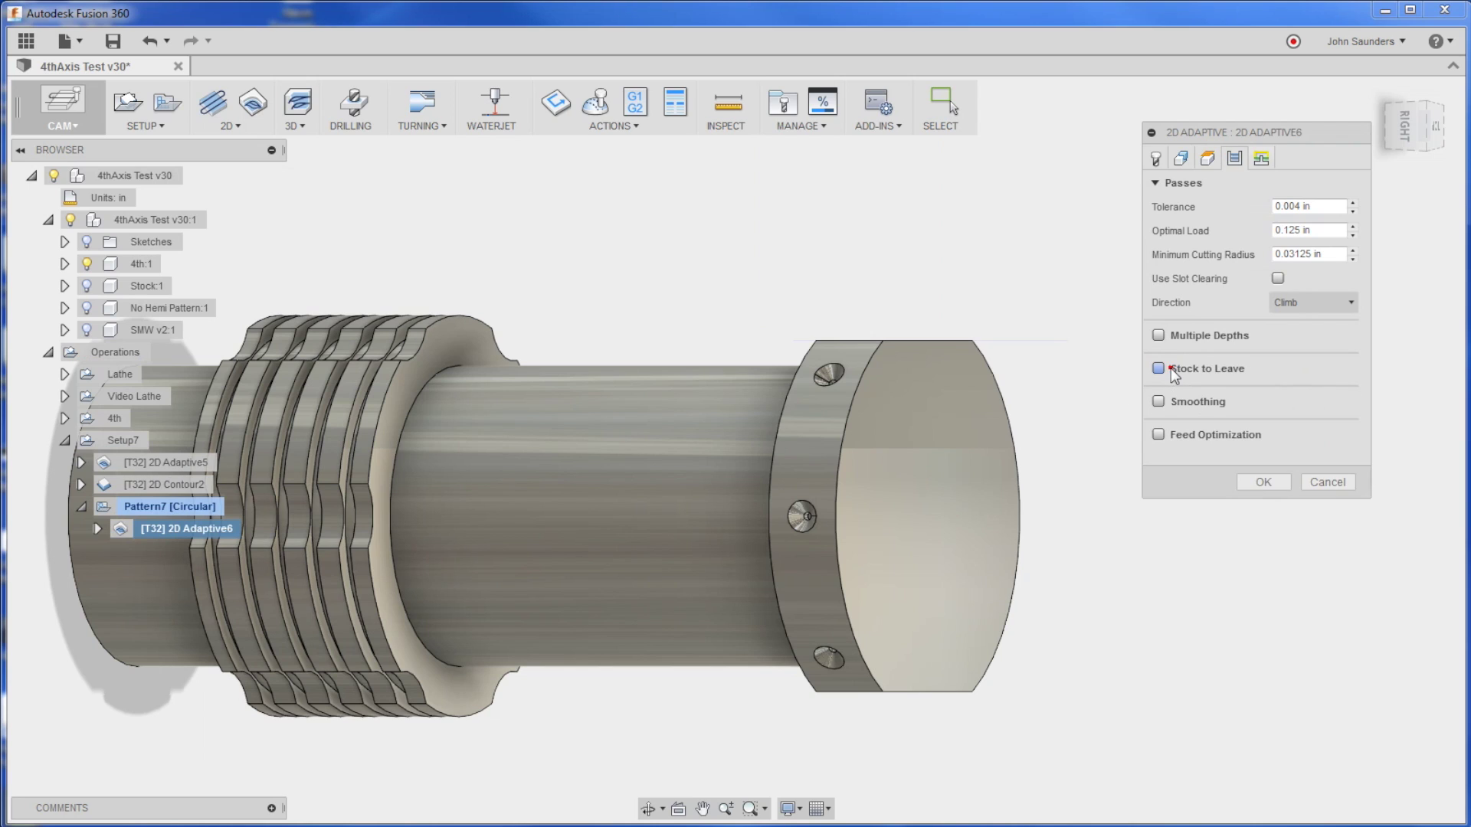
left_click(1266, 484)
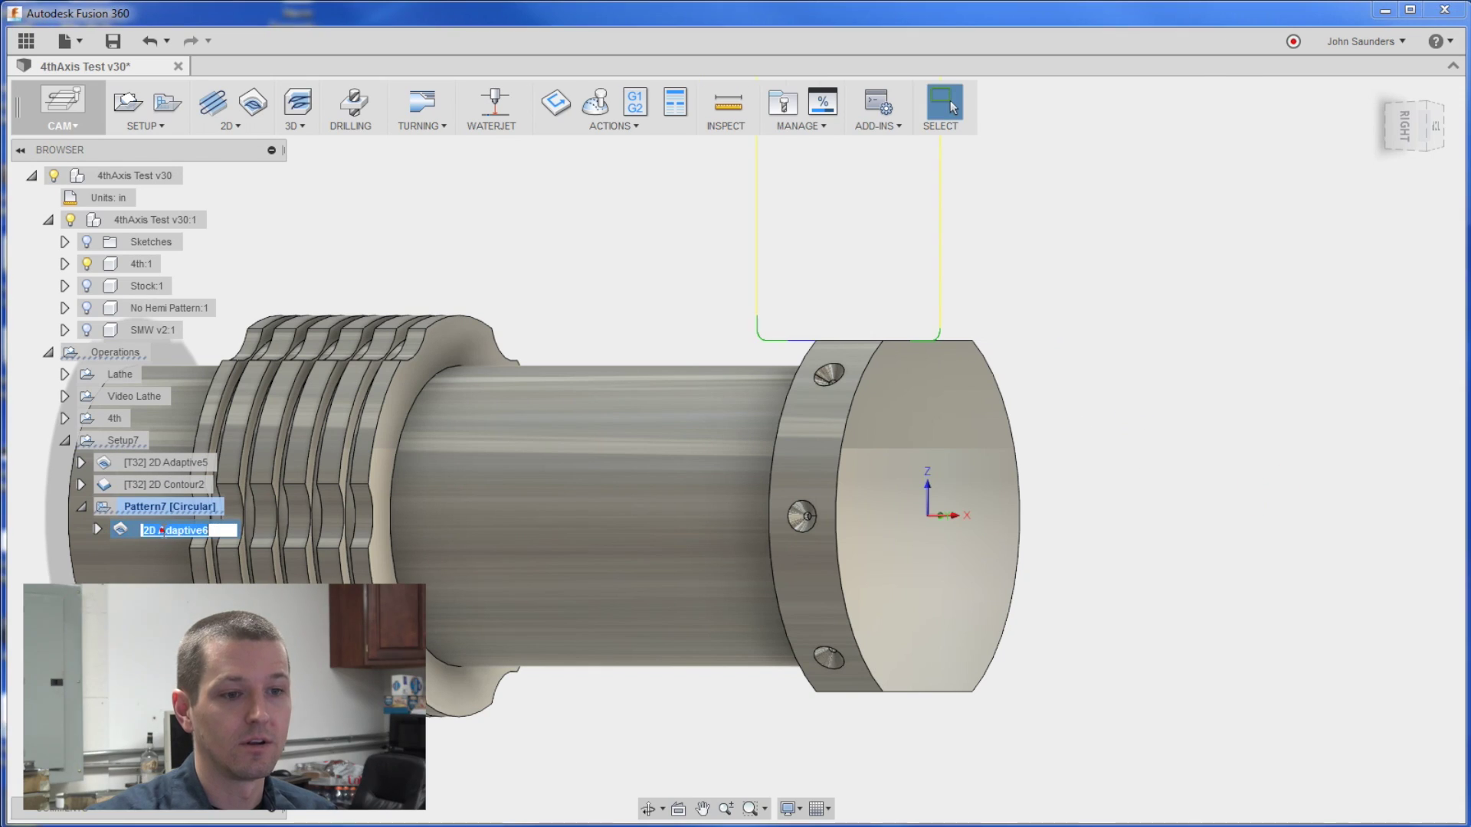
Select Pattern7 and view the patterned side-flat toolpaths facing the SMW engraving
left_click(161, 506)
scroll(976, 375, "up", 3)
scroll(975, 375, "down", 3)
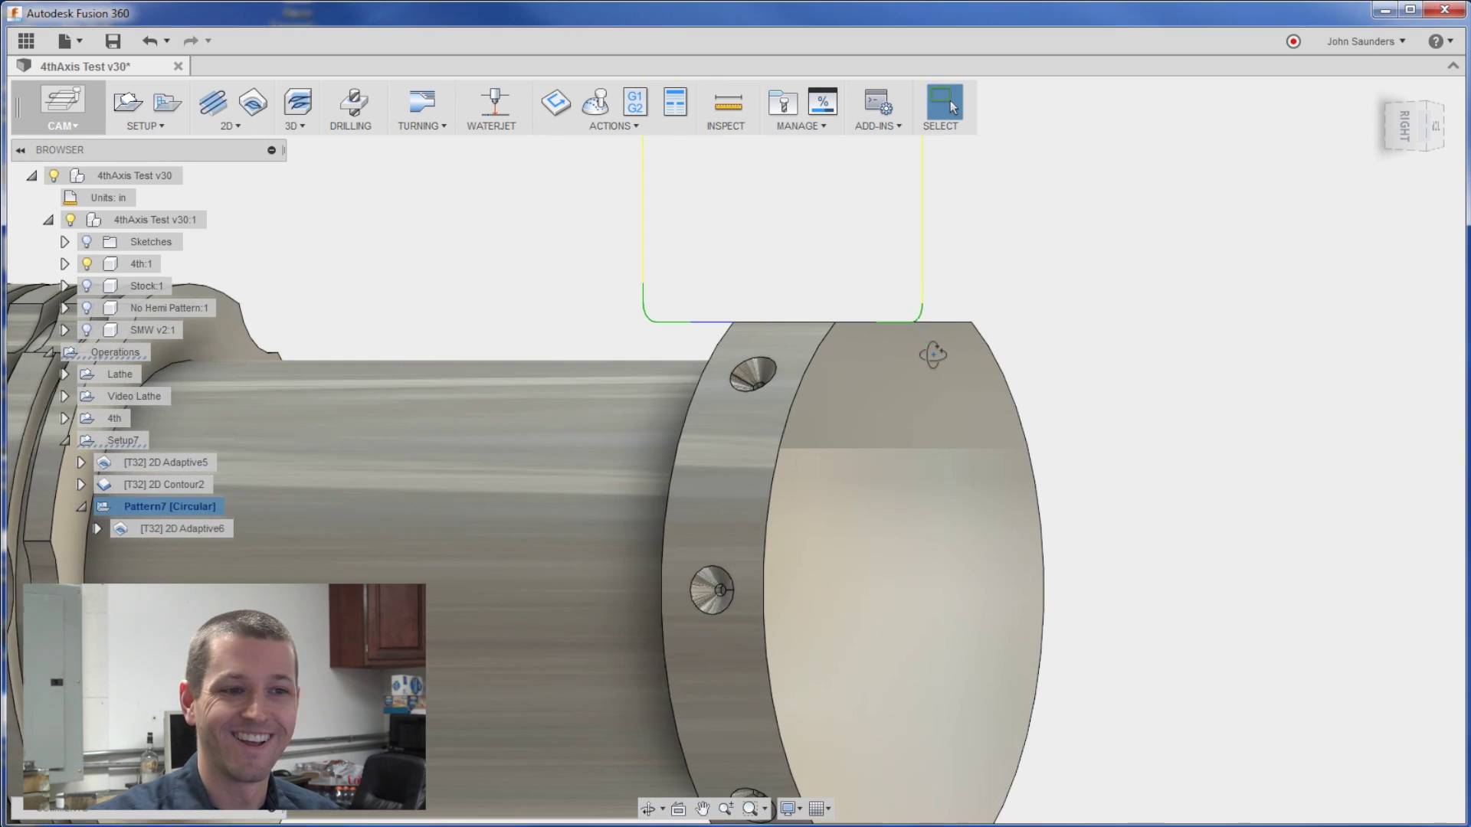
key("F6")
middle_click_drag(856, 340, 762, 444, "shift")
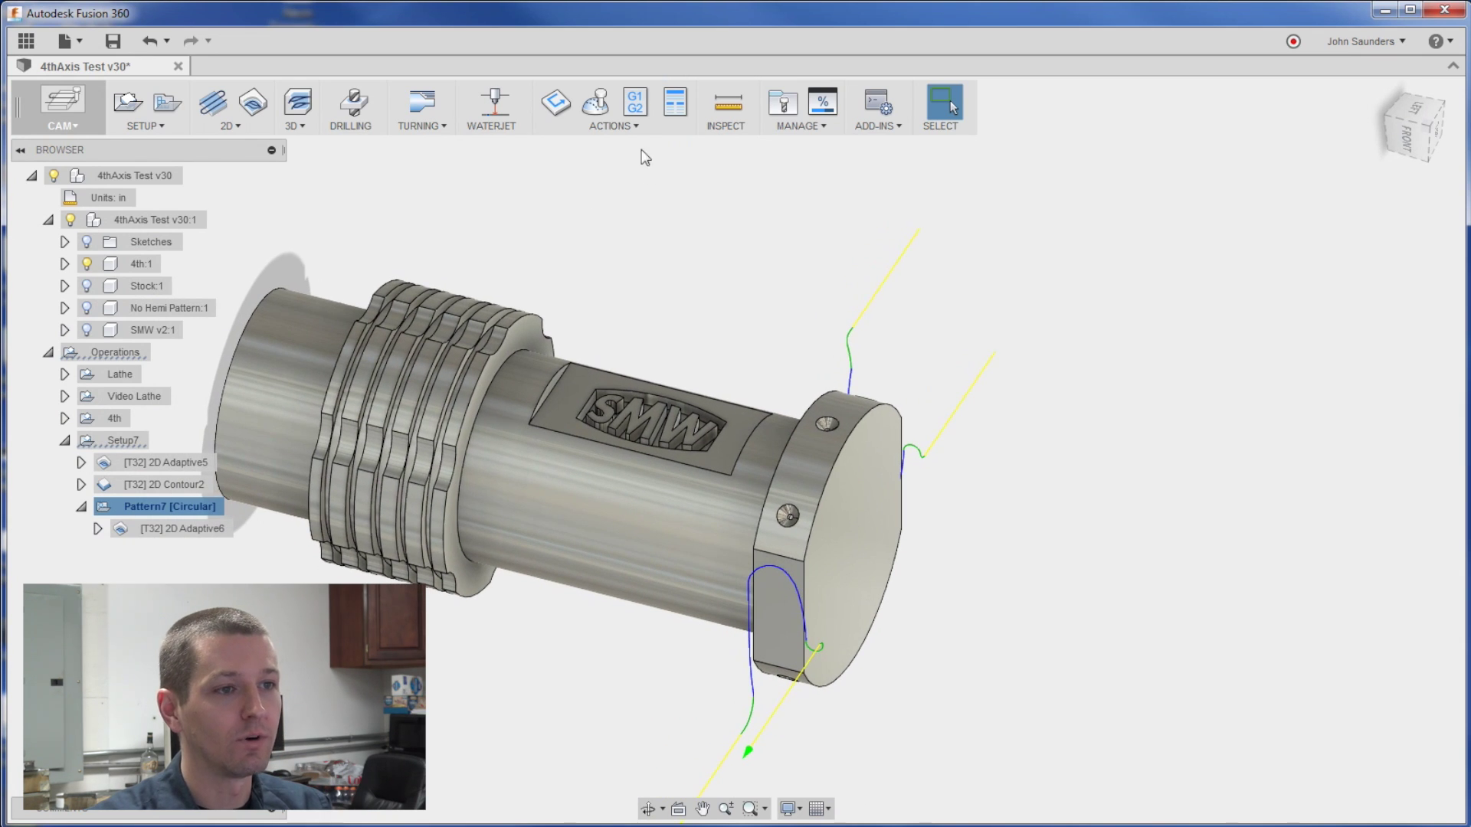
Post Setup7 with 'A axis tormach.cps - Generic HAAS A-Axis' to generate 1001.tap
left_click(635, 103)
left_click(531, 353)
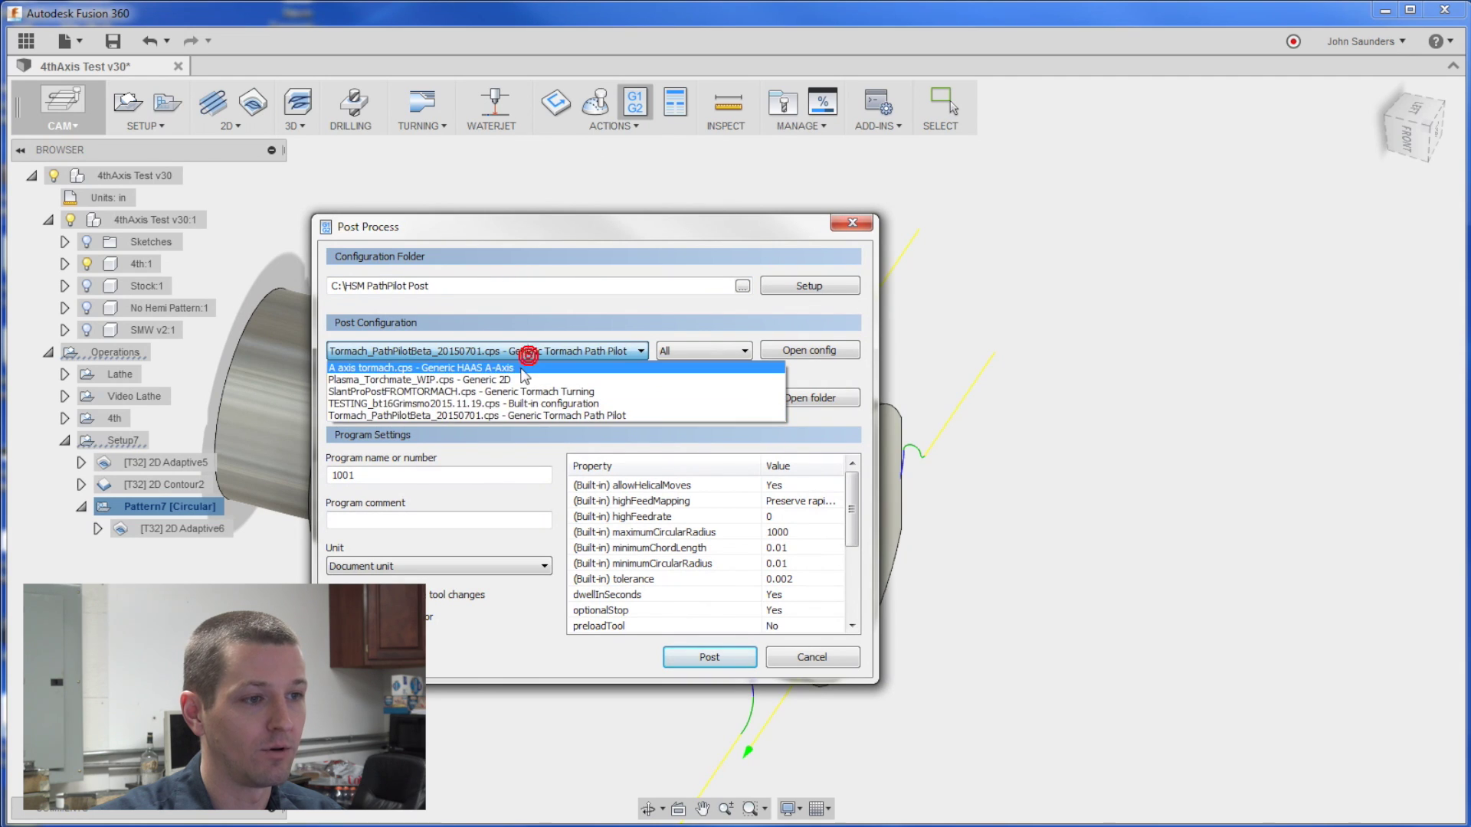
left_click(526, 367)
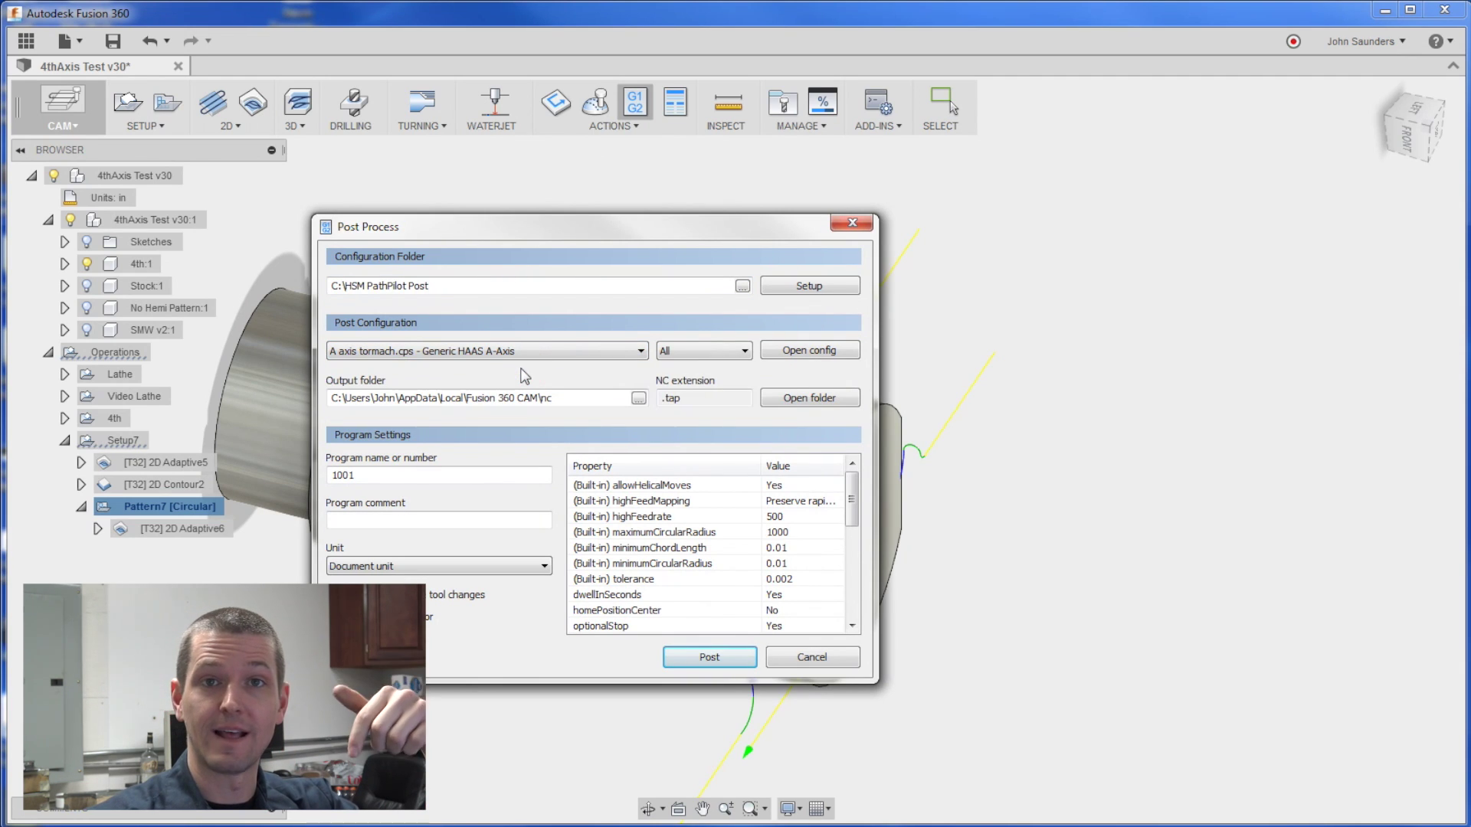
left_click(702, 658)
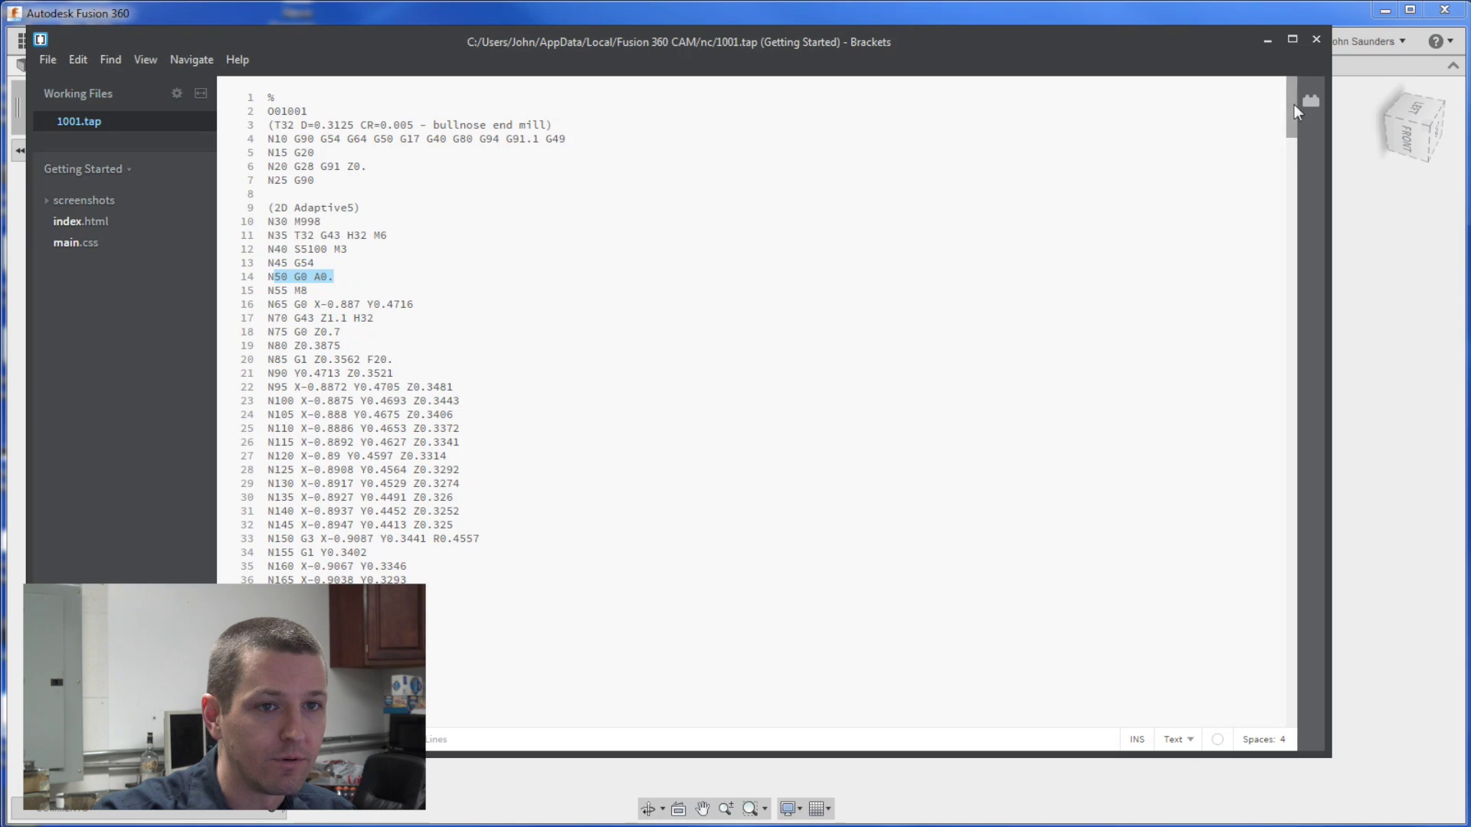
Check the A0, A270 and A90 rotation moves in 1001.tap, then close Brackets
left_click_drag(1282, 123, 1341, 539)
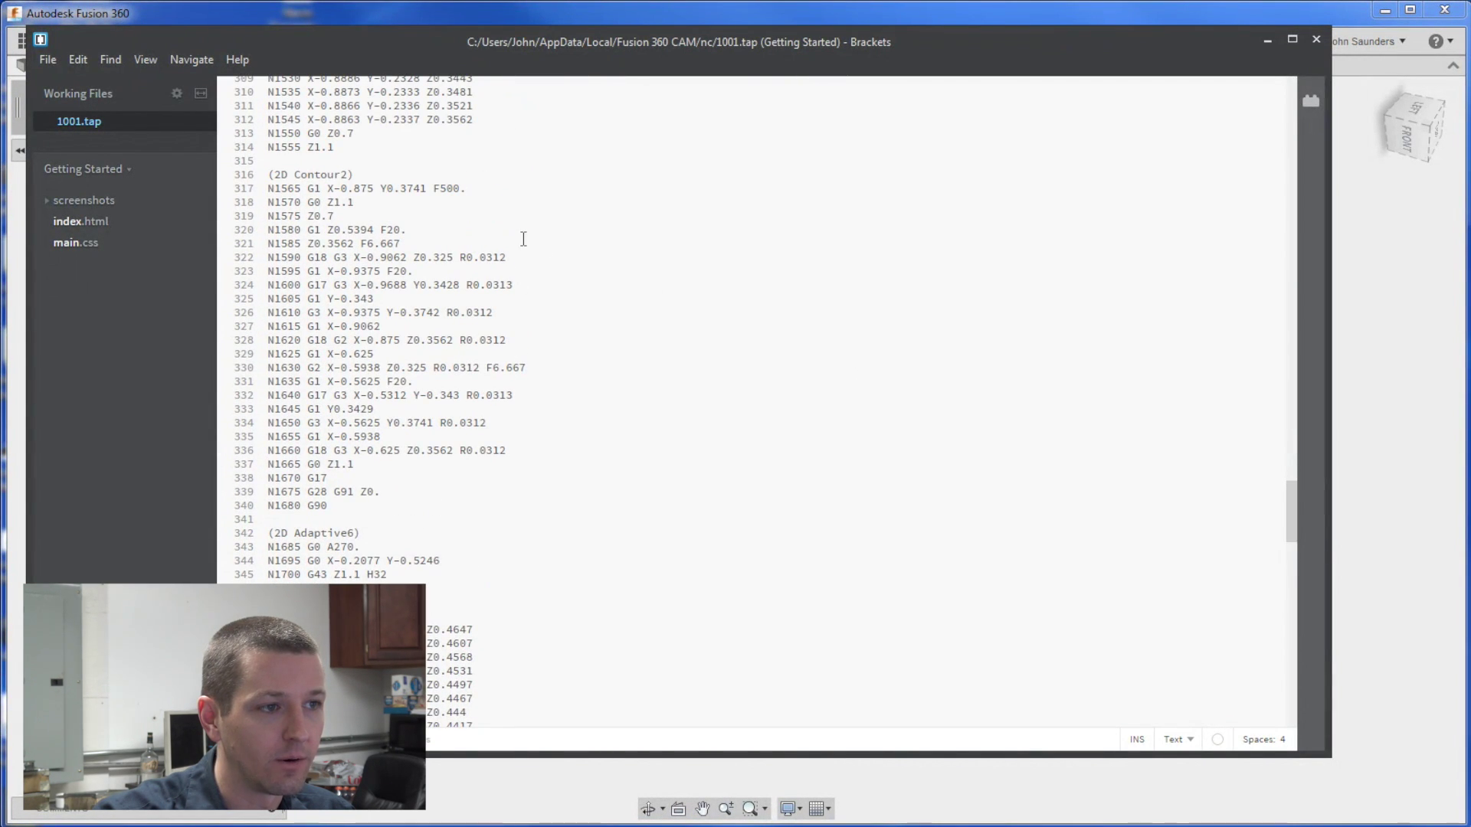
left_click(279, 174)
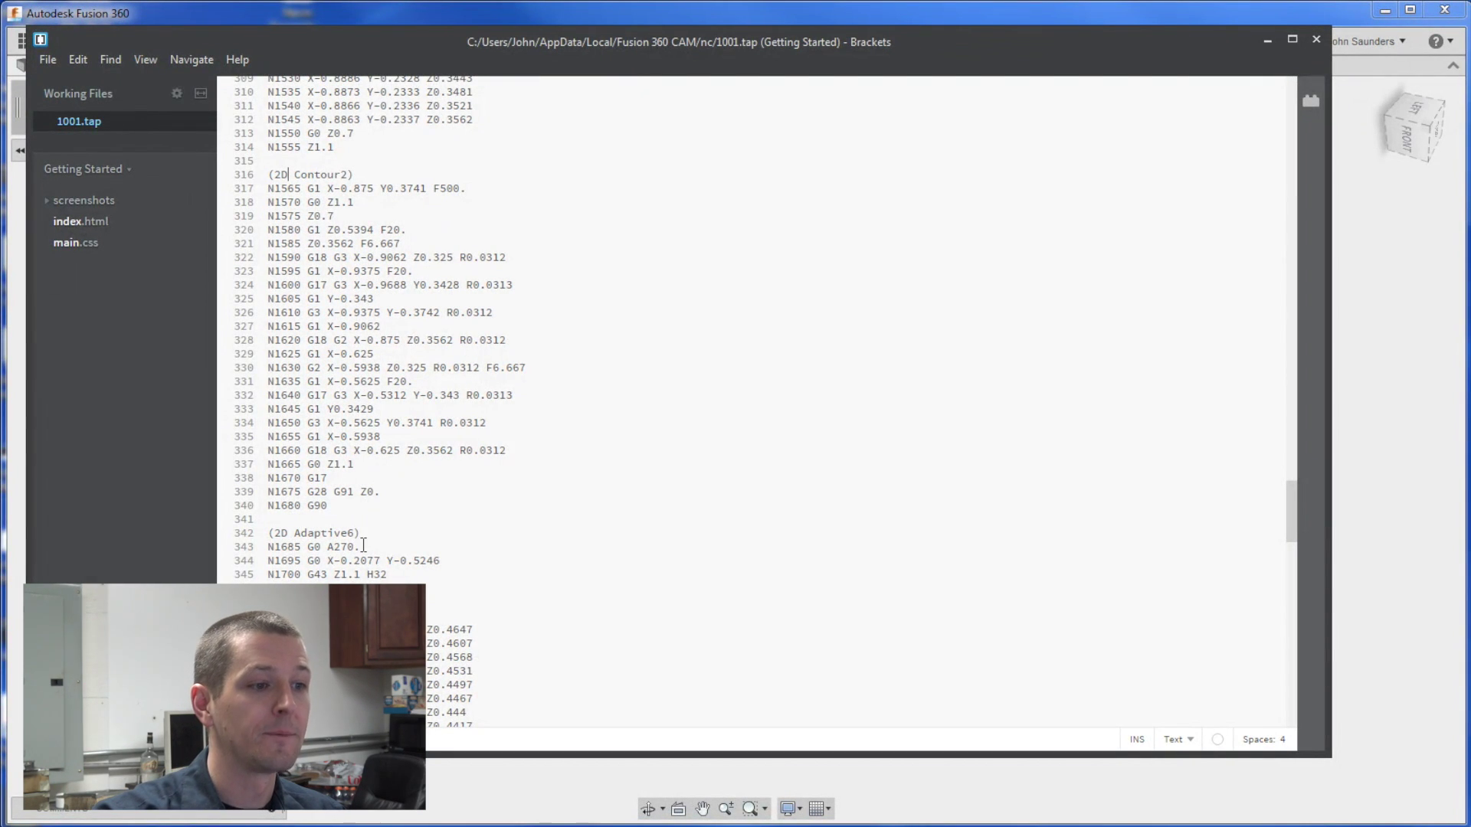
scroll(375, 528, "down", 6)
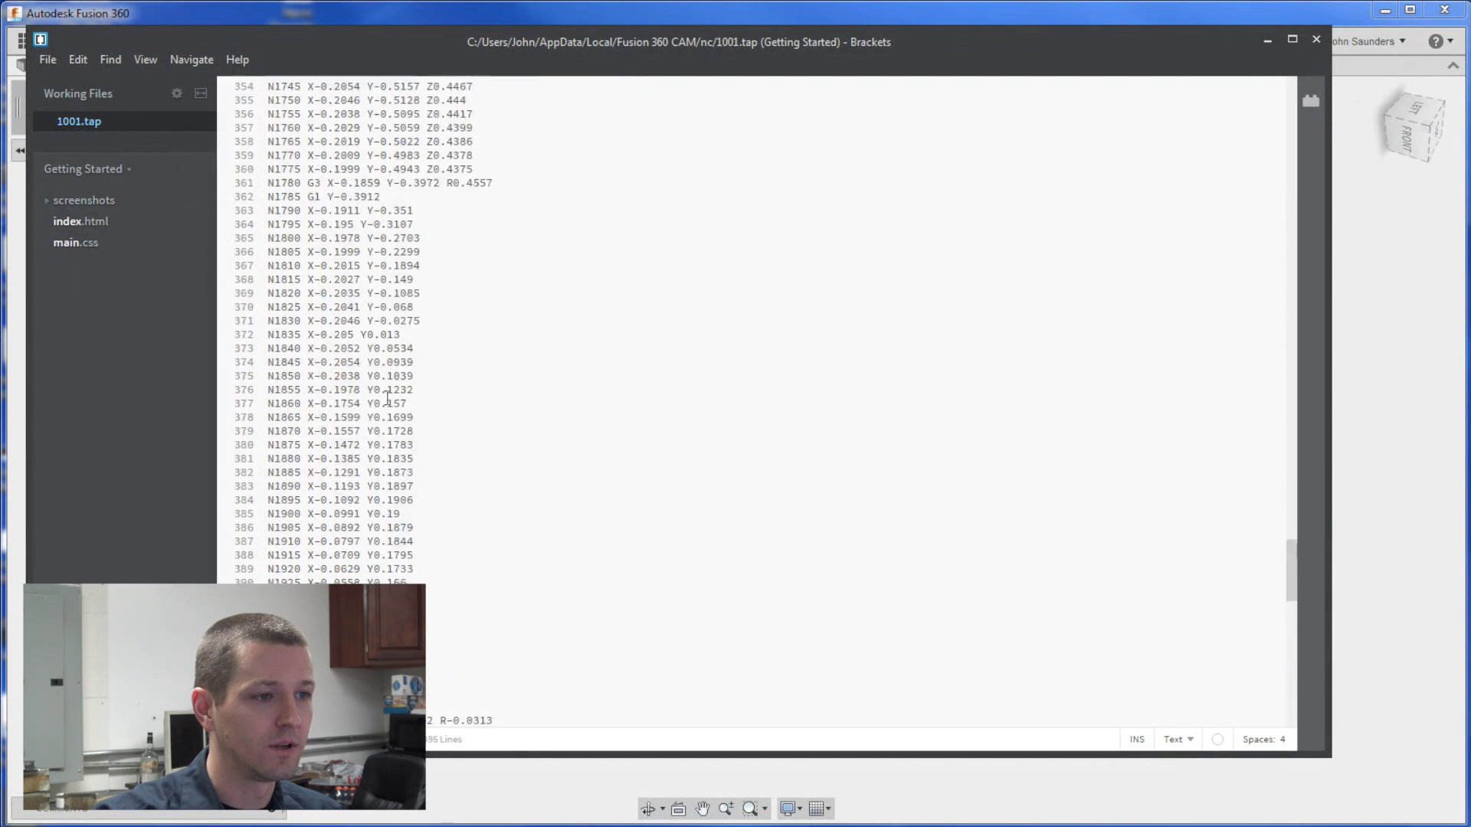
scroll(385, 521, "up", 6)
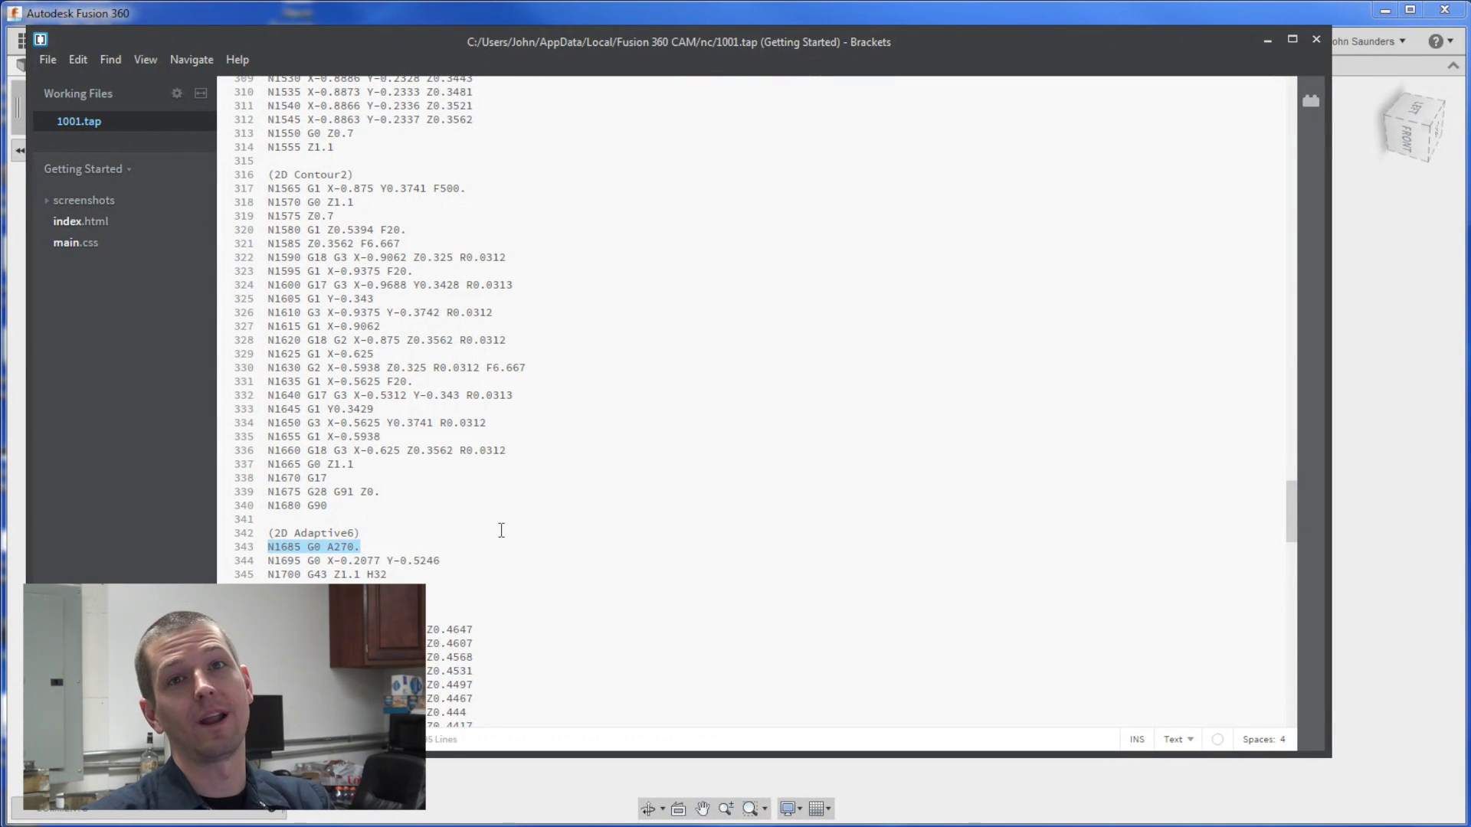
left_click_drag(1291, 546, 1296, 645)
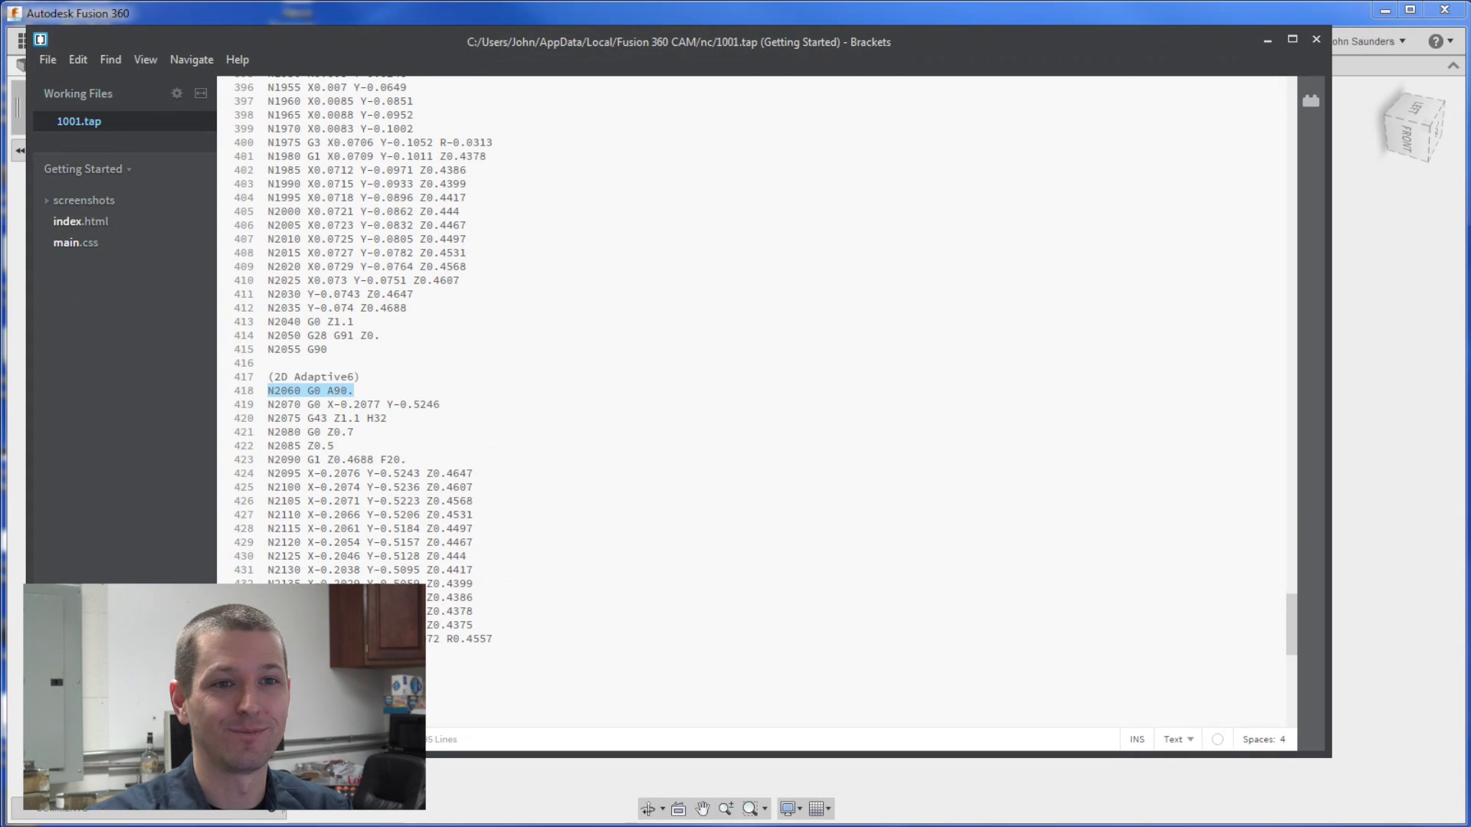
left_click(1317, 39)
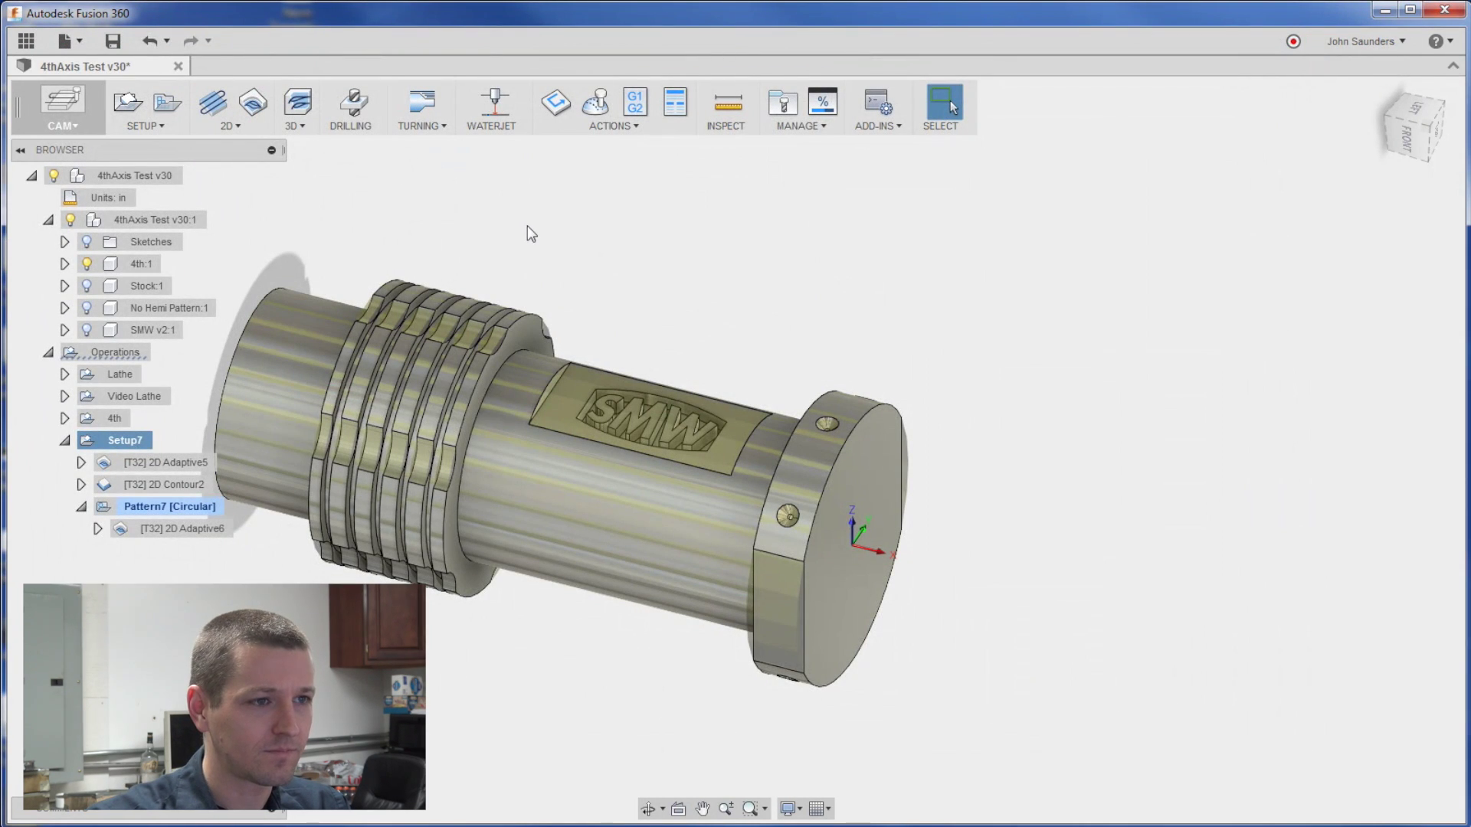
Start a drilling operation using the #25 1/4" chamfer mill
middle_click_drag(527, 227, 613, 222)
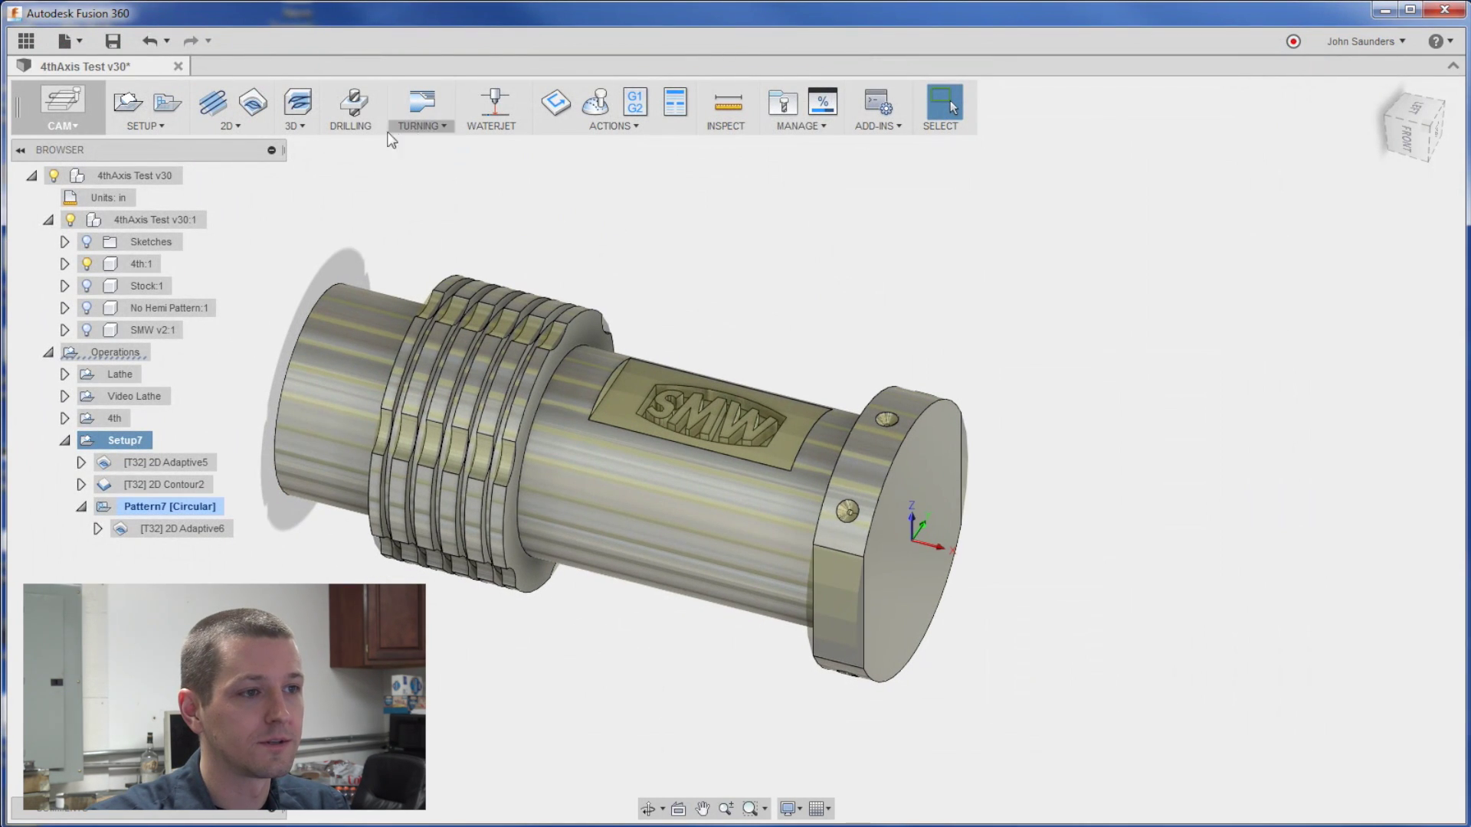
left_click(351, 106)
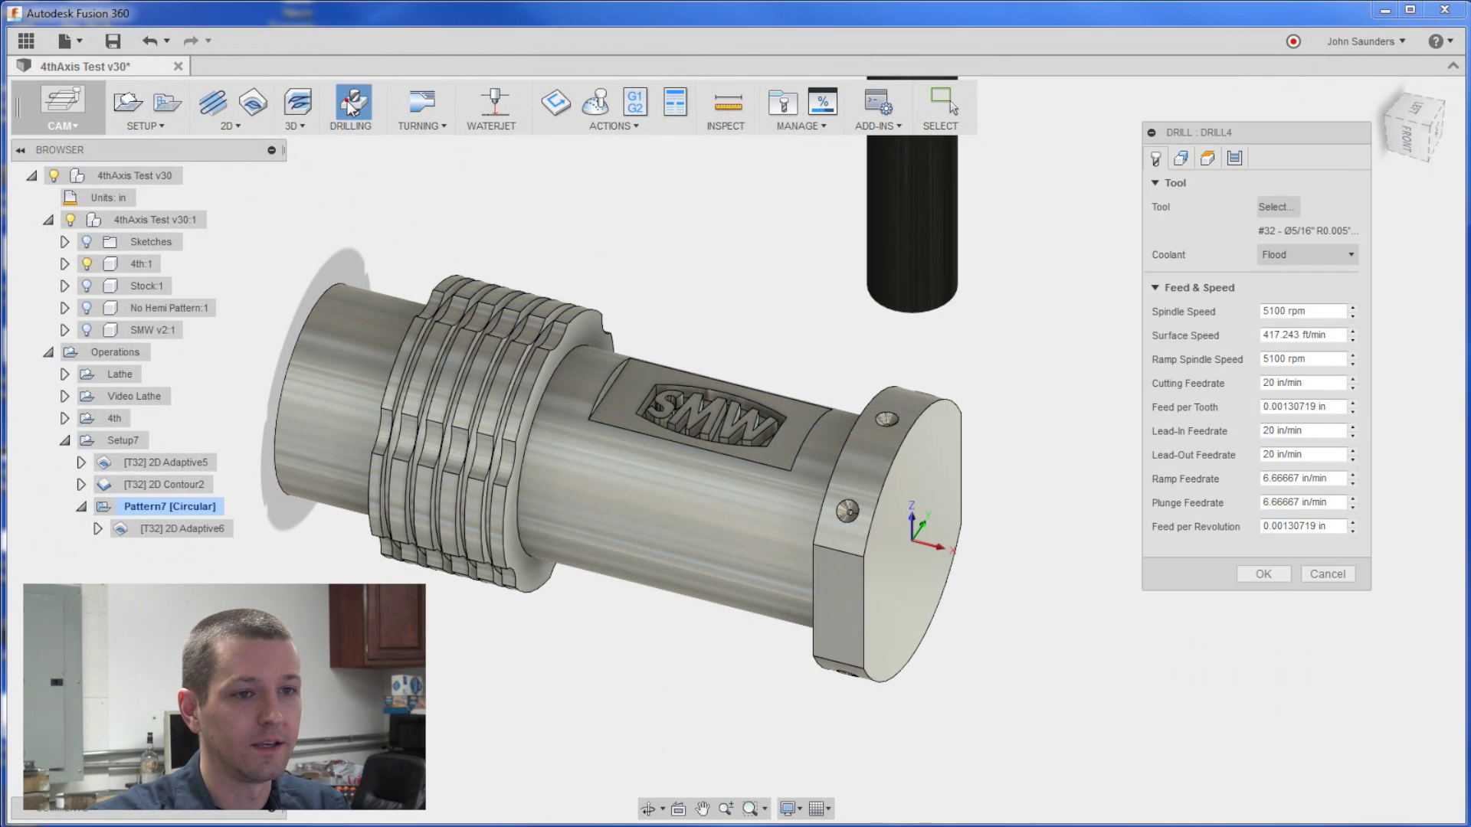
left_click(1277, 207)
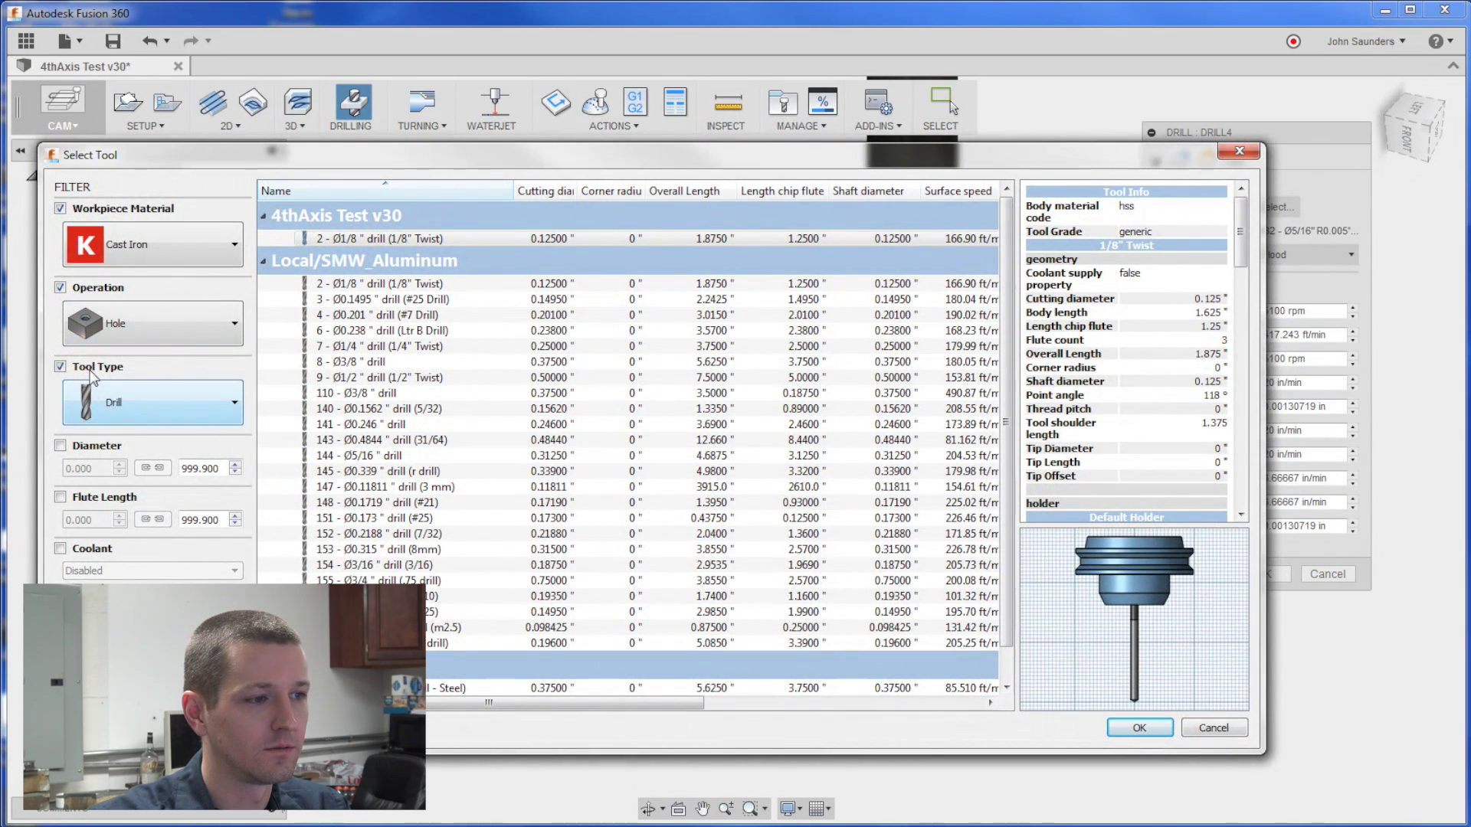
left_click(90, 372)
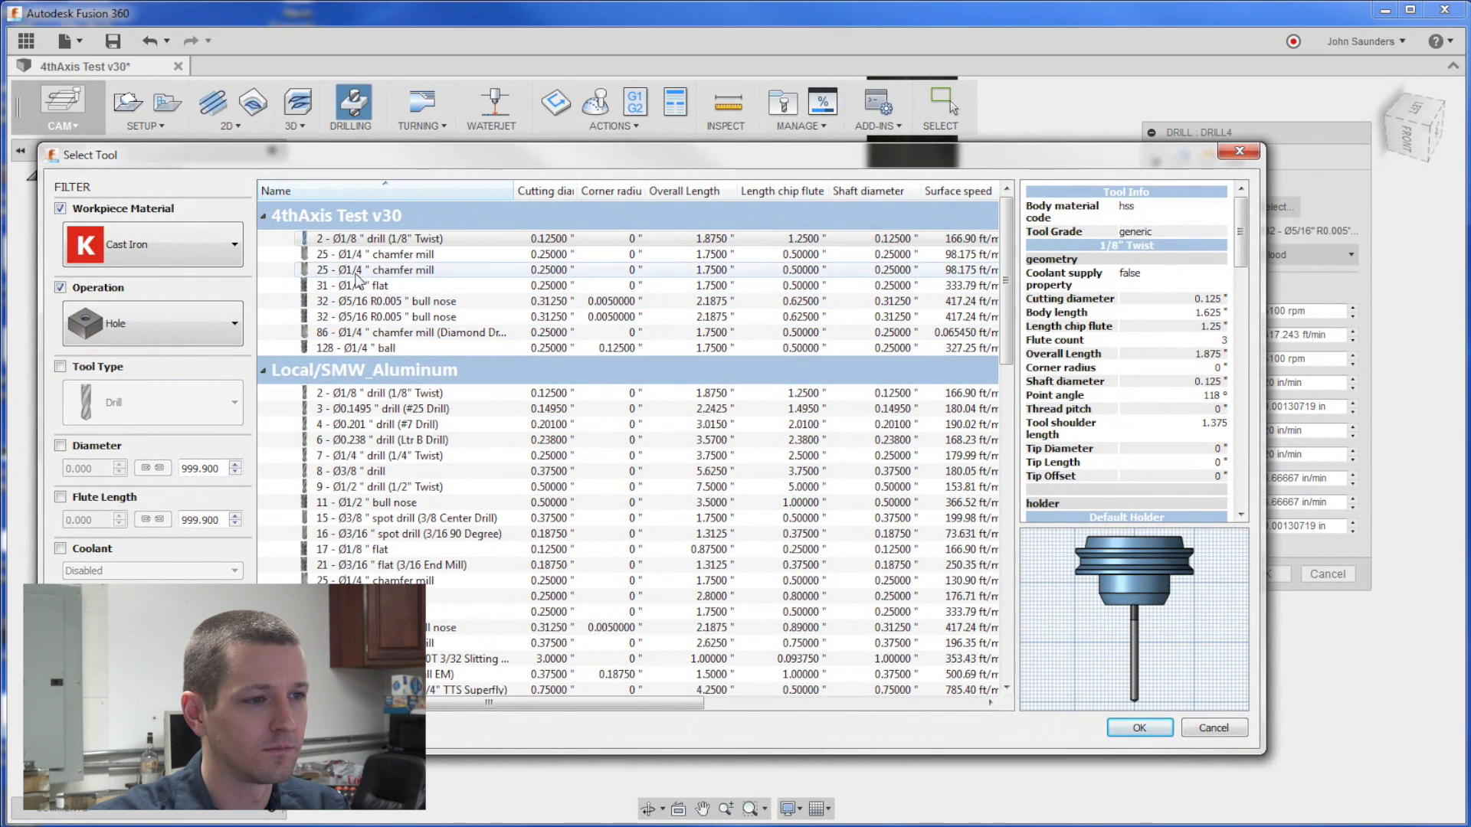
left_click(355, 272)
left_click(1138, 730)
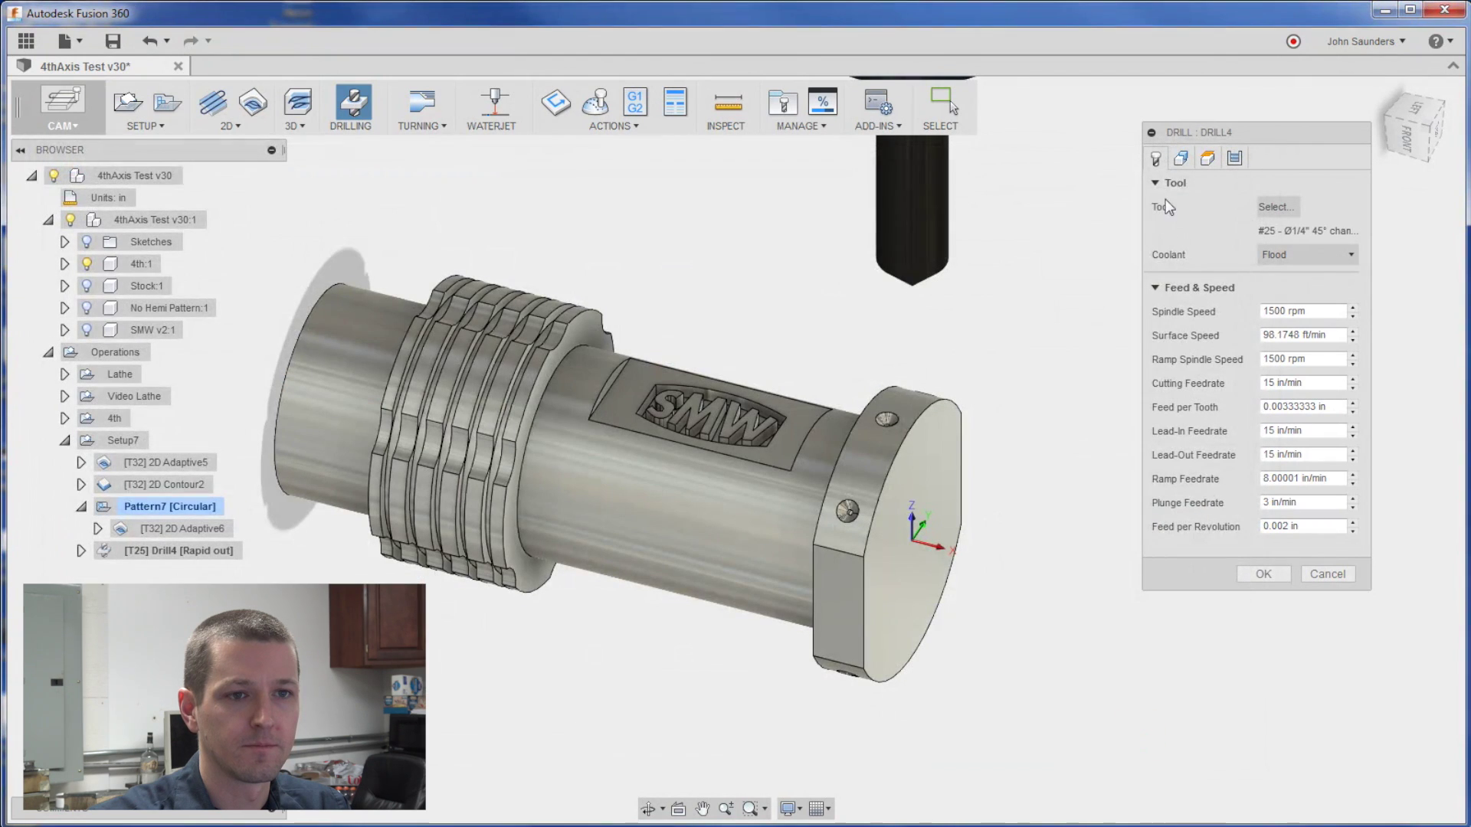
Select the countersunk end hole as the drilling geometry
left_click(1180, 158)
scroll(1015, 604, "up", 3)
scroll(809, 516, "up", 3)
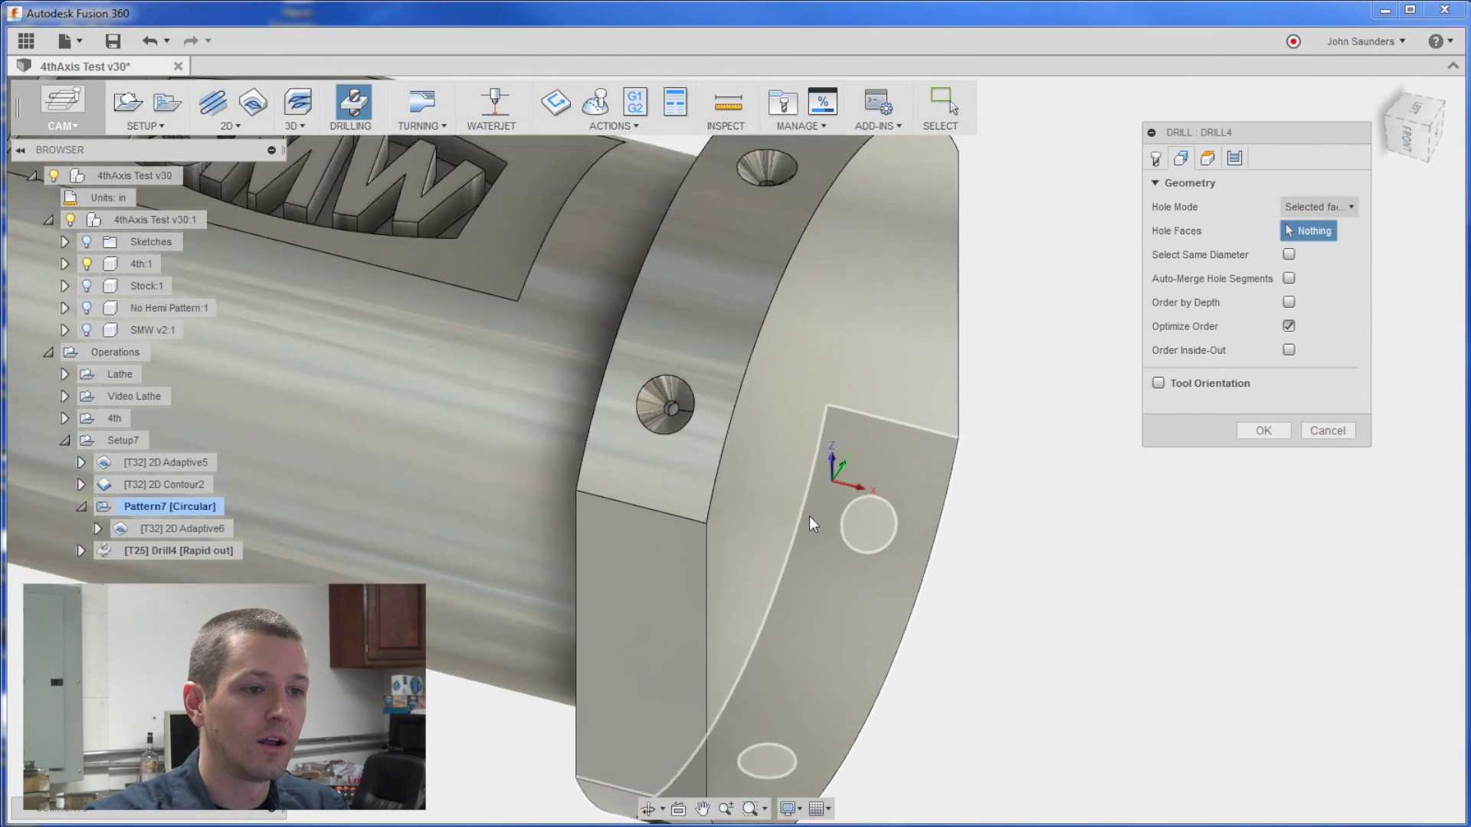
scroll(657, 409, "up", 3)
scroll(656, 402, "up", 4)
left_click(656, 391)
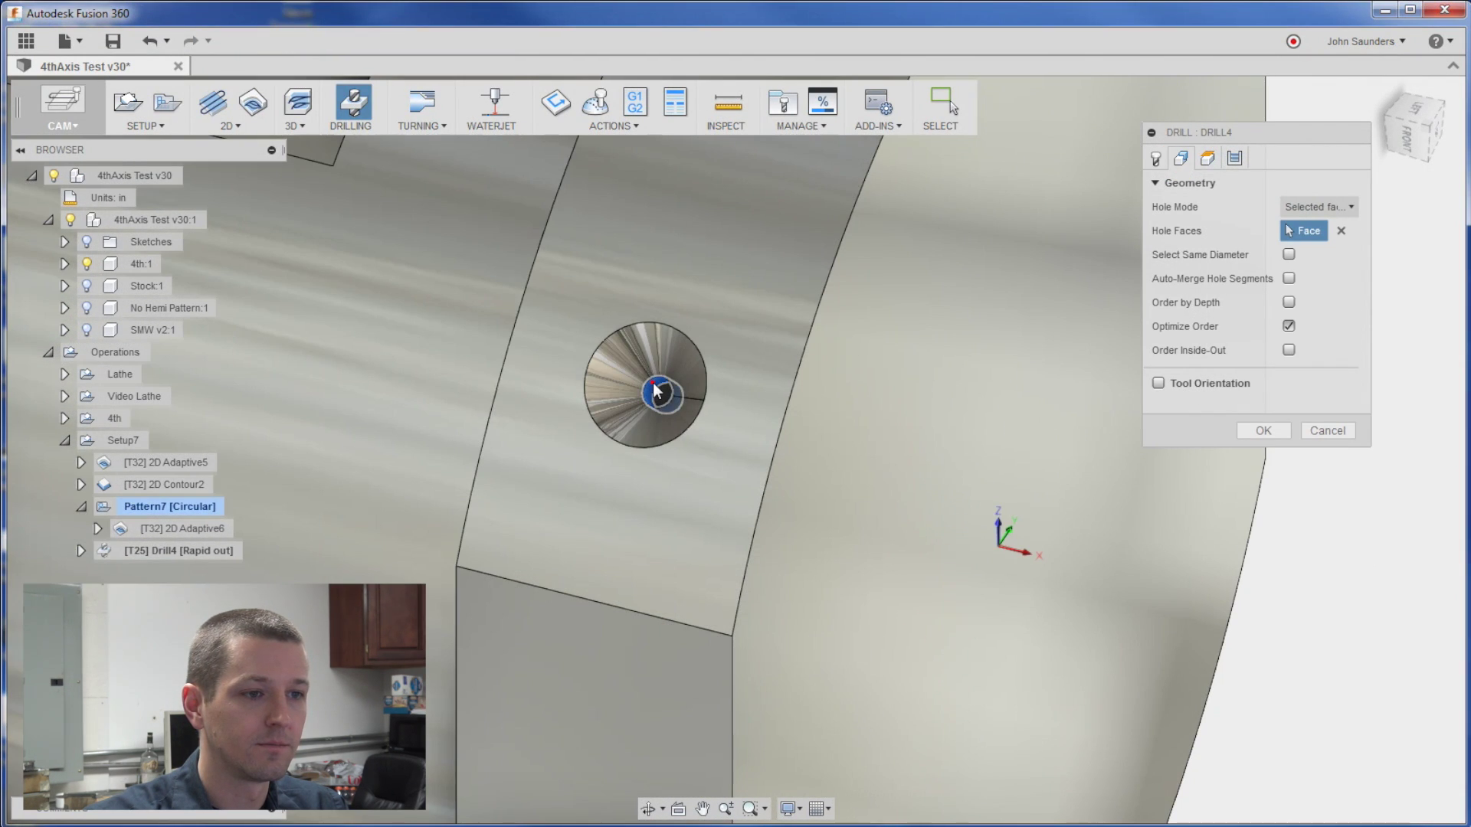
scroll(1137, 406, "down", 2)
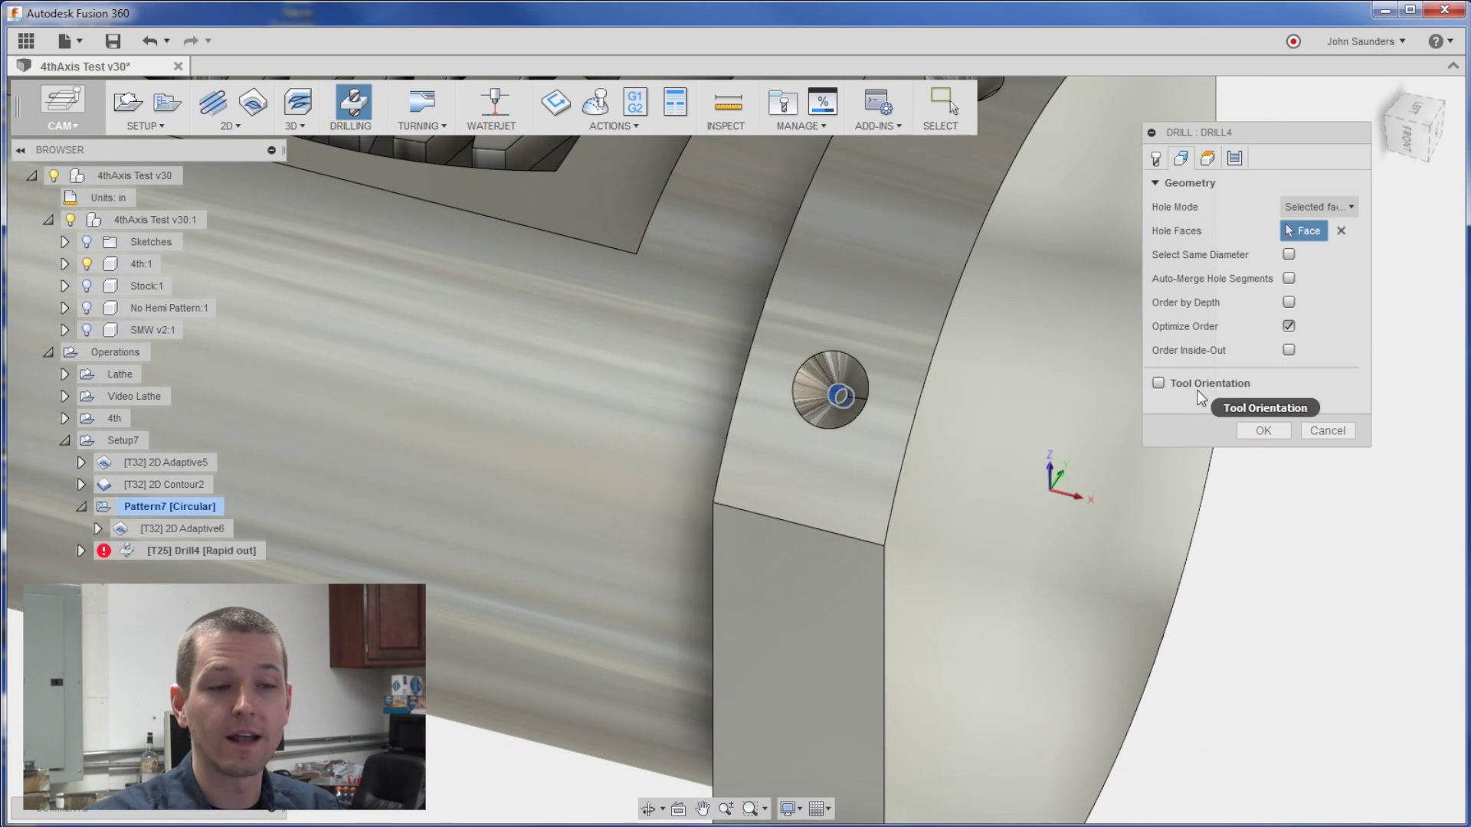
Orient the tool with a flipped Z axis from the hole and X from a face edge, then confirm
left_click(1158, 383)
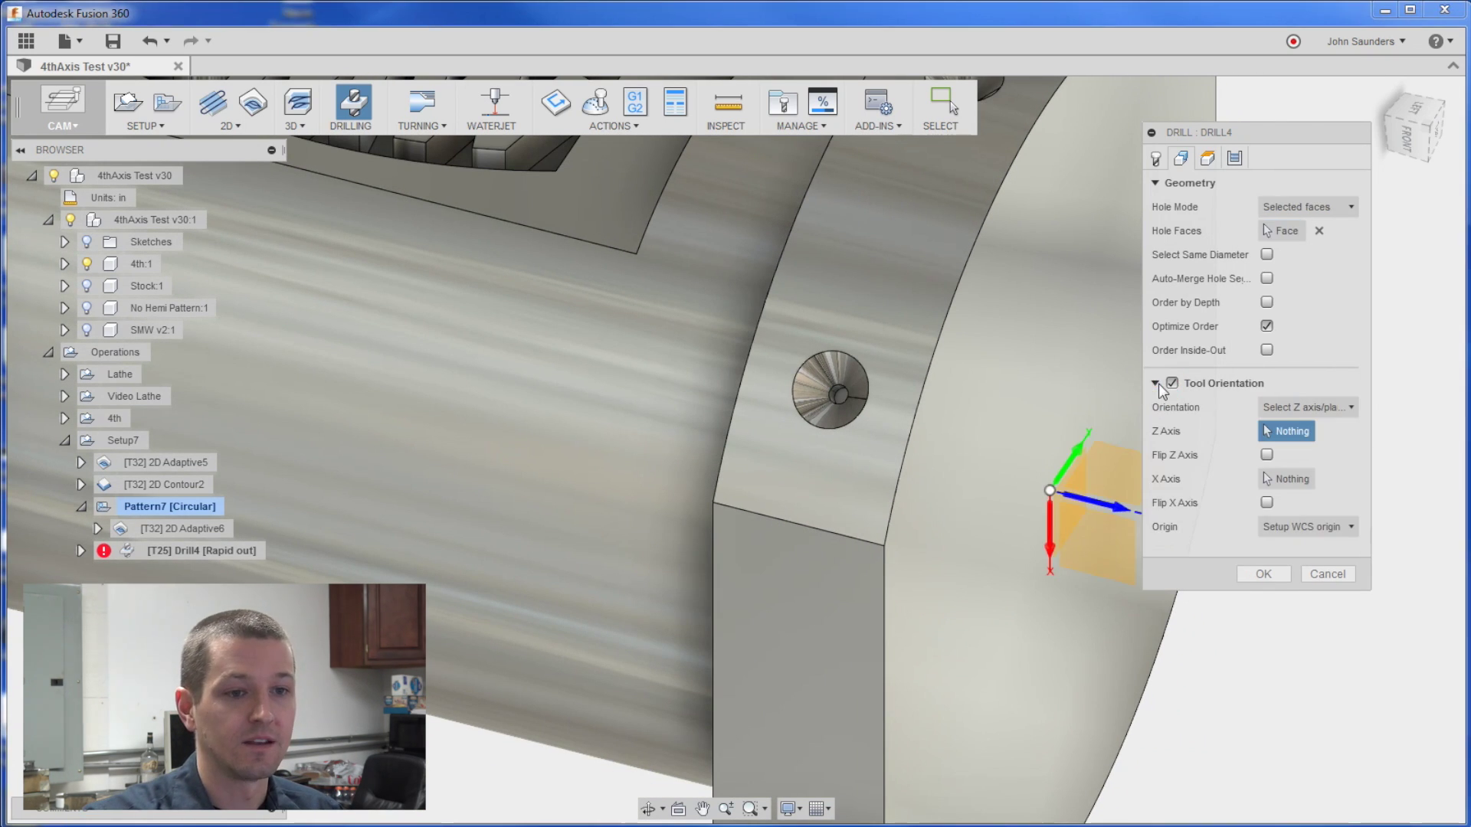
scroll(1109, 433, "down", 3)
middle_click_drag(1024, 444, 765, 465)
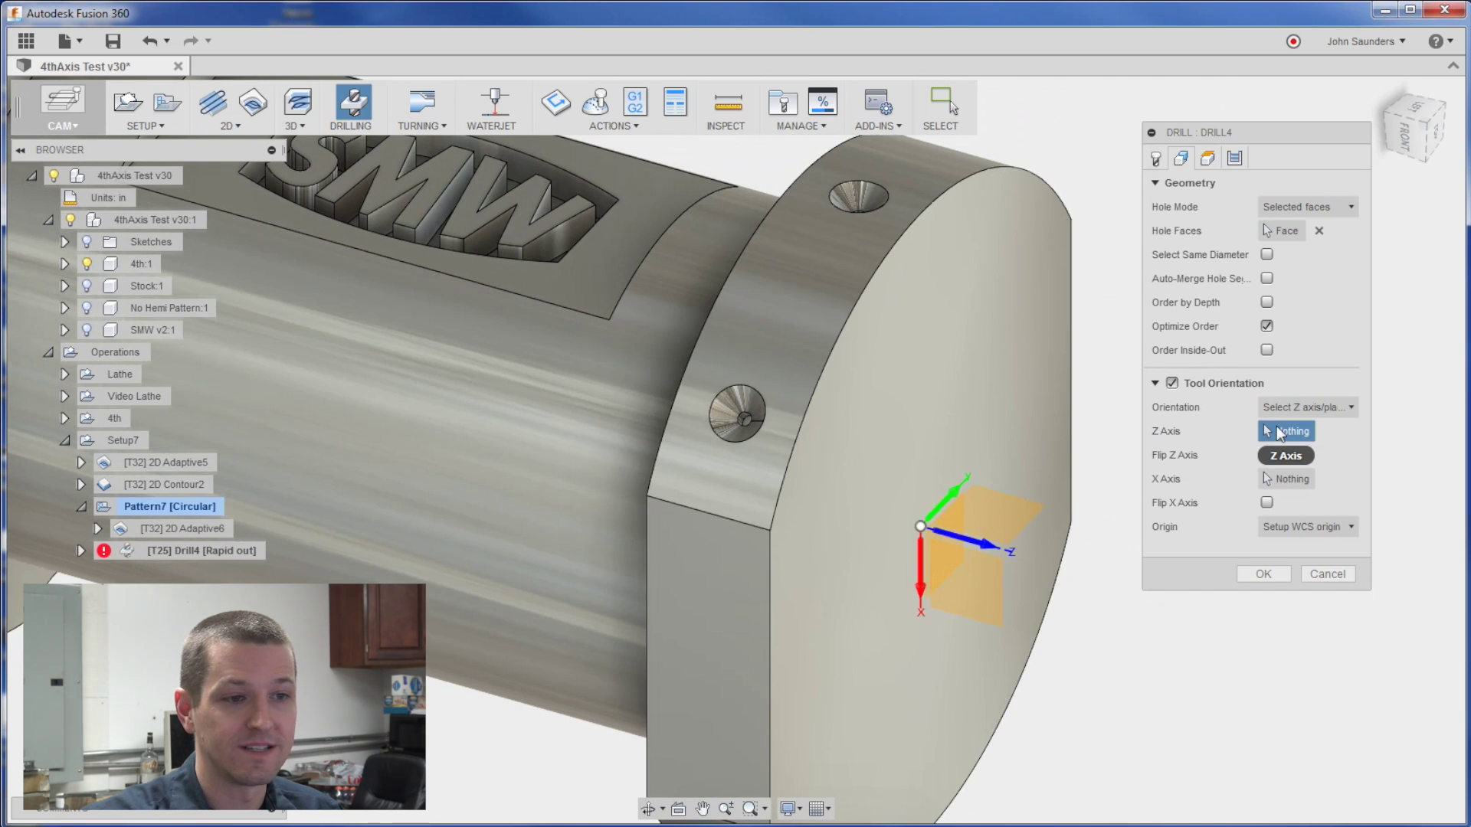
scroll(992, 446, "up", 3)
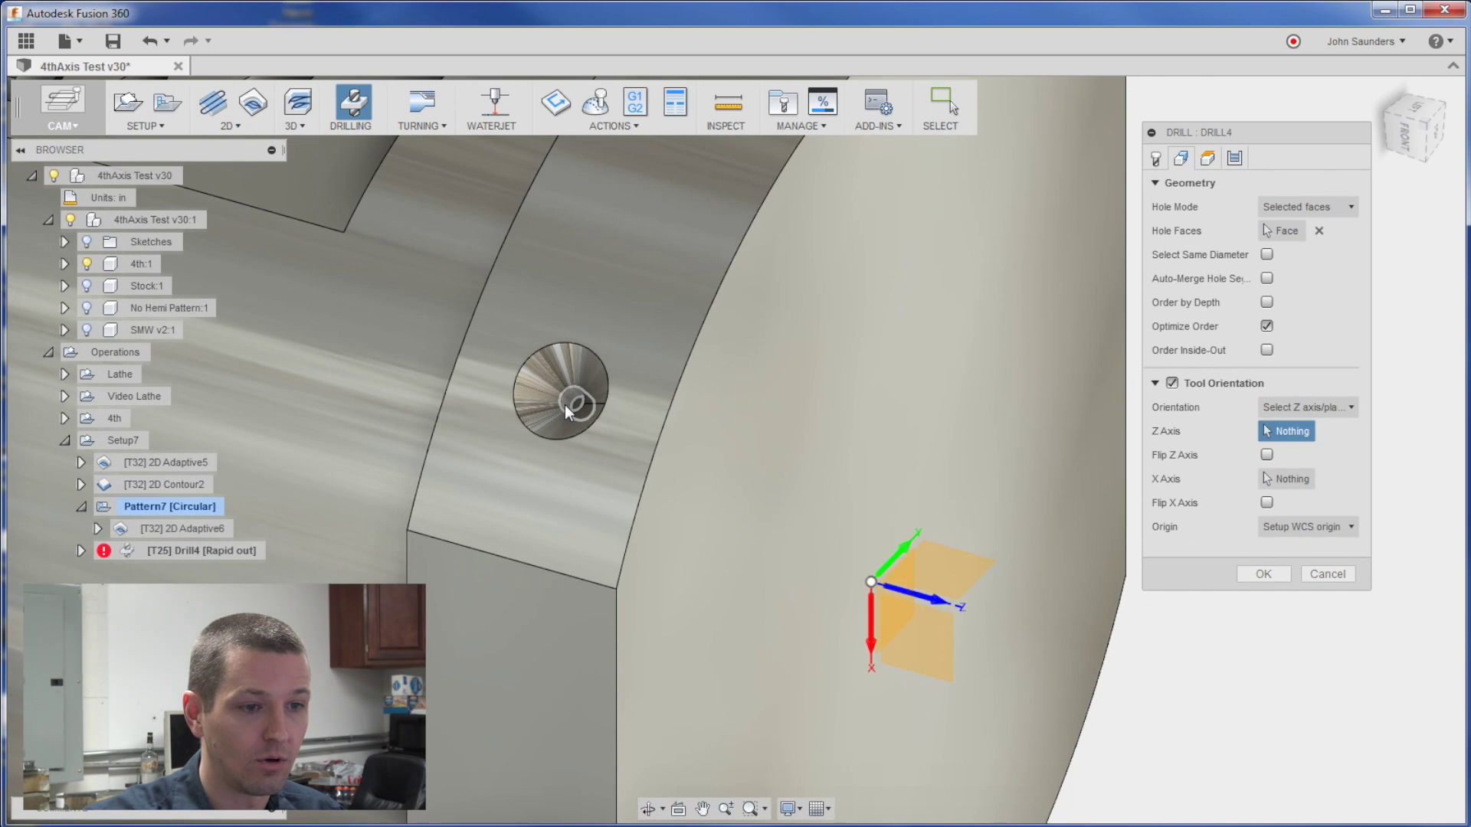
left_click(564, 405)
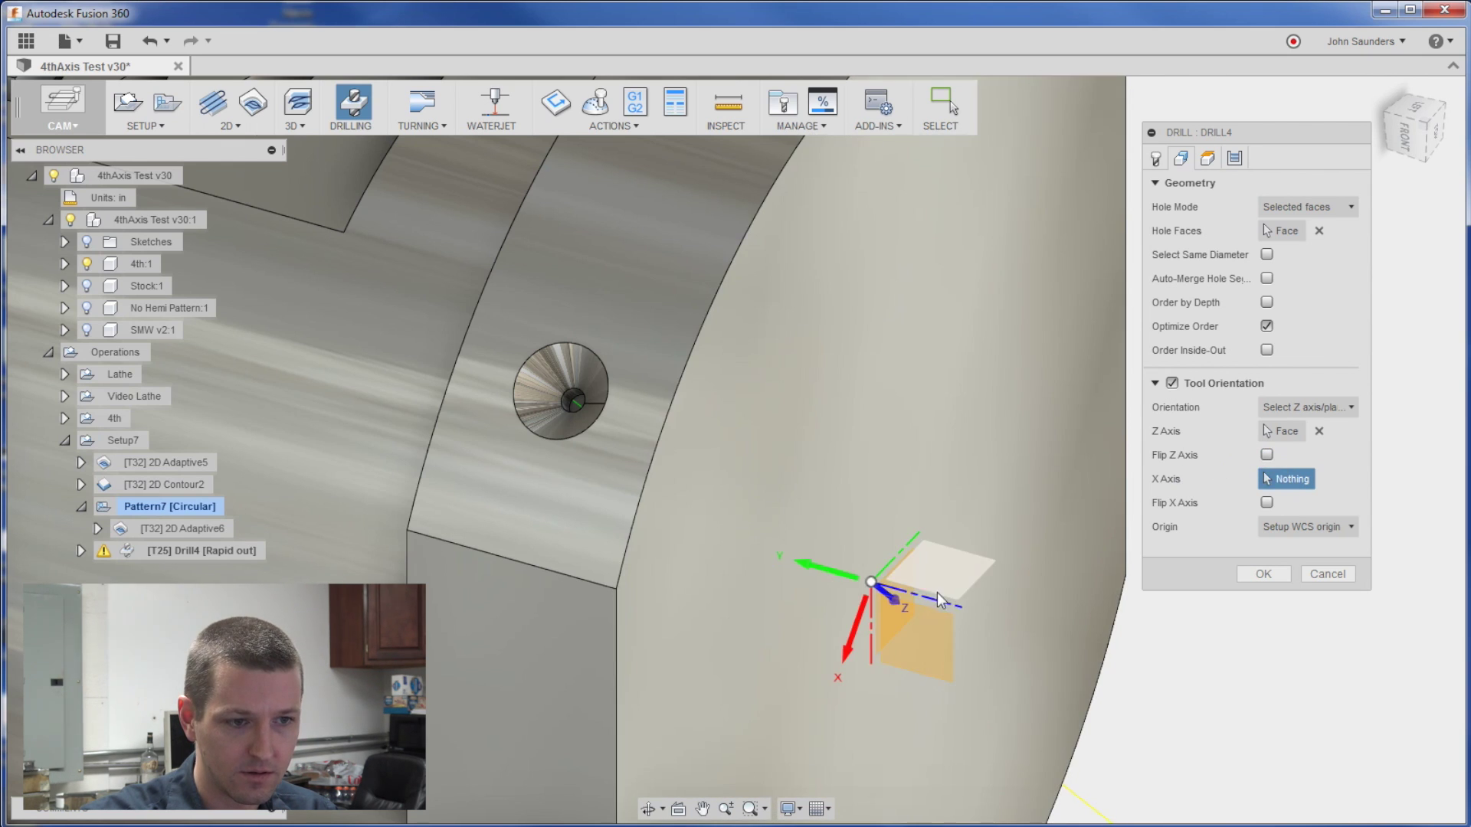
left_click(898, 598)
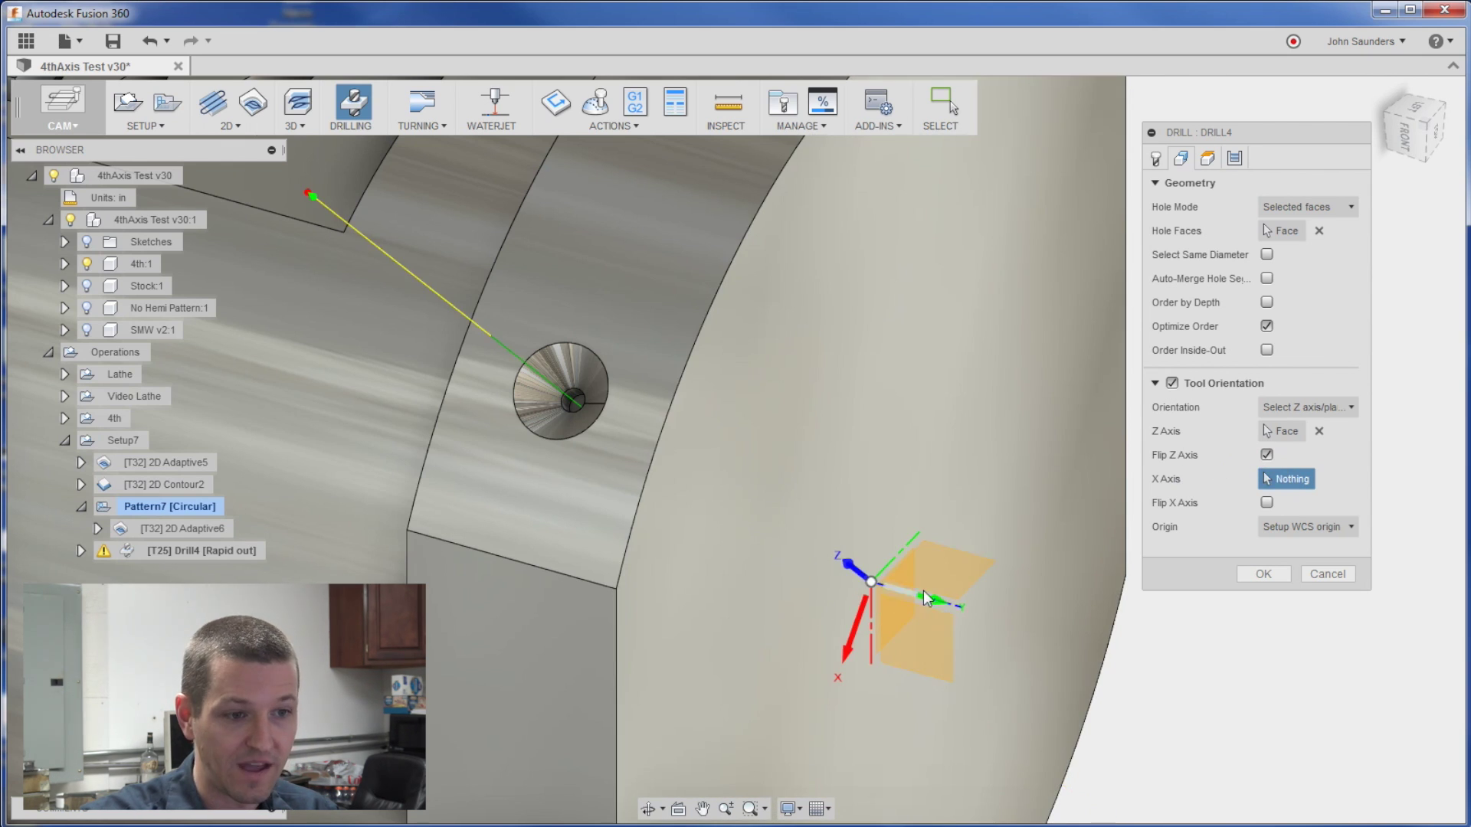
middle_click_drag(1000, 568, 1025, 558, "shift")
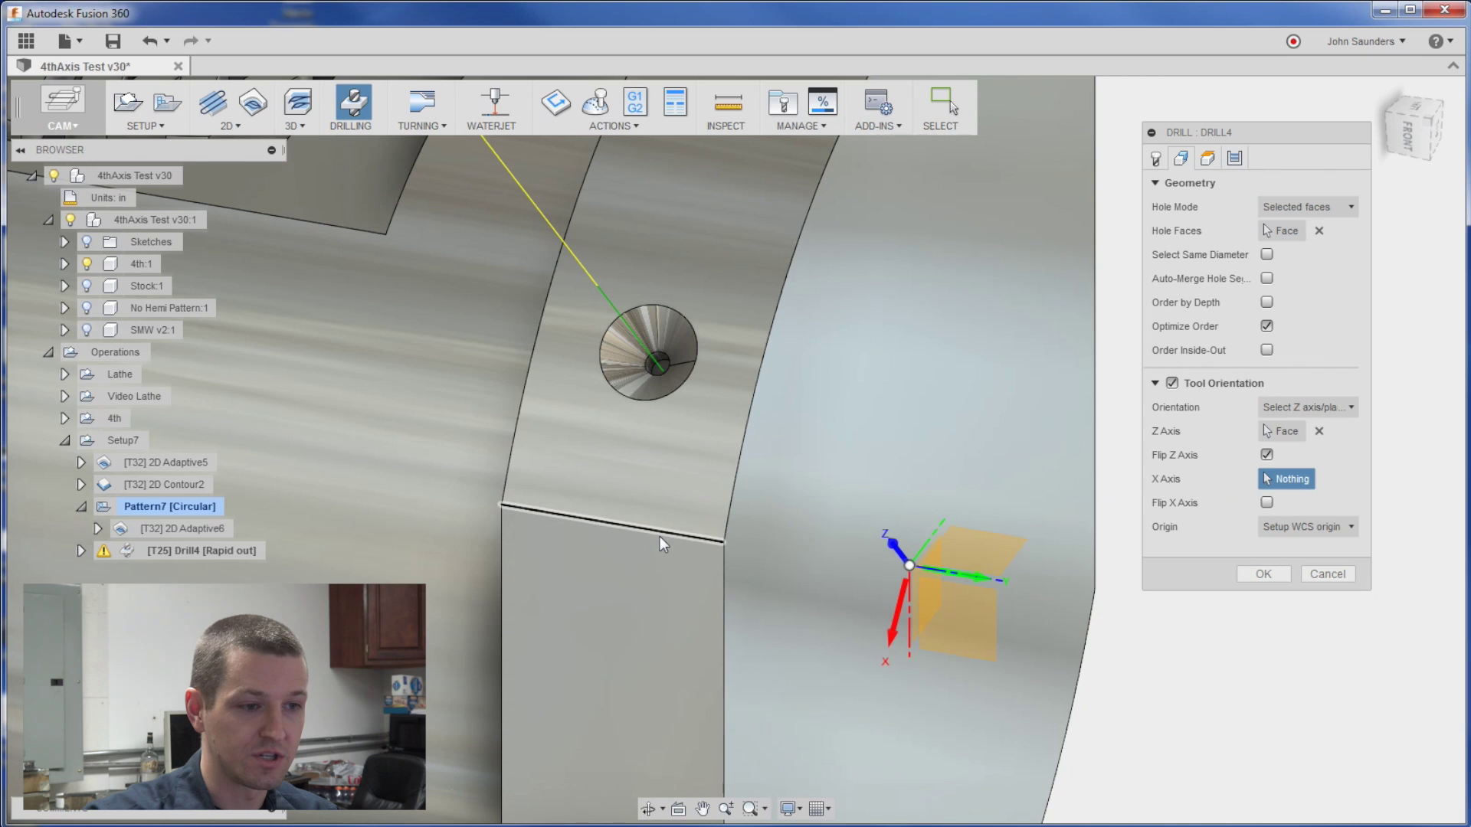
left_click(660, 536)
scroll(659, 536, "down", 3)
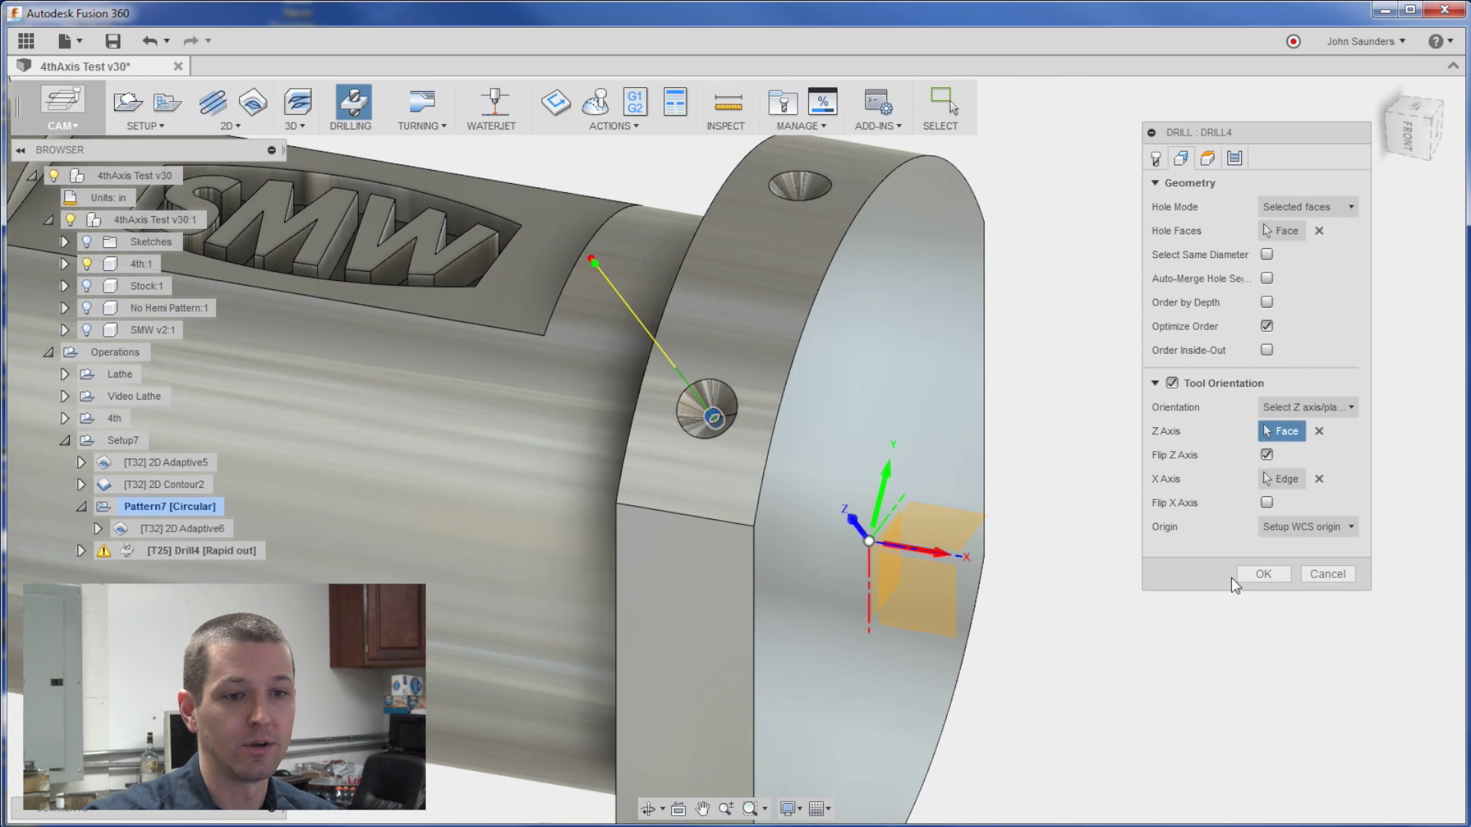
left_click(1266, 576)
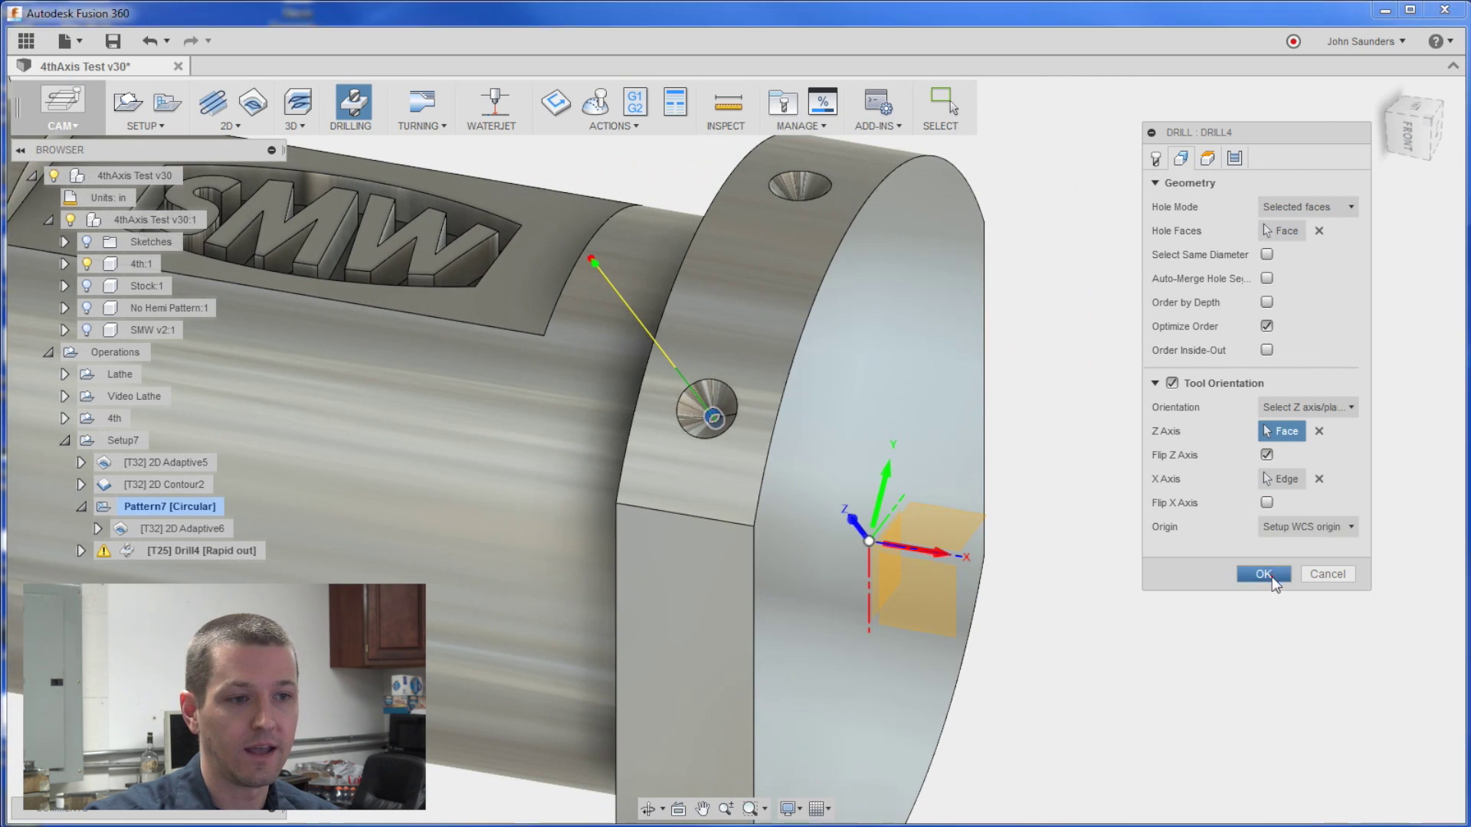
scroll(938, 538, "down", 5)
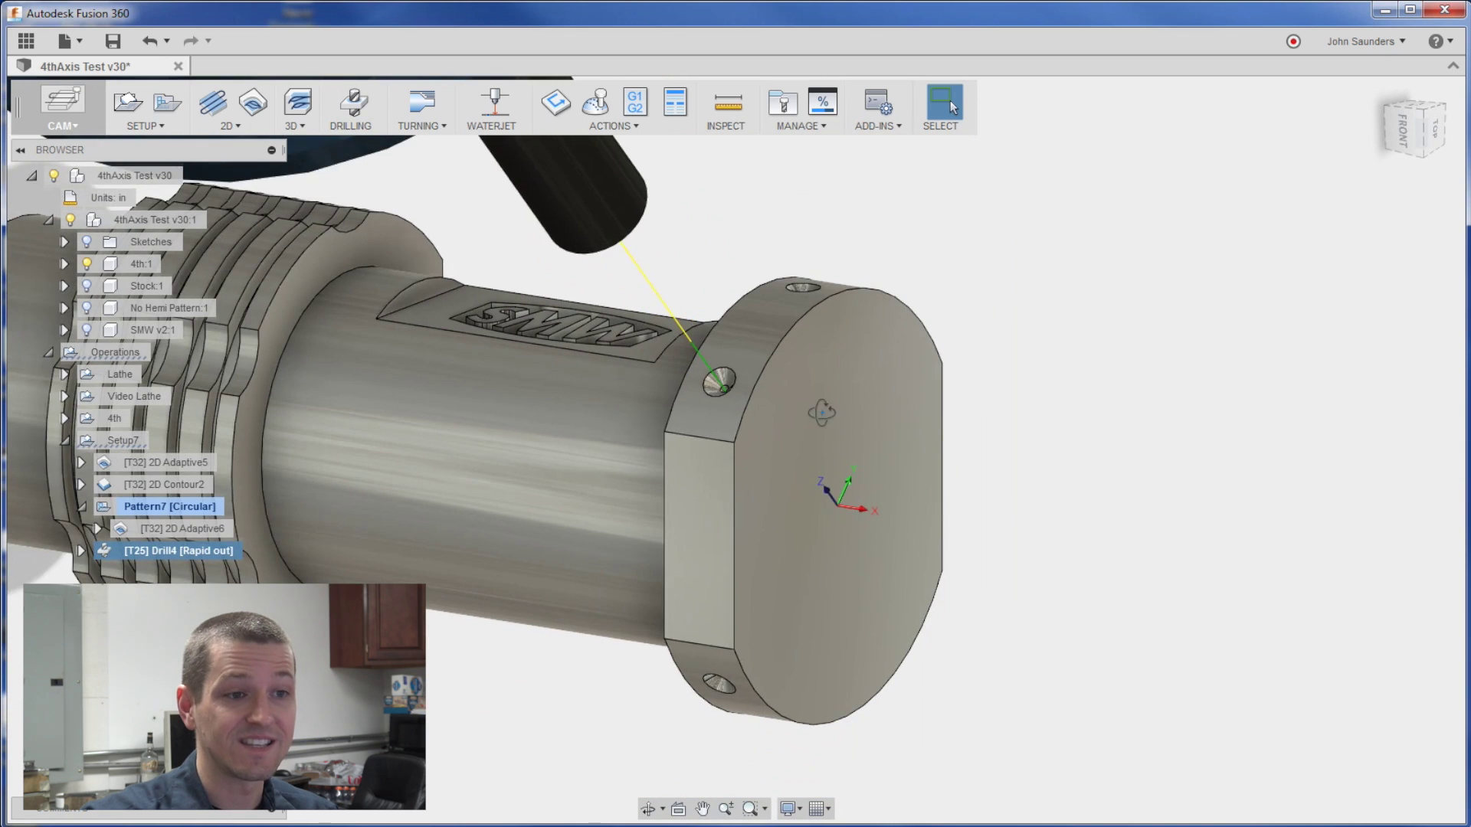
Make a circular pattern of [T25] Drill4 about the round end edge, spanning 135°
middle_click_drag(788, 405, 645, 435, "shift")
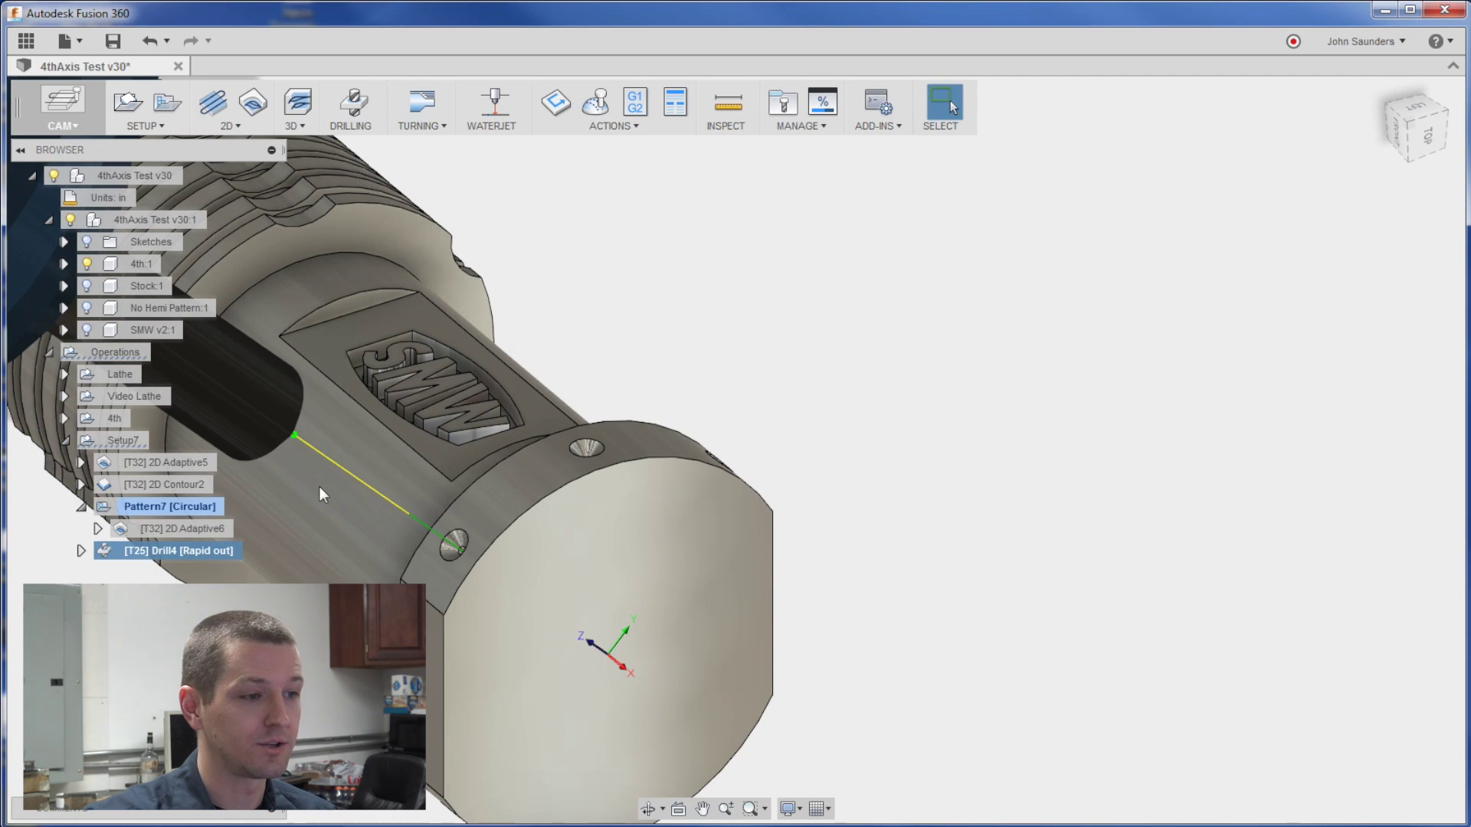
right_click(169, 548)
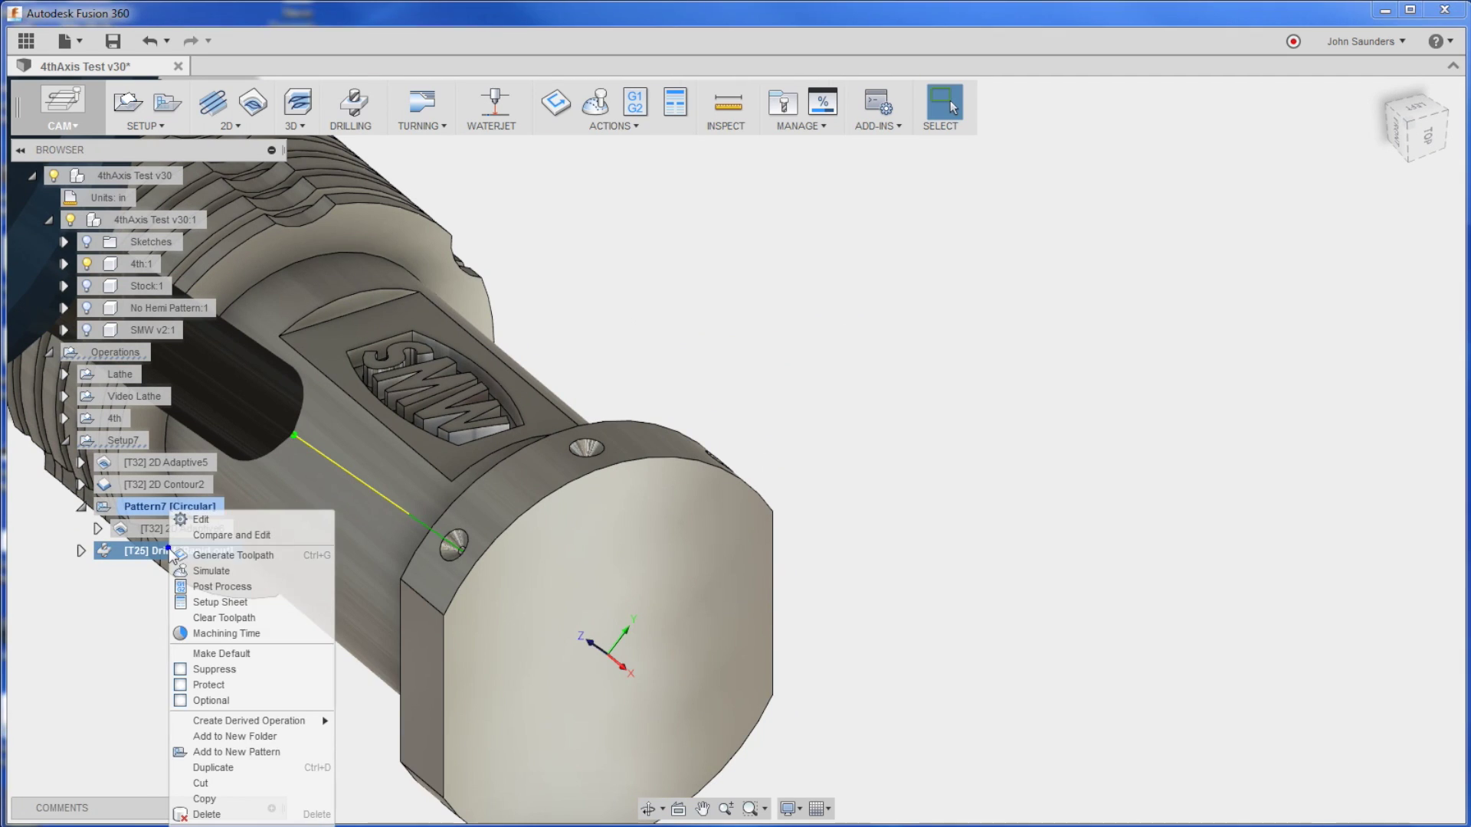
left_click(252, 755)
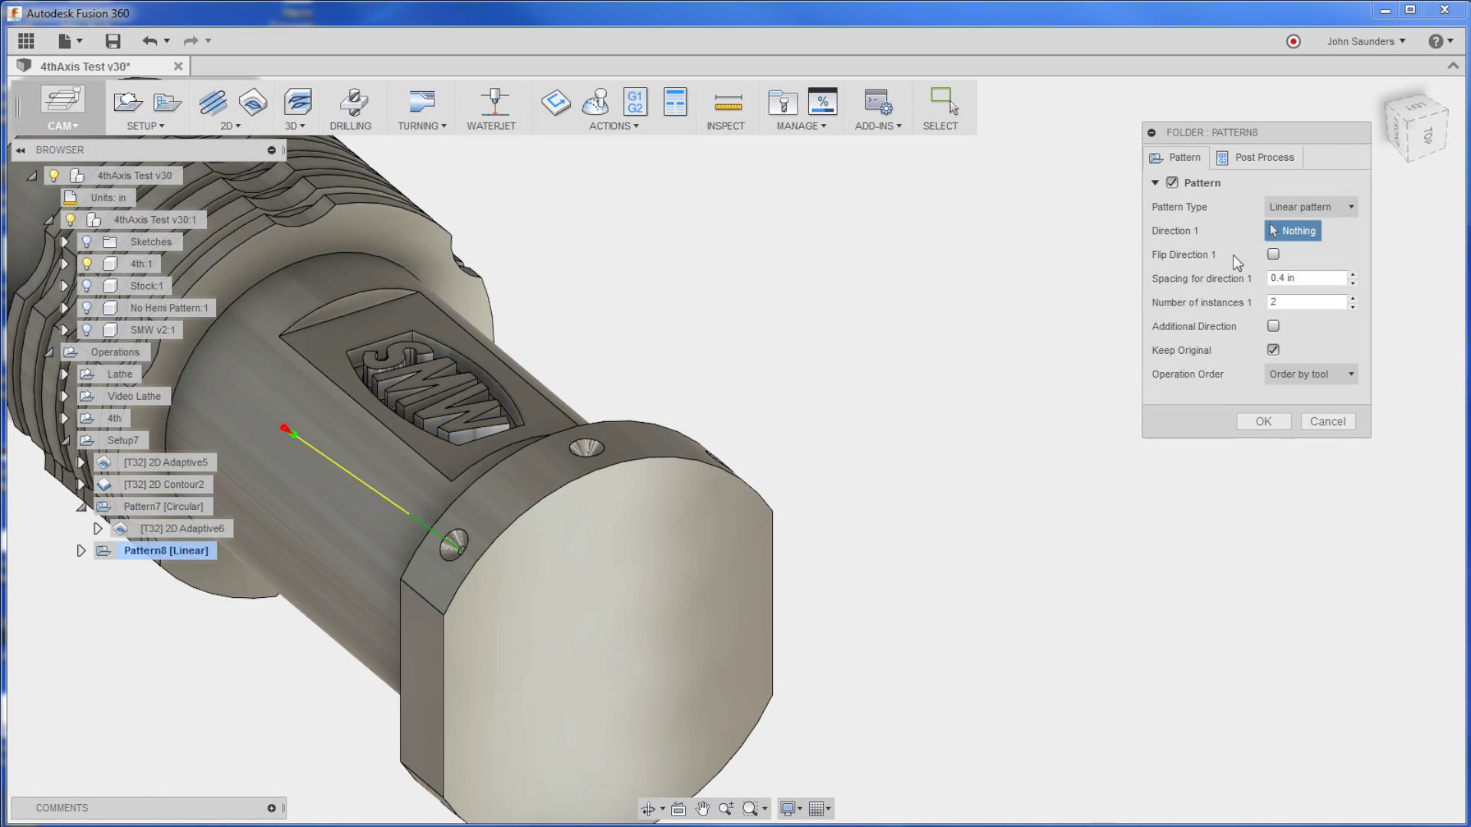
left_click(1312, 207)
left_click(1310, 246)
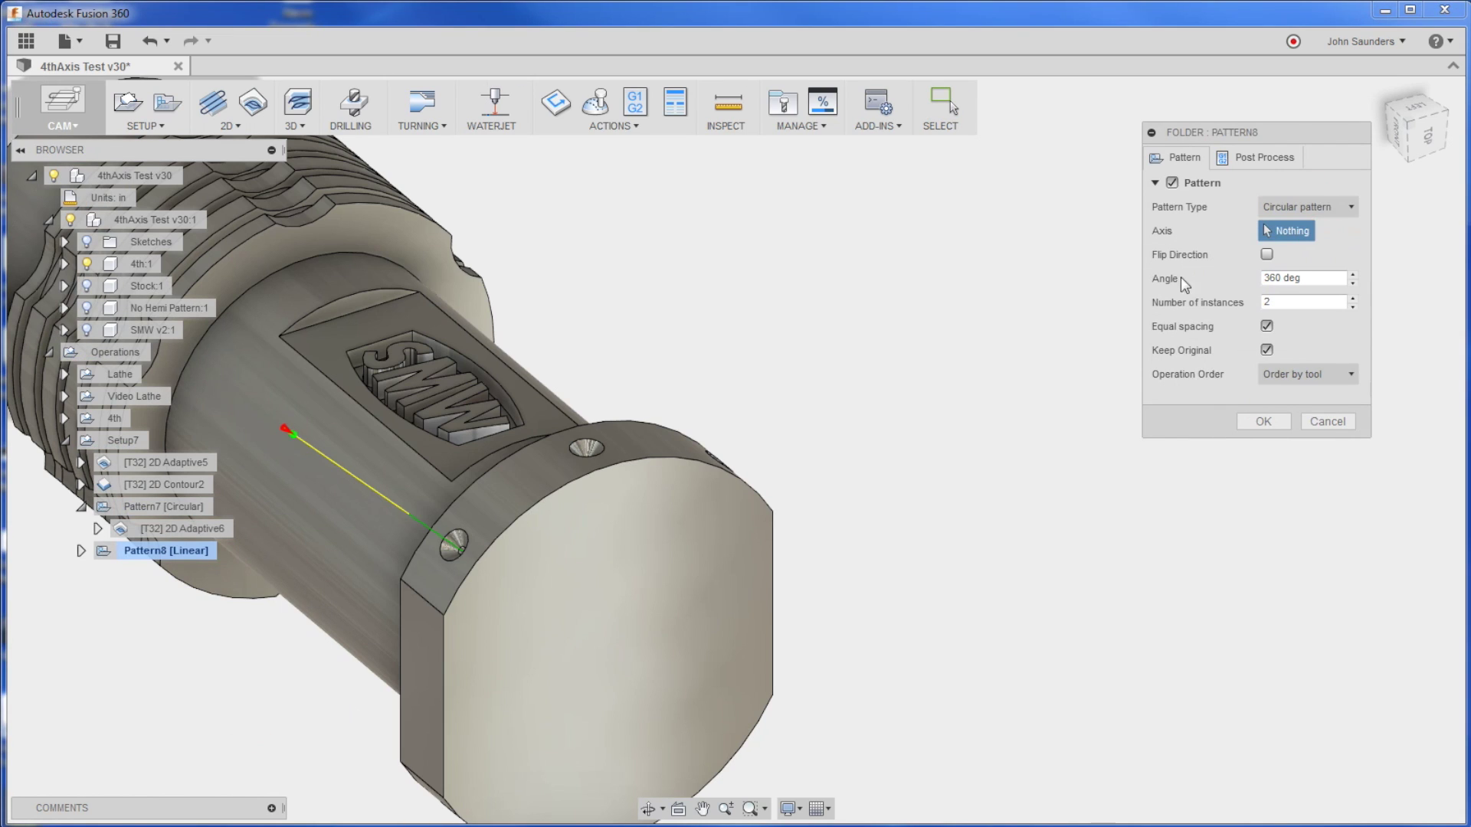
left_click(691, 462)
left_click(1332, 277)
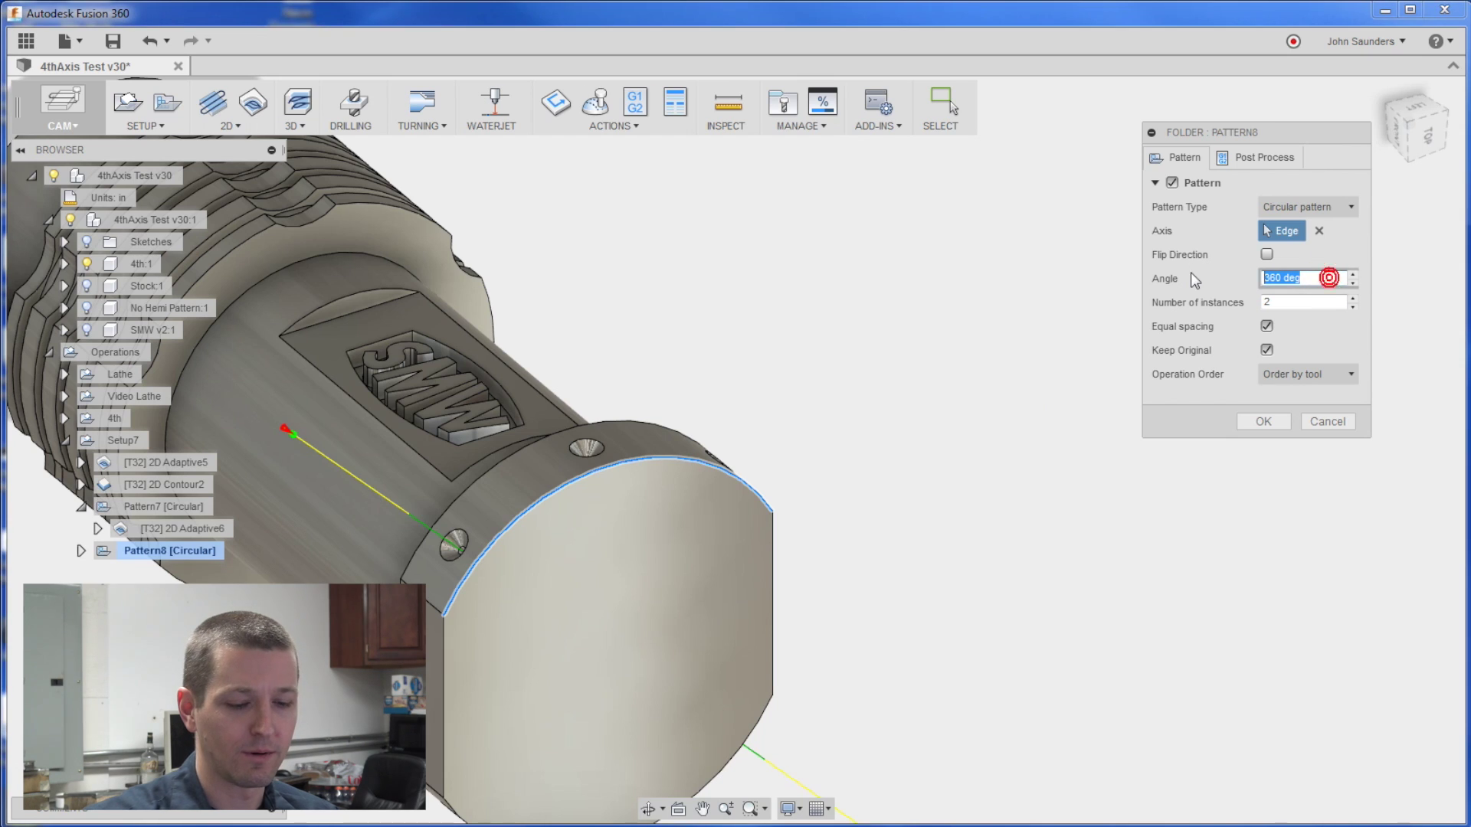
type("135")
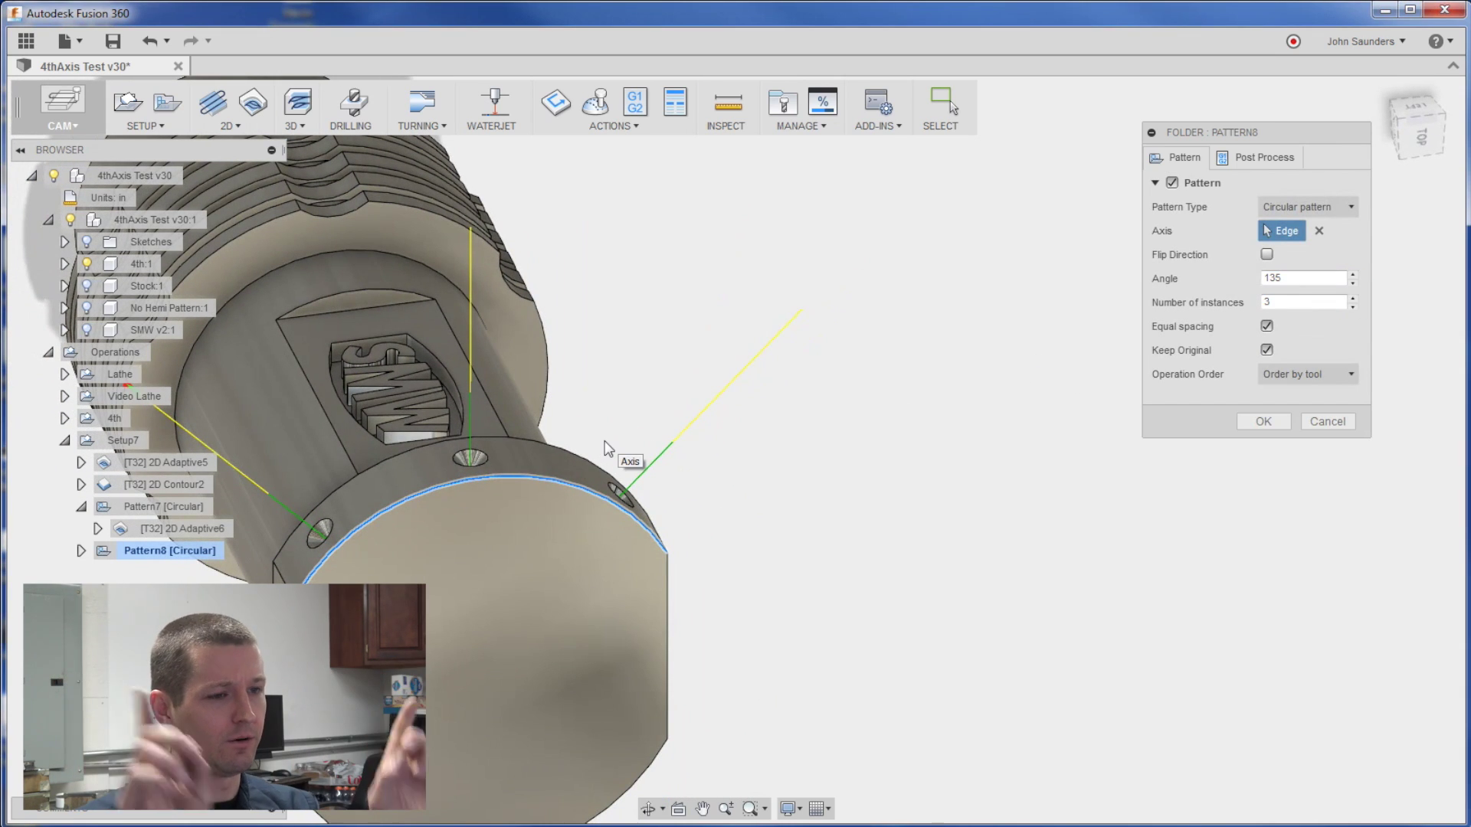
Confirm Pattern8 and expand it in the browser to show Drill4 inside
middle_click_drag(605, 448, 751, 440, "shift")
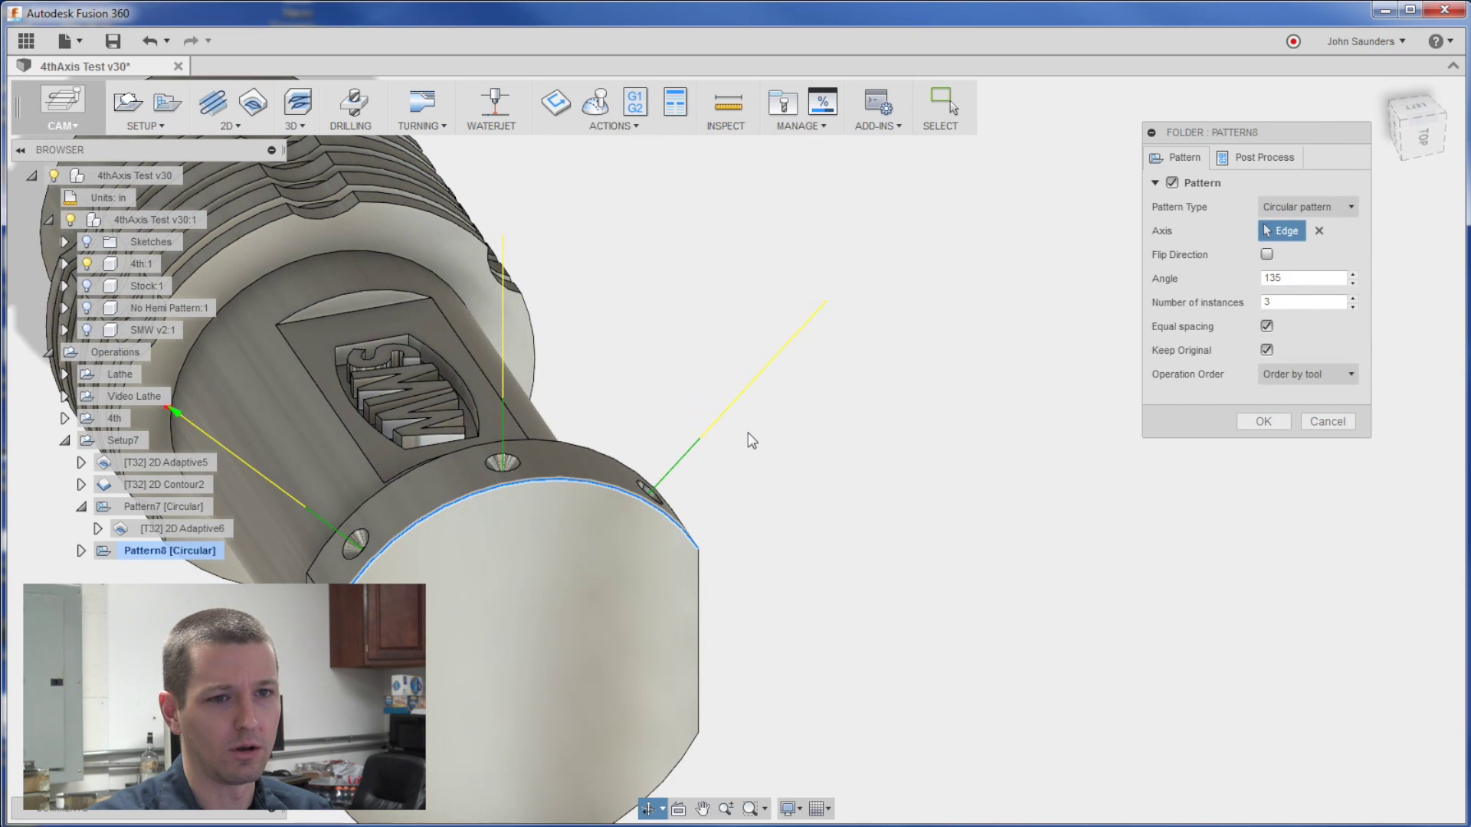
left_click(1262, 421)
middle_click_drag(903, 559, 1090, 533, "shift")
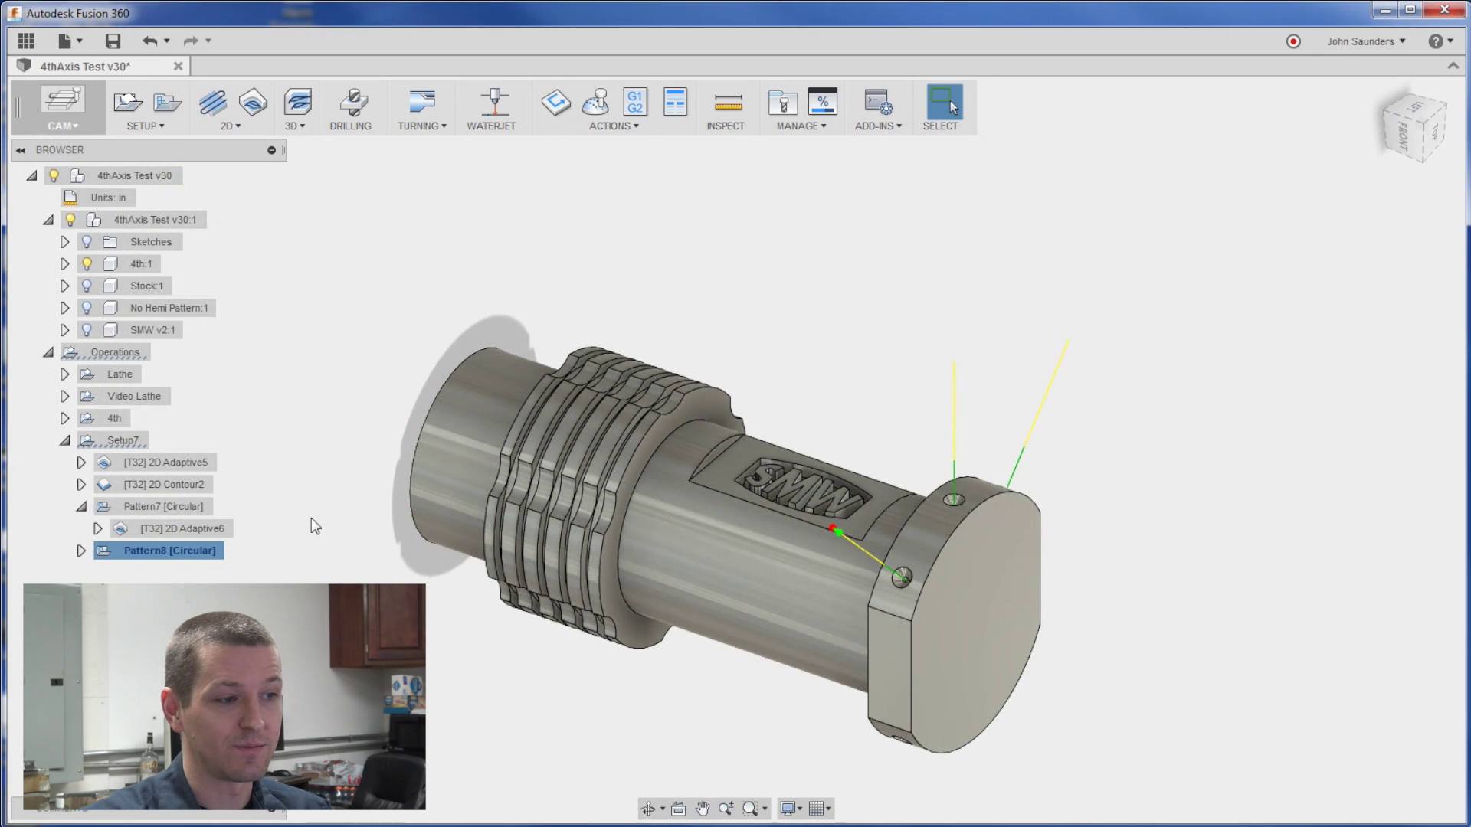
left_click(80, 551)
Orbit, zoom and pan to frame the grooved section of the part
middle_click_drag(743, 467, 751, 406, "shift")
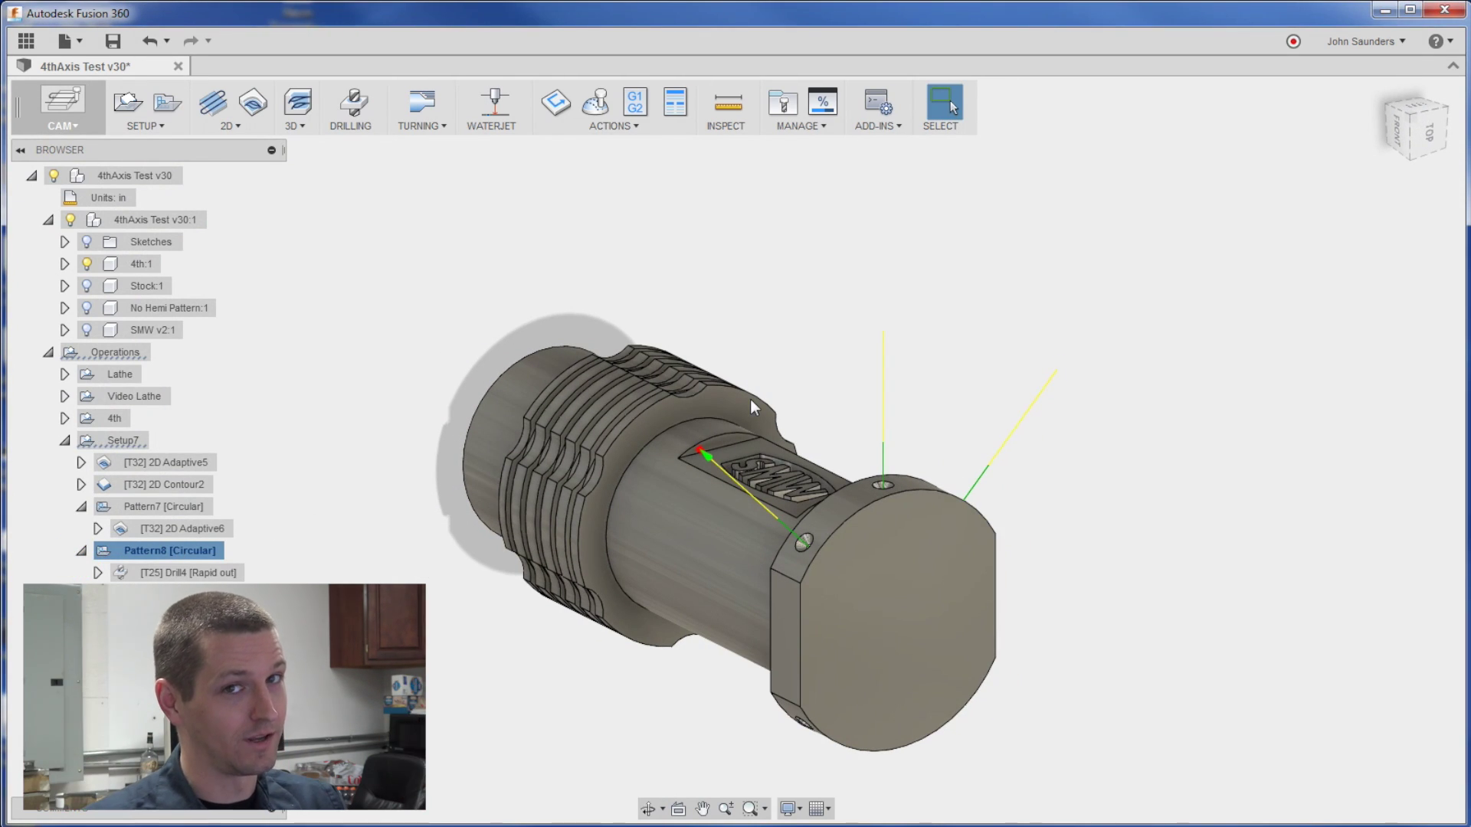
mouse_move(608, 327)
middle_mouse_down("shift")
mouse_move(577, 302)
mouse_move(613, 325)
middle_mouse_up("shift")
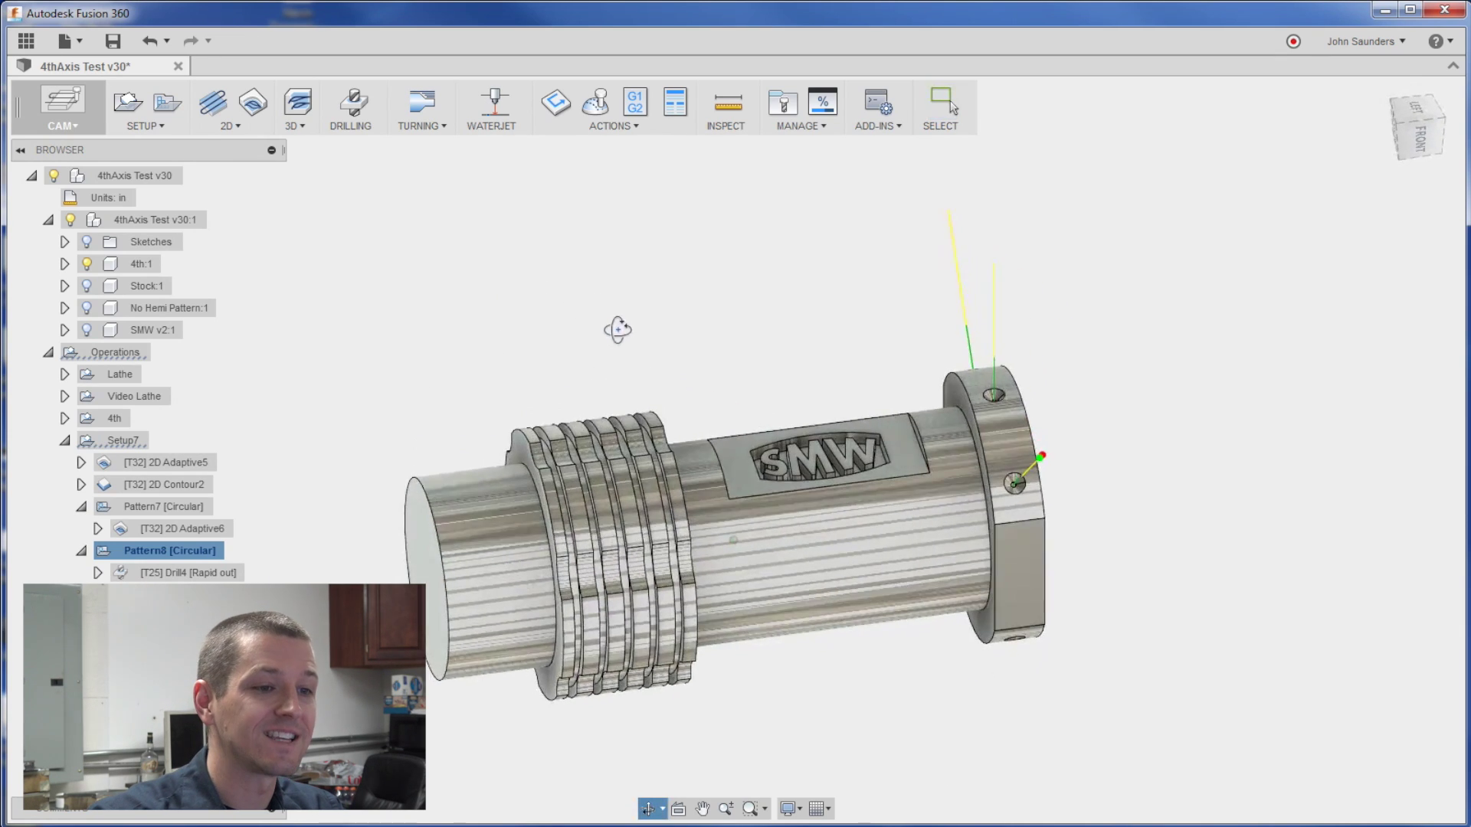
scroll(686, 381, "up", 3)
middle_click_drag(685, 381, 660, 329)
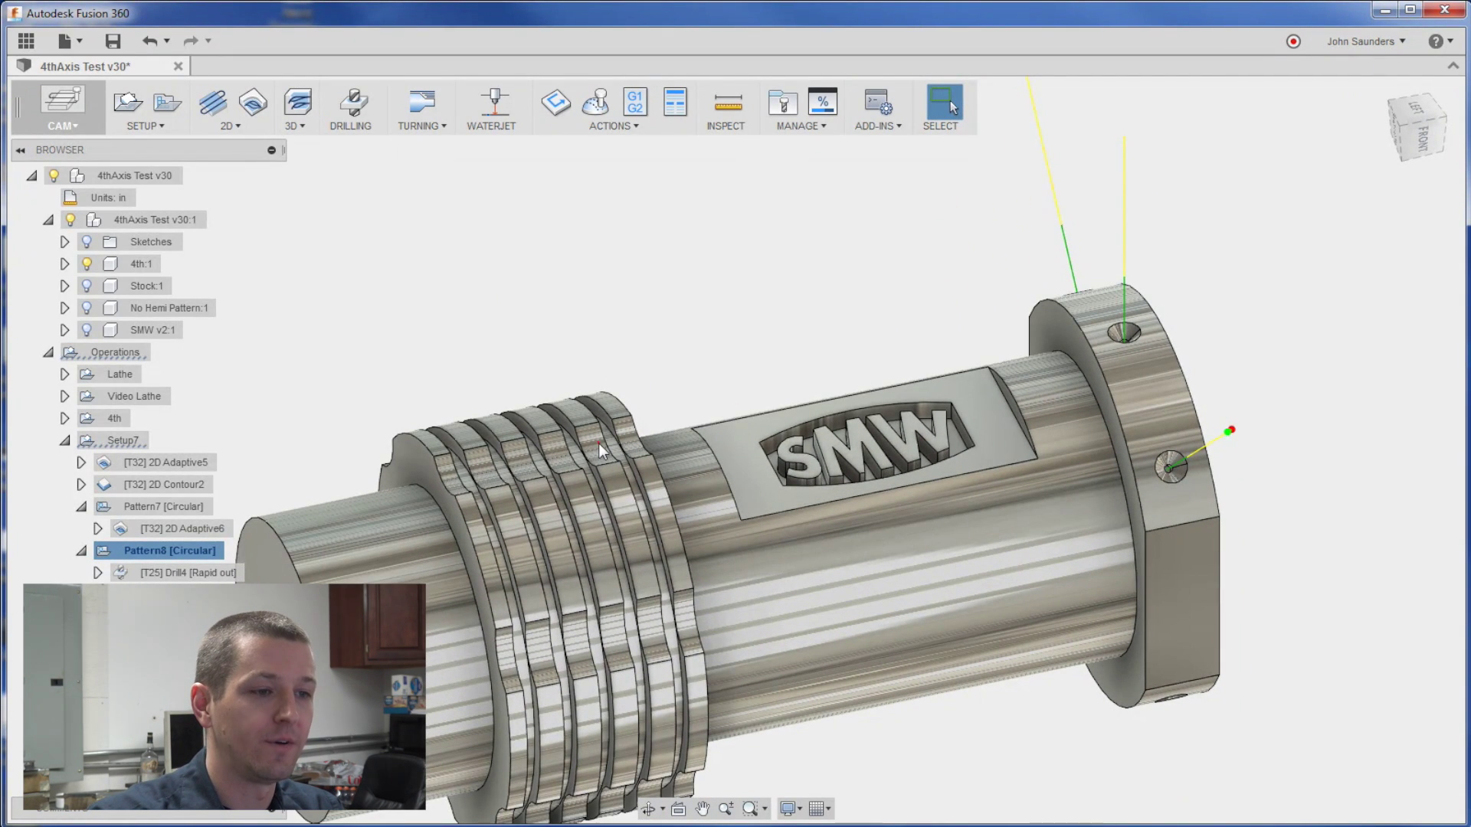
middle_click_drag(599, 443, 420, 474)
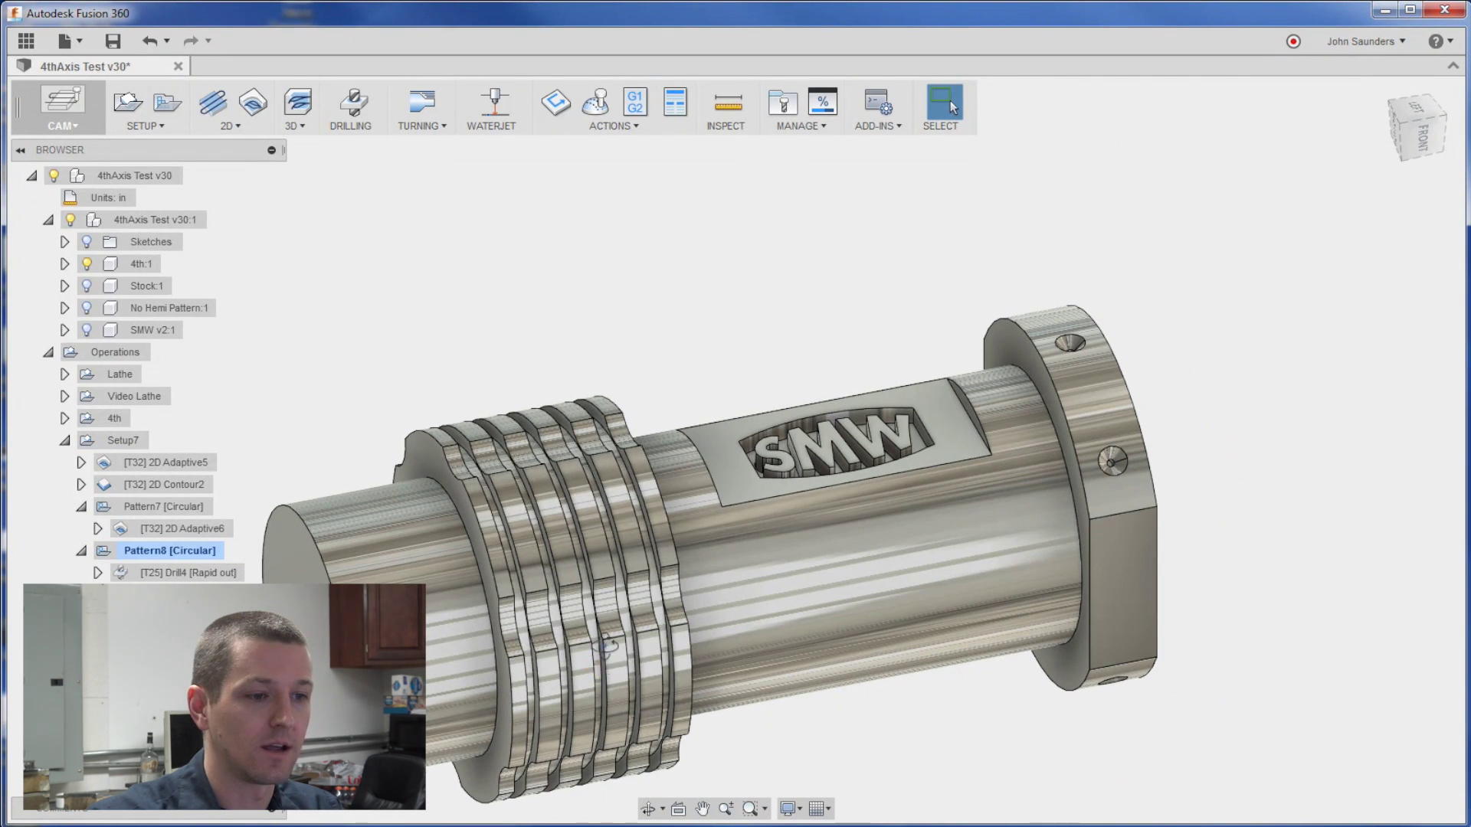
middle_click_drag(605, 646, 644, 558, "shift")
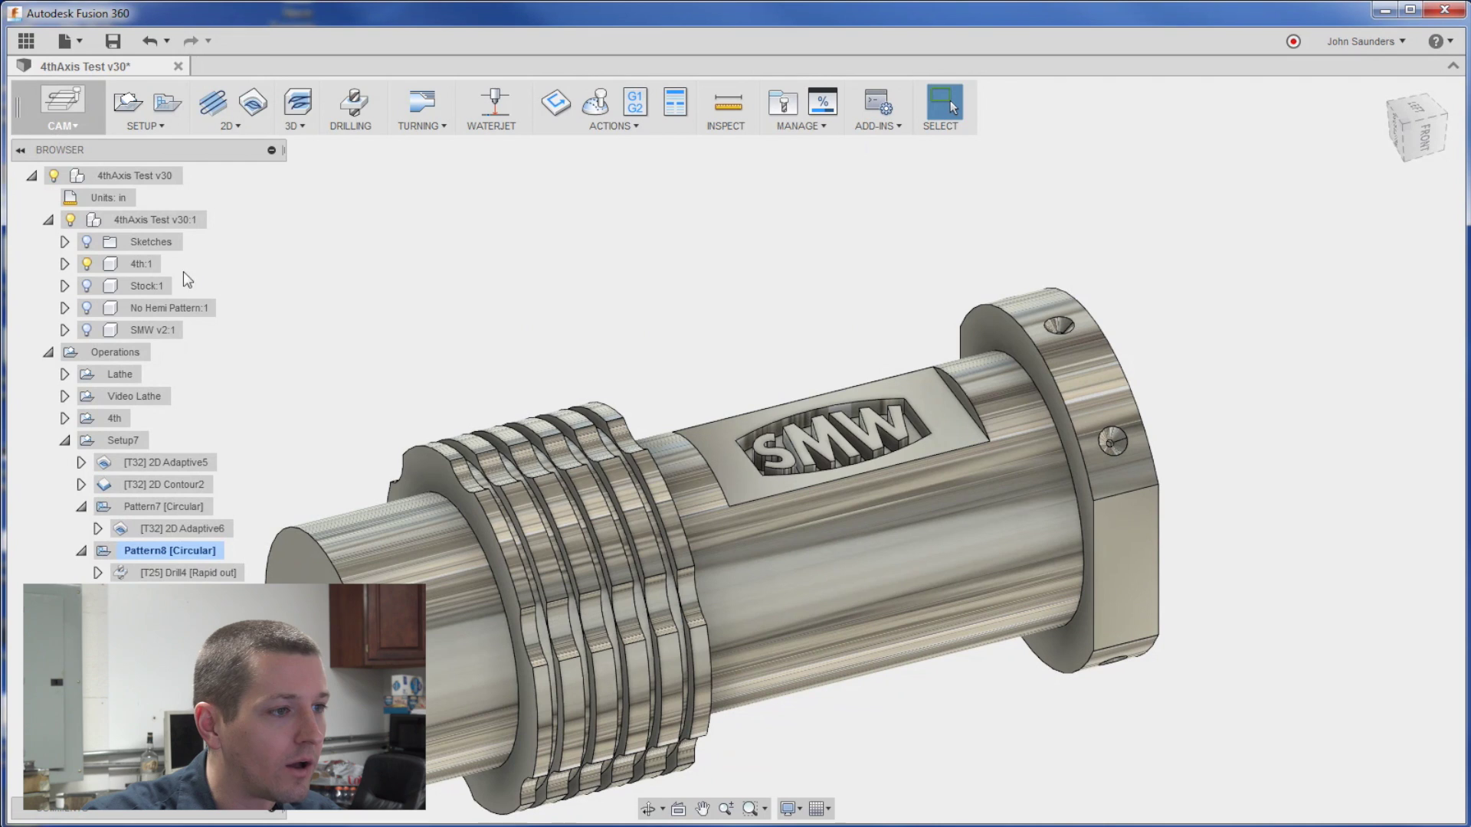
Expand 4th:1 > Sketches and switch Sketch8's light bulb on
left_click(64, 264)
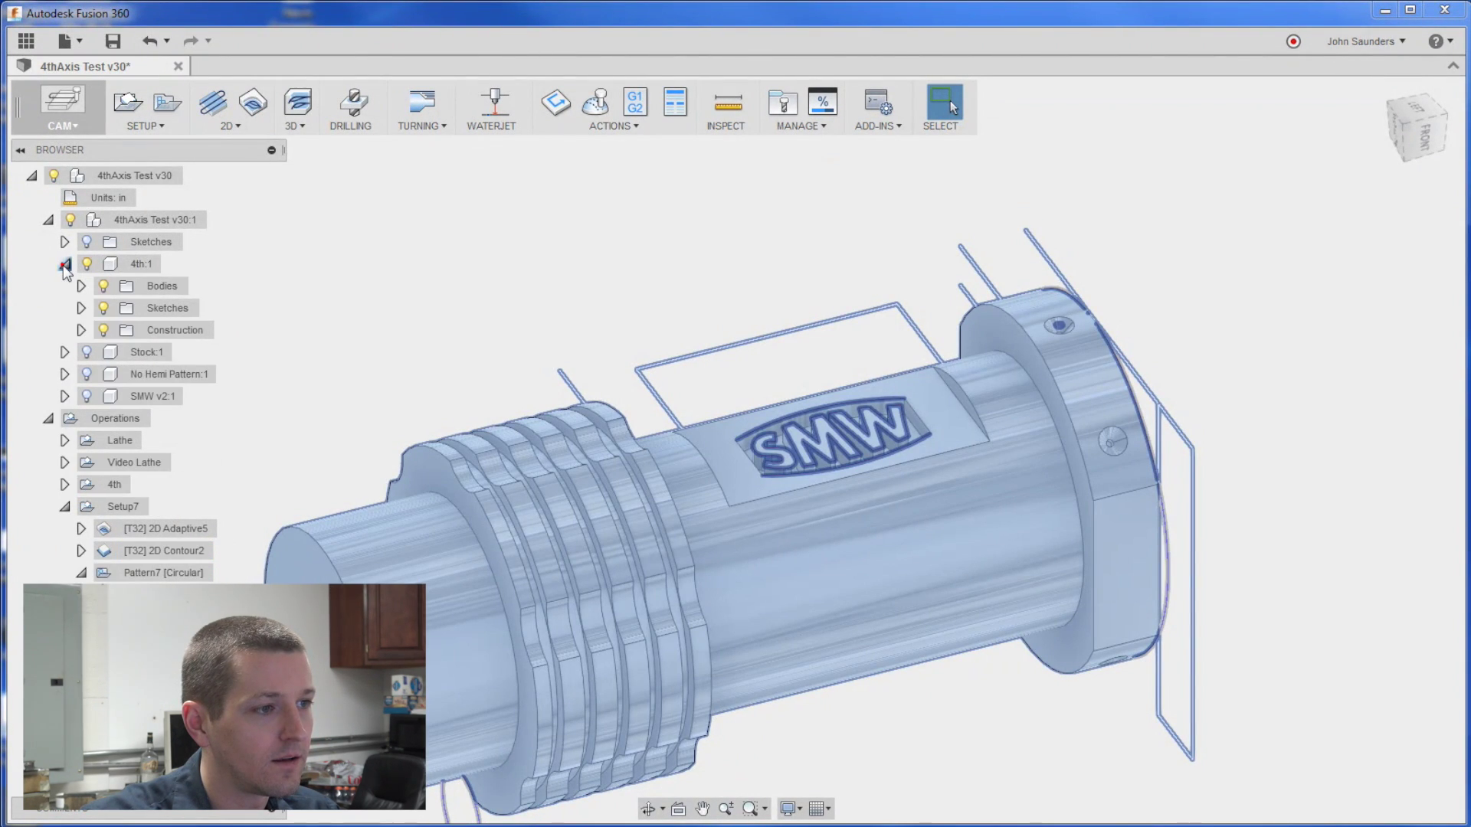
left_click(80, 309)
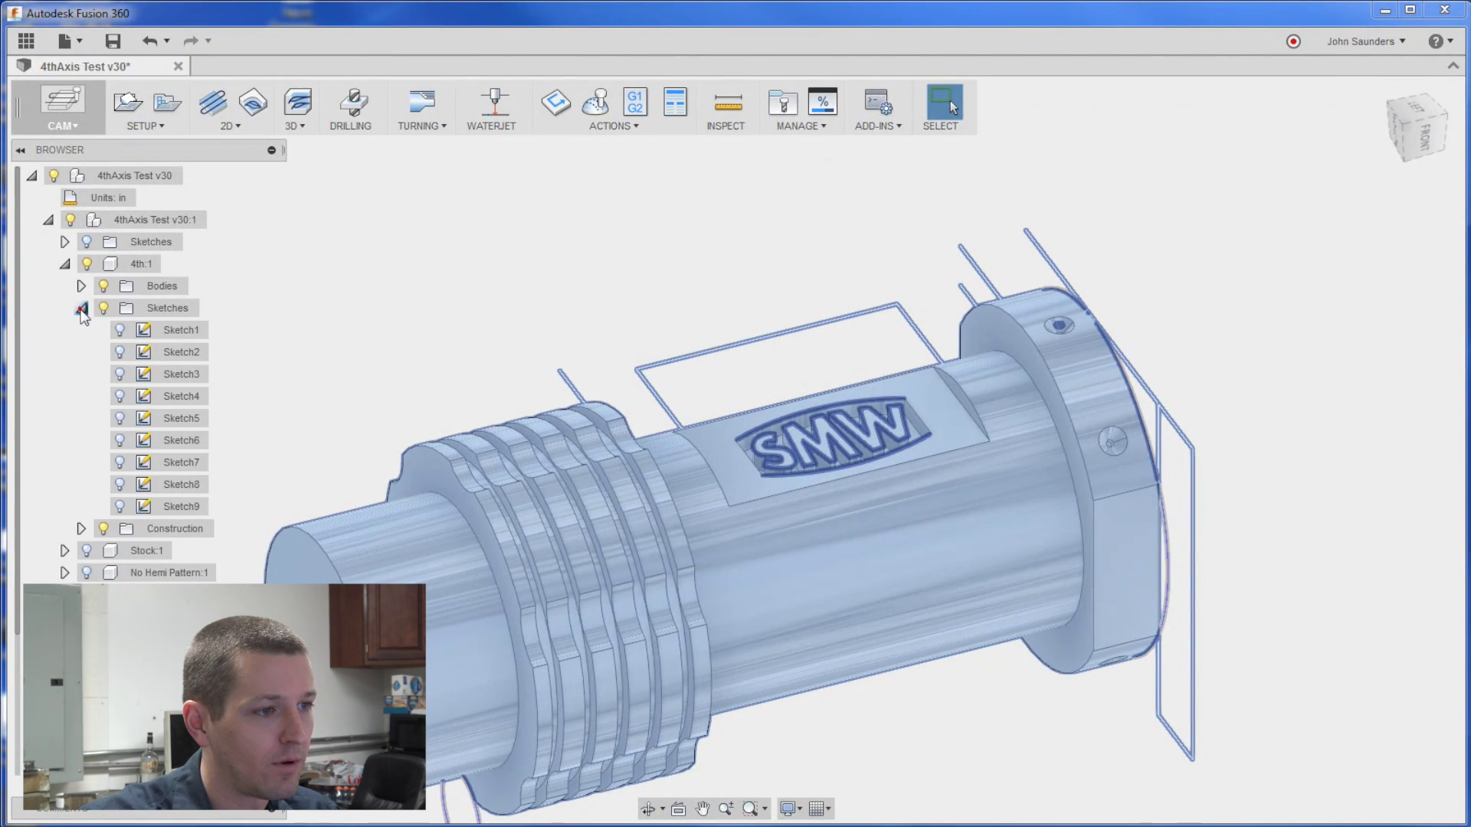
left_click(163, 505)
left_click(169, 490)
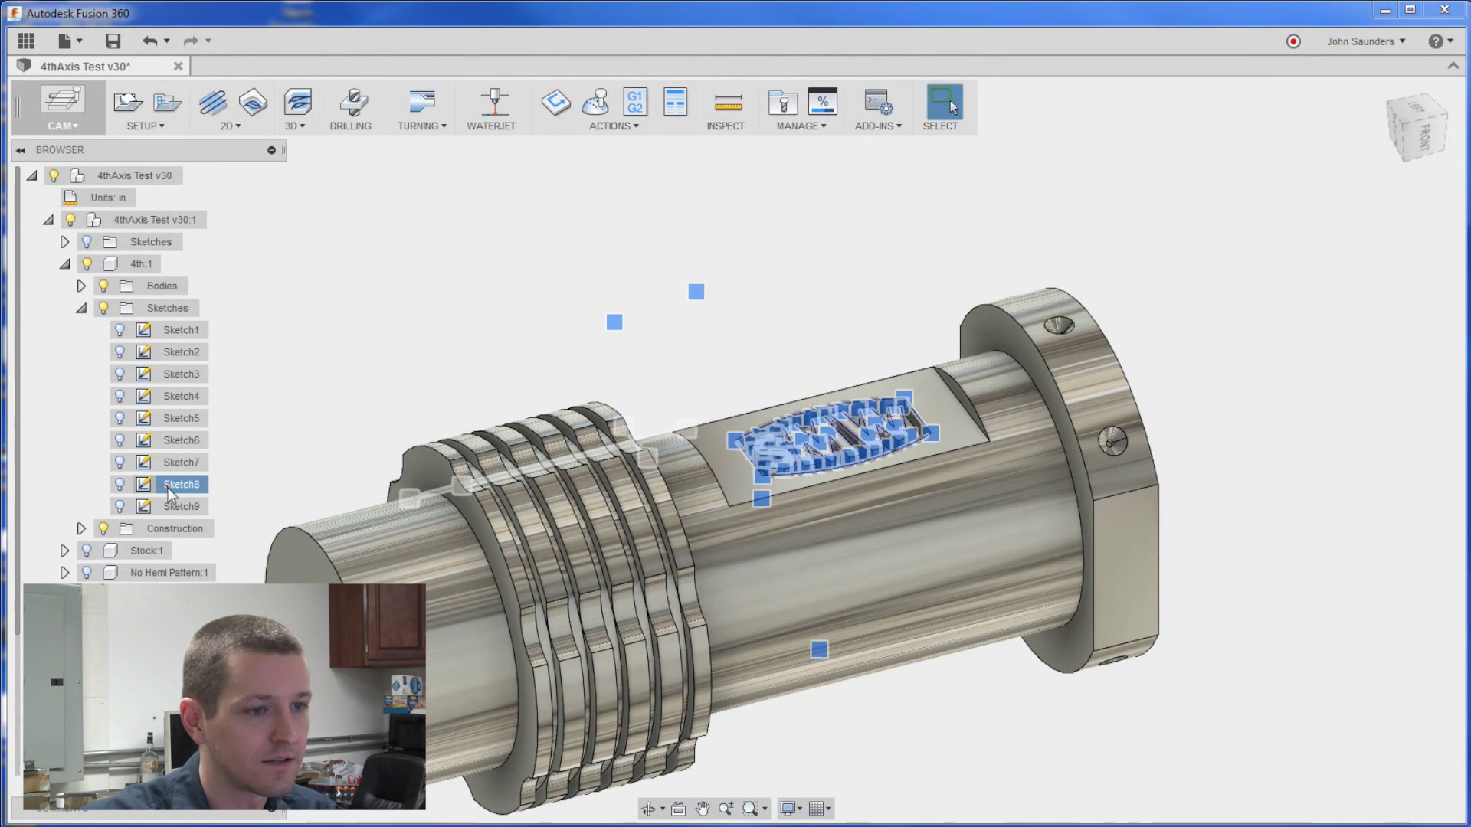
left_click(120, 485)
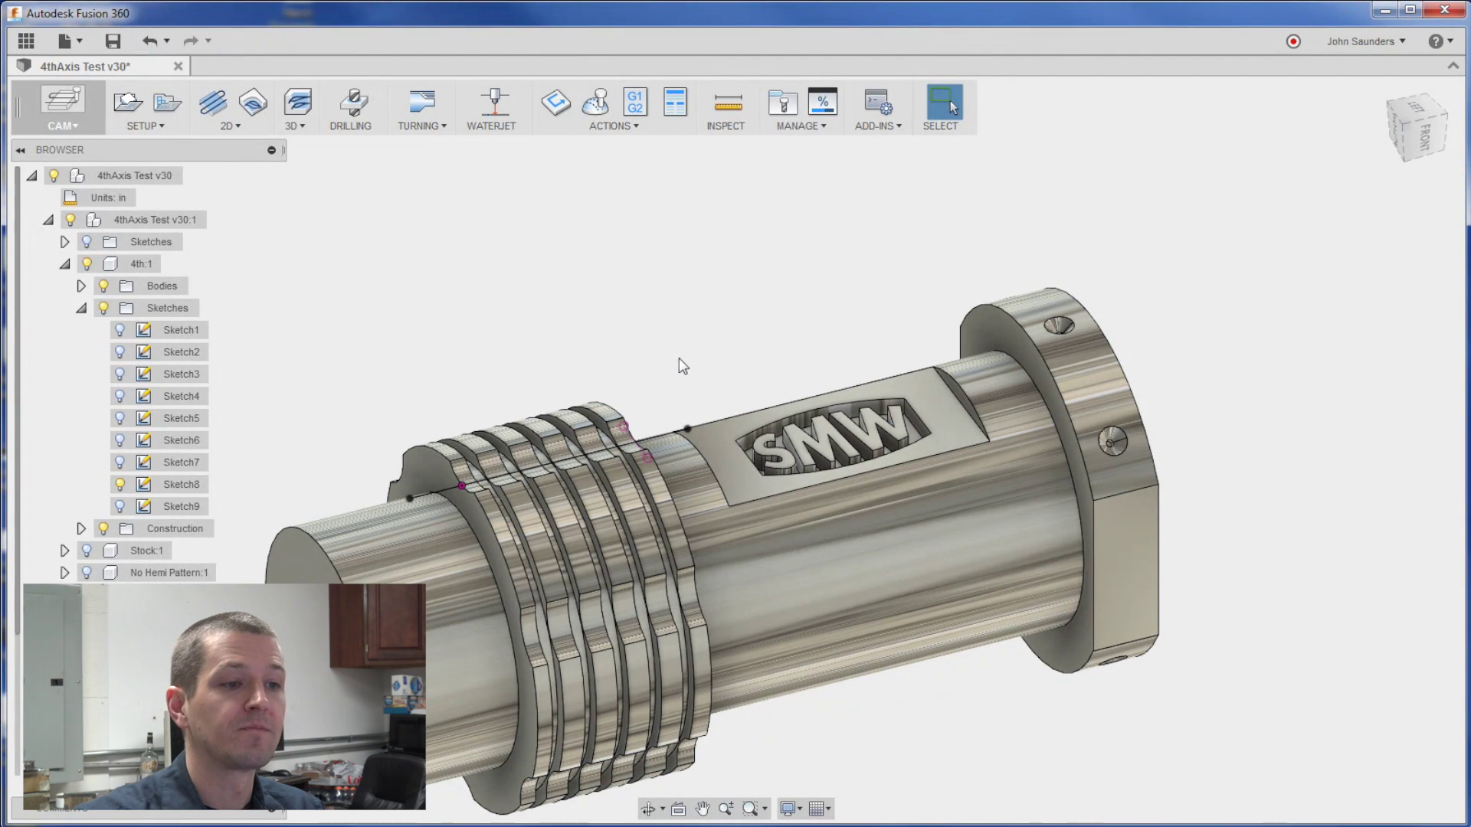
middle_click_drag(682, 366, 590, 241)
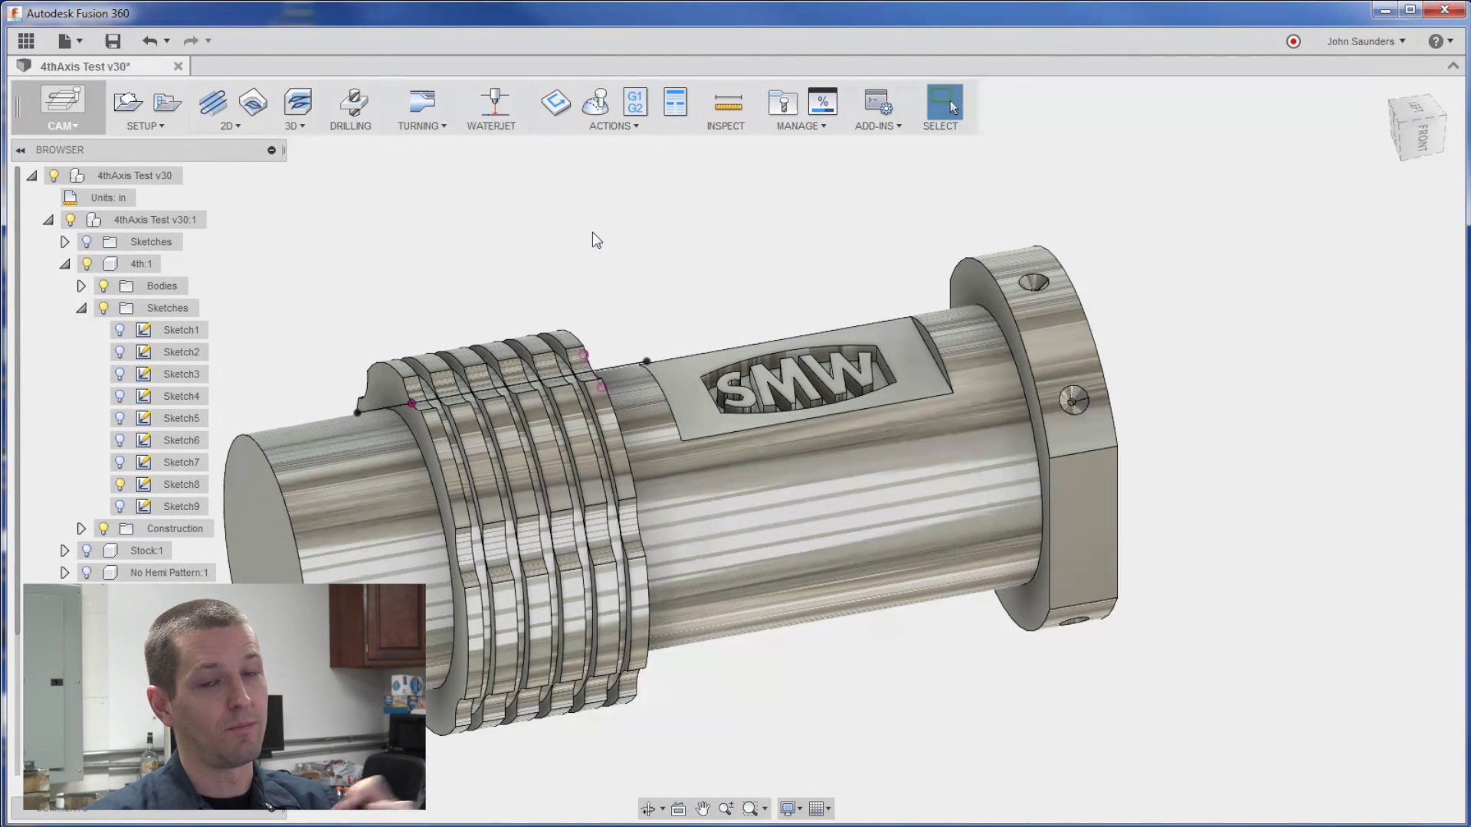
Start a 2D Trace using the #128 Ø1/4" ball end mill
left_click(228, 125)
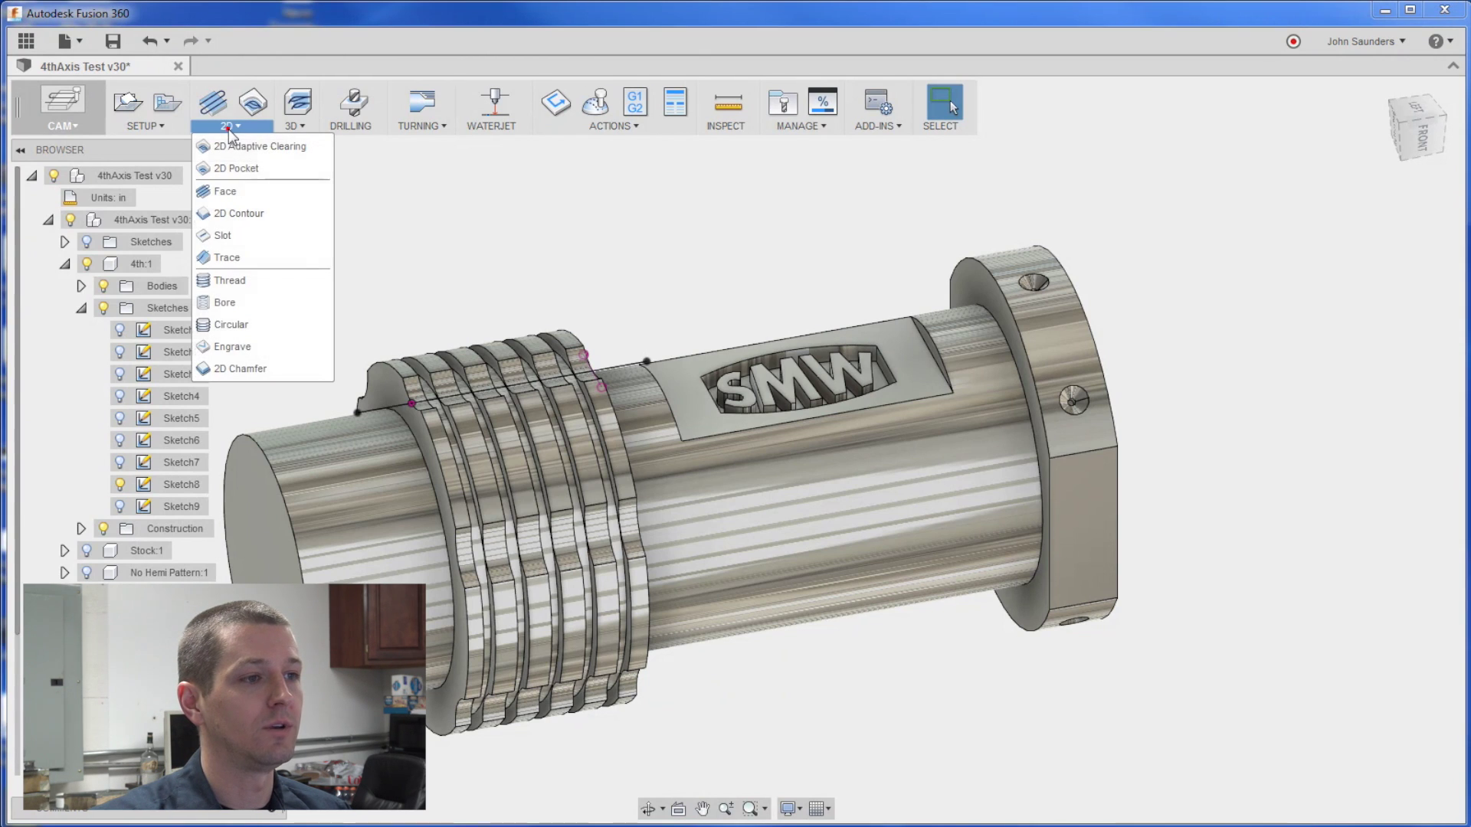
left_click(261, 256)
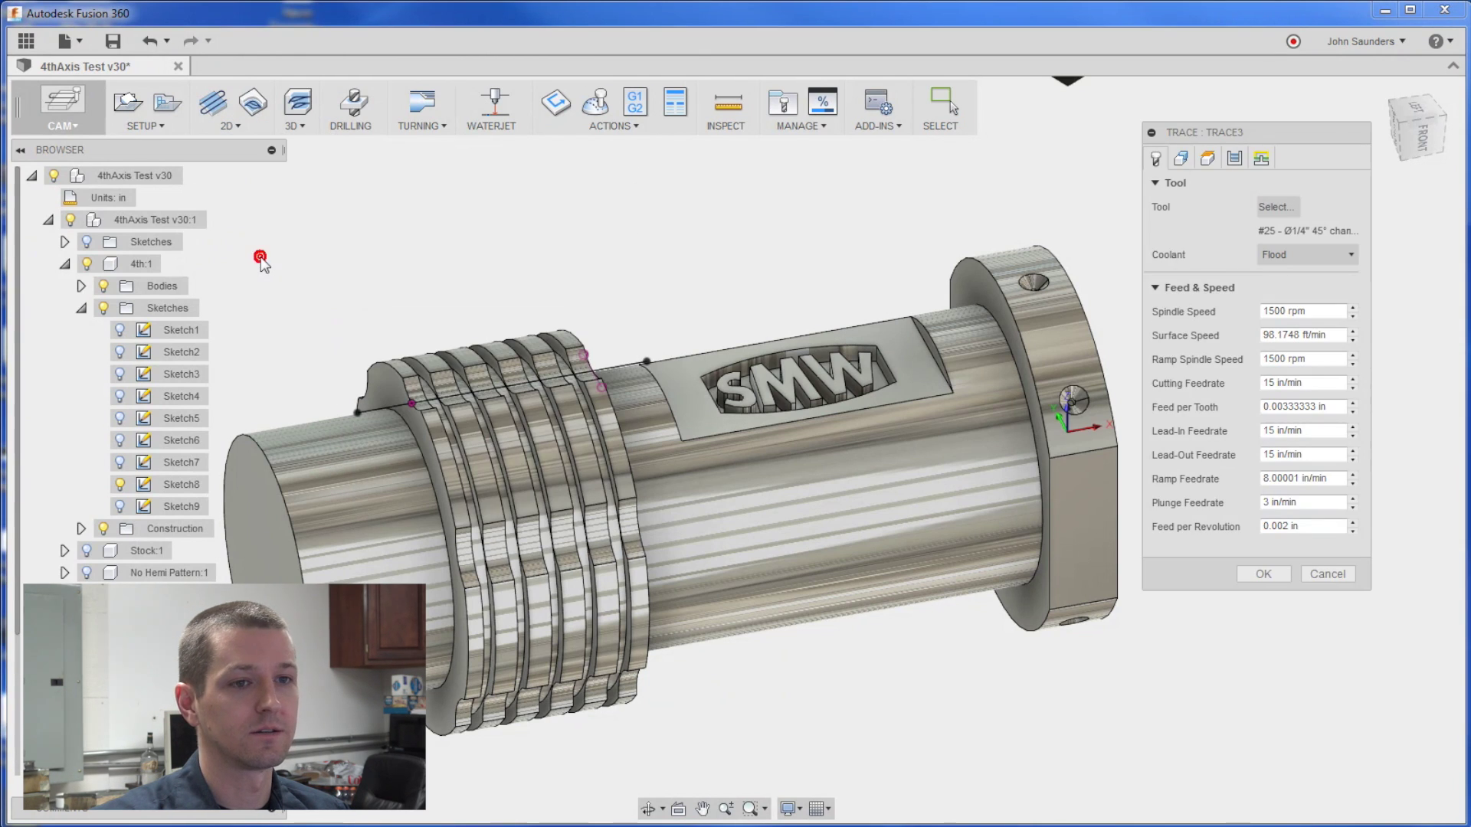
left_click(1275, 207)
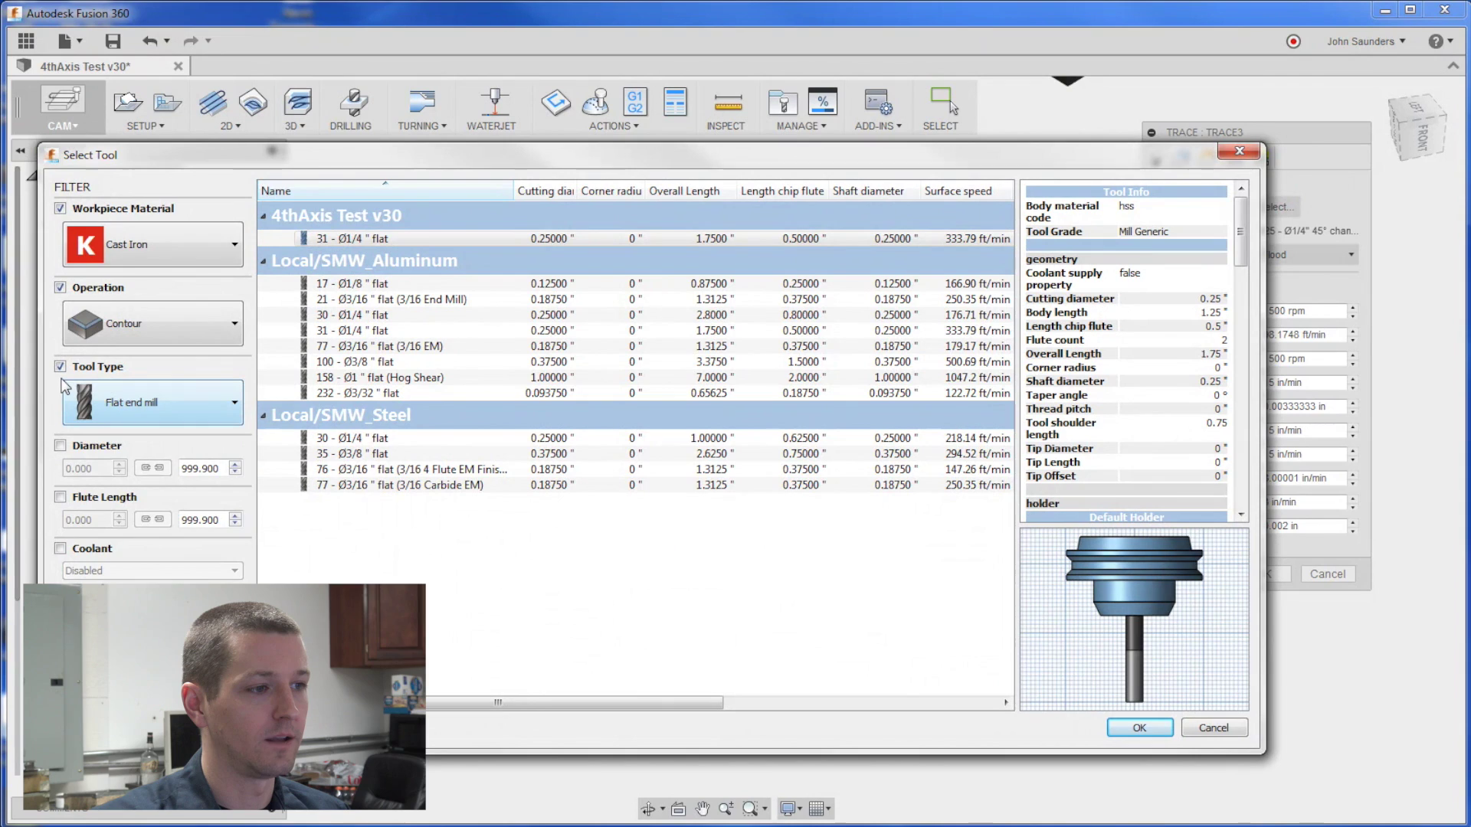
left_click(143, 414)
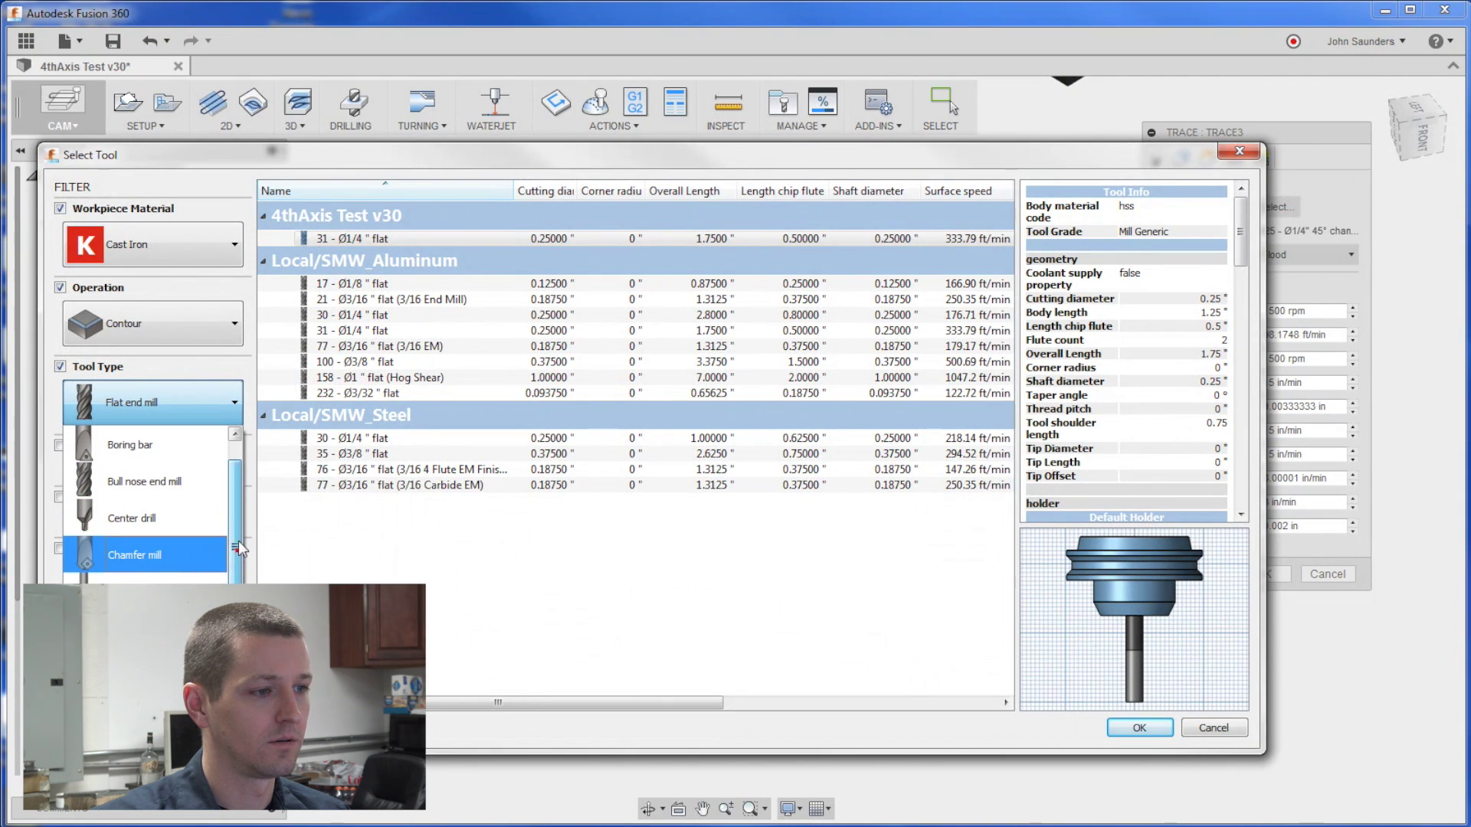
scroll(244, 513, "up", 1)
left_click(131, 445)
left_click(353, 242)
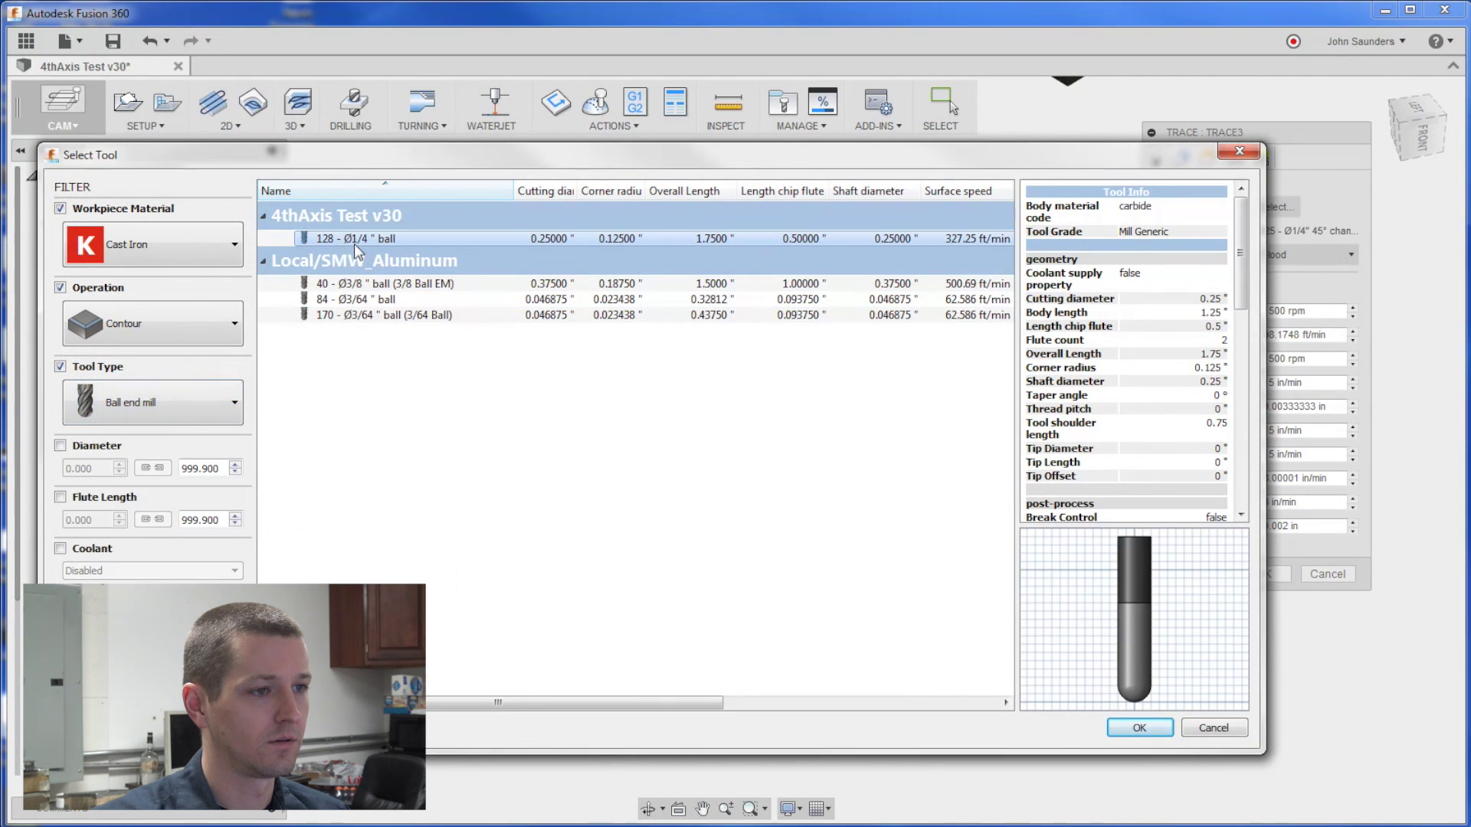
left_click(1139, 728)
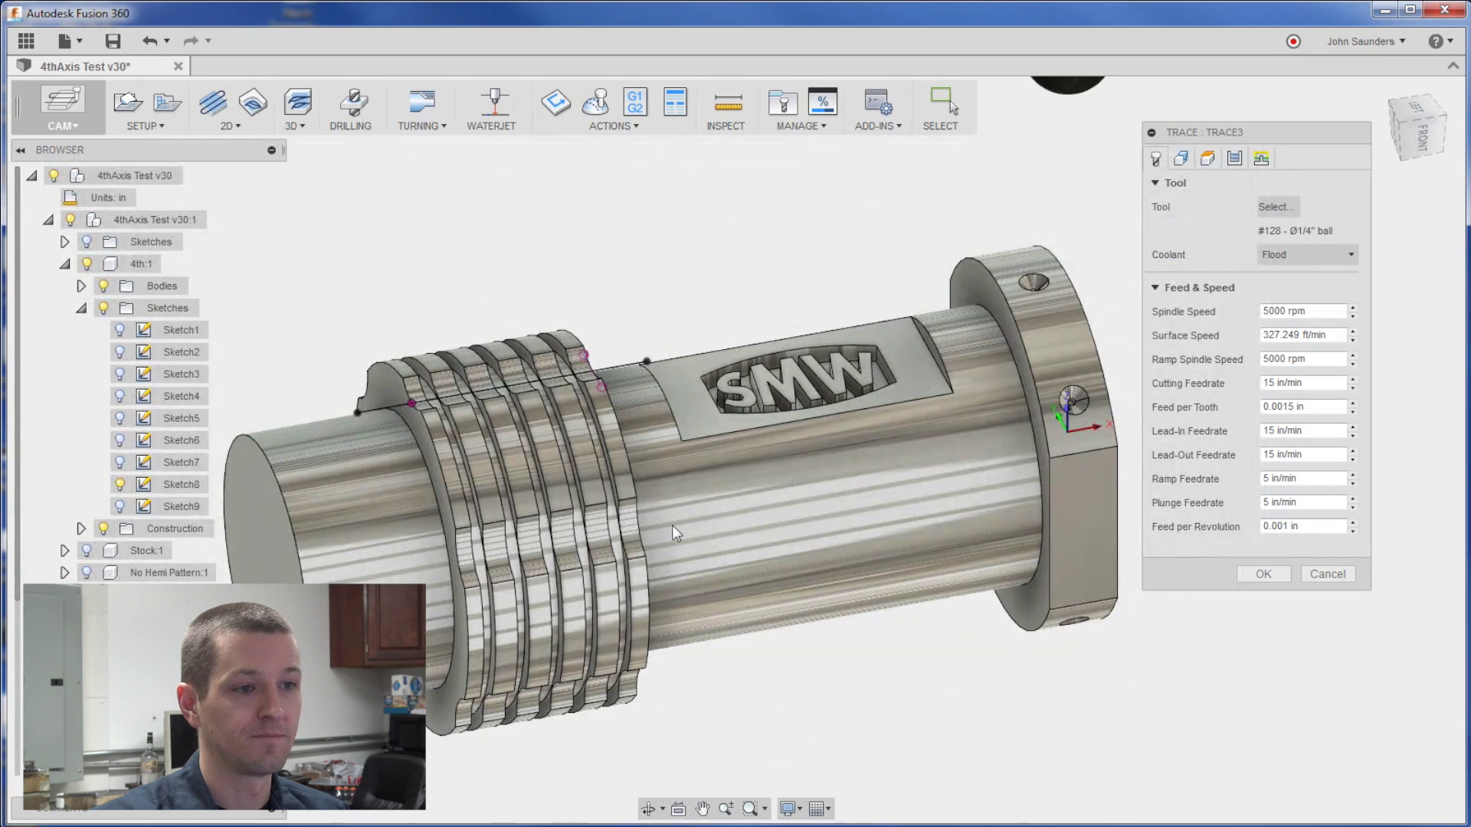
Trace along the Sketch8 line across the grooves and generate the toolpath
left_click(624, 368)
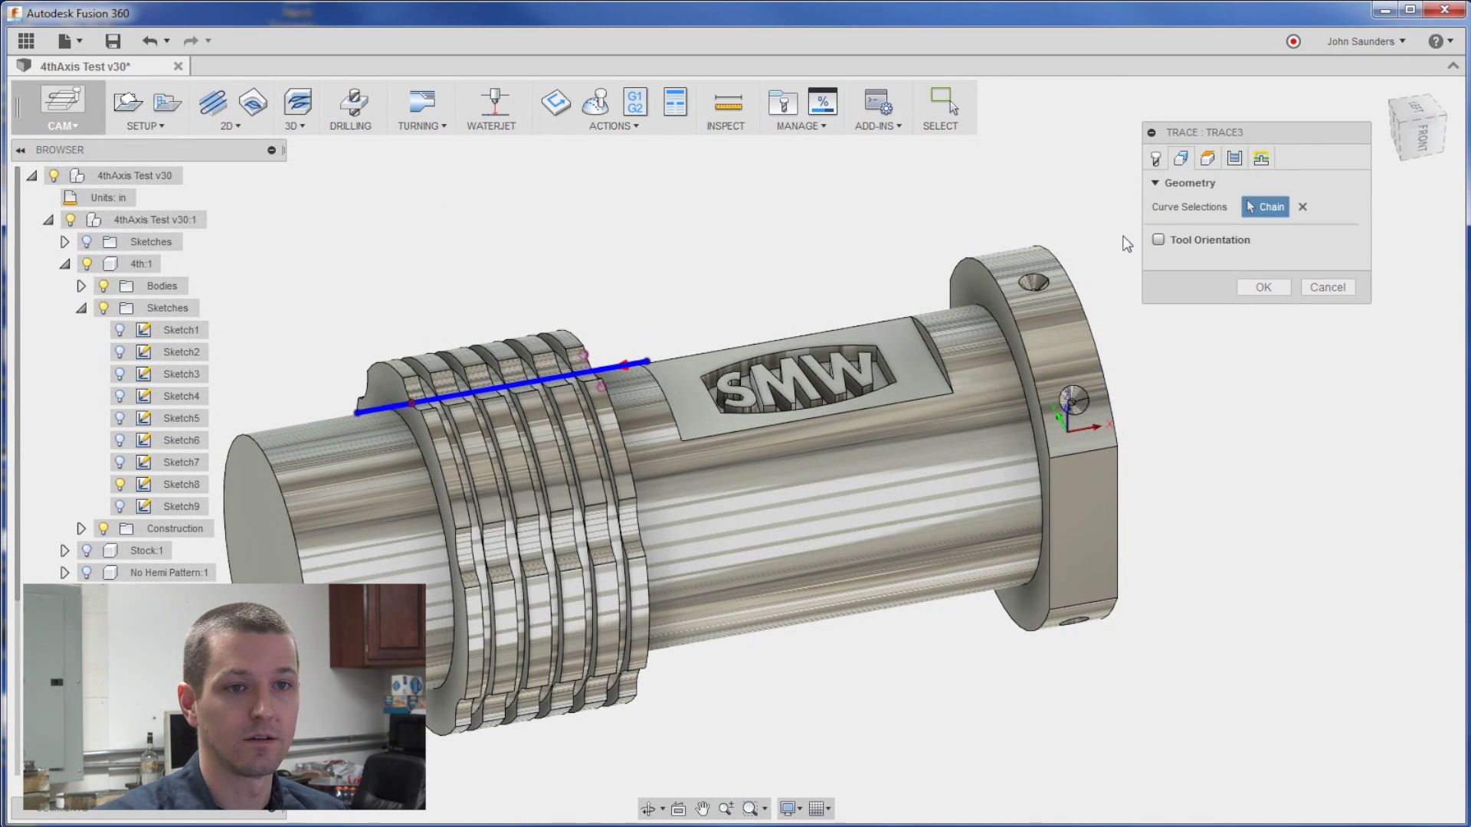
left_click(1256, 291)
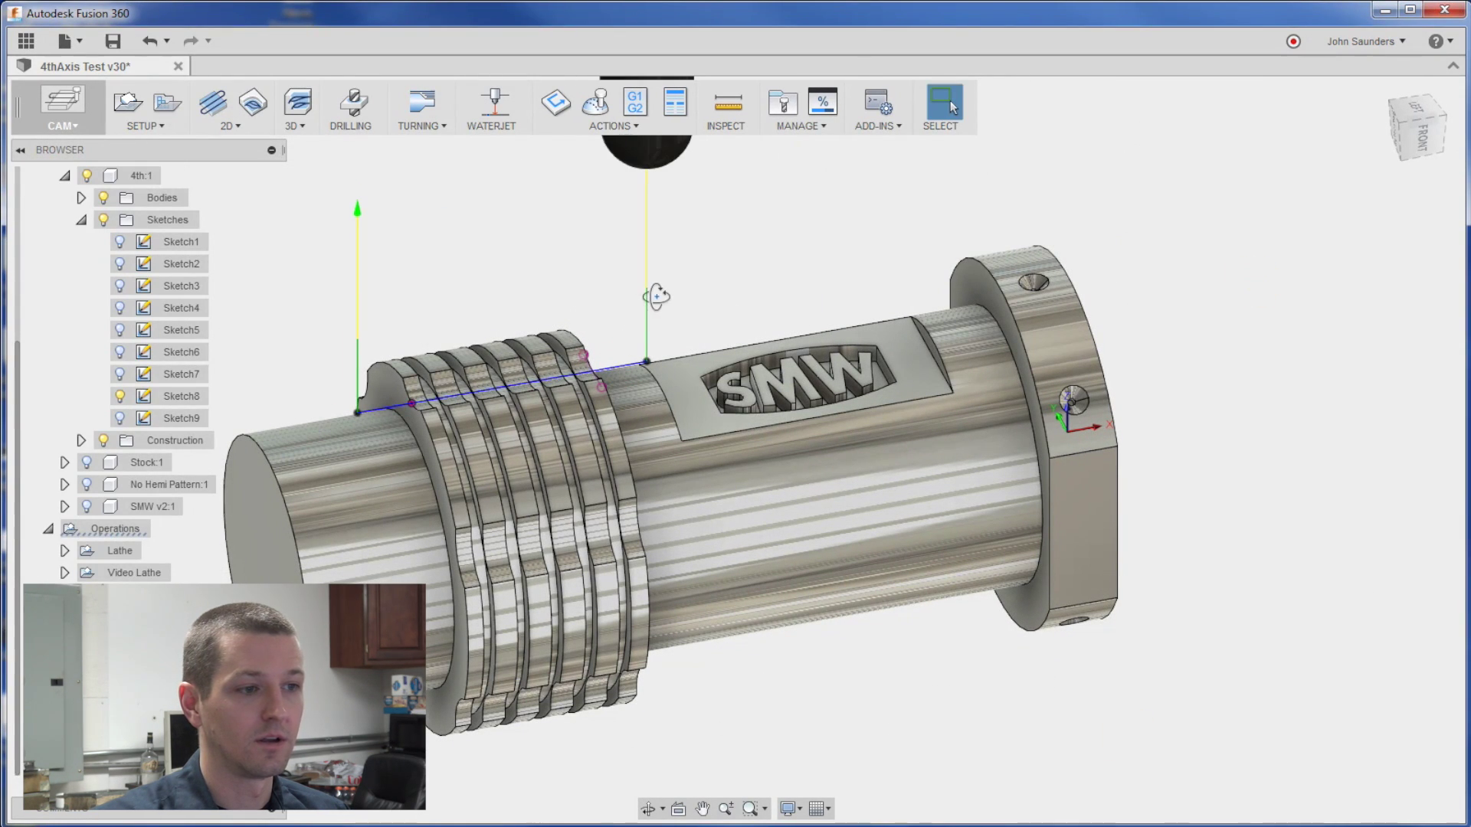
middle_click_drag(657, 296, 728, 291, "shift")
scroll(749, 289, "up", 4)
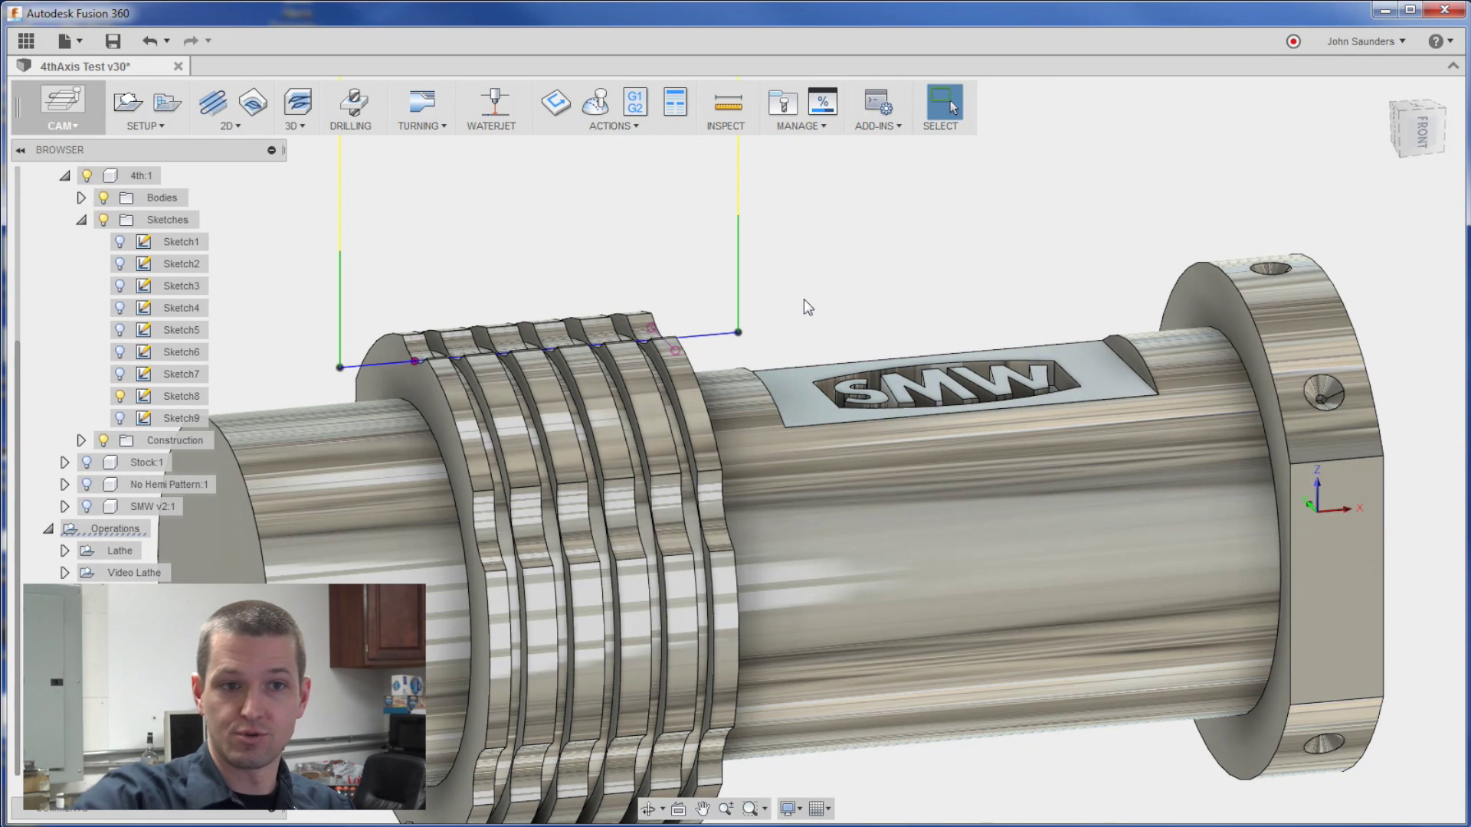
scroll(877, 337, "up", 5)
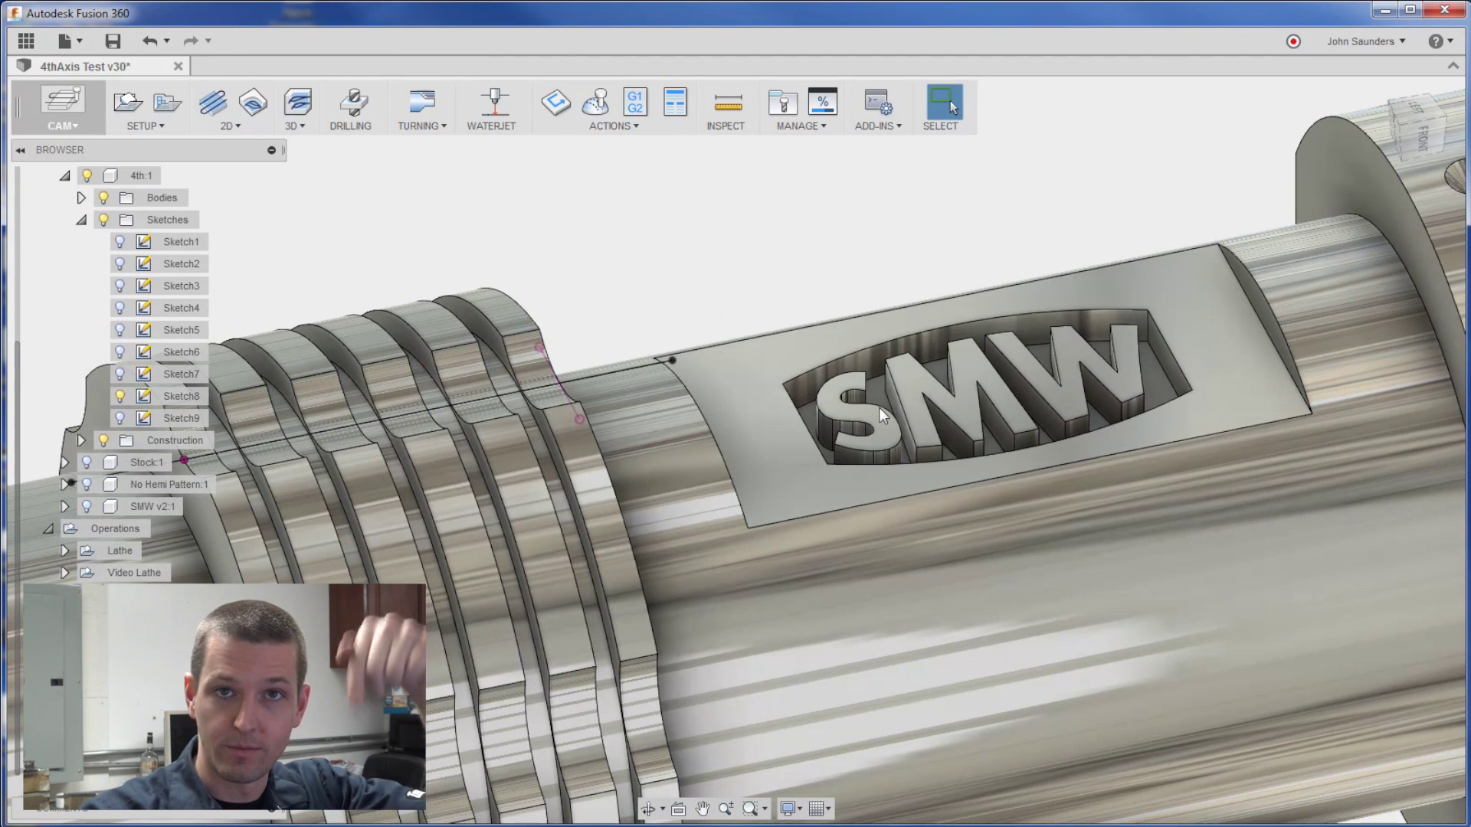
scroll(427, 409, "down", 5)
middle_click_drag(498, 402, 460, 349, "shift")
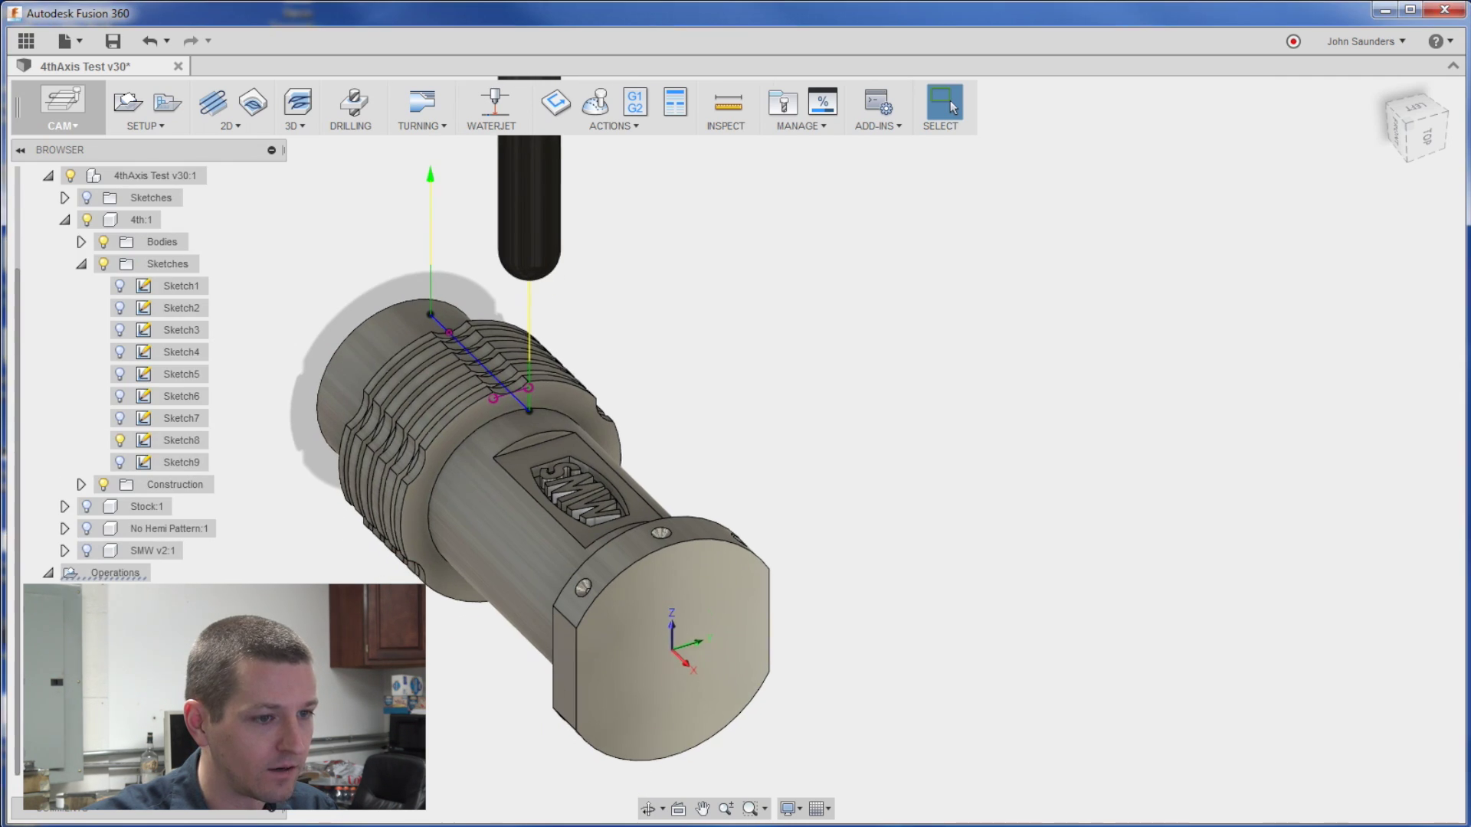
Create a circular pattern of the Trace operation about the end-cap edge
right_click(153, 594)
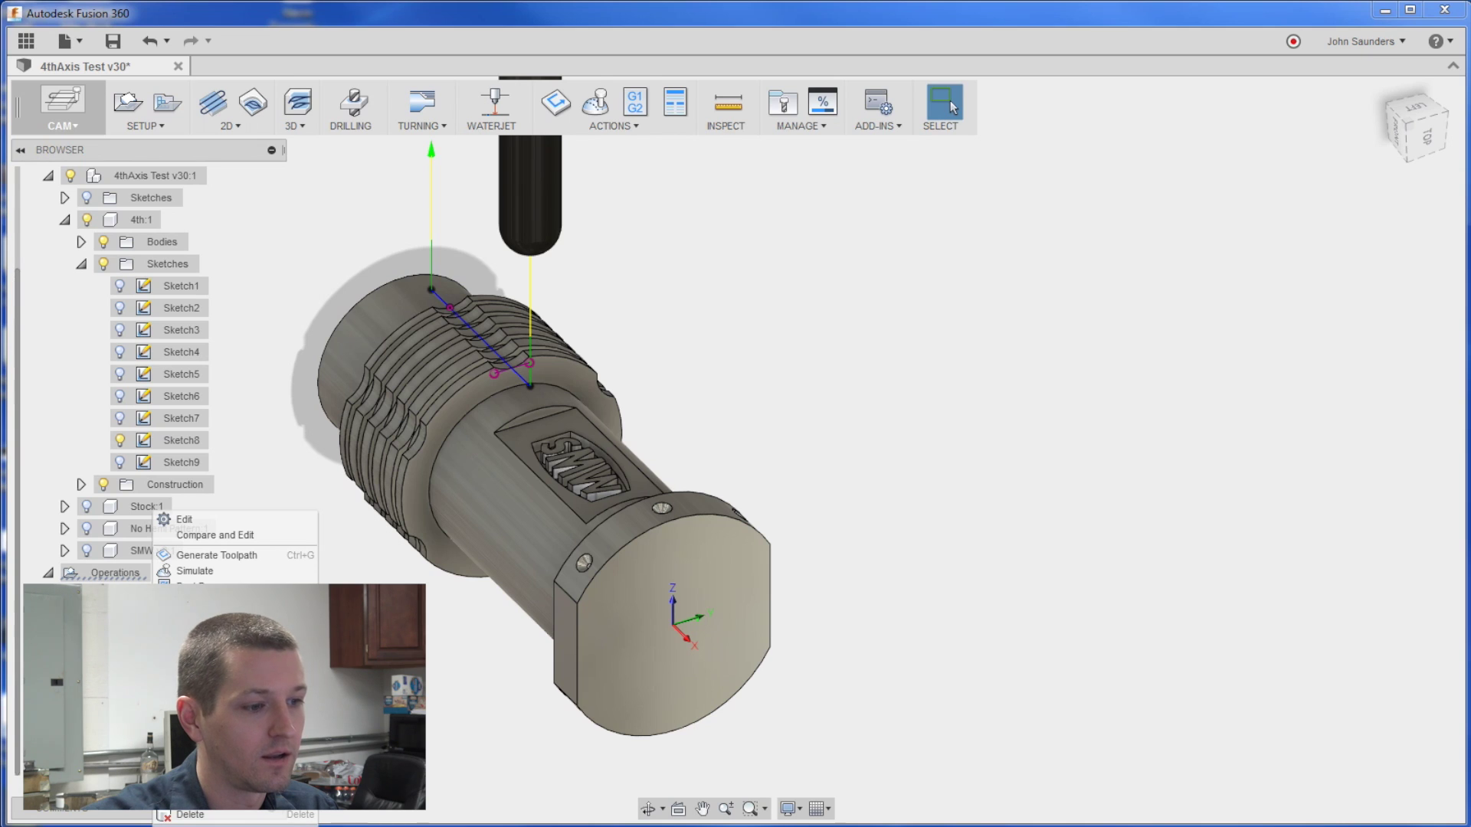
left_click(200, 758)
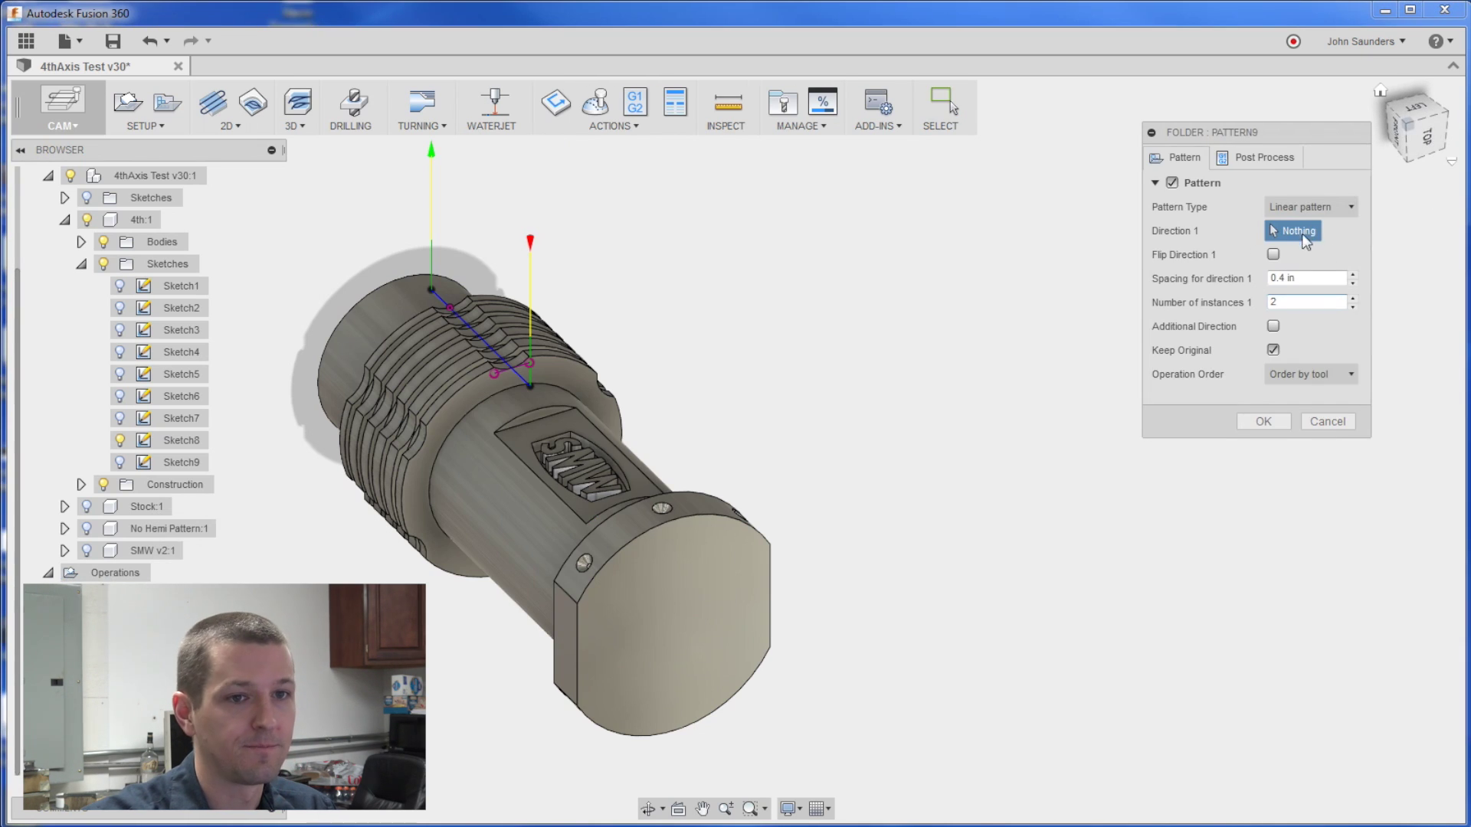
left_click(1294, 205)
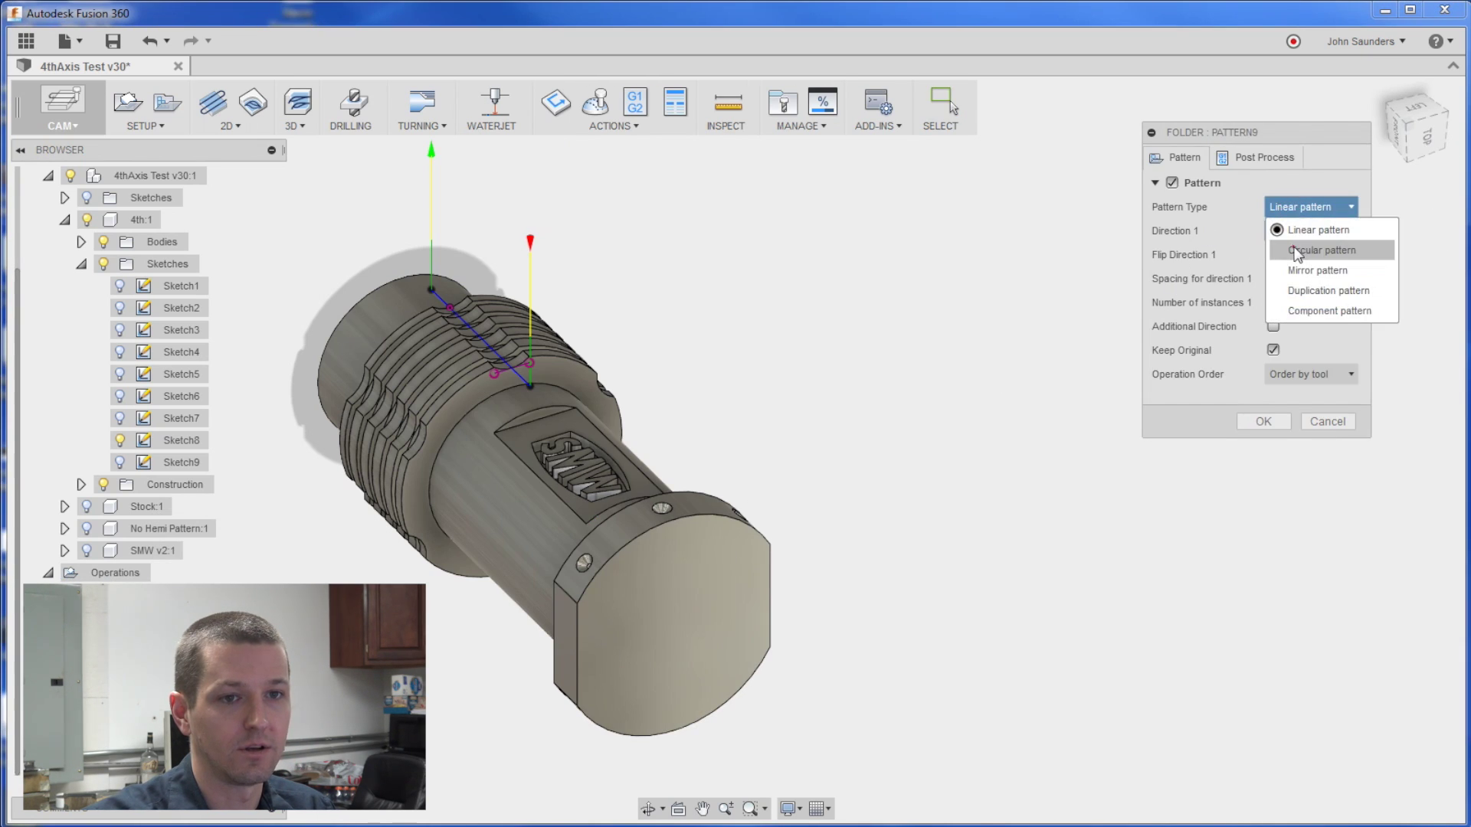
left_click(1279, 251)
left_click(665, 522)
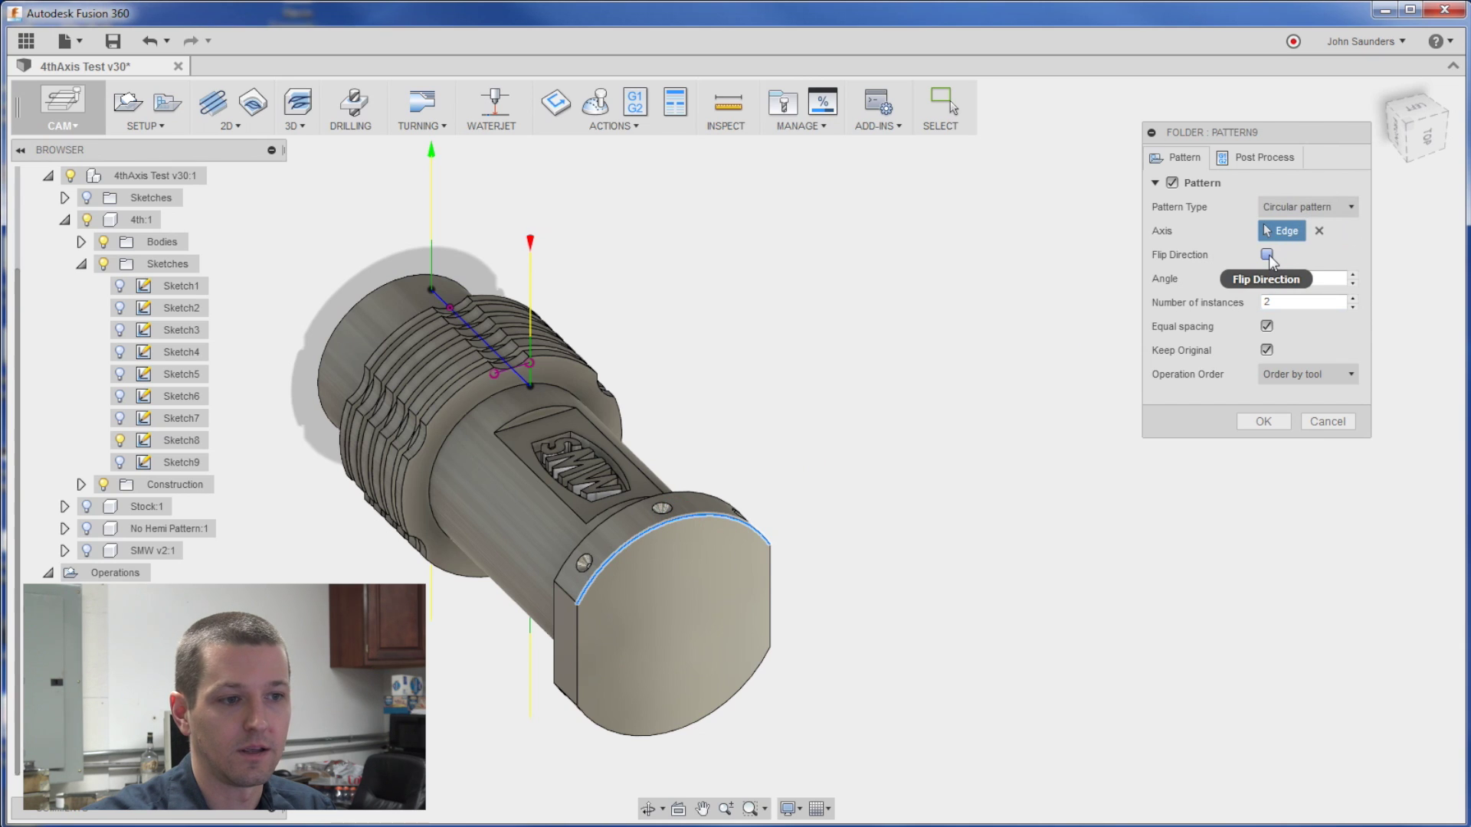
Set the pattern to 6 instances over 360° and confirm it
double_click(1313, 299)
type("6")
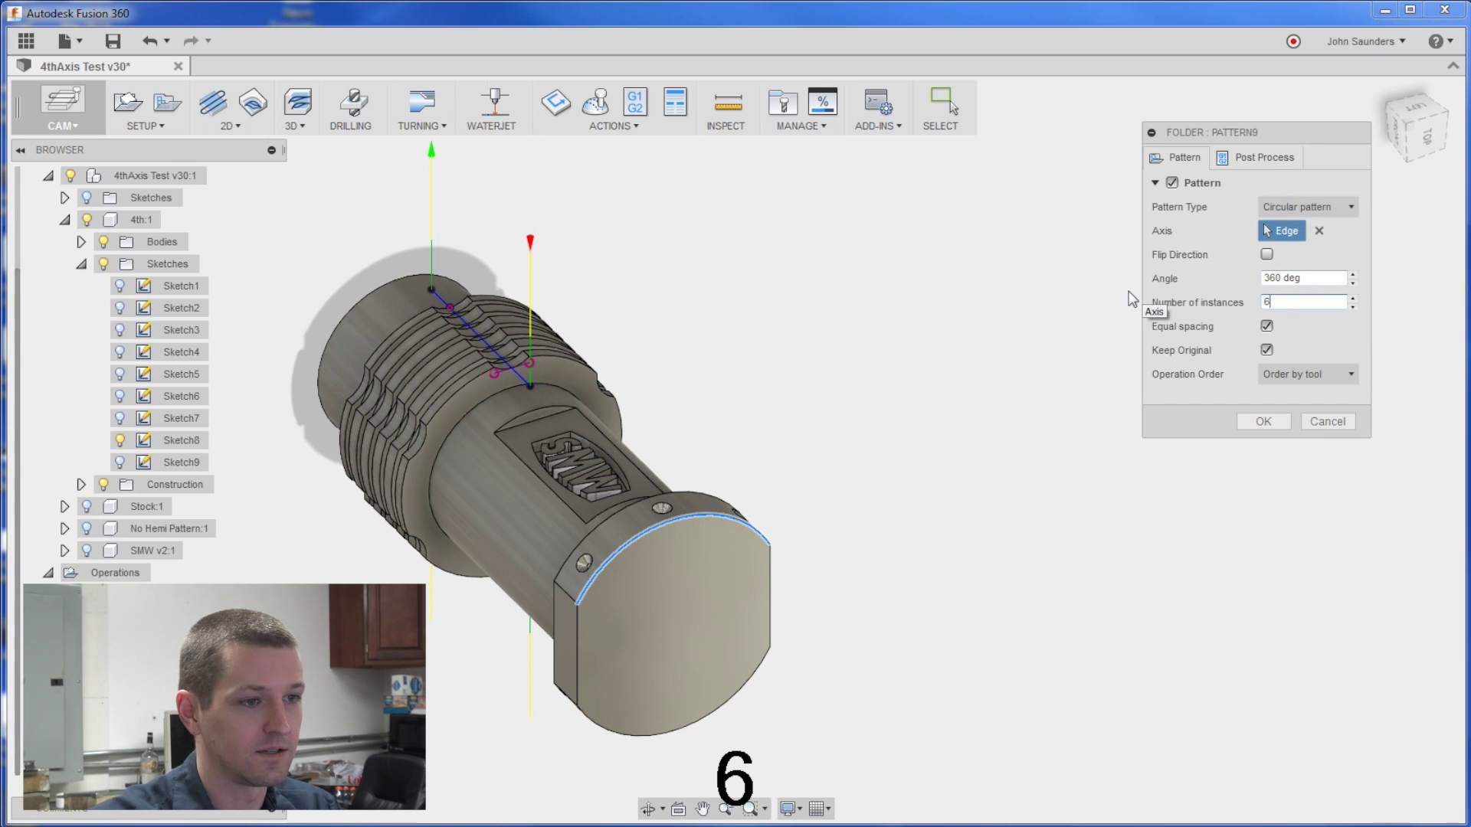
key("Tab")
middle_click_drag(630, 325, 766, 337, "shift")
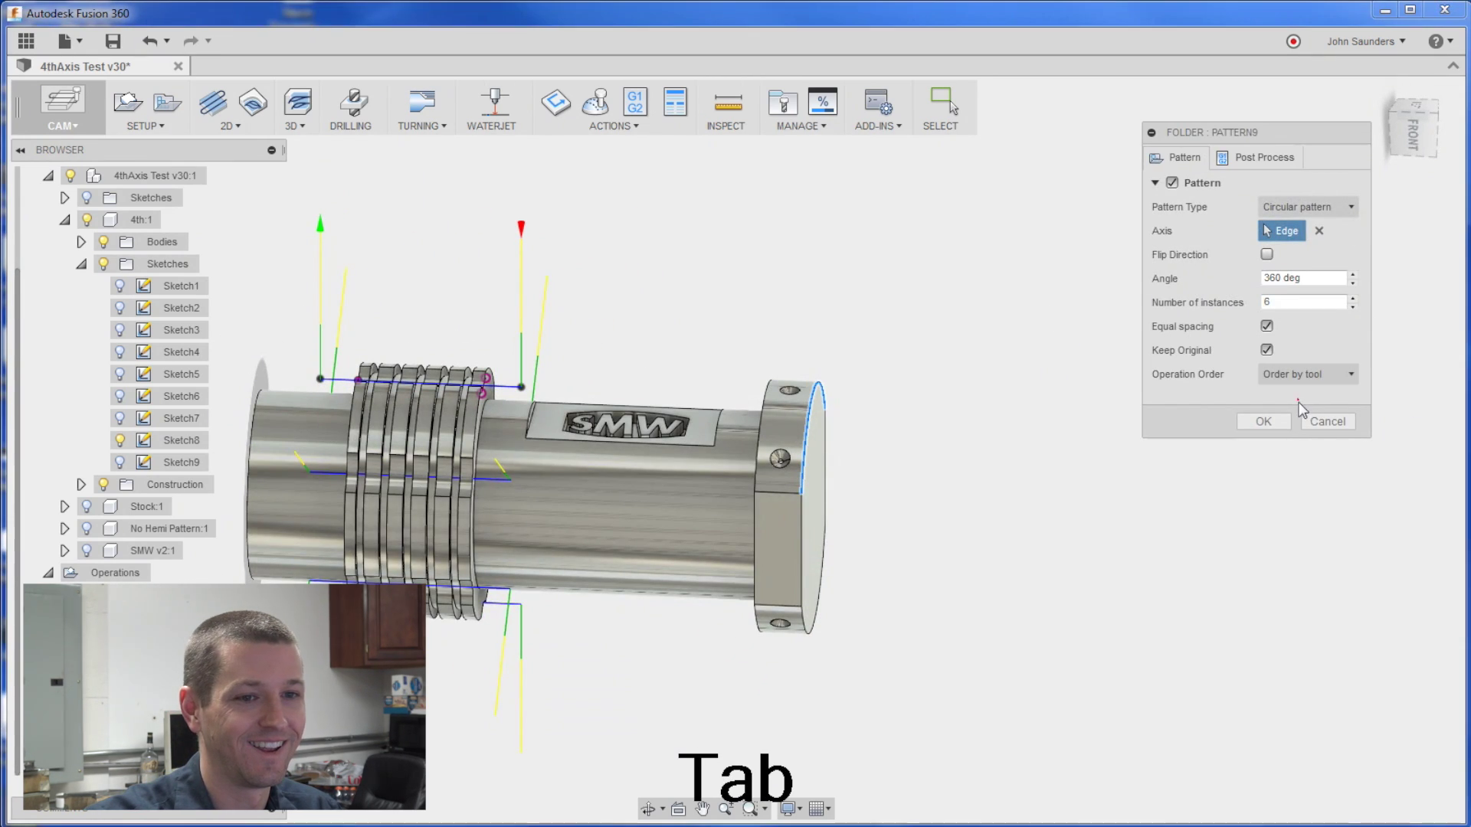
left_click(1263, 421)
middle_click_drag(1102, 395, 1000, 379, "shift")
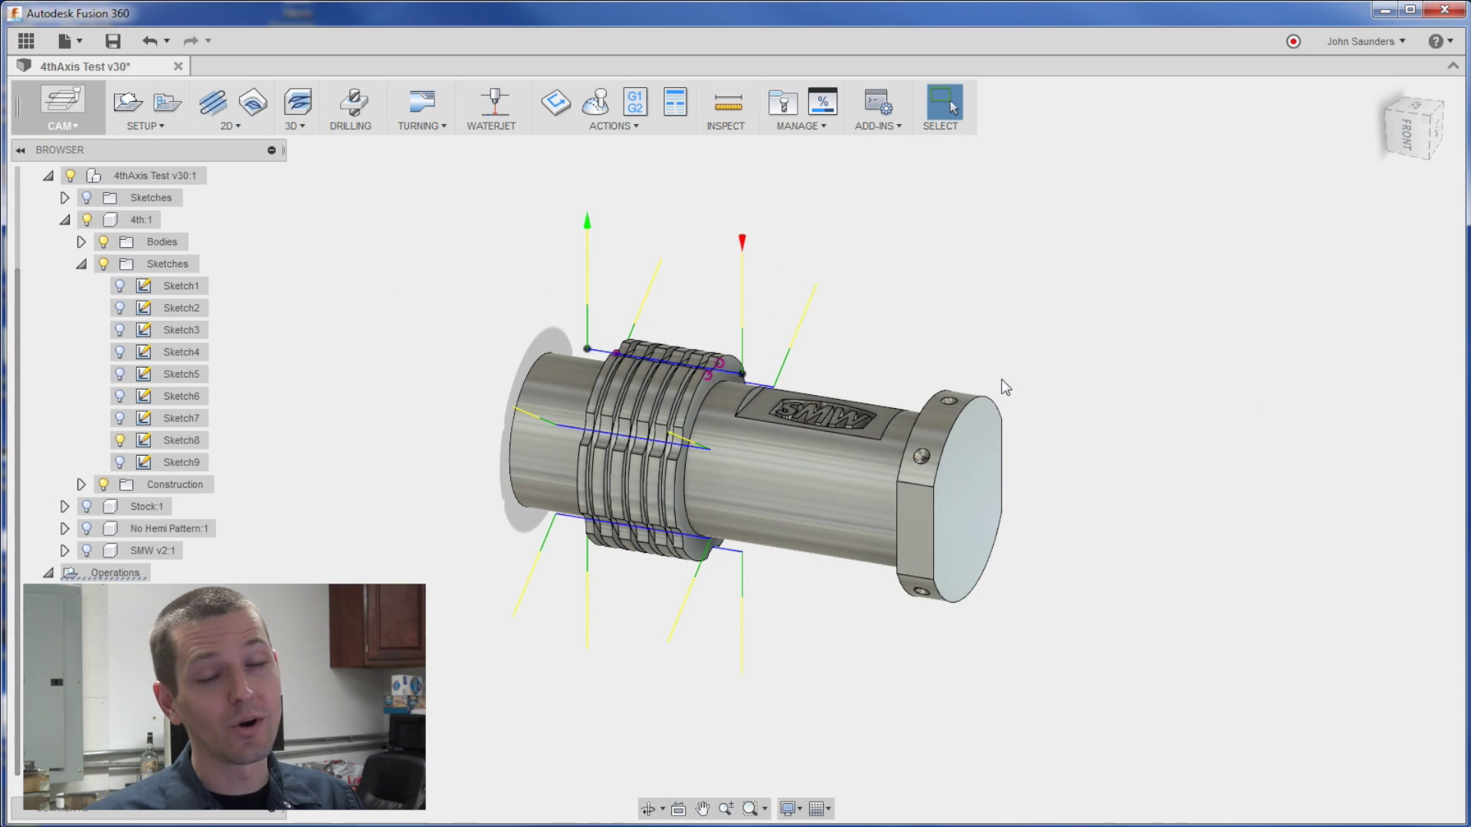